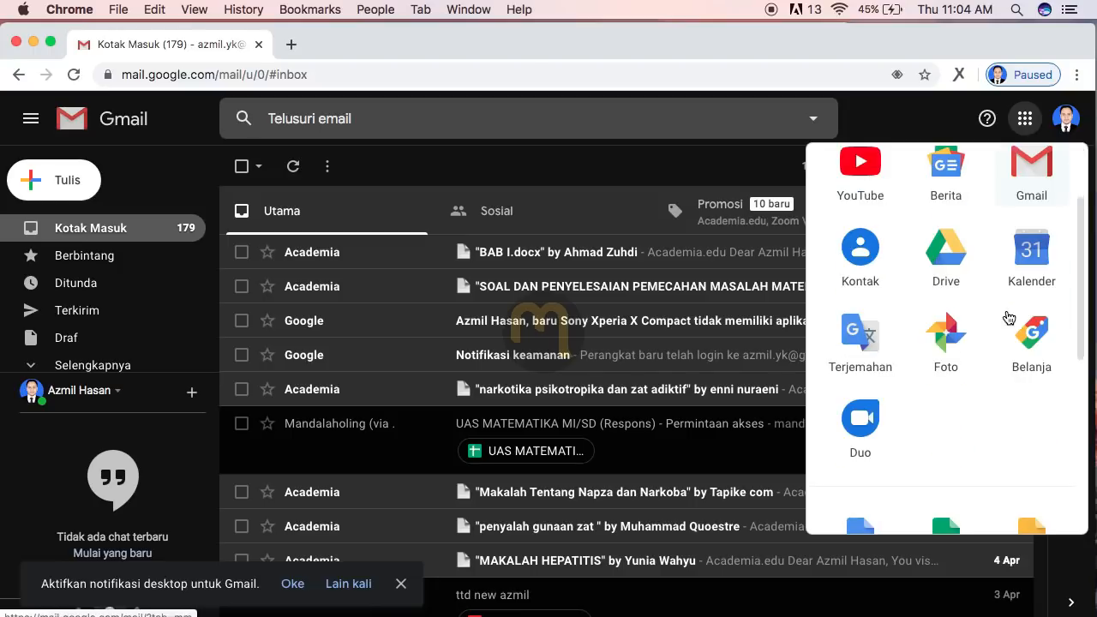
Step: Open Google Classroom, enter the Experiment Class and show its Tugas Kelas page
{"action": "left_click", "coordinate": [945, 392]}
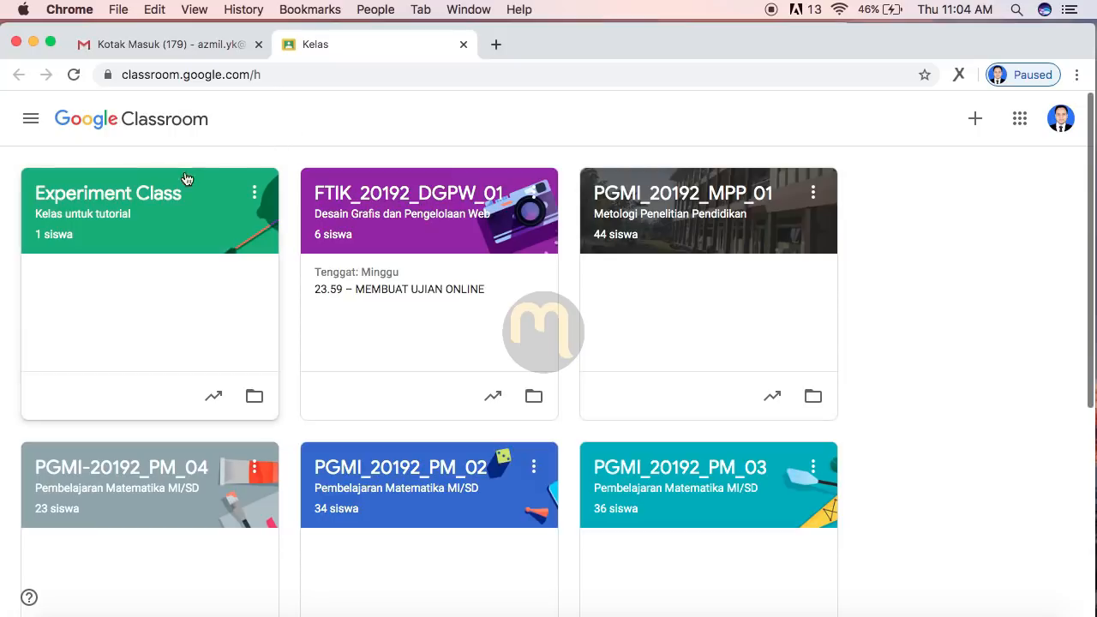
{"action": "left_click", "coordinate": [133, 197]}
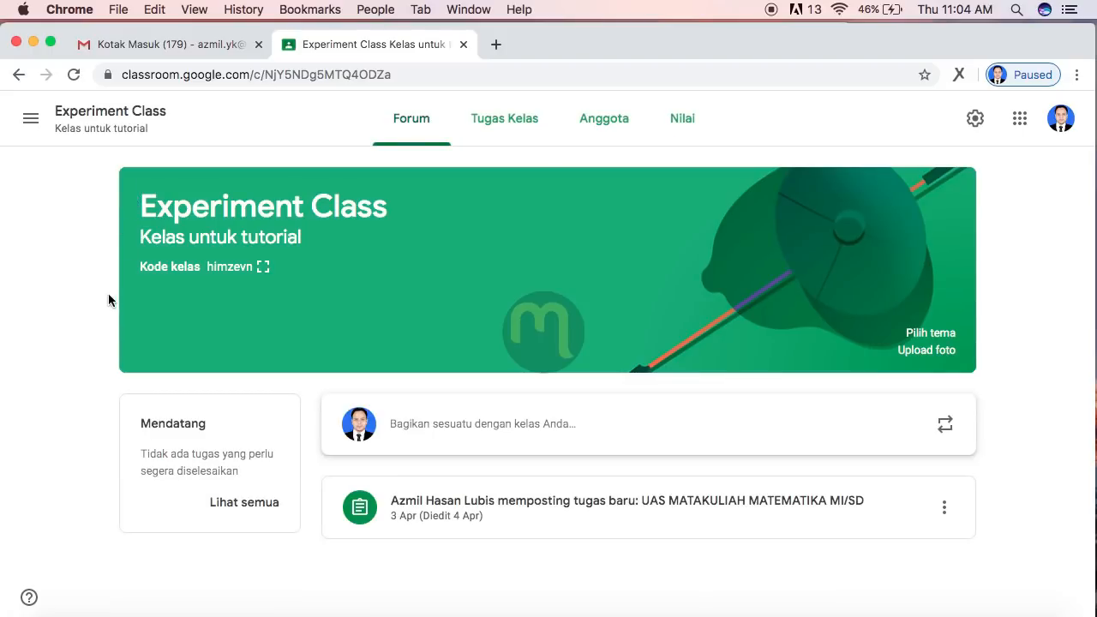
{"action": "left_click", "coordinate": [536, 135]}
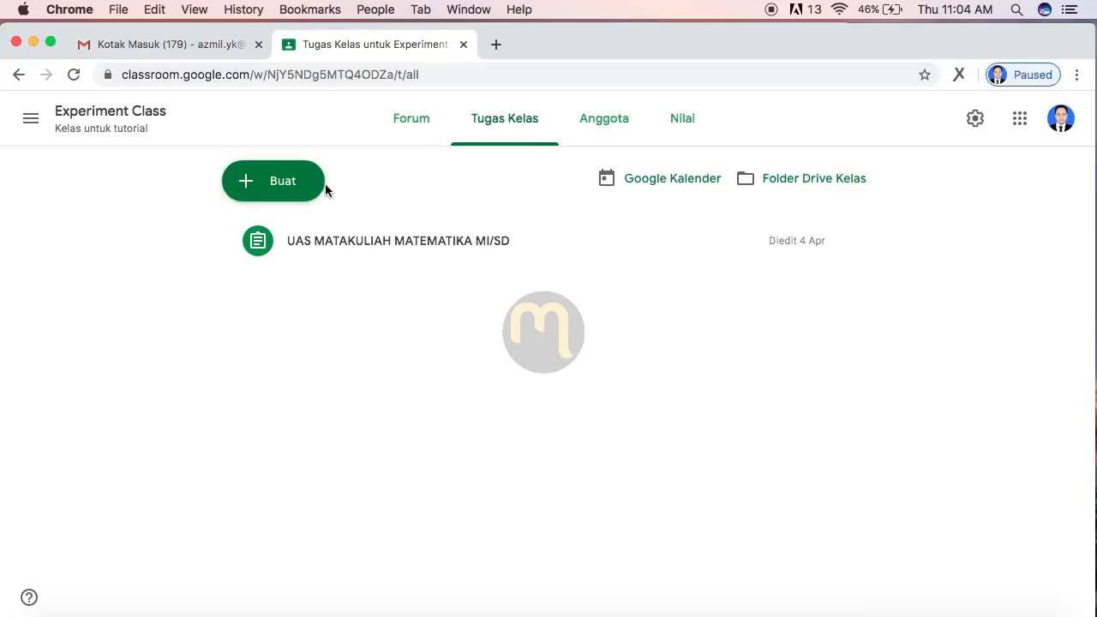
Step: Create a Tugas kuis titled 'UJIAN MATAKULIAH MATEMATIKA MI/SD' with instructions 'Petunjuk pengerjaan atau Aturan Ujian'
{"action": "left_click", "coordinate": [273, 182]}
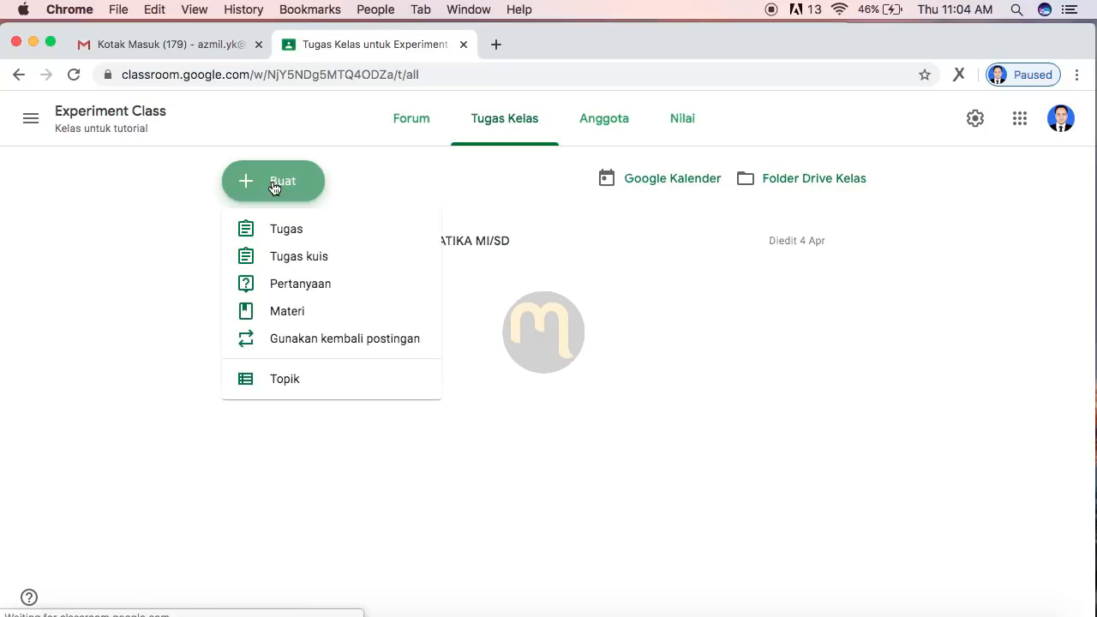
{"action": "left_click", "coordinate": [295, 266]}
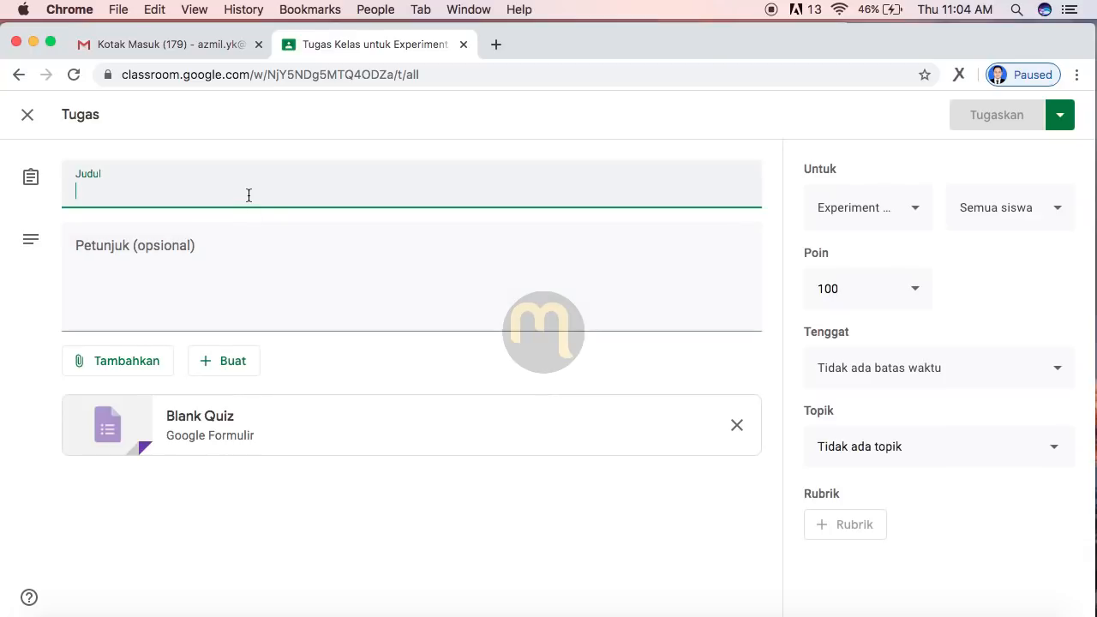
{"action": "type", "text": "UJIAN MATAKULIAH MATEMATIKA MI/SD"}
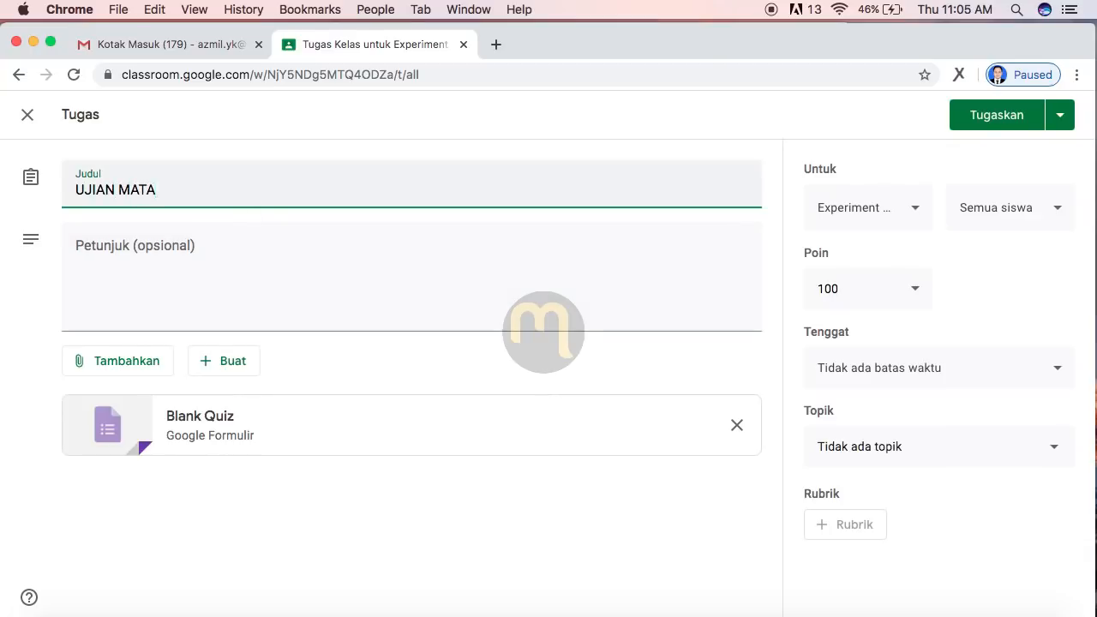
{"action": "left_click", "coordinate": [214, 259]}
{"action": "type", "text": "P"}
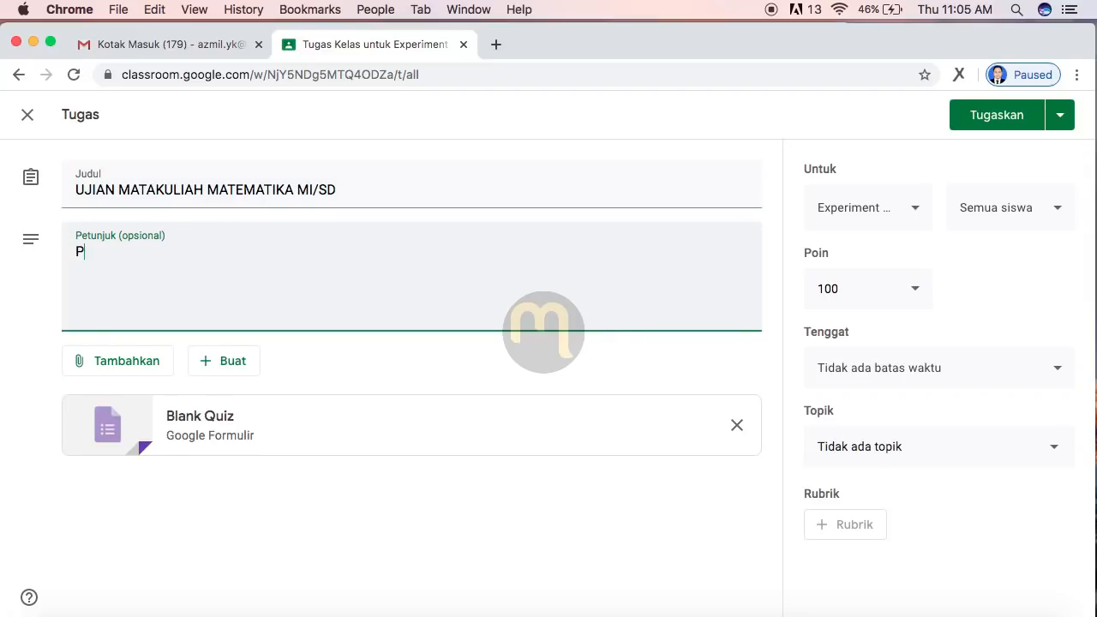
{"action": "type", "text": "etunjuk pengerjaan atau Aturan Ujian"}
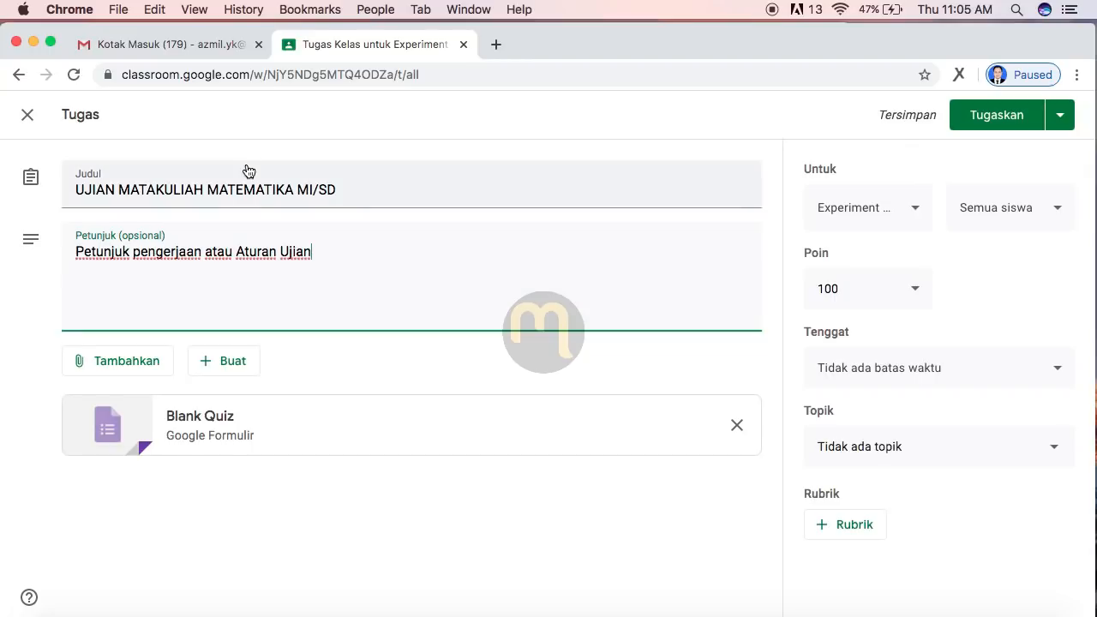
Step: Open the attached Blank Quiz and set its form title and file name to 'UJIAN MATEMATIKA MI/SD'
{"action": "left_click", "coordinate": [207, 422]}
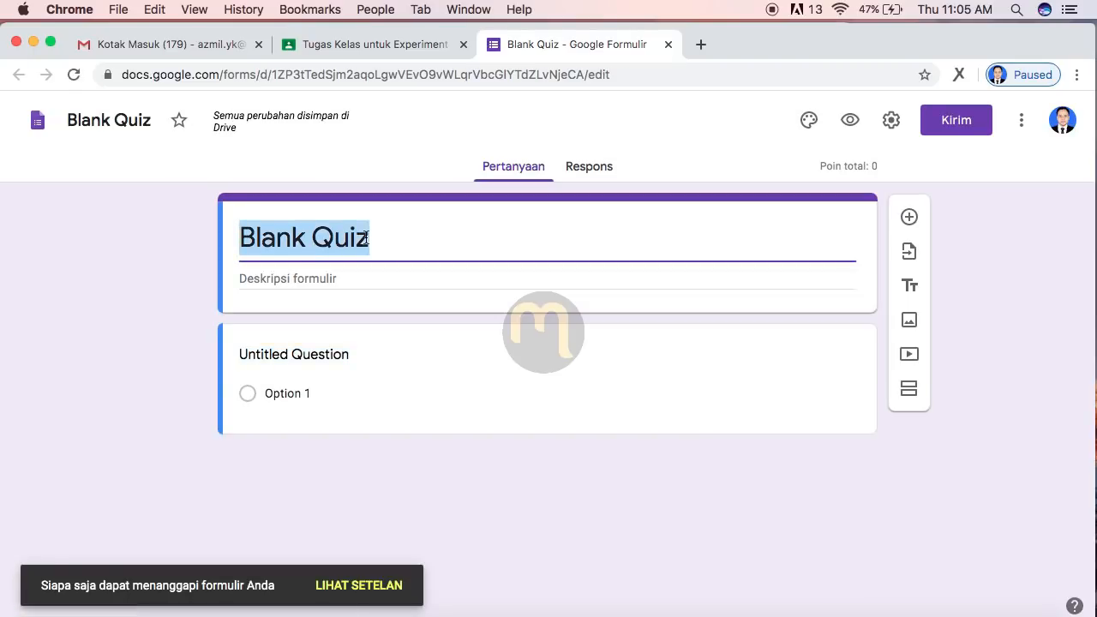
{"action": "type", "text": "UJI"}
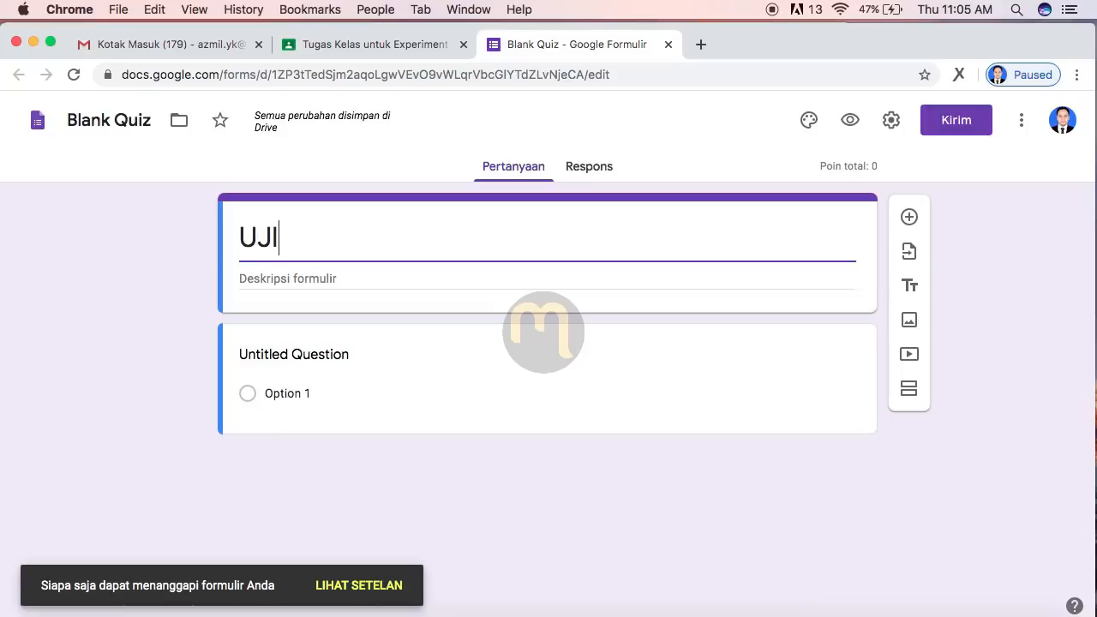
{"action": "type", "text": "AN MATEMATI"}
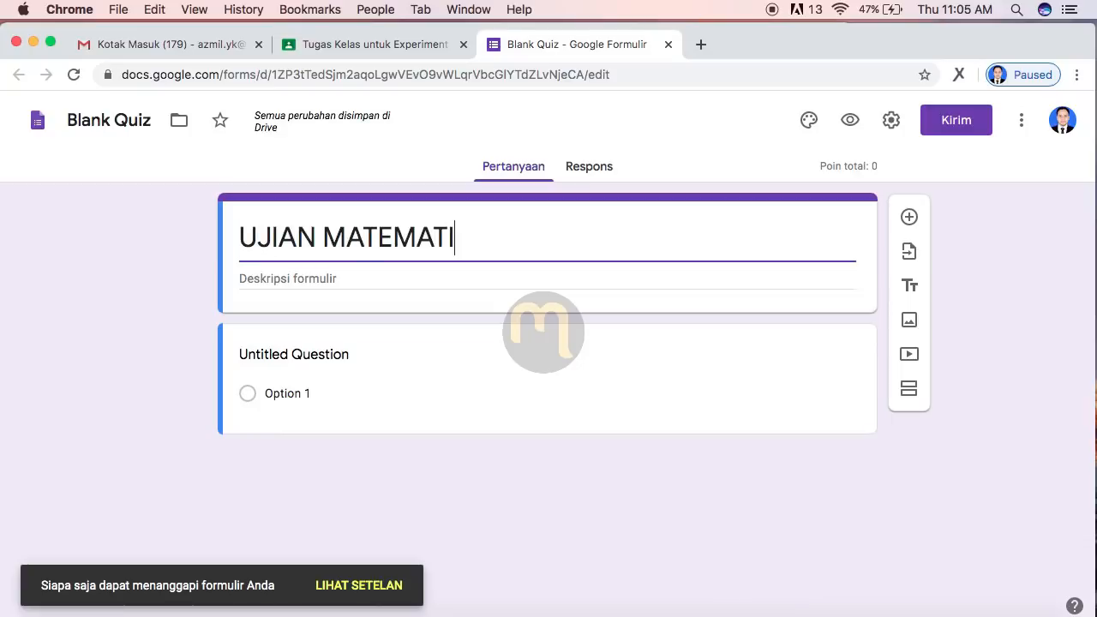
{"action": "type", "text": "KA MI/SD"}
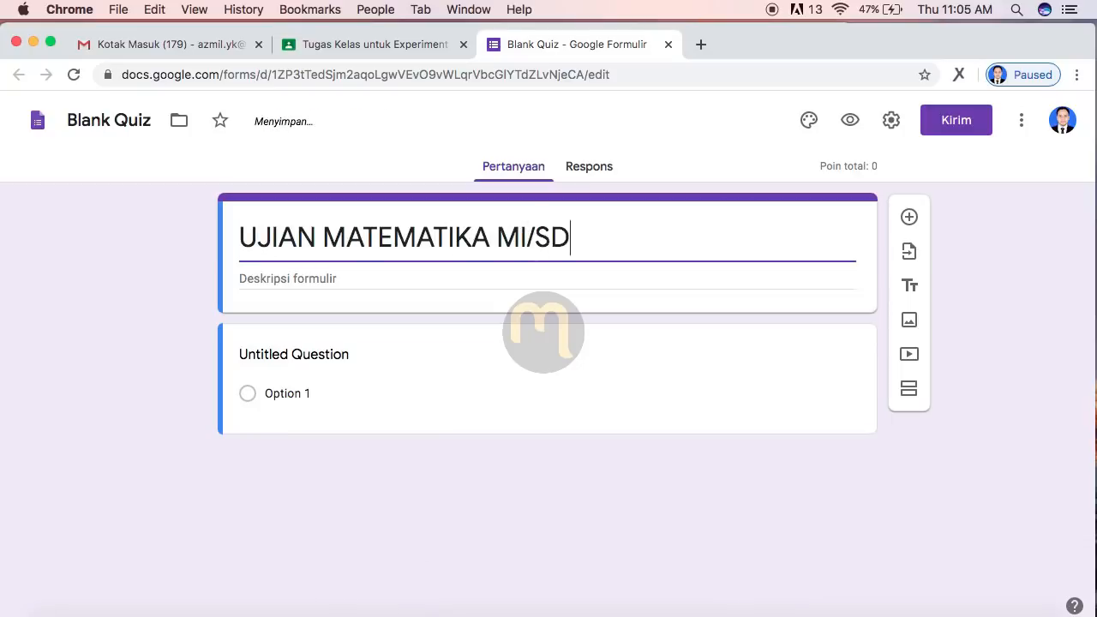
{"action": "left_click", "coordinate": [91, 123]}
{"action": "key", "text": "super+a"}
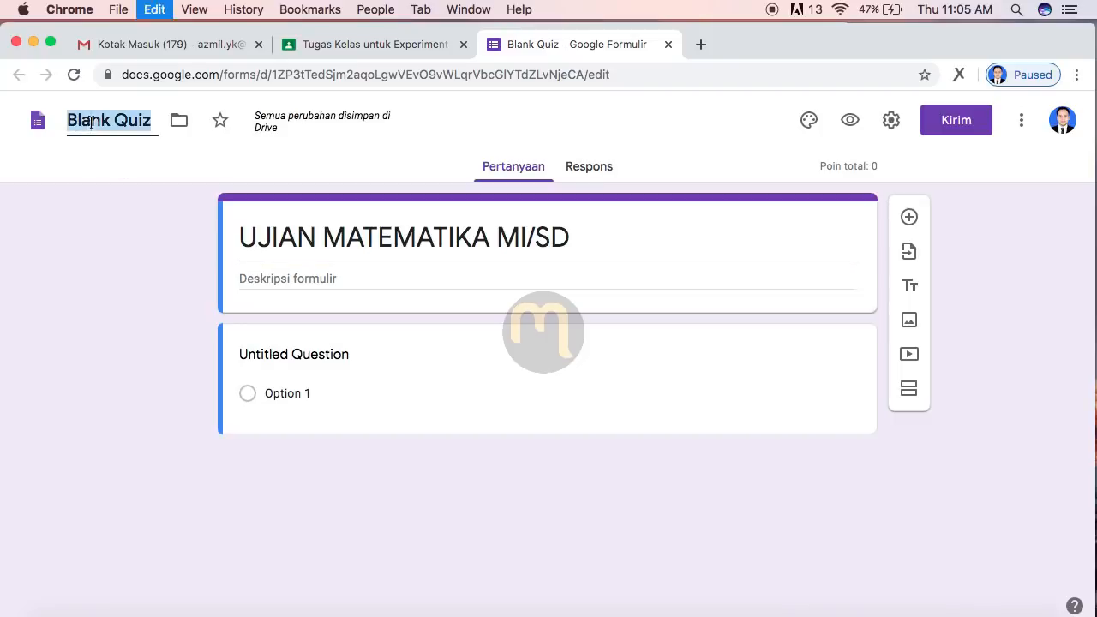
{"action": "type", "text": "MAT"}
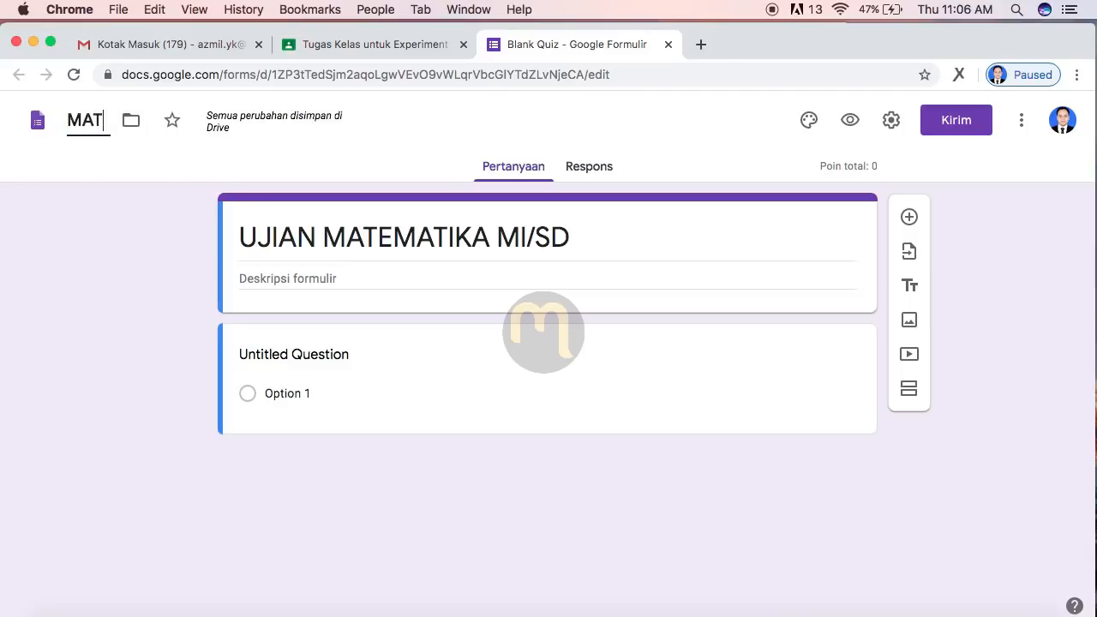
{"action": "type", "text": "EM"}
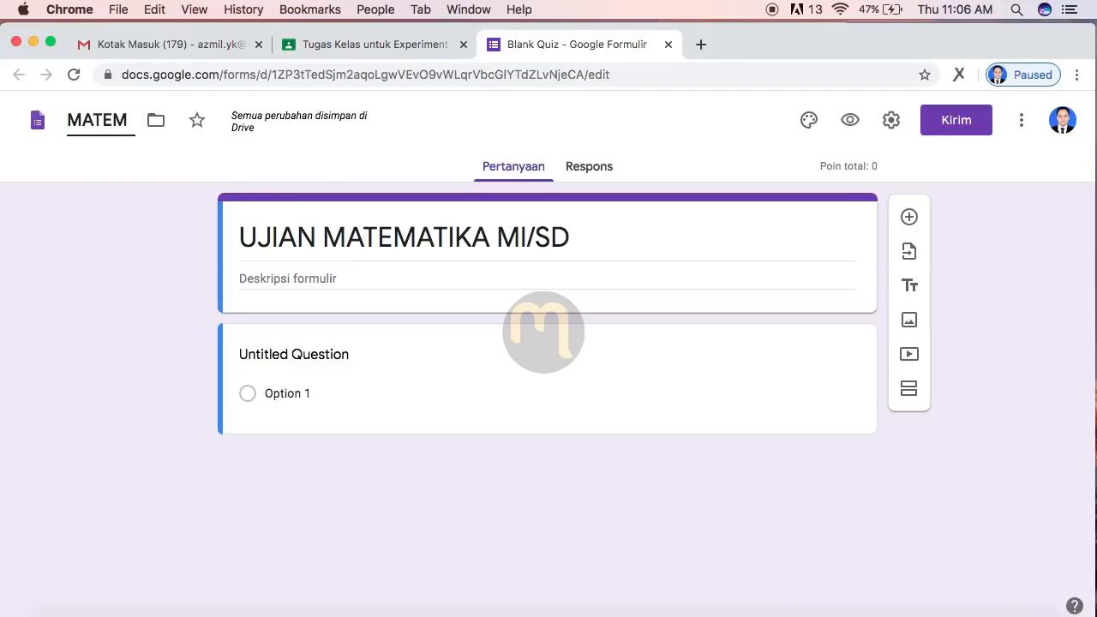
{"action": "type", "text": "AT"}
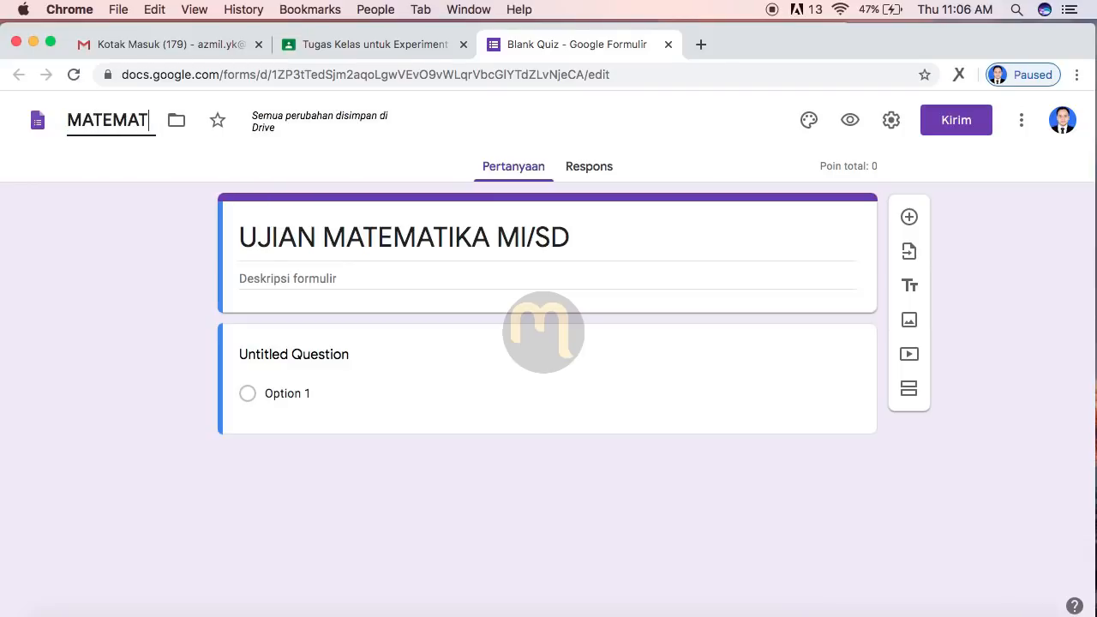
{"action": "type", "text": "IKA MI/"}
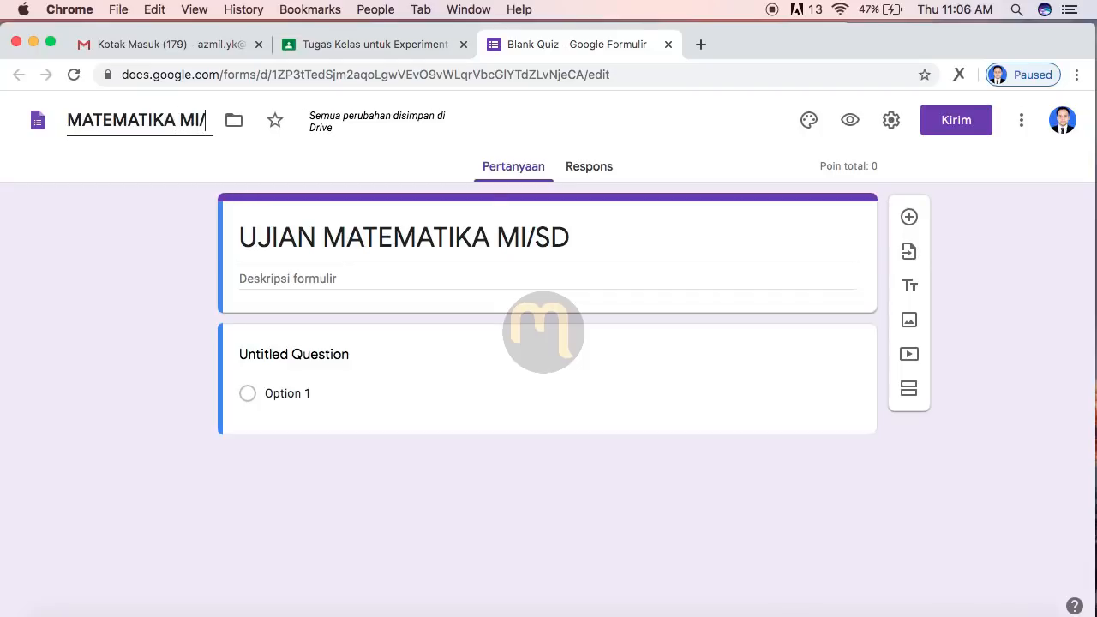
{"action": "type", "text": "SDUJIAN"}
{"action": "left_click", "coordinate": [312, 270]}
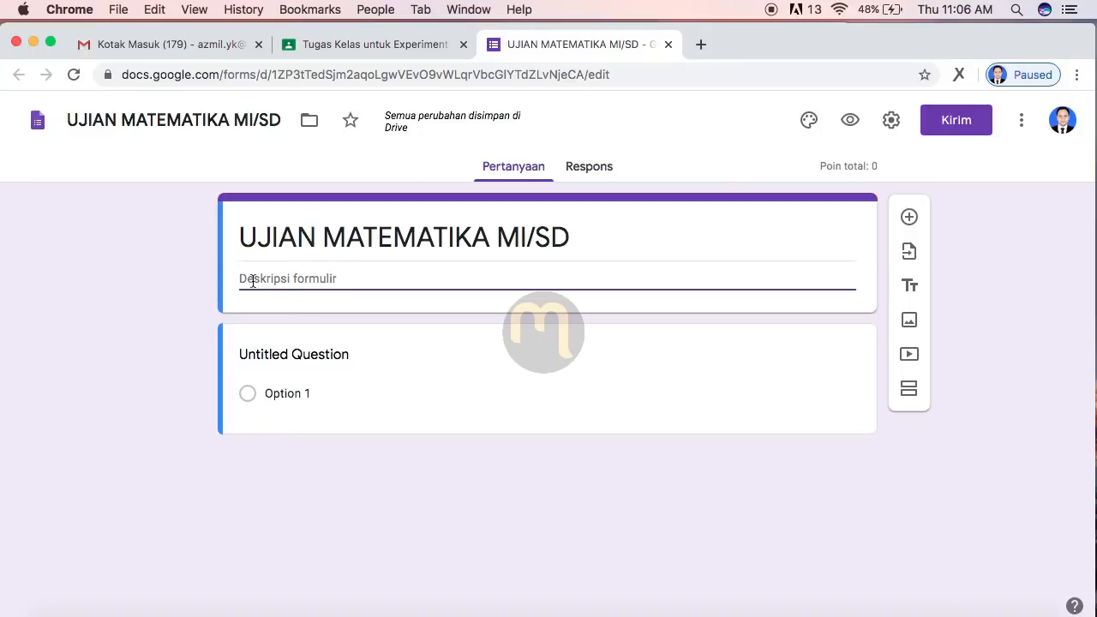
Step: Paste the six numbered exam rules, including the 2 x 50 menit limit, into the description
{"action": "type", "text": "1. Mulailah ujian dengan berdo'a dan berserah diri pada Allah 2. Isi data diri terlebih dahulu (wajib) 3. Kerjakan soal dengan hati-hati 4. Mulailah mengerjakan soal yang mudah terlebih dahulu 5. Perhatikan waktu, waktu pengerjaan soal hanya 2 x 50 menit 6. Apabila waktu habis, soal akan tertutup otomatis"}
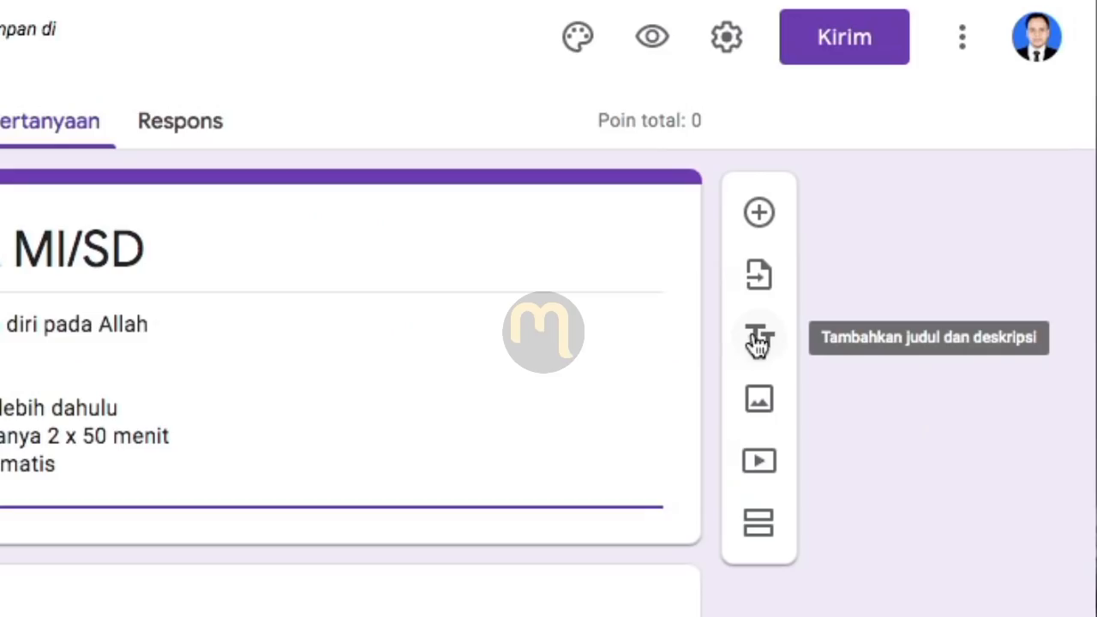
Step: Insert a title block 'DATA PESERTA UJIAN' described 'Isilah data berikut dengan benar'
{"action": "left_click", "coordinate": [759, 341]}
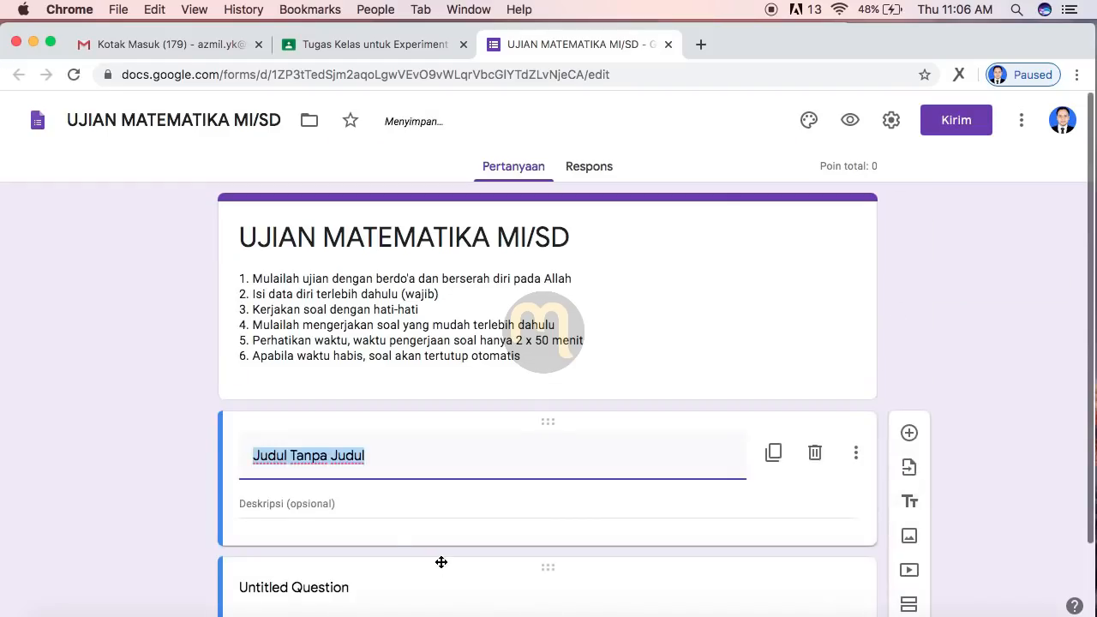
{"action": "type", "text": "DATA D"}
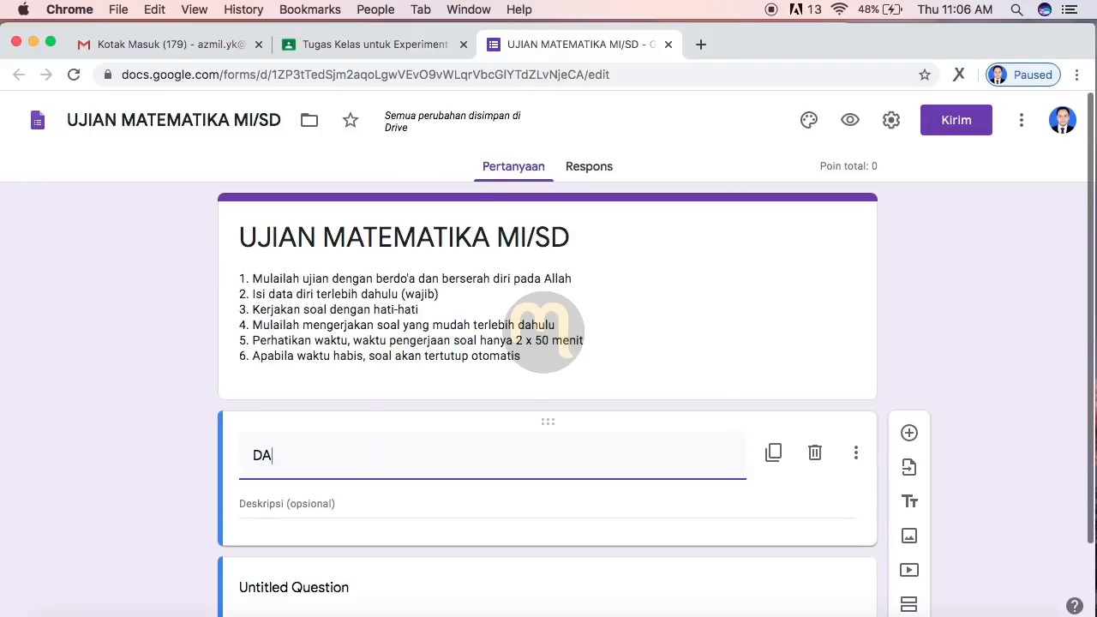
{"action": "key", "text": "BackSpace"}
{"action": "type", "text": "PESERTA UJIAN"}
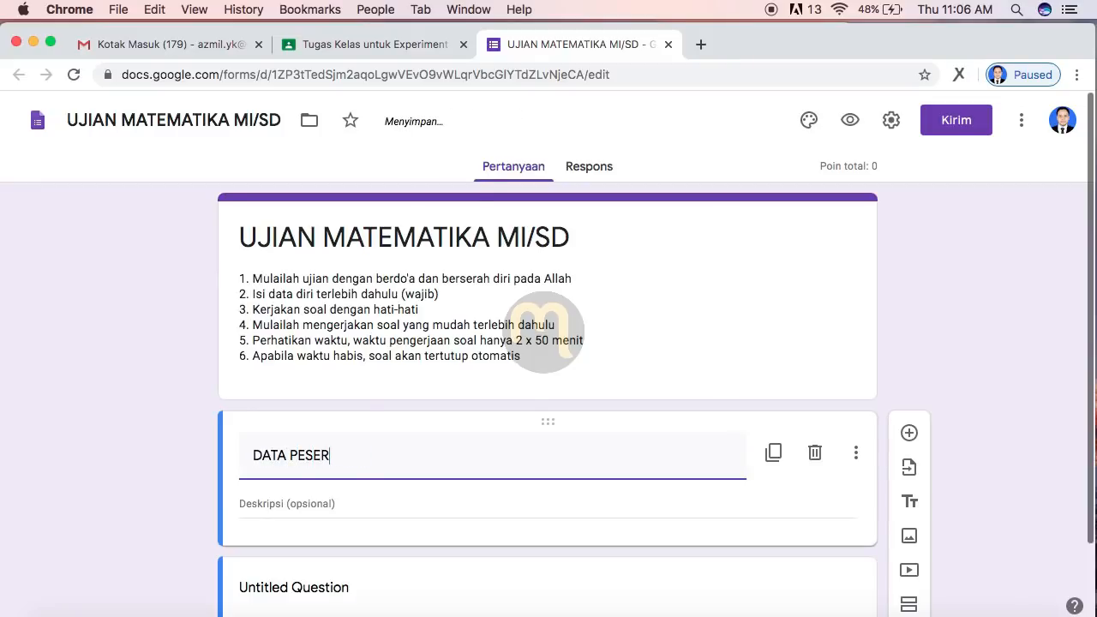
{"action": "scroll", "coordinate": [381, 466], "scroll_direction": "down", "scroll_amount": 1}
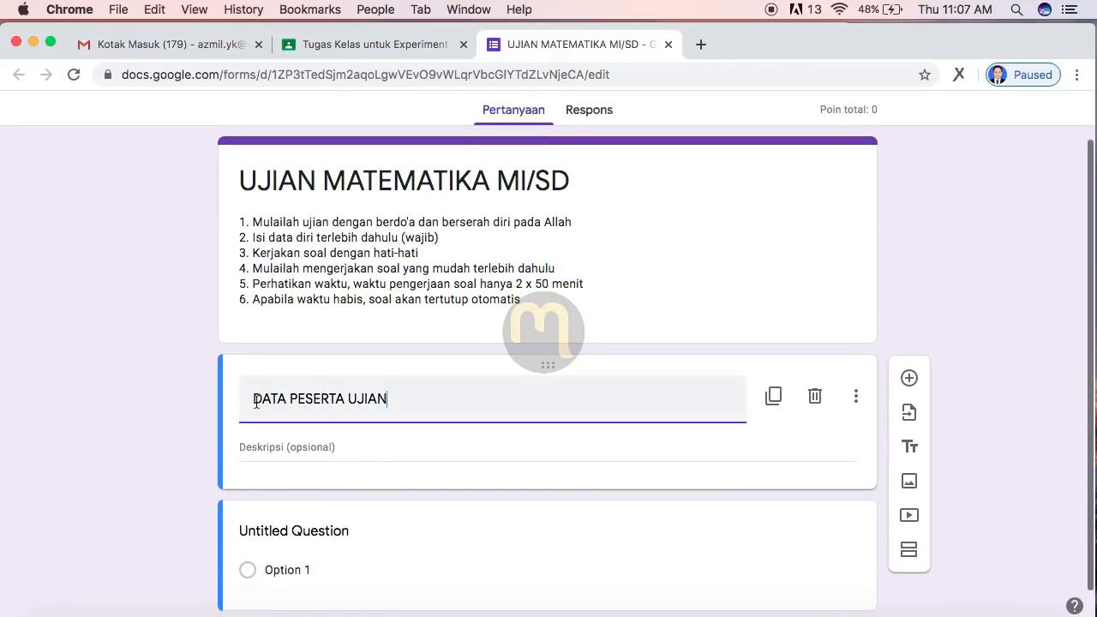
{"action": "scroll", "coordinate": [368, 420], "scroll_direction": "down", "scroll_amount": 1}
{"action": "left_click", "coordinate": [340, 421]}
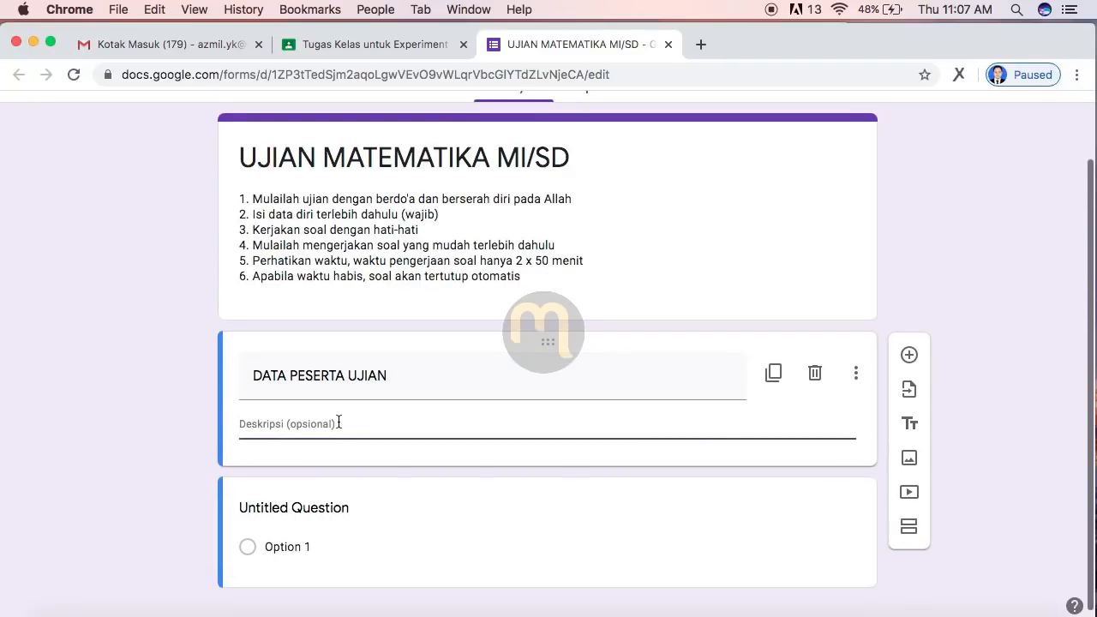
{"action": "type", "text": "Isilah "}
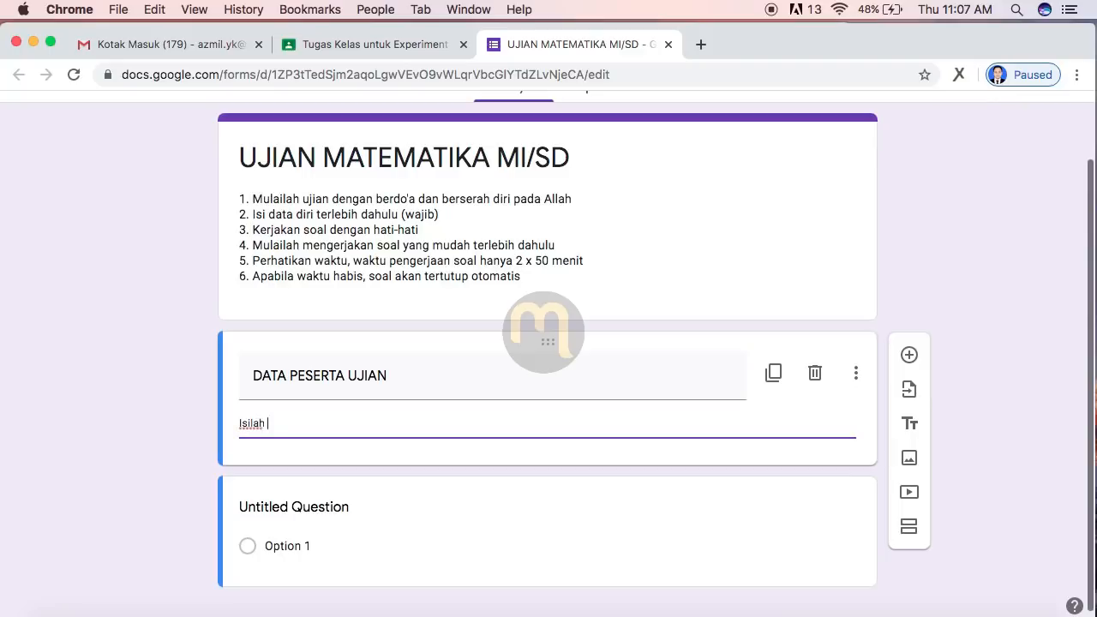
{"action": "type", "text": "data berikut dengan benar"}
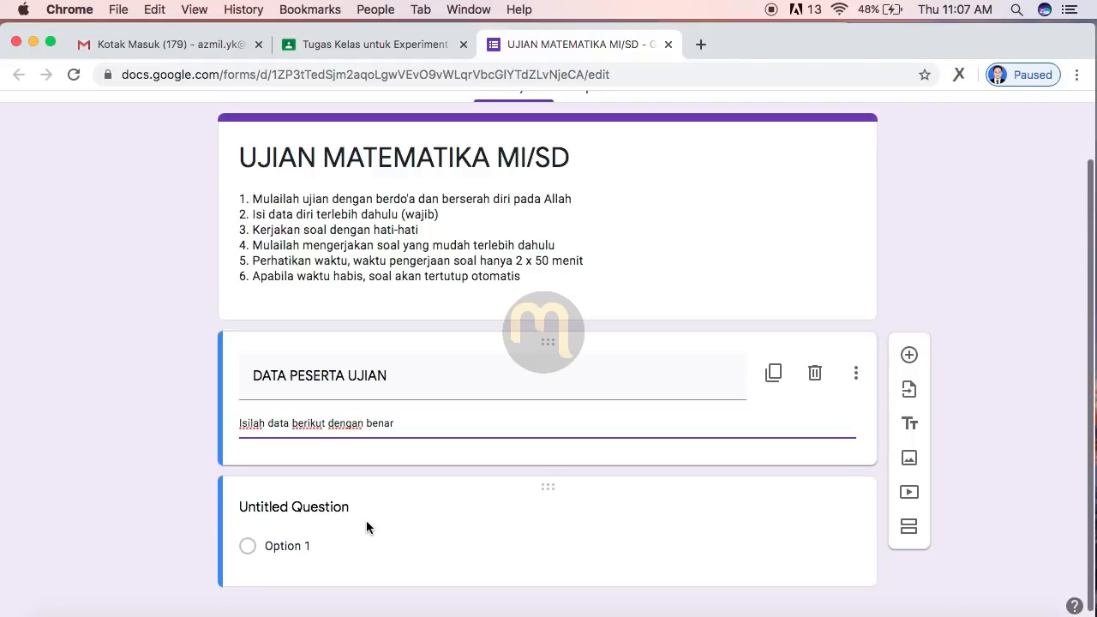
{"action": "scroll", "coordinate": [366, 520], "scroll_direction": "down", "scroll_amount": 1}
{"action": "triple_click", "coordinate": [451, 402]}
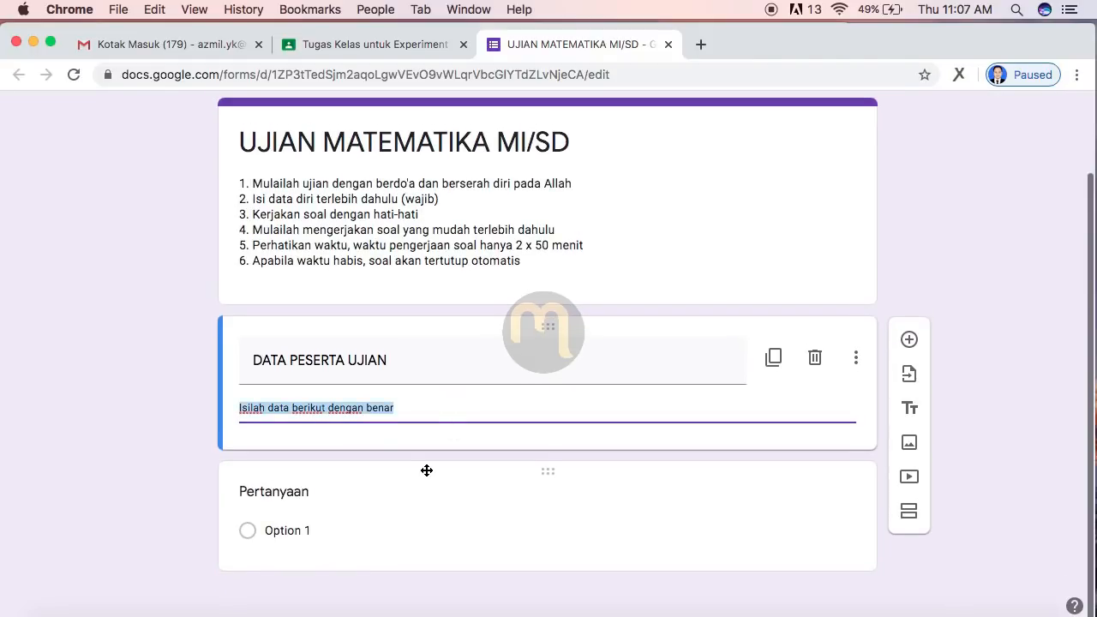
{"action": "left_click", "coordinate": [332, 474]}
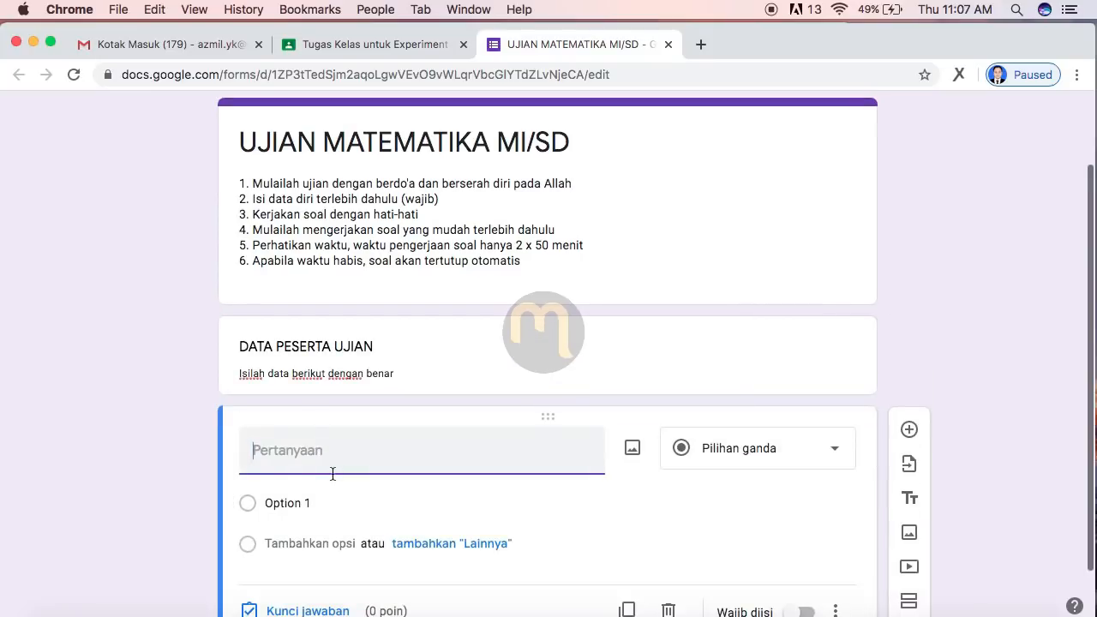
Step: Make the first question 'Nama' a required short-answer question
{"action": "type", "text": "Nama"}
{"action": "scroll", "coordinate": [726, 551], "scroll_direction": "down", "scroll_amount": 2}
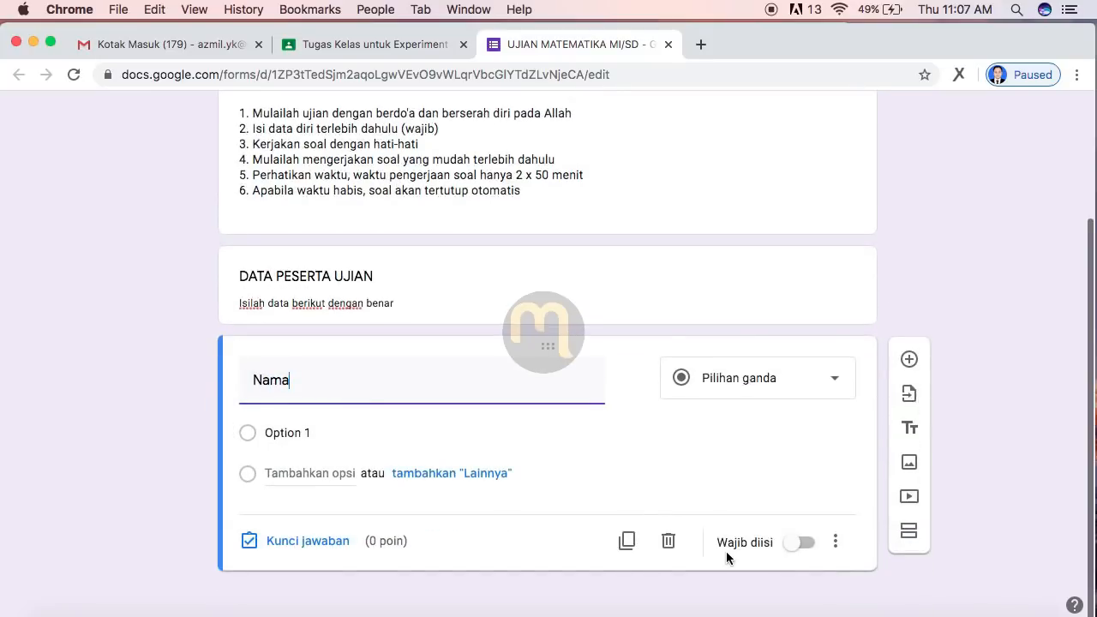
{"action": "left_click", "coordinate": [782, 388]}
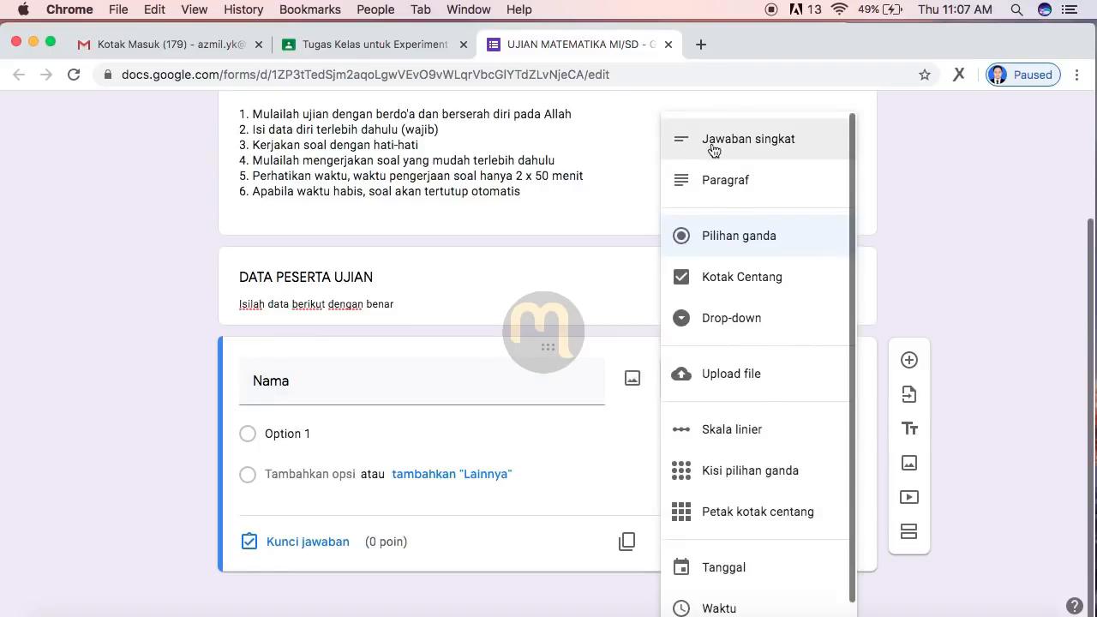
{"action": "left_click", "coordinate": [712, 143]}
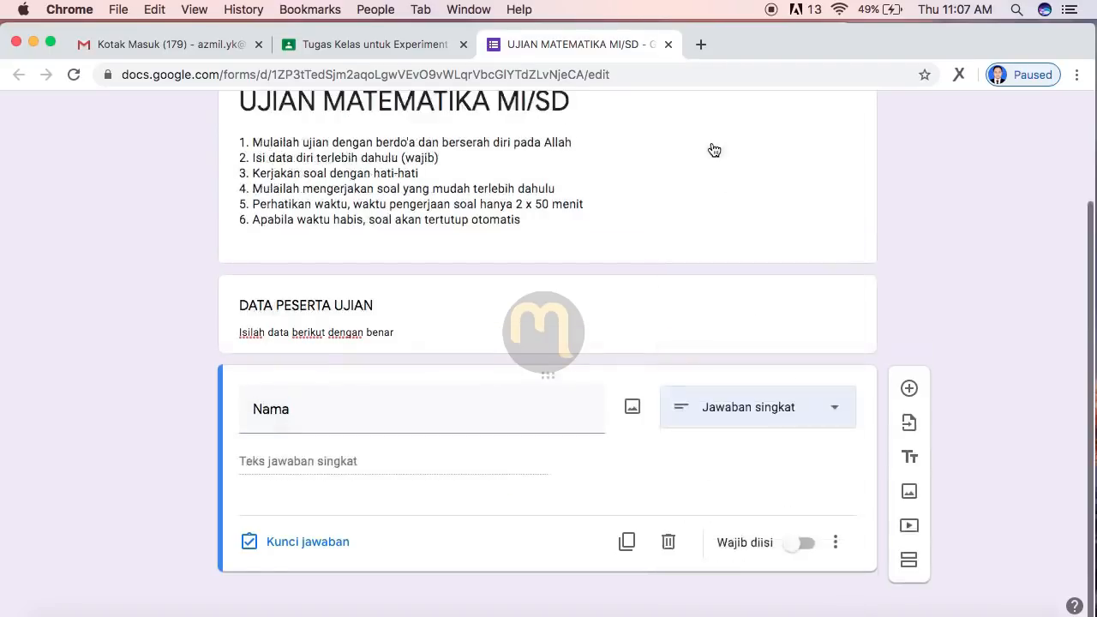
{"action": "left_click", "coordinate": [806, 543]}
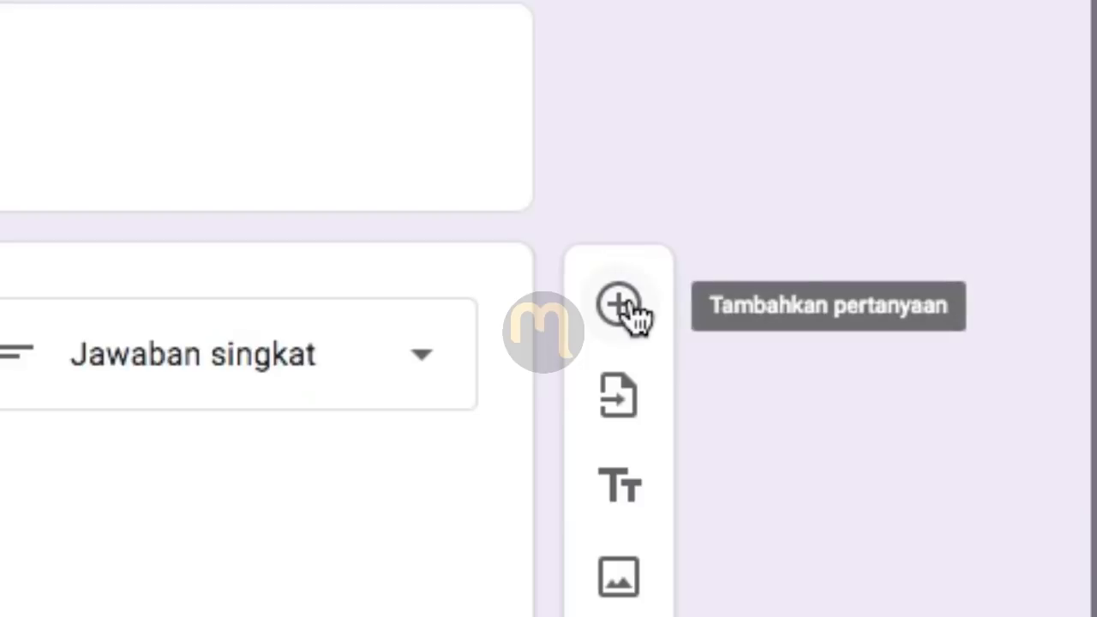
Step: Add a required short-answer question 'NIM' below Nama
{"action": "left_click", "coordinate": [618, 305]}
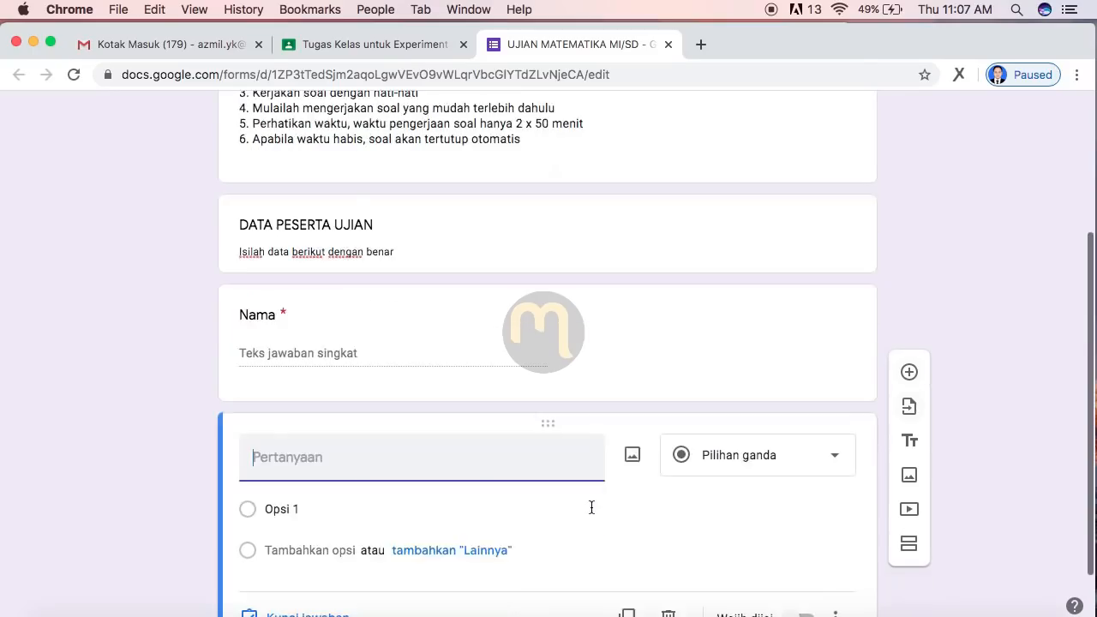
{"action": "type", "text": "NIM"}
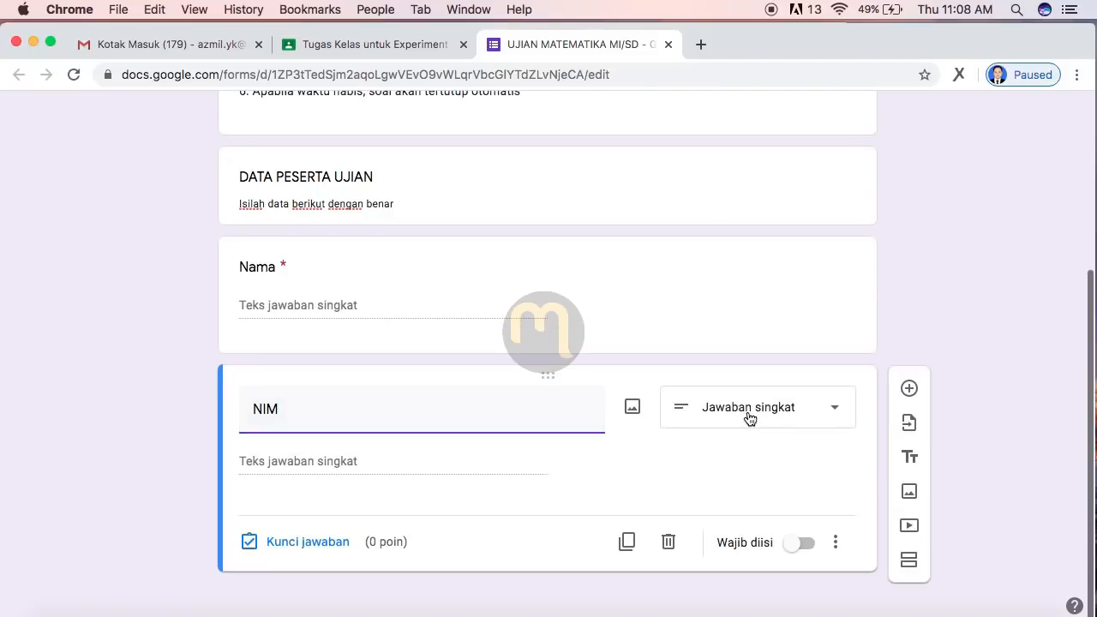
{"action": "left_click", "coordinate": [773, 419]}
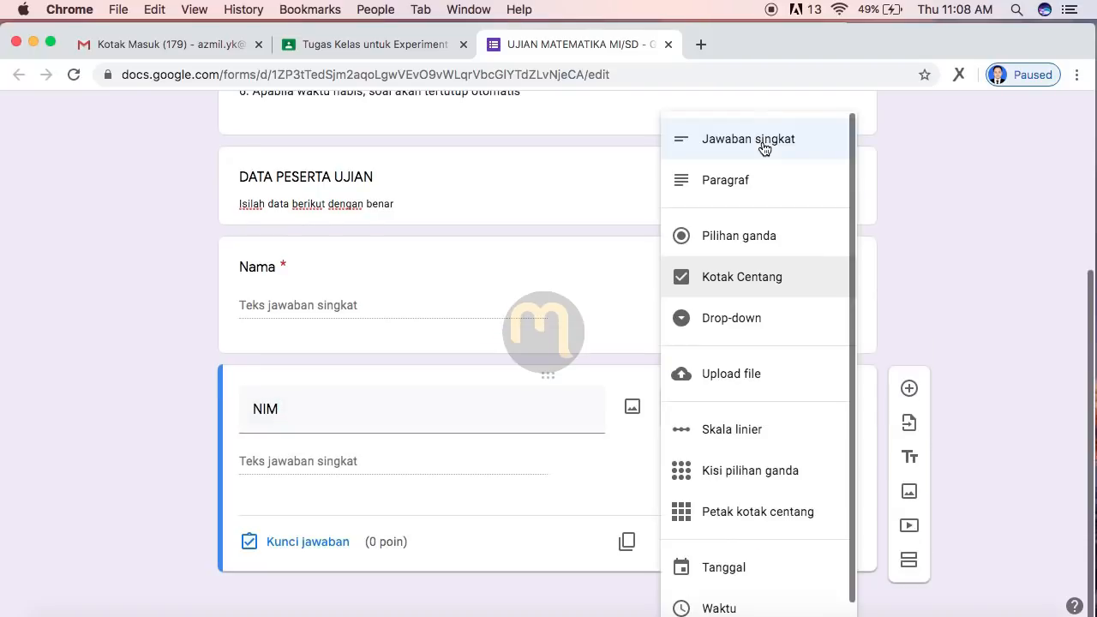
{"action": "left_click", "coordinate": [899, 341]}
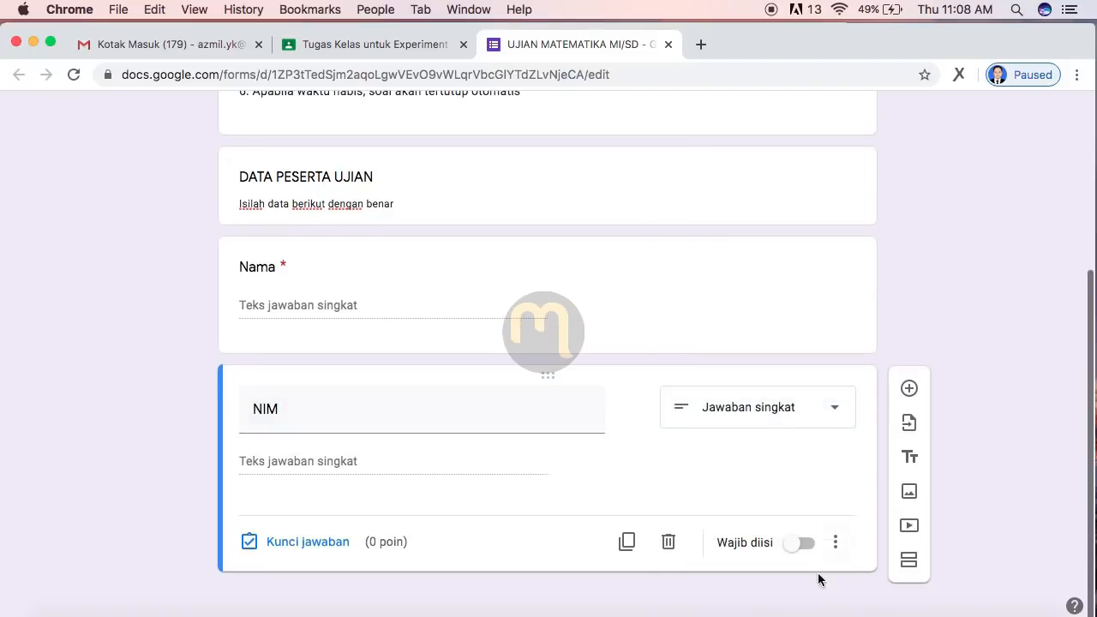
{"action": "left_click", "coordinate": [804, 550]}
Step: Add required multiple-choice 'Matakuliah': Matematika MI/SD, Micro Teaching, Metodologi Penelitian Pendidikan
{"action": "left_click", "coordinate": [909, 392]}
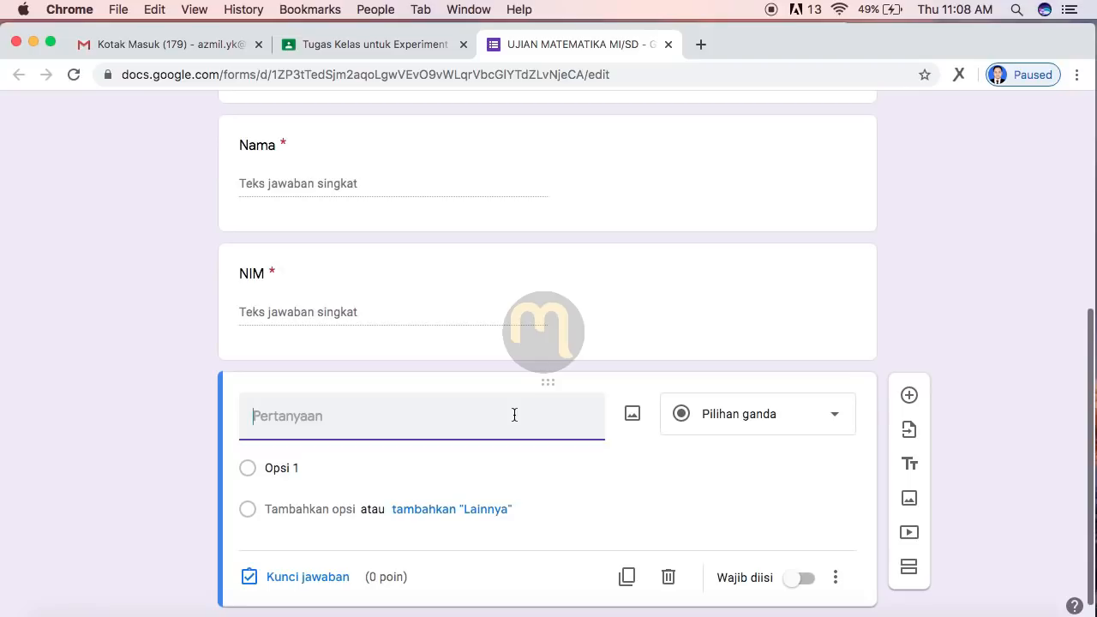
{"action": "type", "text": "Matakuliah"}
{"action": "left_click", "coordinate": [300, 463]}
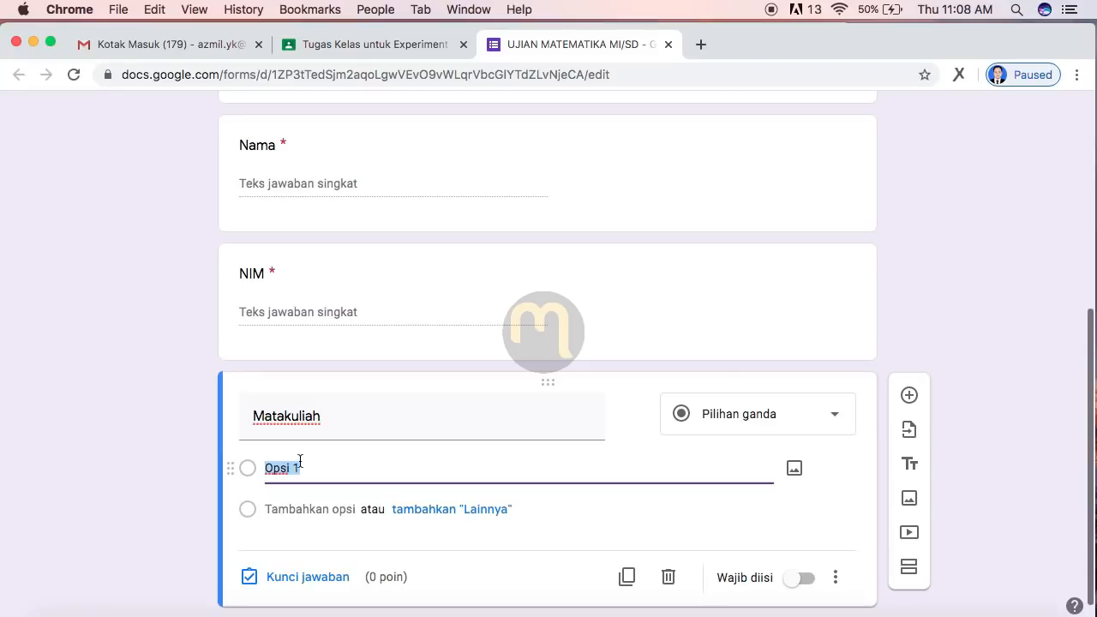
{"action": "type", "text": "Matematika MI/SD"}
{"action": "key", "text": "Return"}
{"action": "type", "text": "Micro Teaching"}
{"action": "key", "text": "Return"}
{"action": "type", "text": "Metodologi Penelitian Pendidikan"}
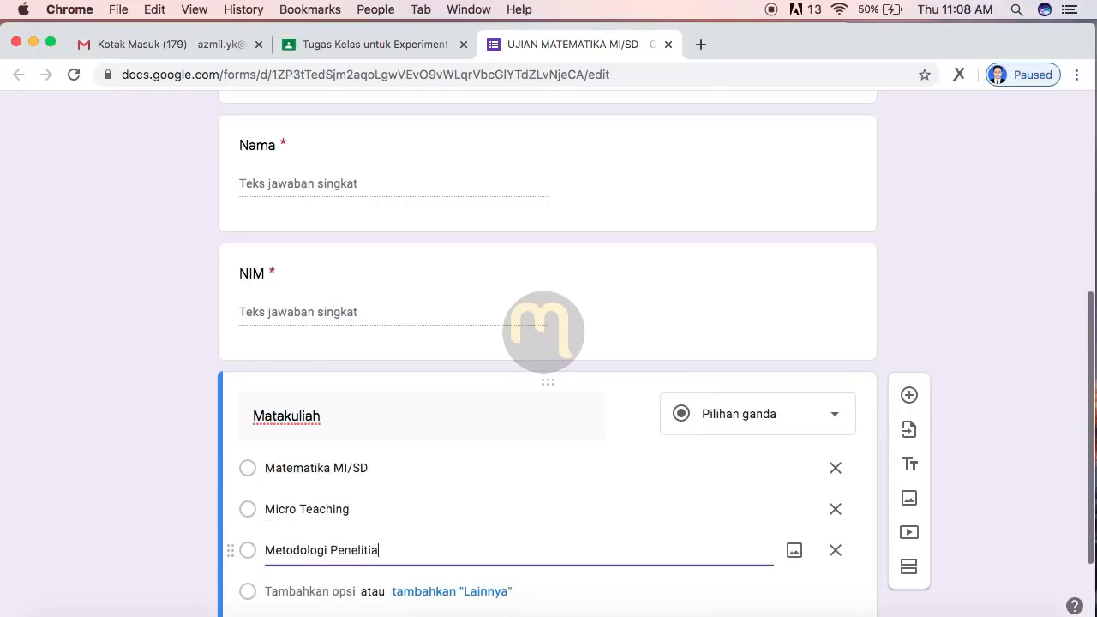
{"action": "scroll", "coordinate": [394, 490], "scroll_direction": "down", "scroll_amount": 1}
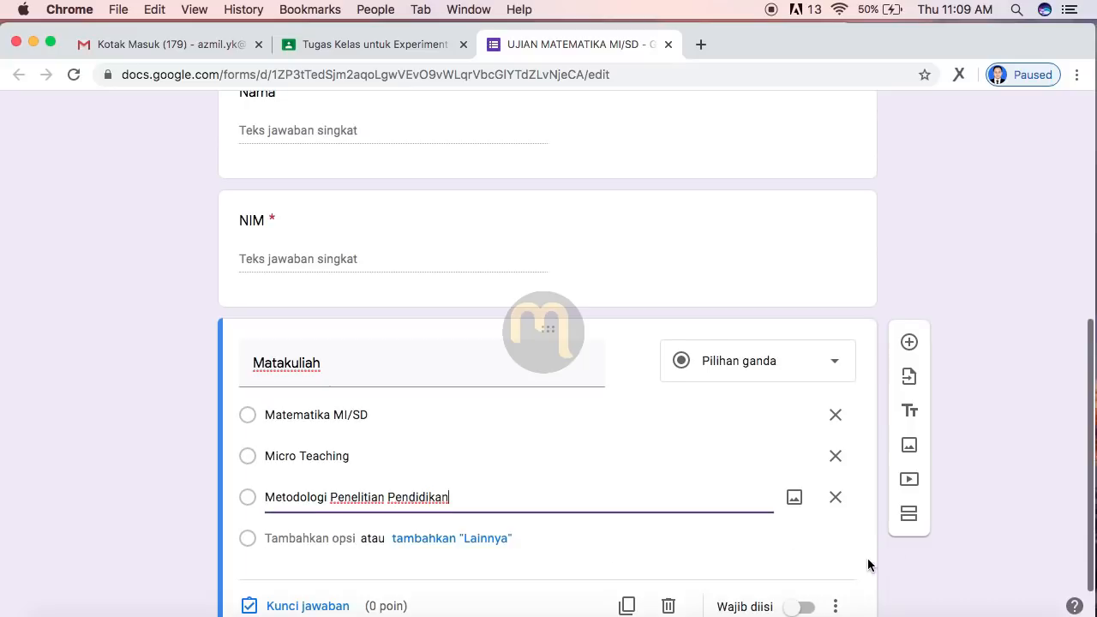
{"action": "scroll", "coordinate": [867, 558], "scroll_direction": "down", "scroll_amount": 1}
{"action": "left_click", "coordinate": [801, 587]}
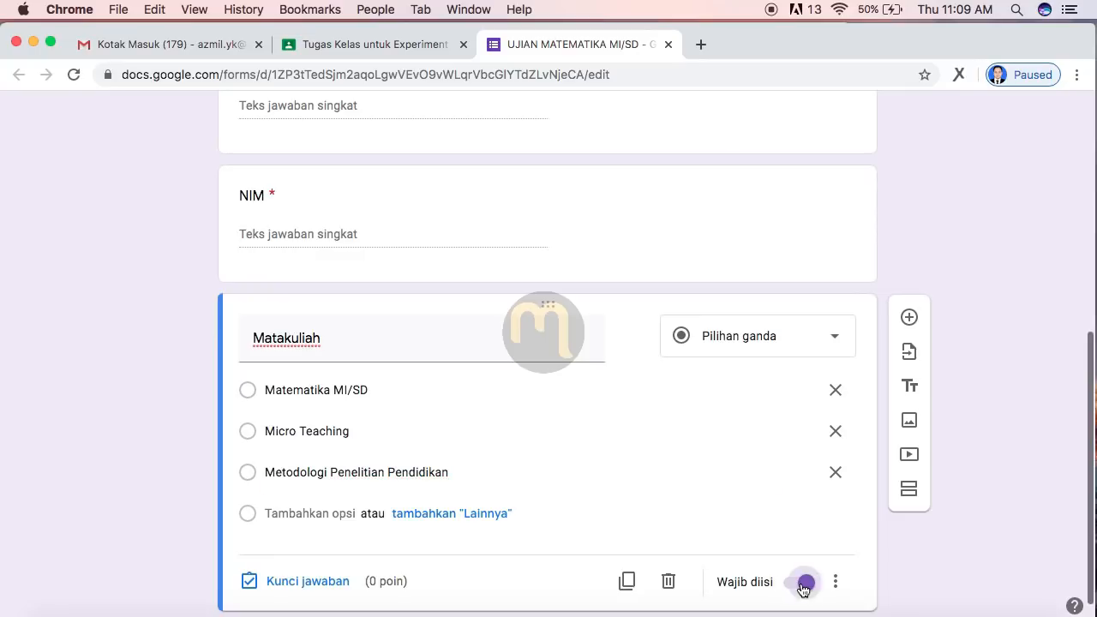
Step: Add required multiple-choice 'Program Studi' with options PAI, PBA, TMM, TBI, PGMI, PIAUD
{"action": "left_click", "coordinate": [909, 319]}
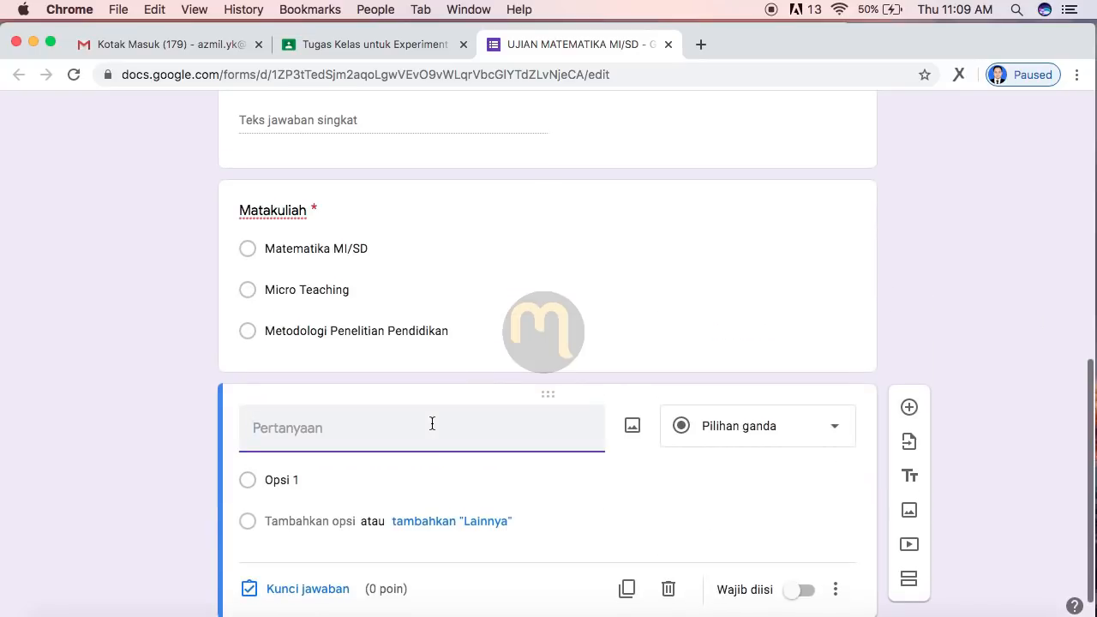
{"action": "type", "text": "Program Studi"}
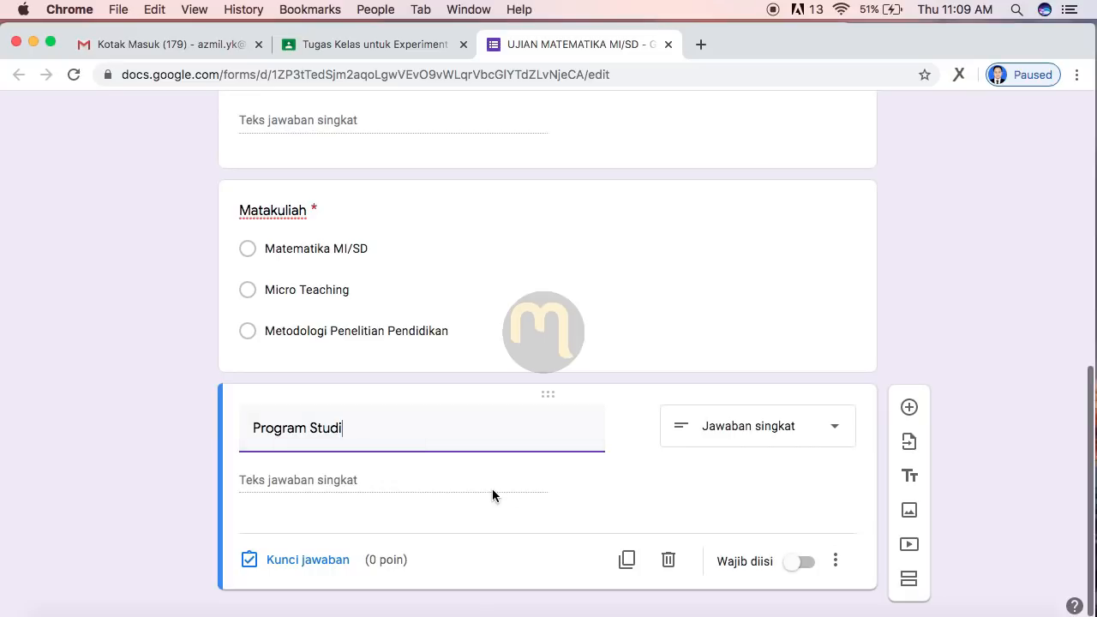
{"action": "left_click", "coordinate": [776, 439]}
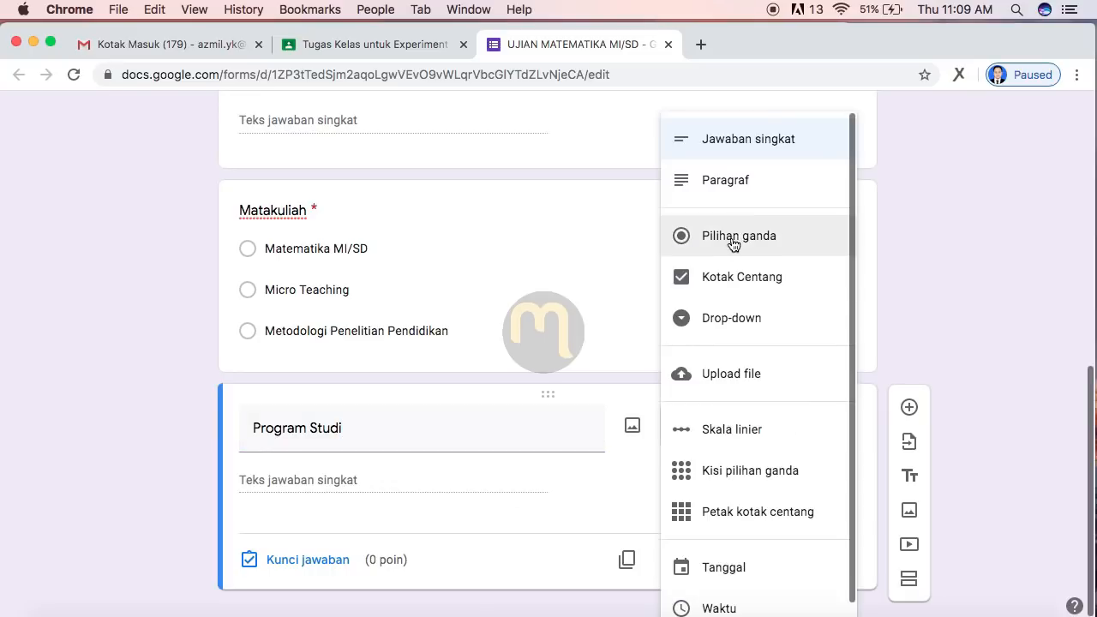
{"action": "left_click", "coordinate": [733, 240]}
{"action": "left_click", "coordinate": [301, 480]}
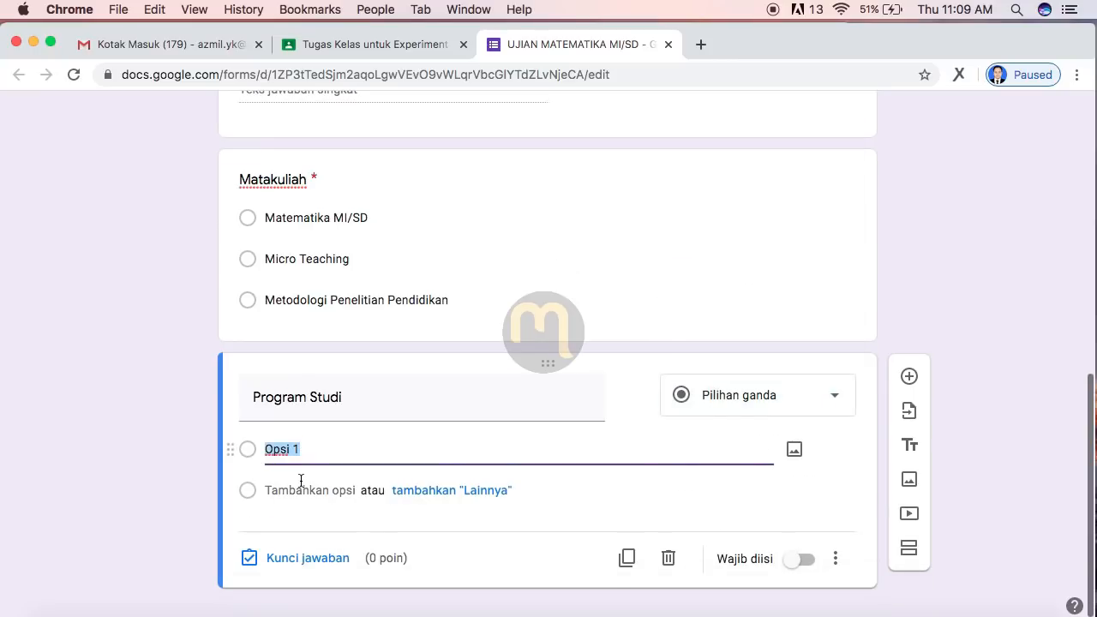
{"action": "type", "text": "PAI PBA TMM TBI PGMI PIAUD"}
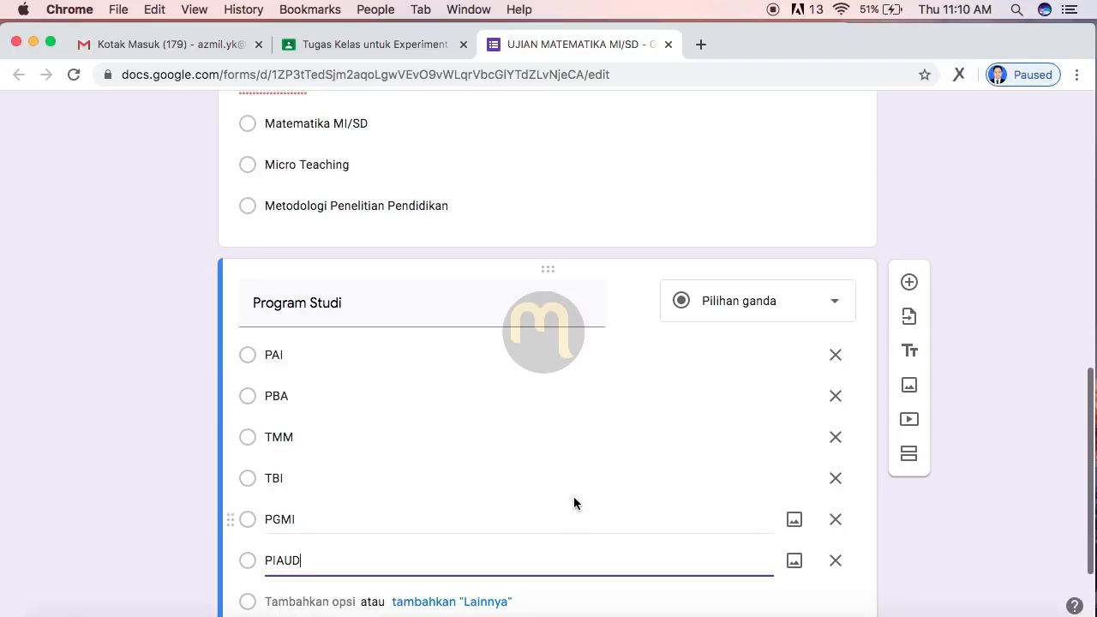
{"action": "scroll", "coordinate": [573, 496], "scroll_direction": "down", "scroll_amount": 3}
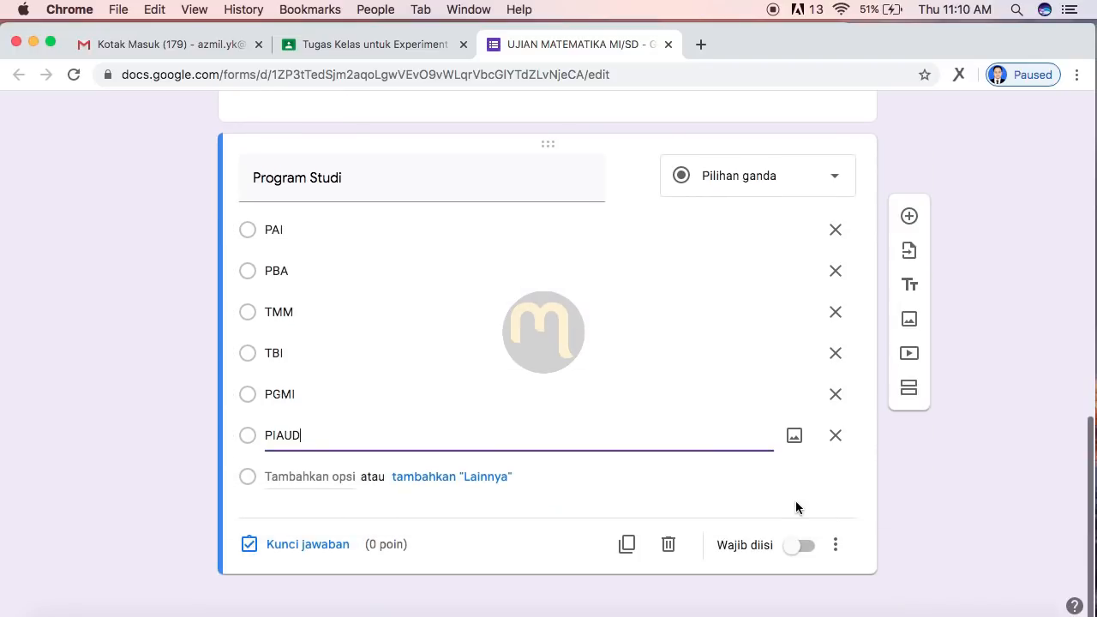
{"action": "left_click", "coordinate": [805, 546]}
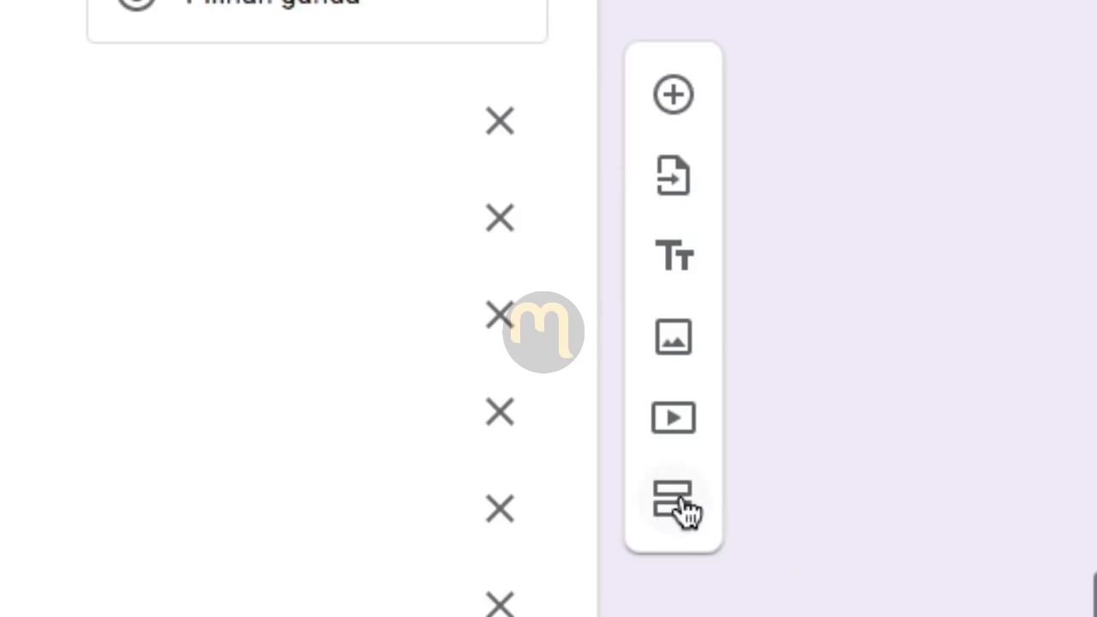
Step: Insert a new section named 'SOAL UJIAN' with description 'Jawablah pertanyaan berikut dengan benar'
{"action": "left_click", "coordinate": [683, 504]}
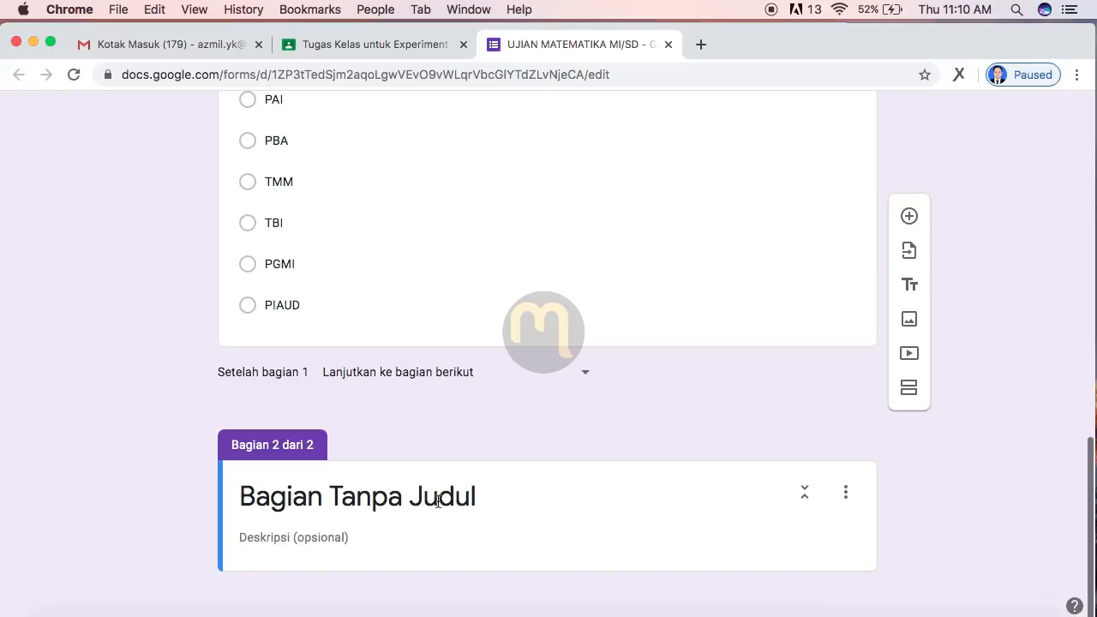
{"action": "left_click", "coordinate": [438, 501]}
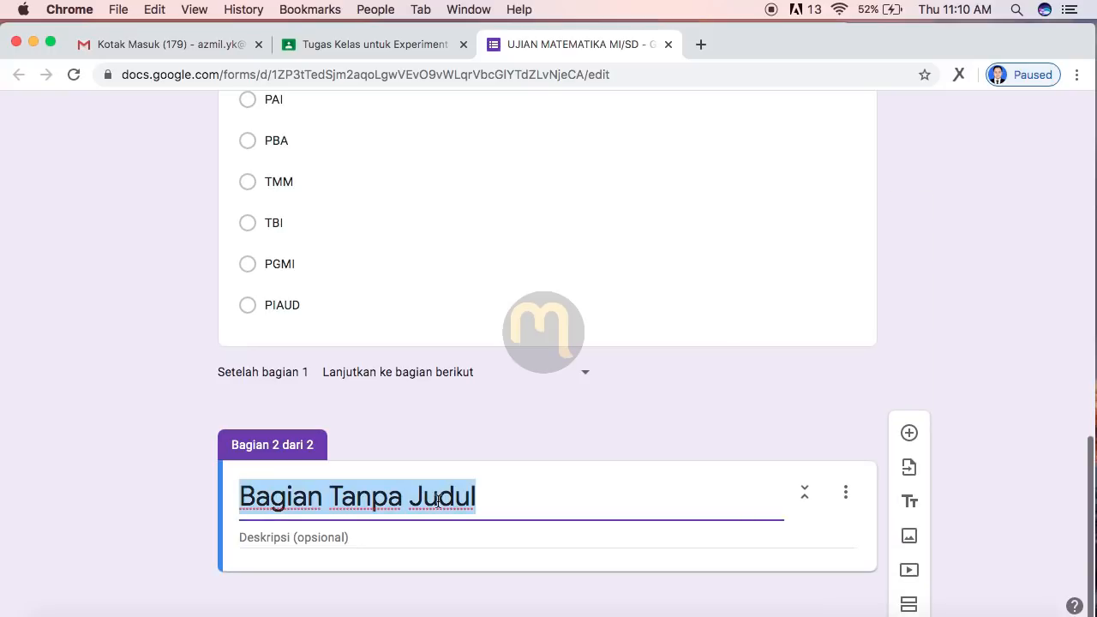
{"action": "type", "text": "SOAL UJI"}
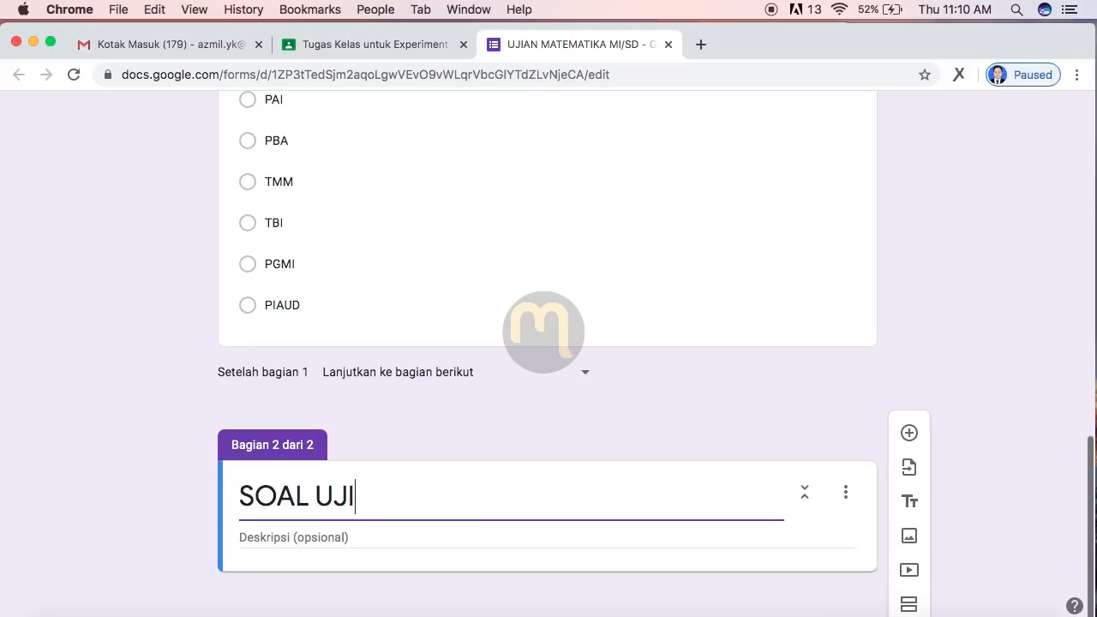
{"action": "type", "text": "AN"}
{"action": "left_click", "coordinate": [406, 540]}
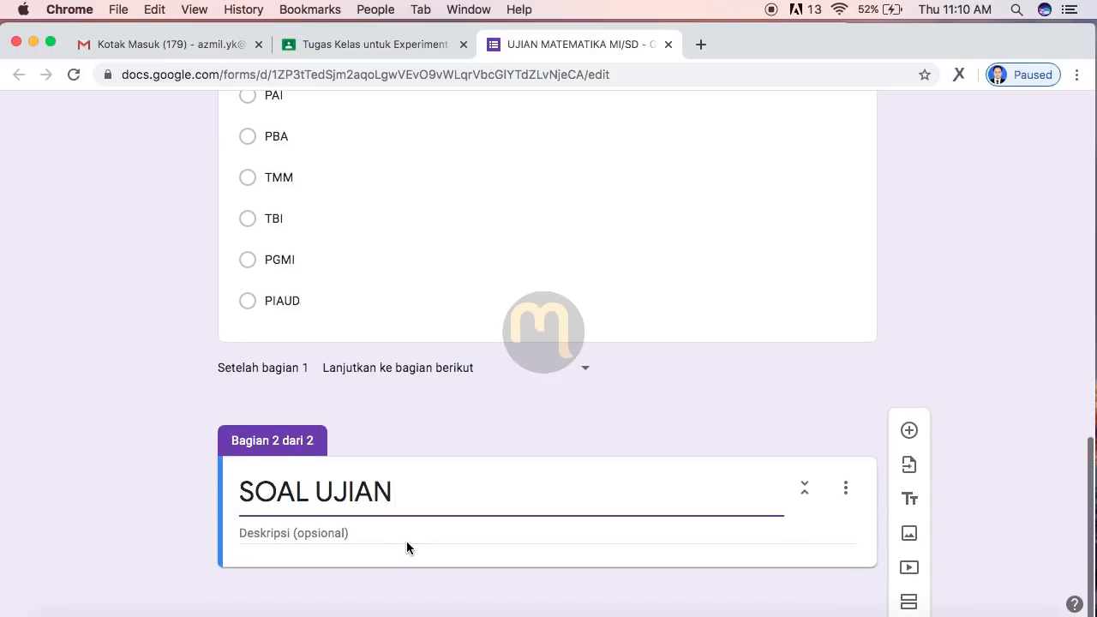
{"action": "left_click", "coordinate": [353, 539]}
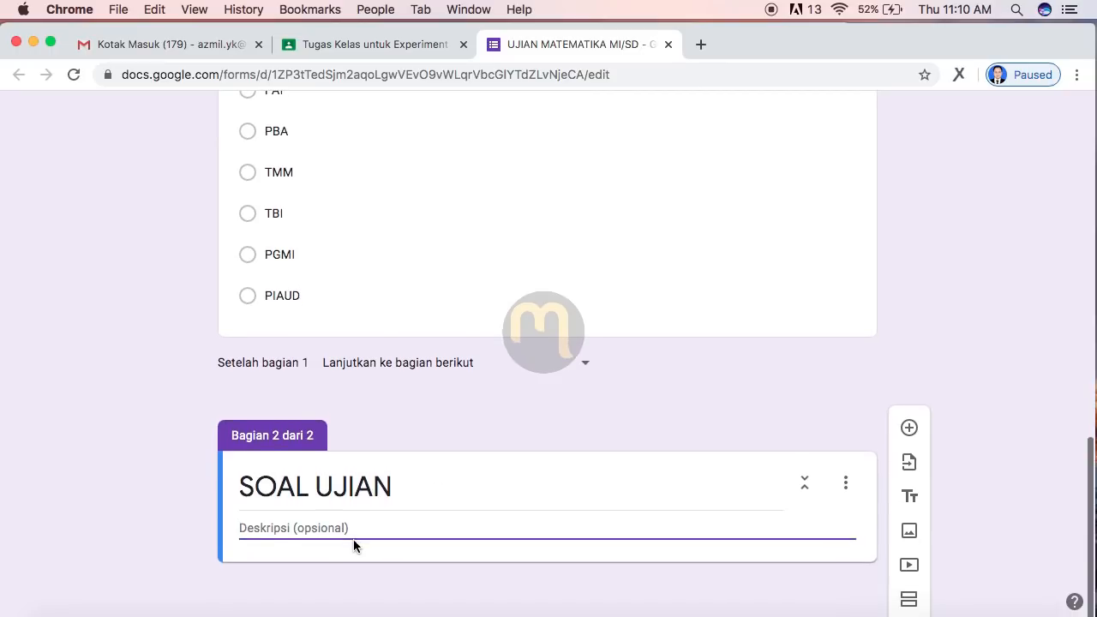
{"action": "type", "text": "Jawablah pertanyaan berikut dnegan"}
{"action": "key", "text": "BackSpace"}
{"action": "key", "text": "BackSpace"}
{"action": "key", "text": "BackSpace"}
{"action": "key", "text": "BackSpace"}
{"action": "key", "text": "BackSpace"}
{"action": "type", "text": "engan benar disertai"}
{"action": "key", "text": "BackSpace"}
{"action": "key", "text": "BackSpace"}
{"action": "key", "text": "BackSpace"}
{"action": "key", "text": "BackSpace"}
{"action": "key", "text": "BackSpace"}
{"action": "key", "text": "BackSpace"}
{"action": "key", "text": "BackSpace"}
{"action": "key", "text": "BackSpace"}
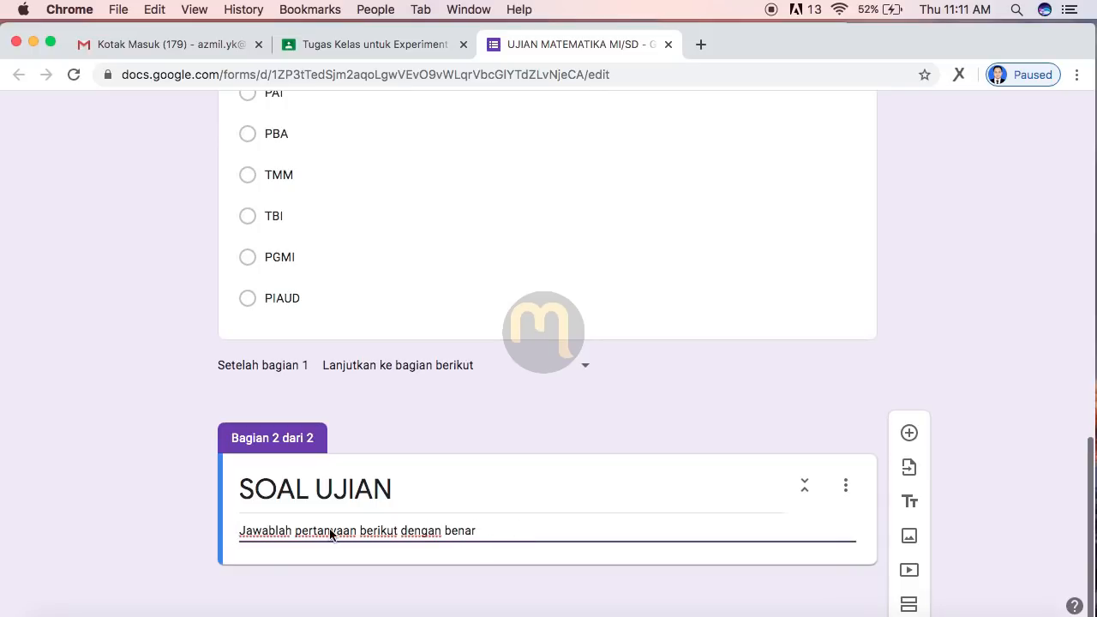
{"action": "scroll", "coordinate": [562, 534], "scroll_direction": "down", "scroll_amount": 1}
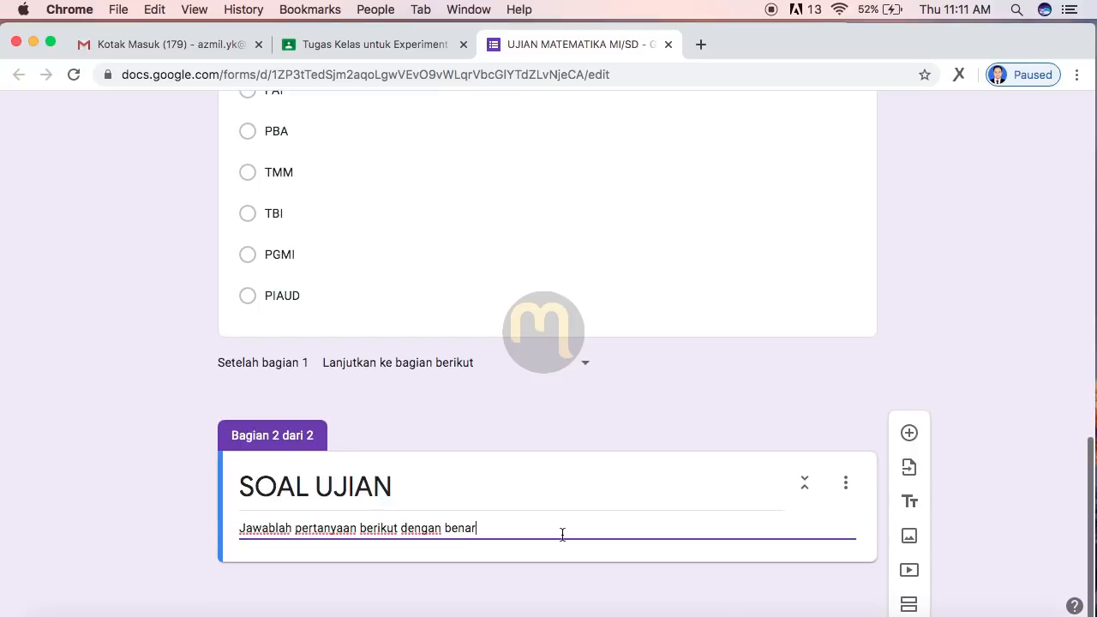
{"action": "scroll", "coordinate": [996, 514], "scroll_direction": "down", "scroll_amount": 1}
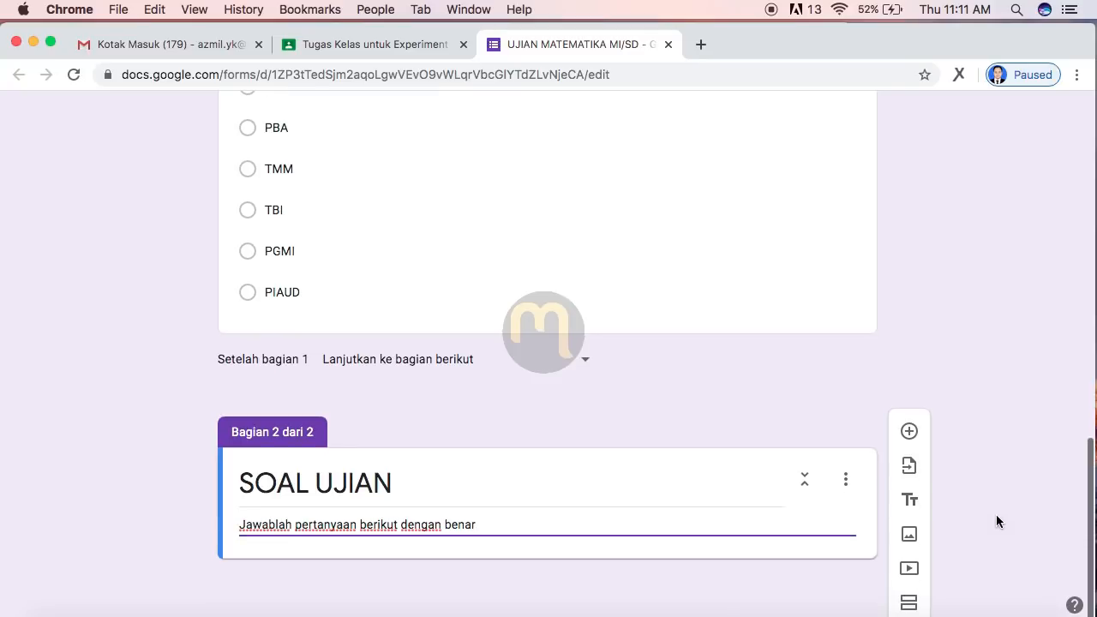
Step: Insert a blank multiple-choice question under SOAL UJIAN and bring up the essay-questions Word file
{"action": "left_click", "coordinate": [909, 434]}
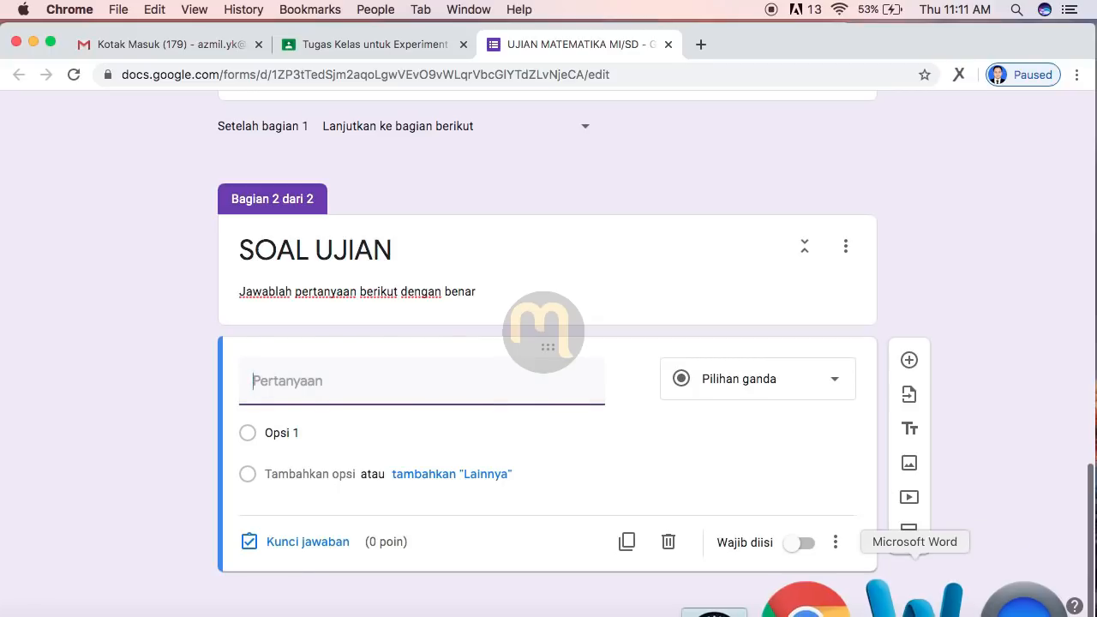
{"action": "left_click", "coordinate": [912, 600]}
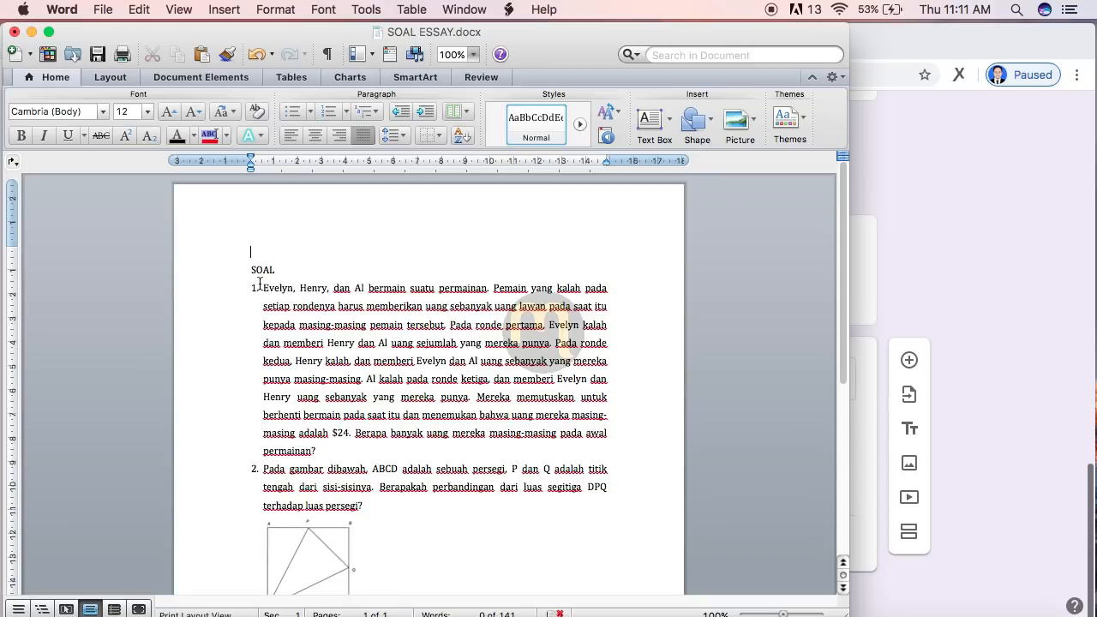
Step: Scroll through SOAL ESSAY.docx to find the first question, the $24 money-game problem
{"action": "scroll", "coordinate": [453, 450], "scroll_direction": "down", "scroll_amount": 8}
{"action": "scroll", "coordinate": [453, 449], "scroll_direction": "up", "scroll_amount": 5}
{"action": "scroll", "coordinate": [453, 450], "scroll_direction": "up", "scroll_amount": 3}
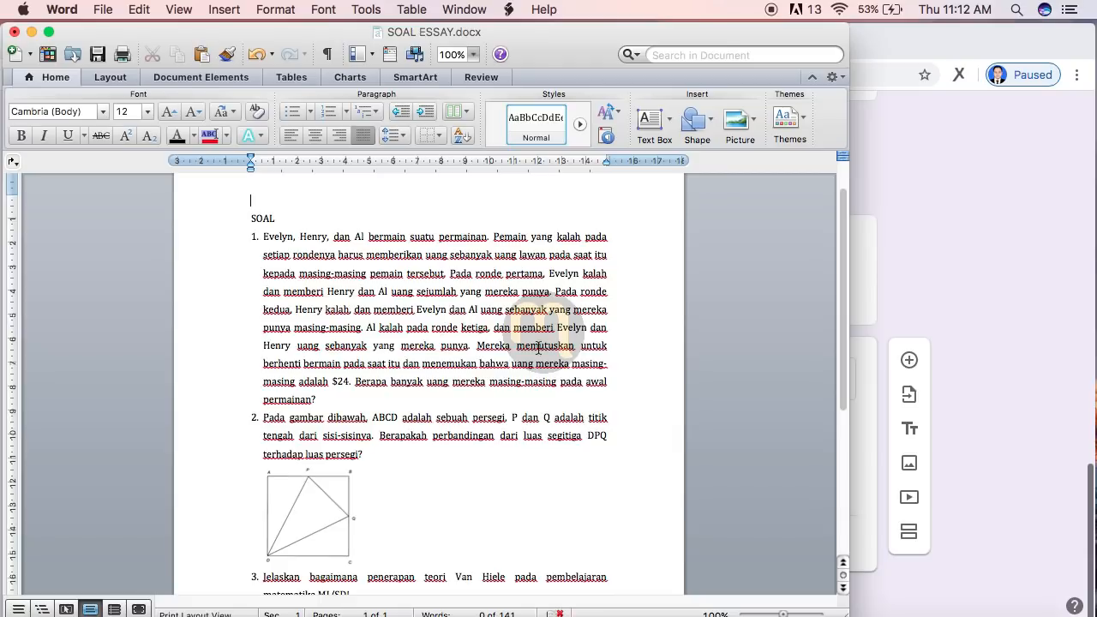
{"action": "scroll", "coordinate": [530, 349], "scroll_direction": "down", "scroll_amount": 1}
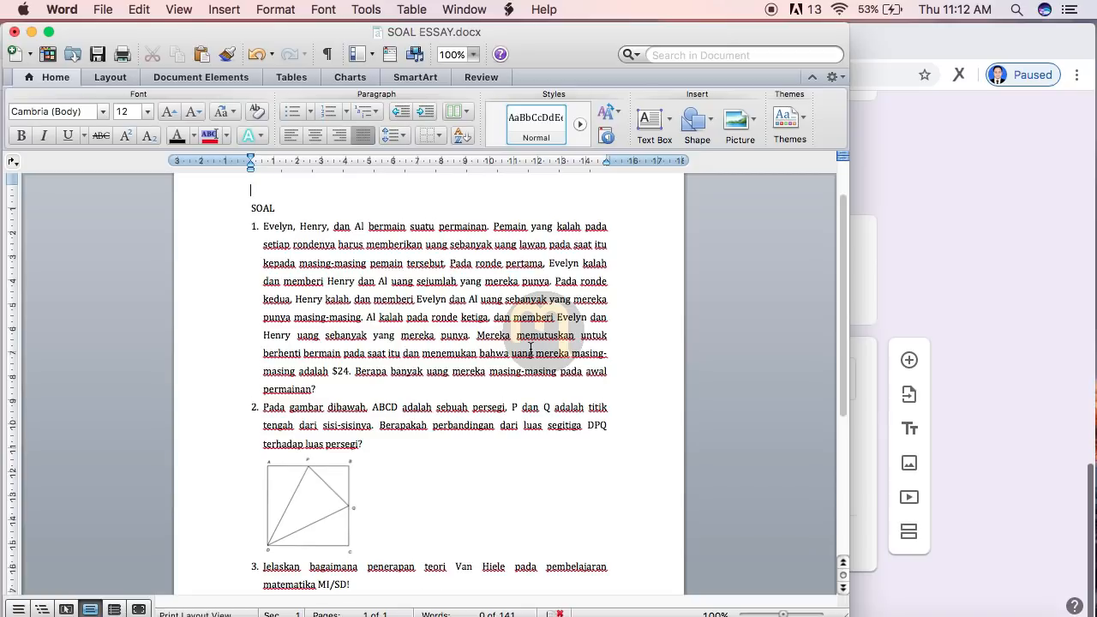
{"action": "scroll", "coordinate": [531, 349], "scroll_direction": "down", "scroll_amount": 5}
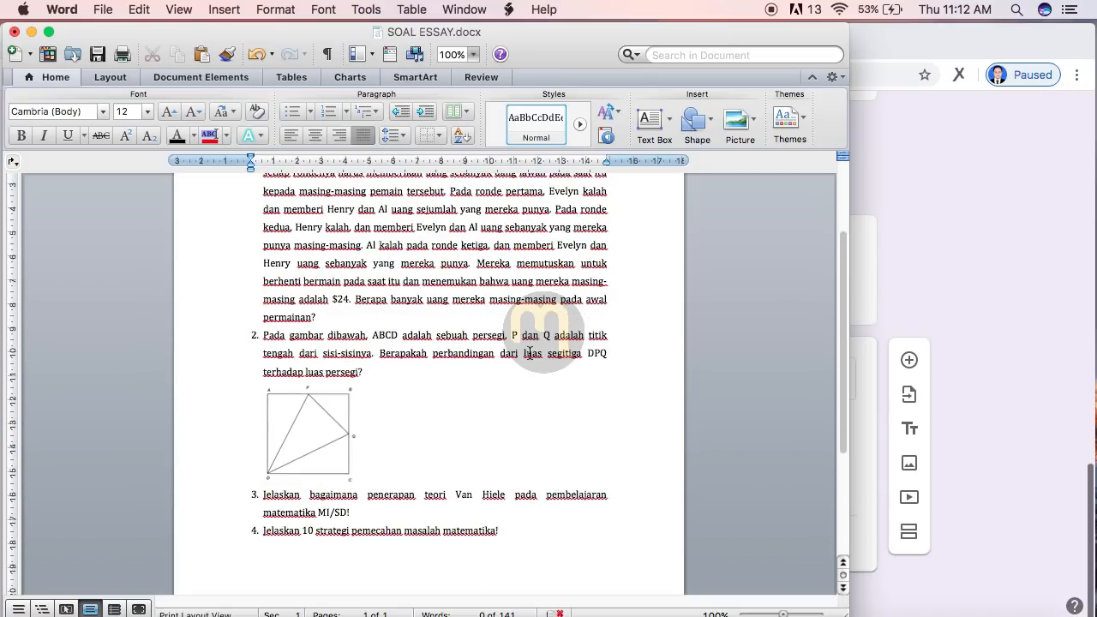
{"action": "left_click", "coordinate": [530, 353]}
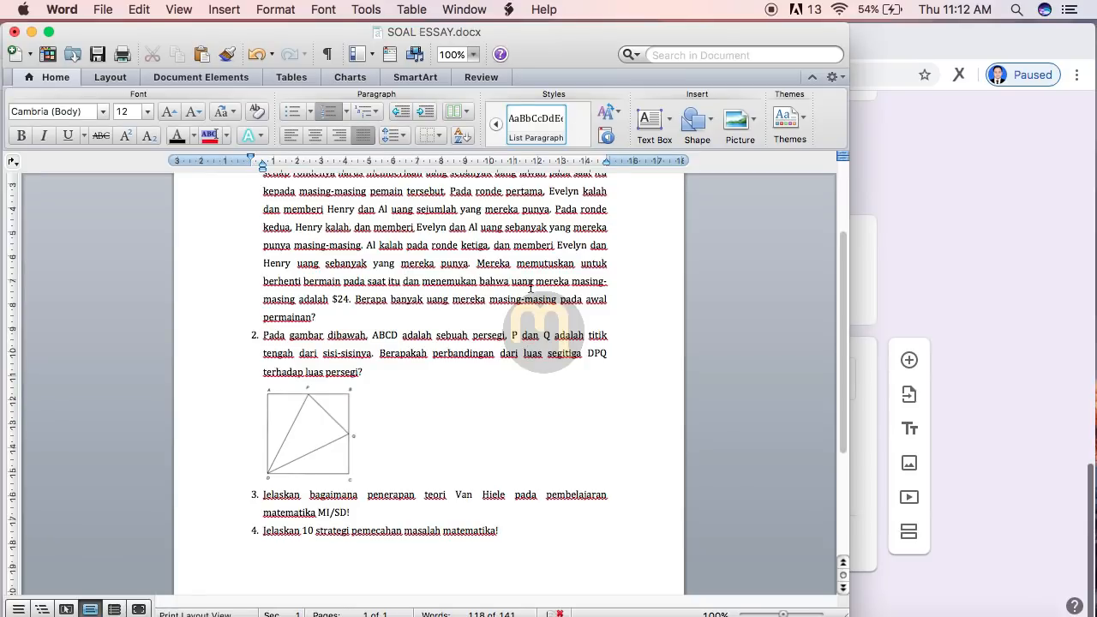
{"action": "scroll", "coordinate": [531, 343], "scroll_direction": "up", "scroll_amount": 3}
{"action": "scroll", "coordinate": [530, 287], "scroll_direction": "up", "scroll_amount": 1}
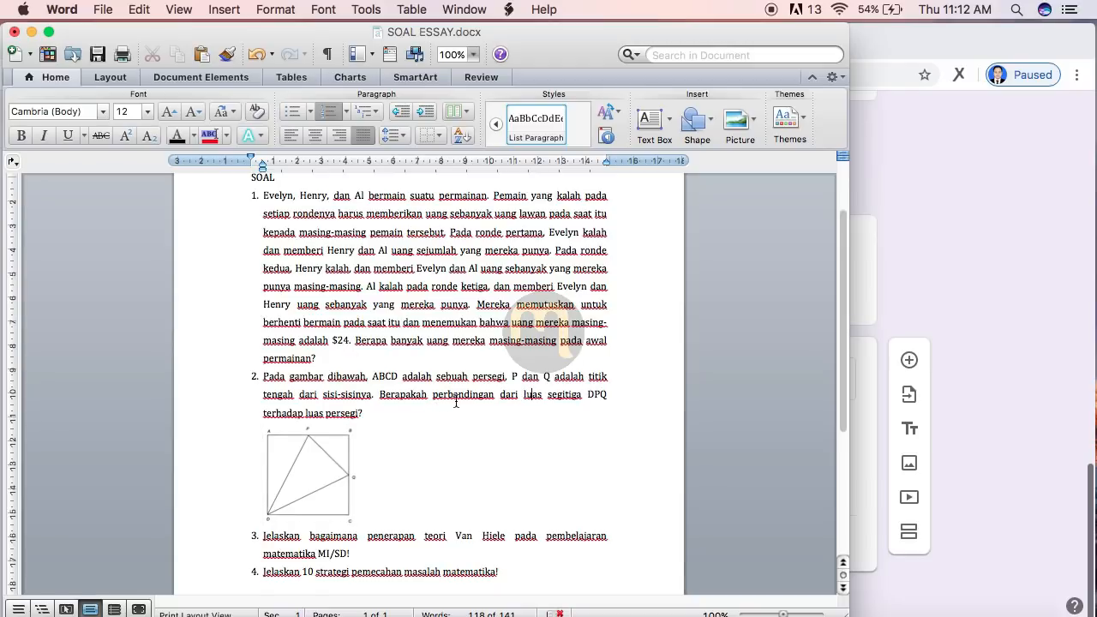
{"action": "scroll", "coordinate": [455, 402], "scroll_direction": "up", "scroll_amount": 2}
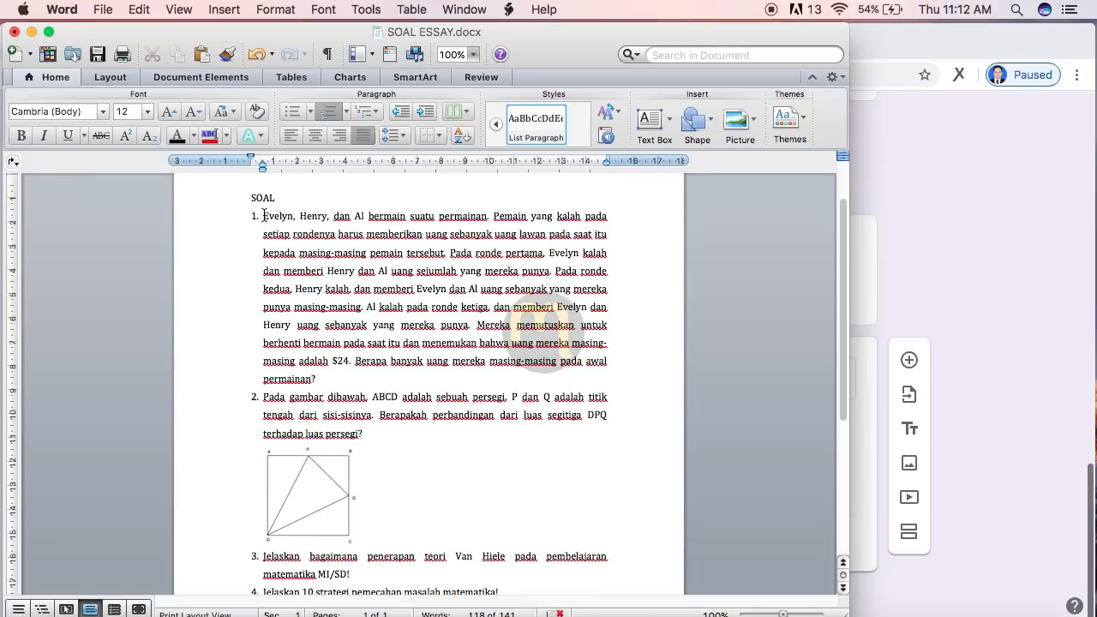
Step: Un-number the $24 money-game question, copy its text and delete it from the document
{"action": "left_click", "coordinate": [329, 118]}
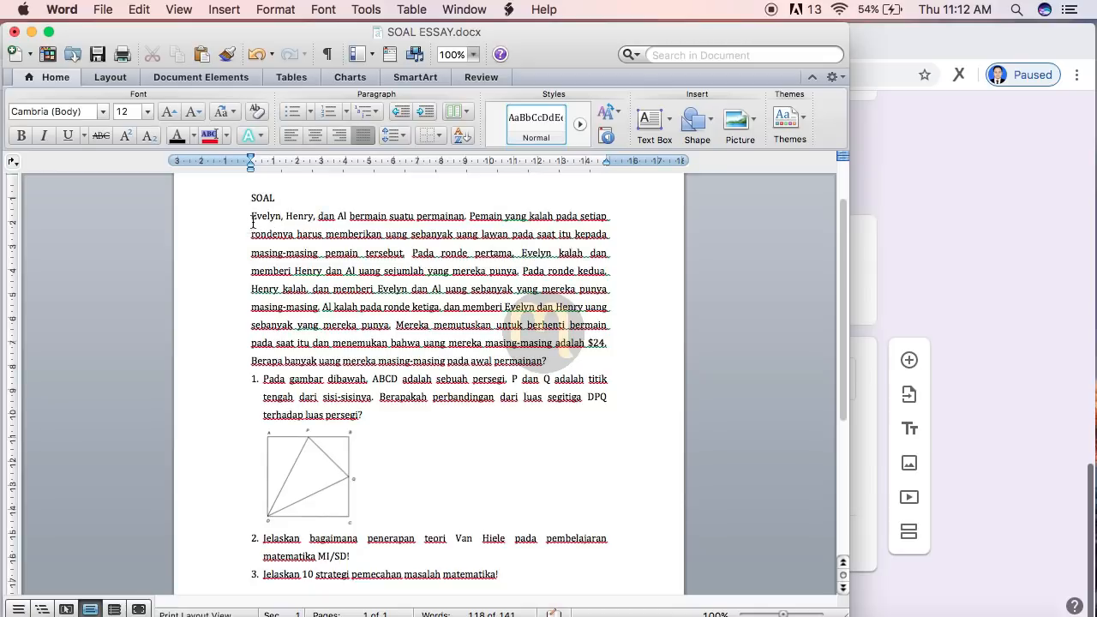
{"action": "left_click_drag", "start_coordinate": [253, 214], "coordinate": [541, 364]}
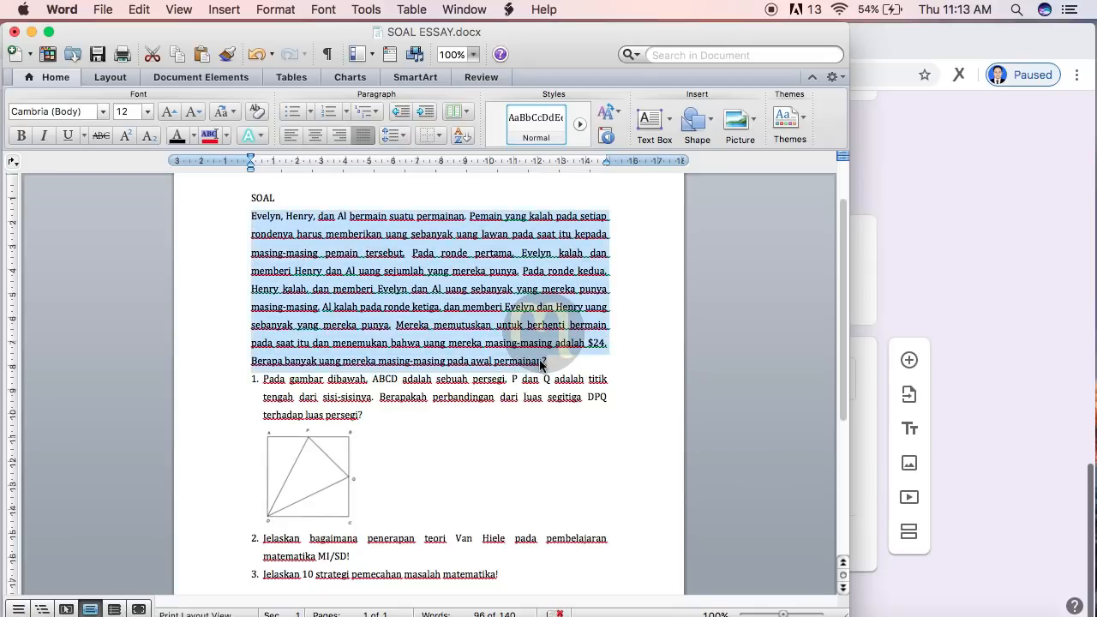
{"action": "right_click", "coordinate": [541, 363]}
{"action": "left_click", "coordinate": [559, 369]}
{"action": "key", "text": "super+x"}
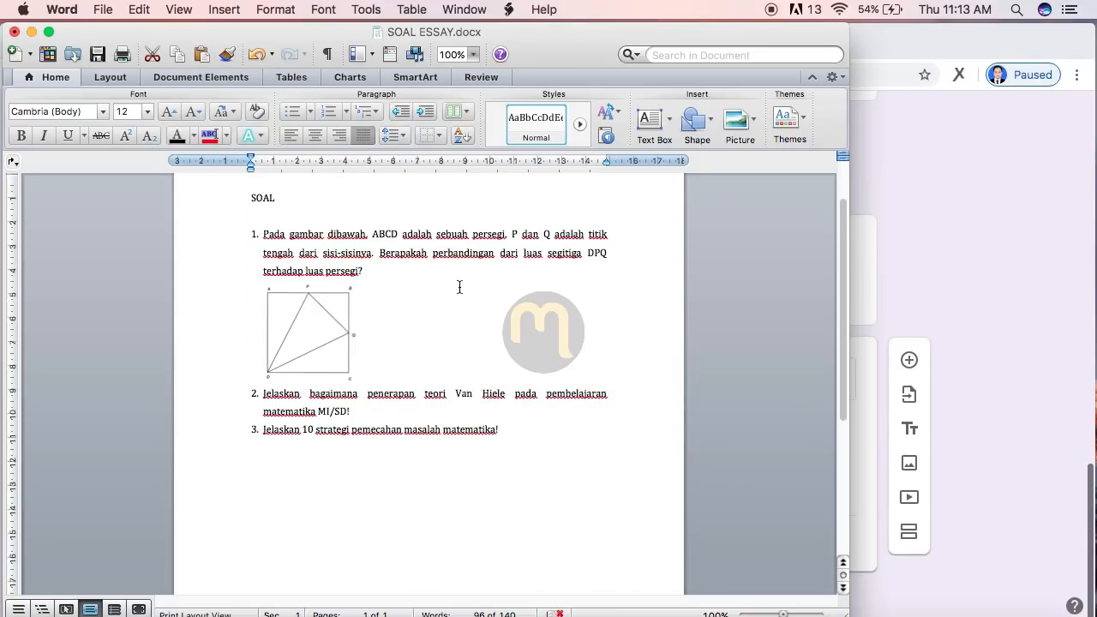
{"action": "left_click", "coordinate": [959, 302]}
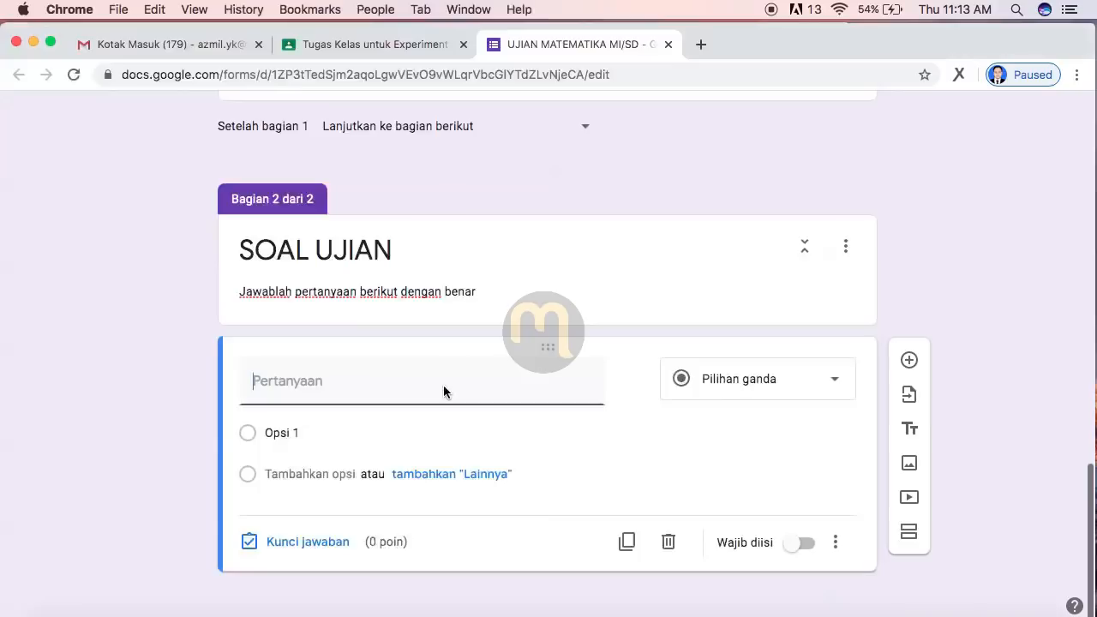
Step: Paste the $24 money-game problem into the blank question and set its type to Paragraf
{"action": "right_click", "coordinate": [322, 386]}
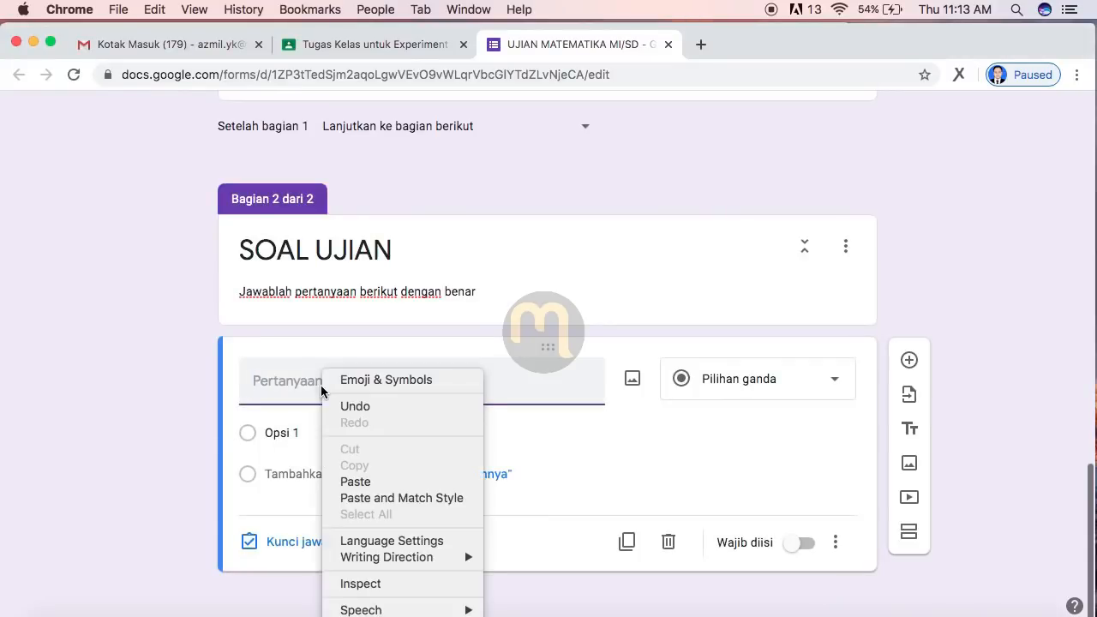
{"action": "left_click", "coordinate": [361, 482]}
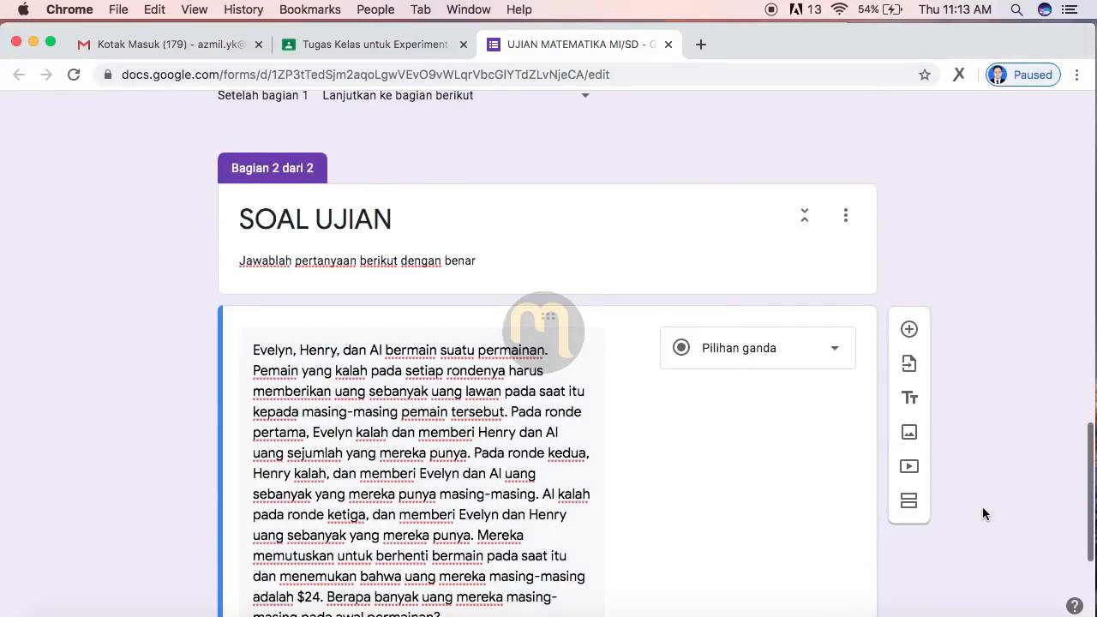
{"action": "scroll", "coordinate": [982, 506], "scroll_direction": "down", "scroll_amount": 4}
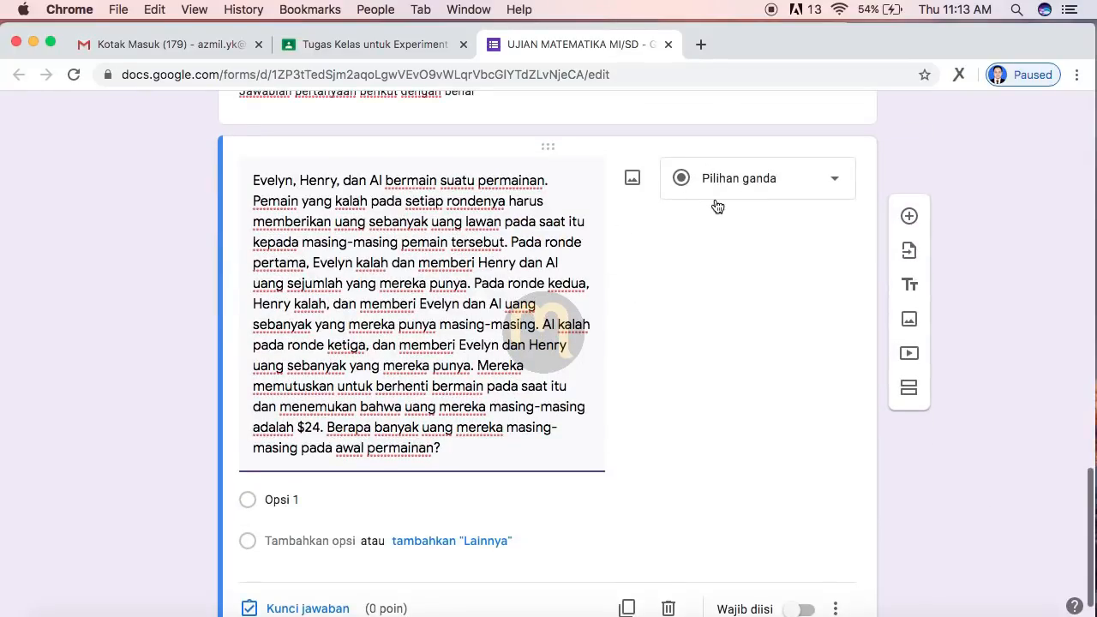
{"action": "left_click", "coordinate": [758, 181]}
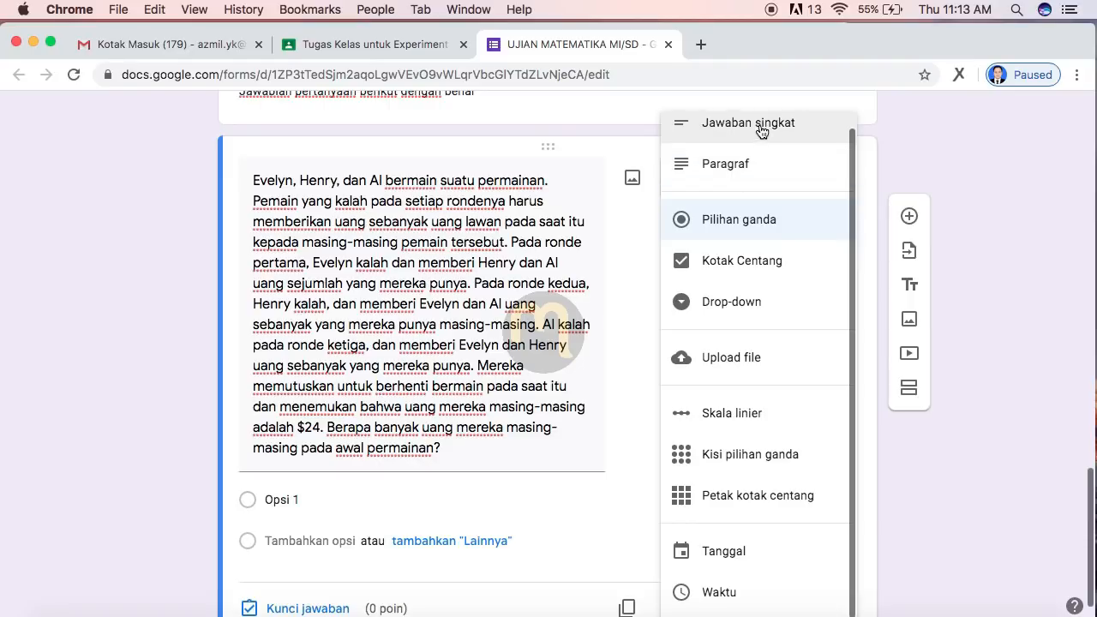
{"action": "left_click", "coordinate": [734, 169]}
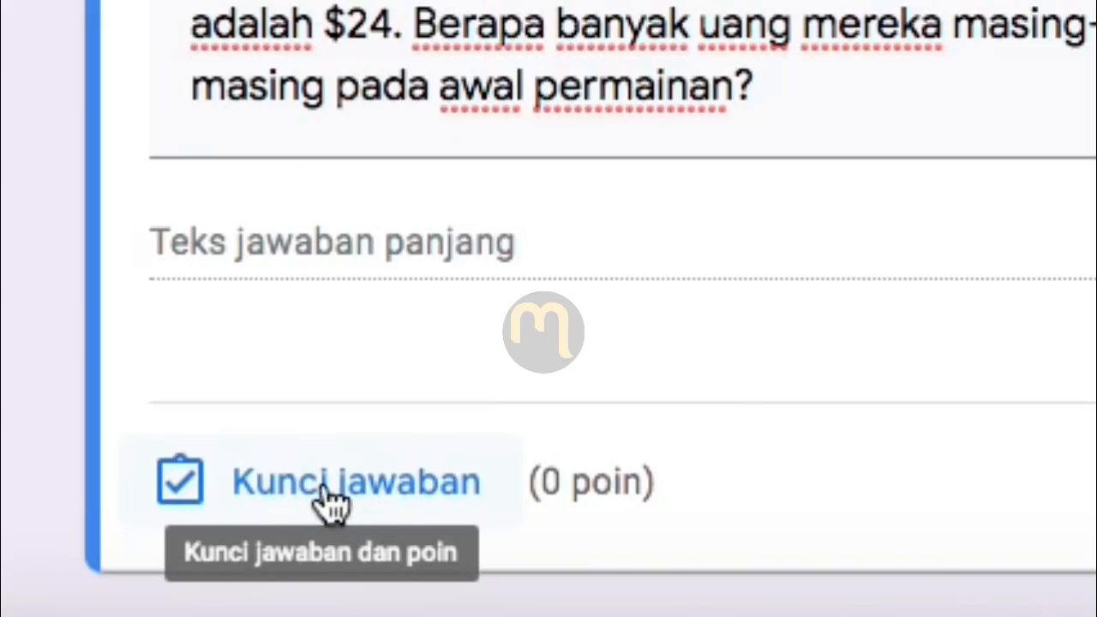
Step: Give the money-game question 20 points in the answer key, then add a new question below
{"action": "left_click", "coordinate": [330, 502]}
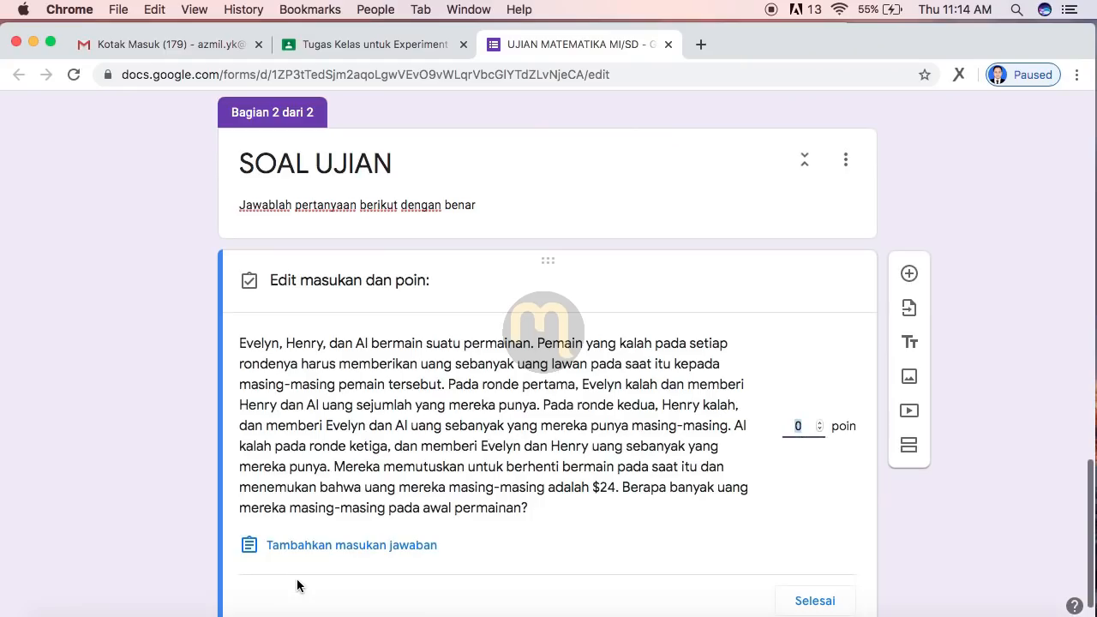
{"action": "scroll", "coordinate": [675, 557], "scroll_direction": "down", "scroll_amount": 1}
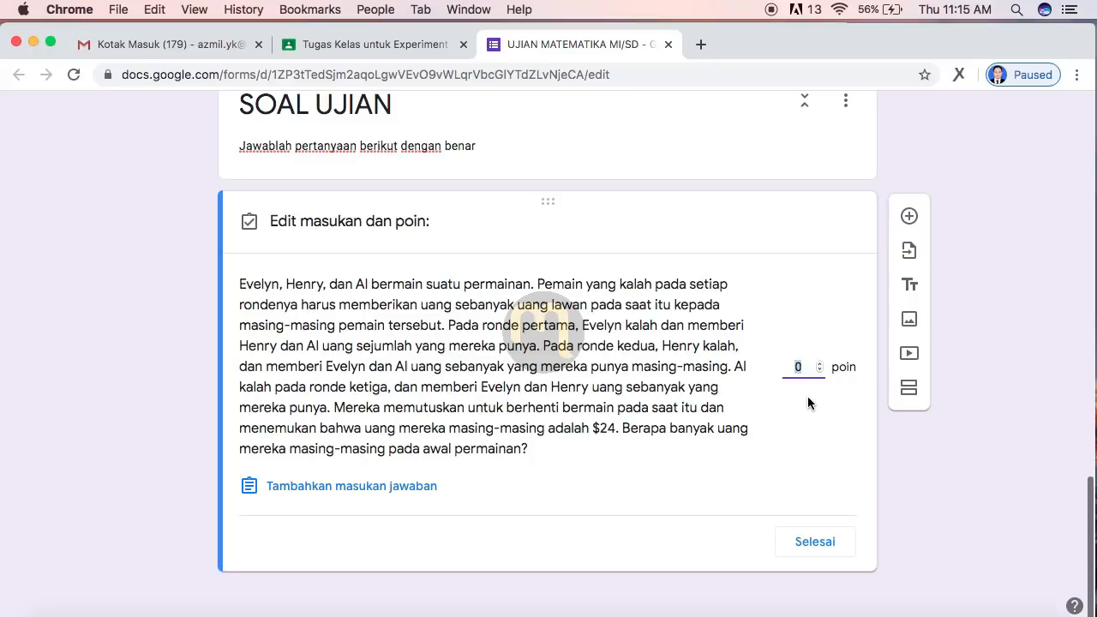
{"action": "type", "text": "20"}
{"action": "left_click", "coordinate": [808, 547]}
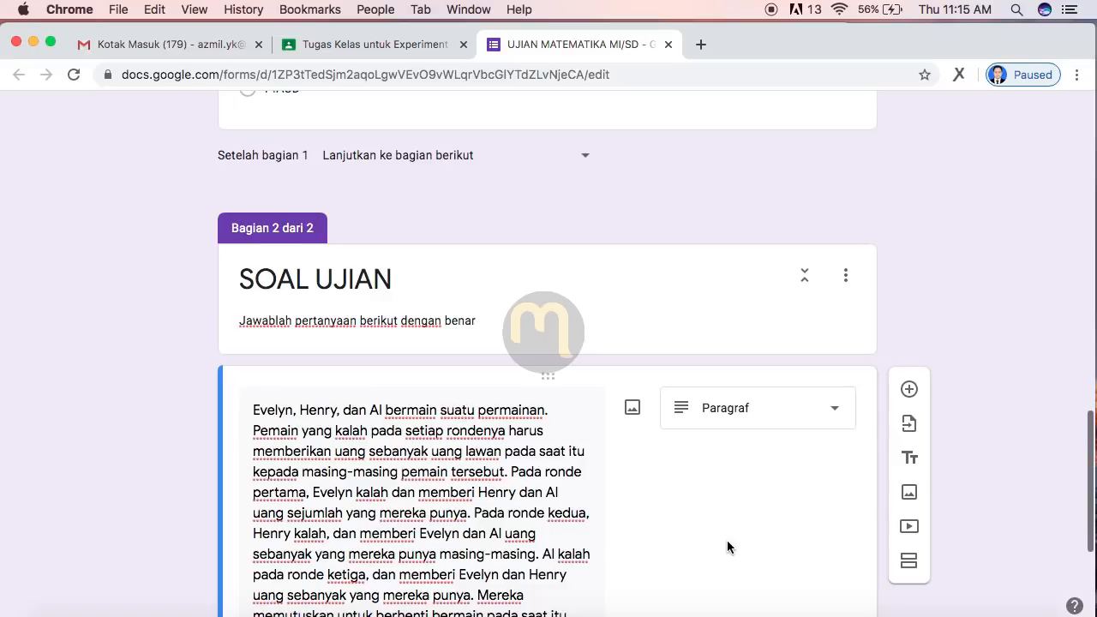
{"action": "scroll", "coordinate": [726, 546], "scroll_direction": "down", "scroll_amount": 5}
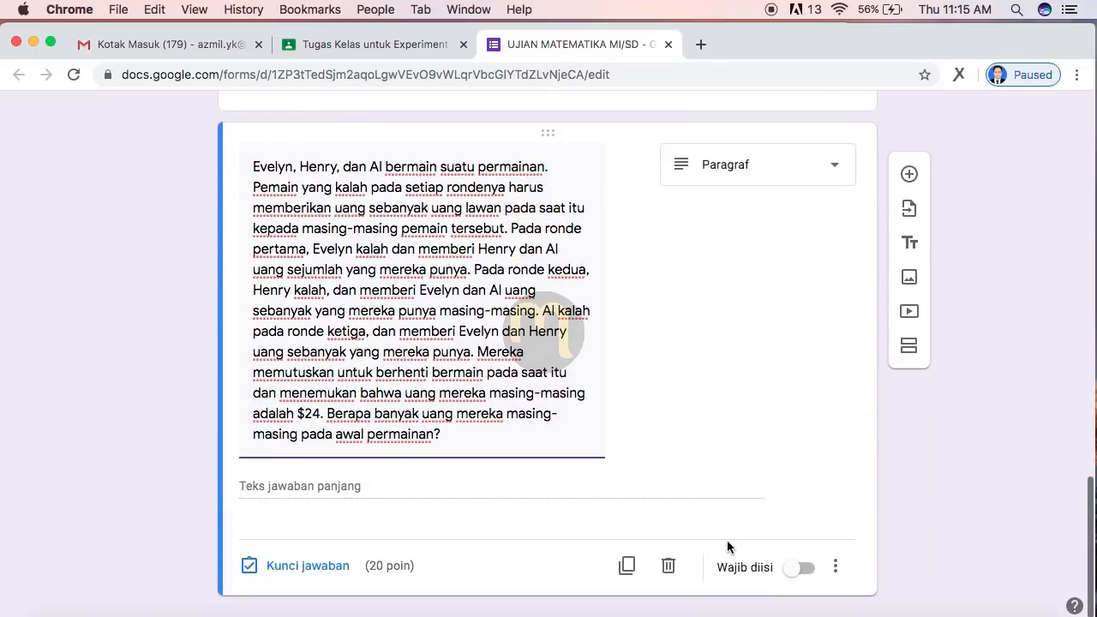
{"action": "scroll", "coordinate": [696, 394], "scroll_direction": "up", "scroll_amount": 3}
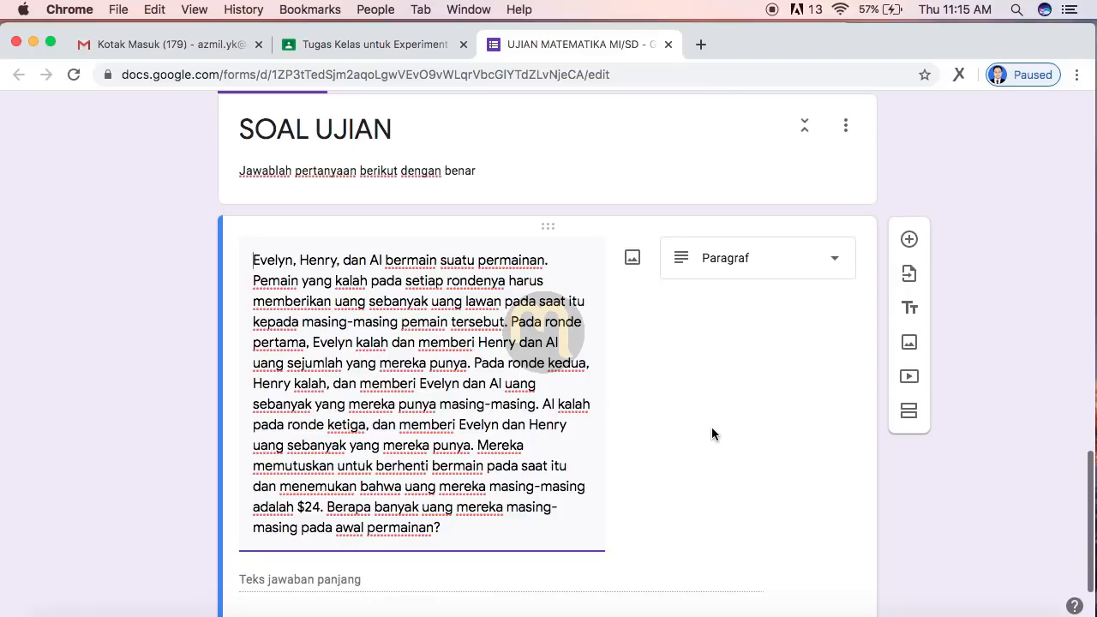
{"action": "left_click", "coordinate": [909, 240]}
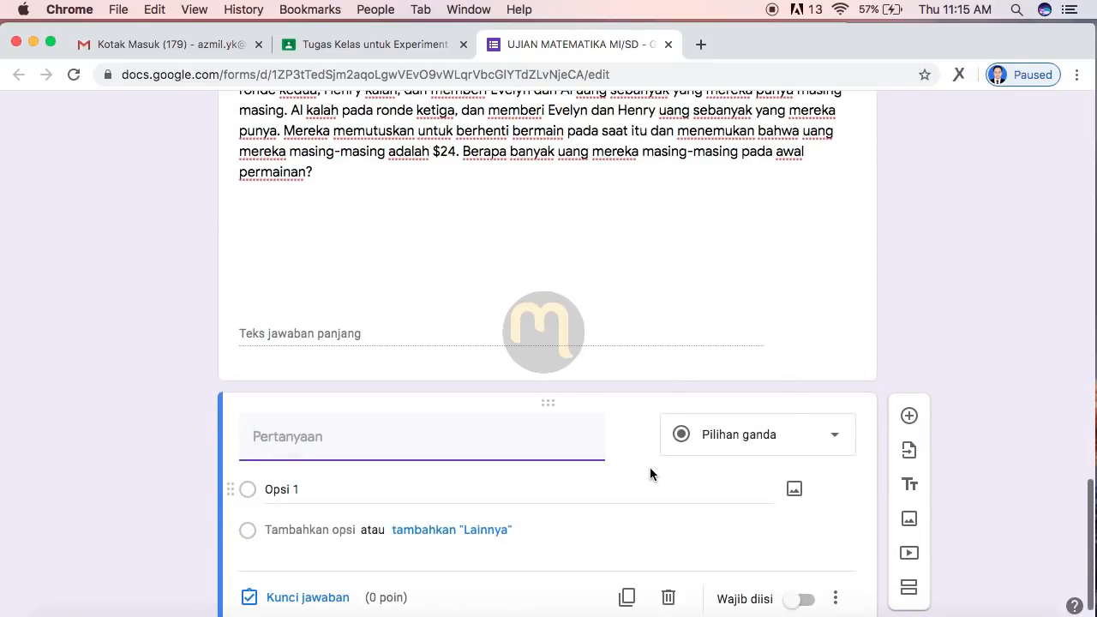
Step: Remove numbering from the square-diagram question in Word and cut its paragraph text
{"action": "key", "text": "super+Tab"}
{"action": "left_click", "coordinate": [344, 327]}
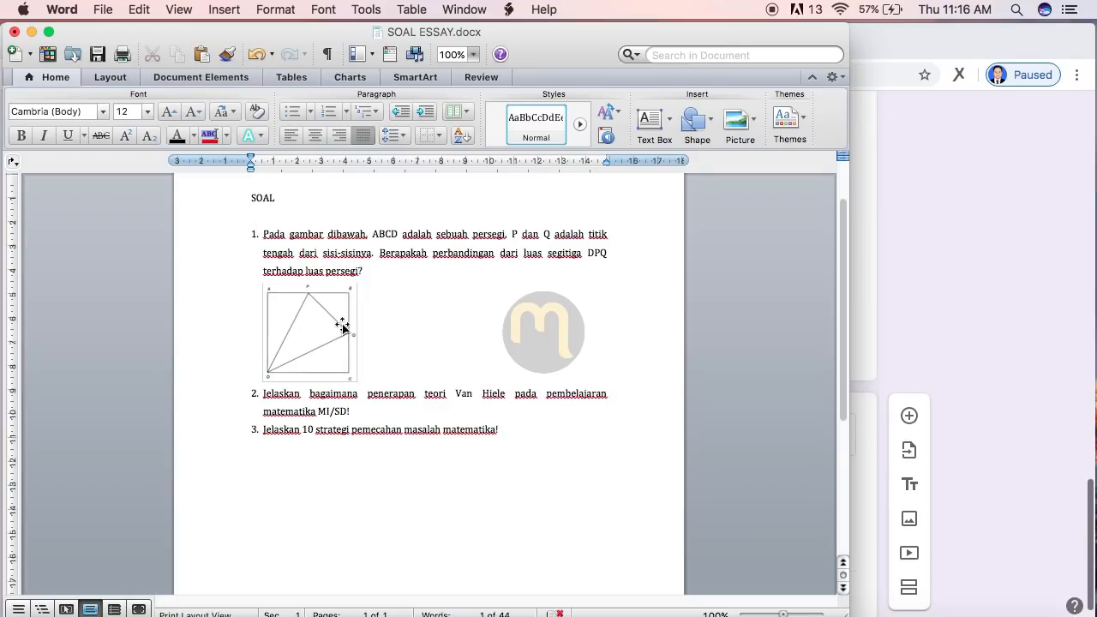
{"action": "left_click", "coordinate": [342, 321]}
{"action": "left_click", "coordinate": [372, 270]}
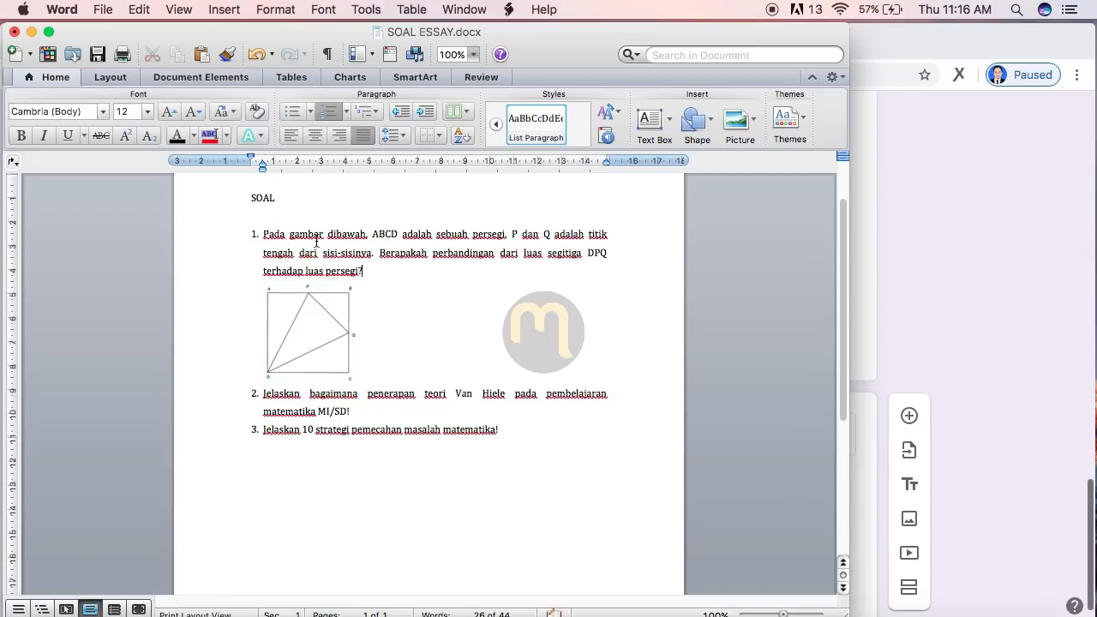
{"action": "left_click", "coordinate": [263, 233]}
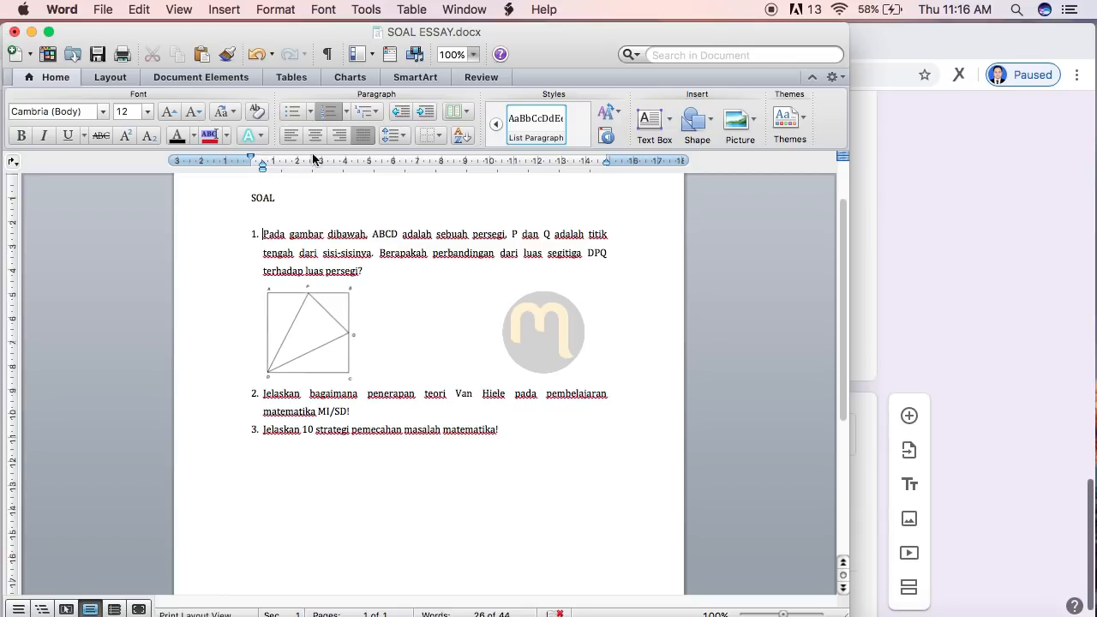
{"action": "left_click", "coordinate": [328, 110]}
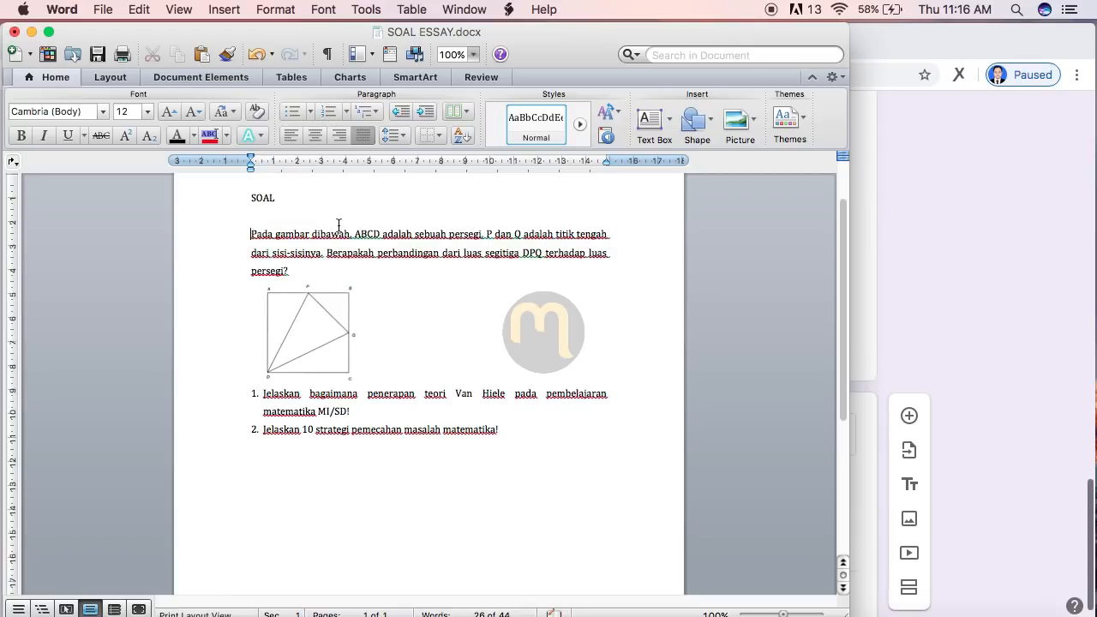
{"action": "left_click", "coordinate": [345, 351]}
{"action": "left_click", "coordinate": [393, 379]}
{"action": "left_click_drag", "start_coordinate": [251, 233], "coordinate": [290, 269]}
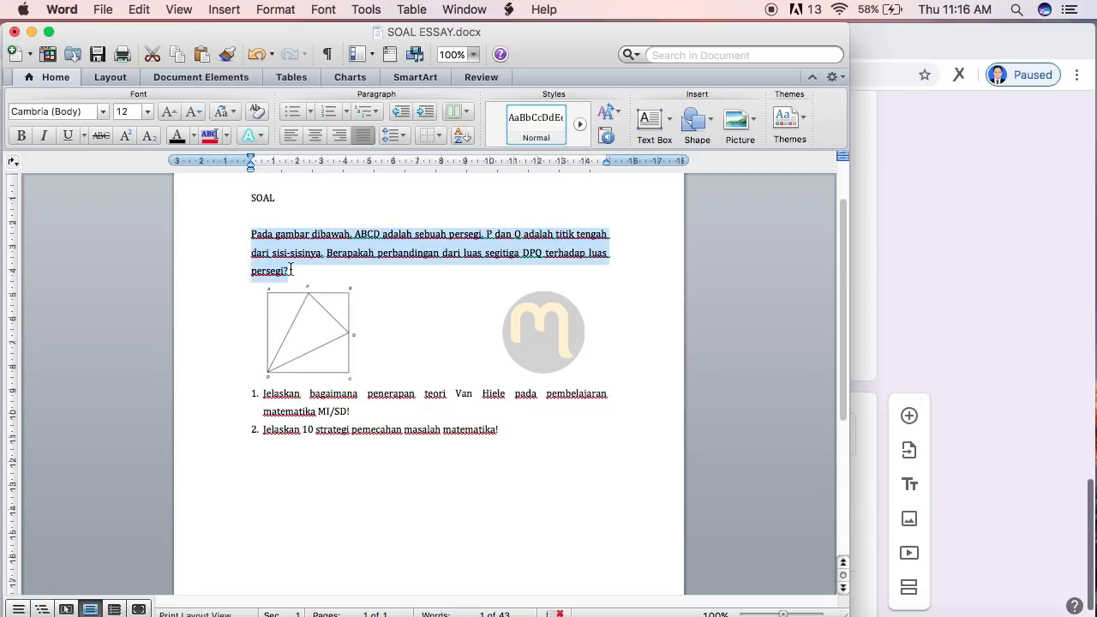
{"action": "right_click", "coordinate": [255, 235]}
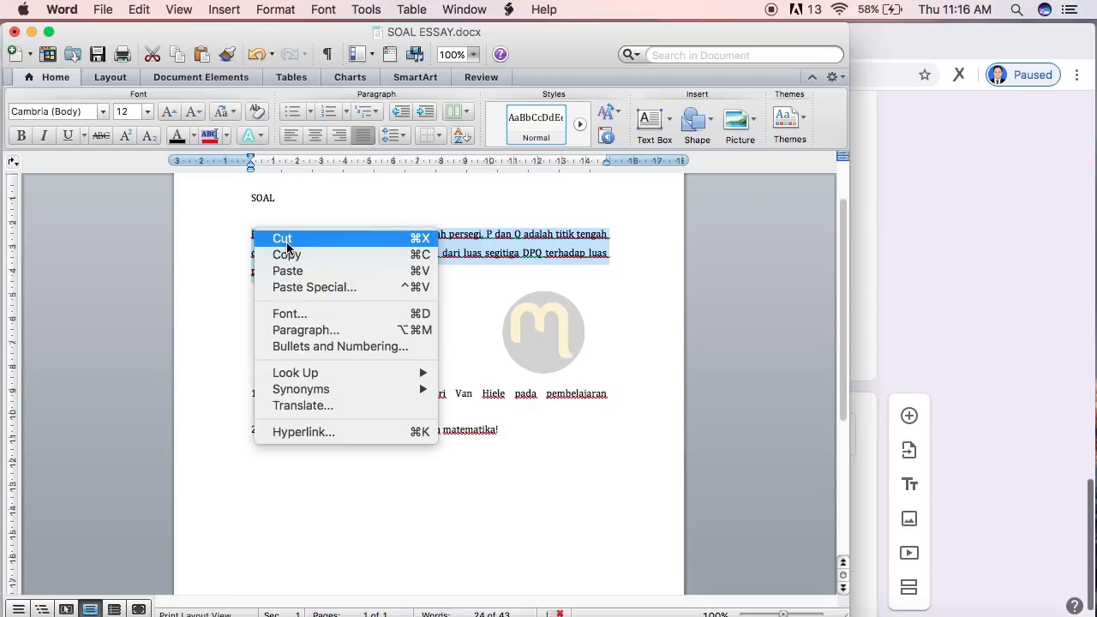
{"action": "left_click", "coordinate": [286, 236]}
{"action": "left_click", "coordinate": [898, 336]}
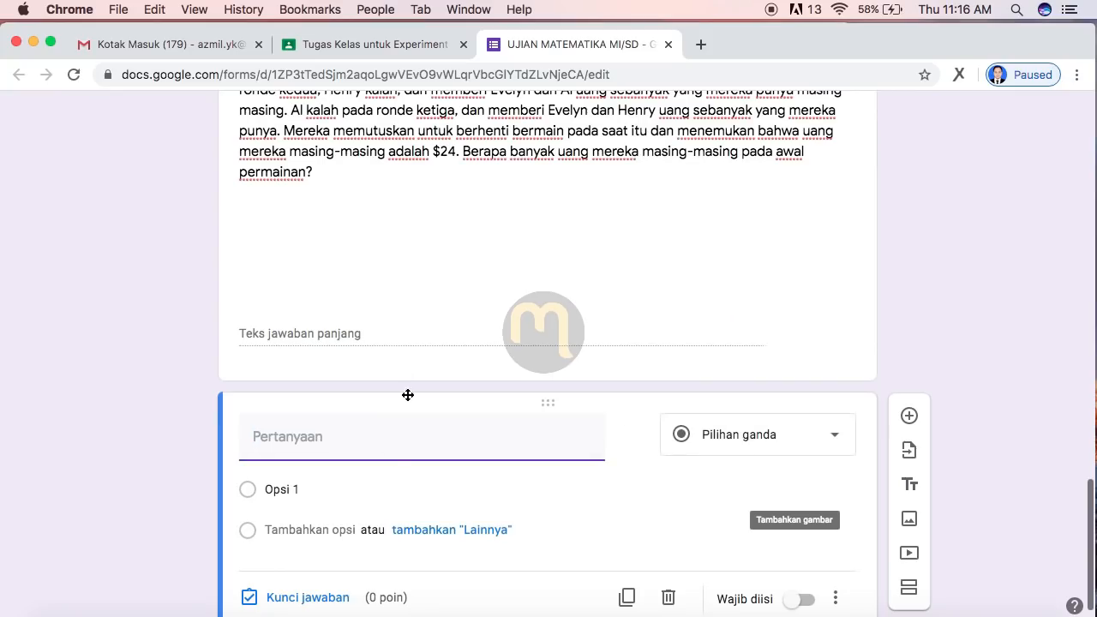
Step: Paste the square ABCD / triangle DPQ problem into the new question and start adding an image
{"action": "scroll", "coordinate": [399, 396], "scroll_direction": "down", "scroll_amount": 1}
{"action": "right_click", "coordinate": [297, 385]}
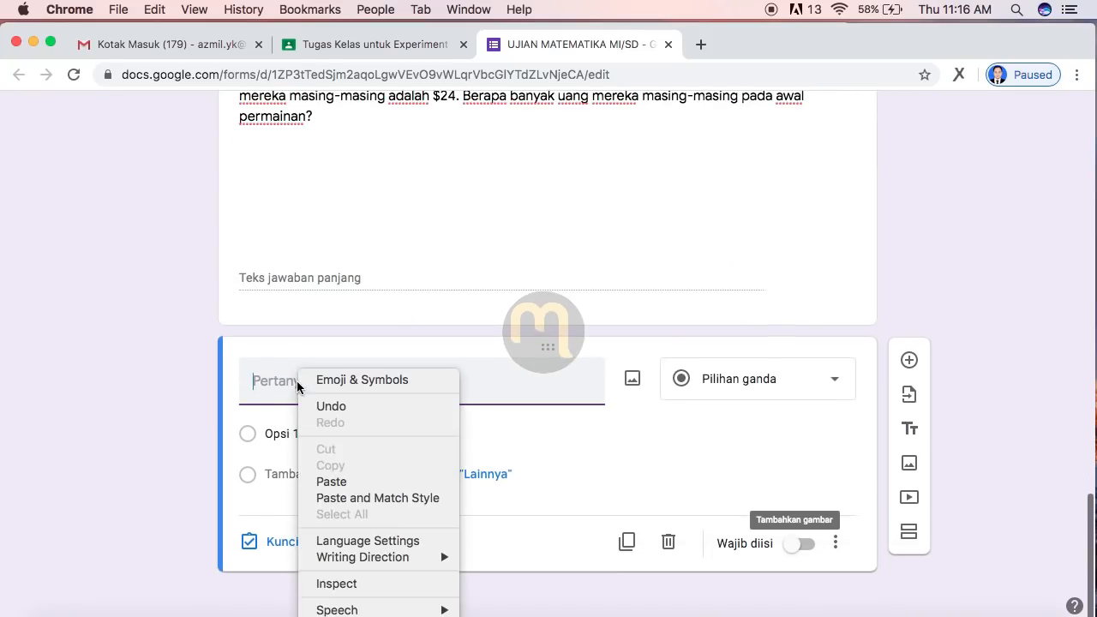
{"action": "left_click", "coordinate": [346, 482]}
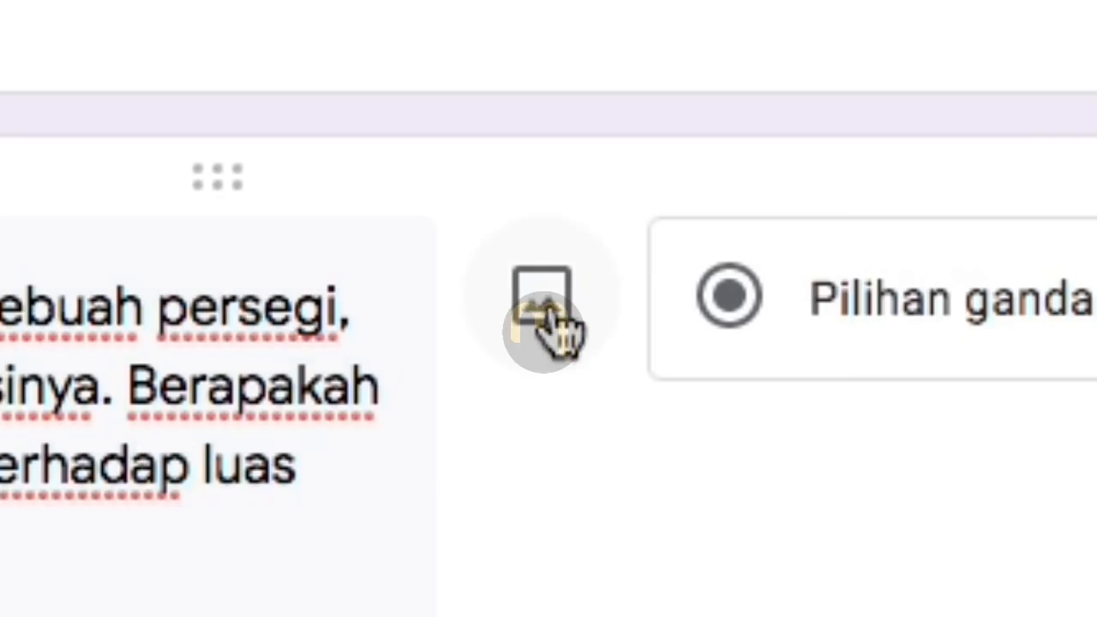
{"action": "left_click", "coordinate": [542, 304]}
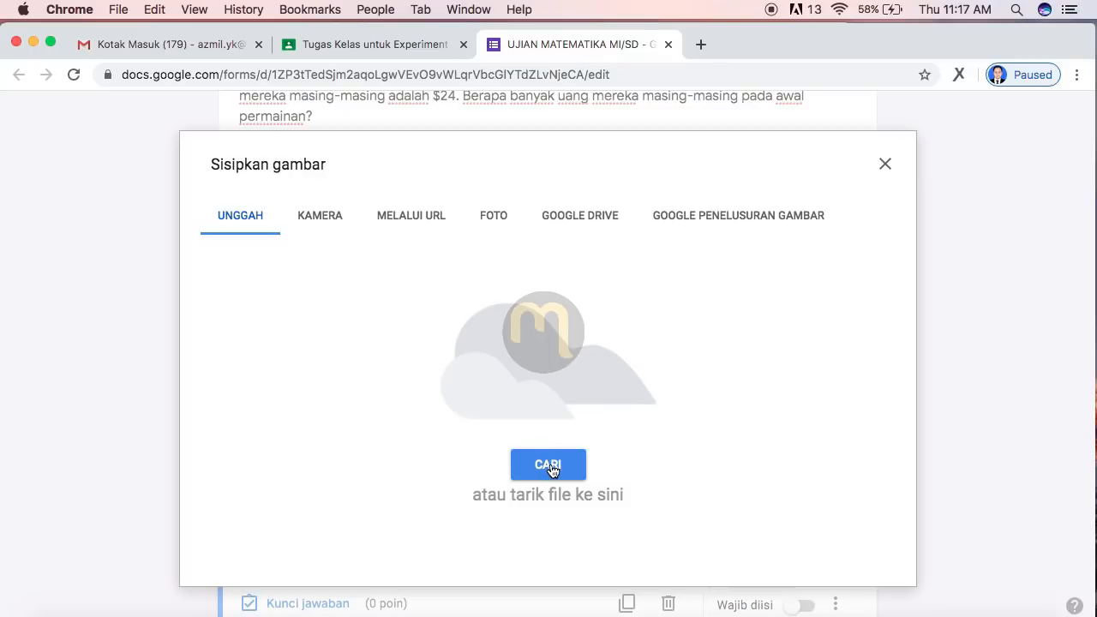
Step: Upload the square-diagram screenshot from the Desktop as the DPQ question's picture
{"action": "left_click", "coordinate": [929, 600]}
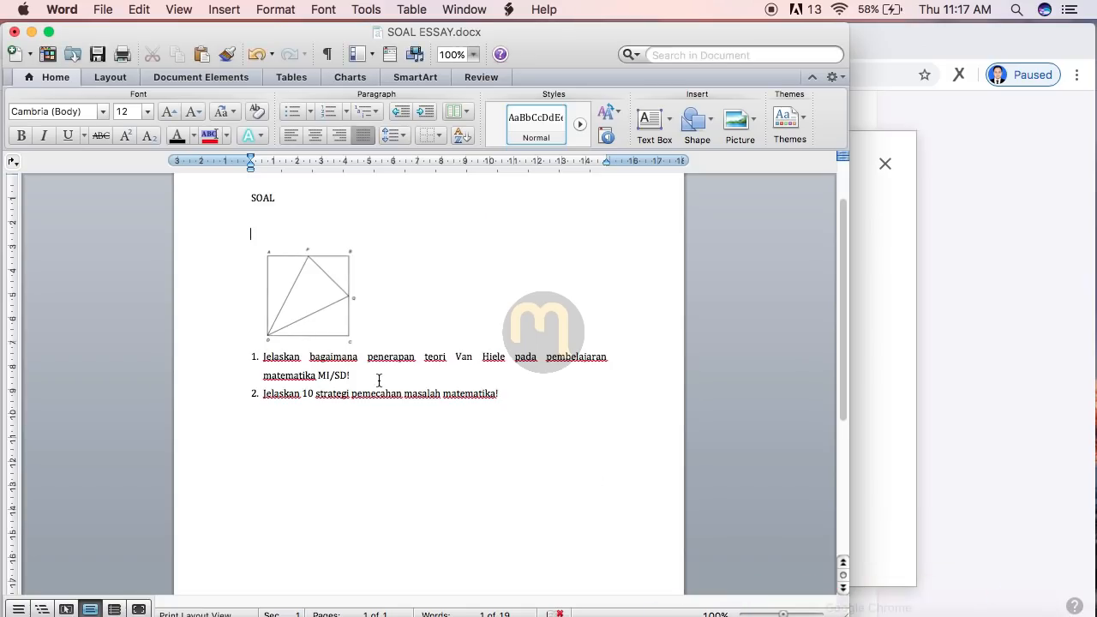
{"action": "left_click", "coordinate": [877, 424]}
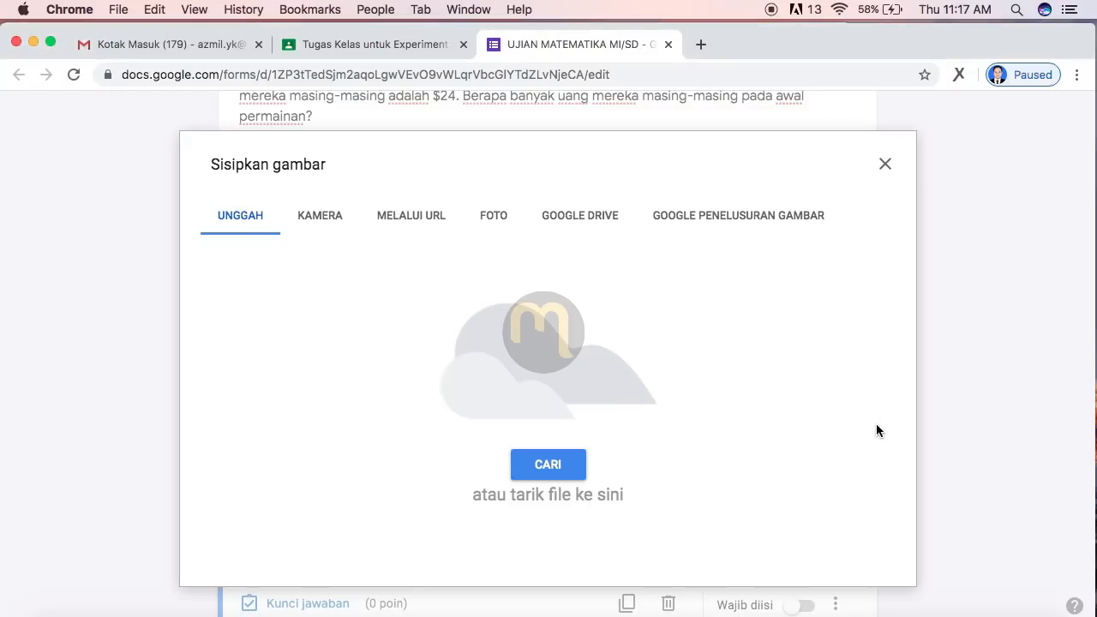
{"action": "left_click", "coordinate": [538, 473]}
{"action": "scroll", "coordinate": [626, 223], "scroll_direction": "down", "scroll_amount": 3}
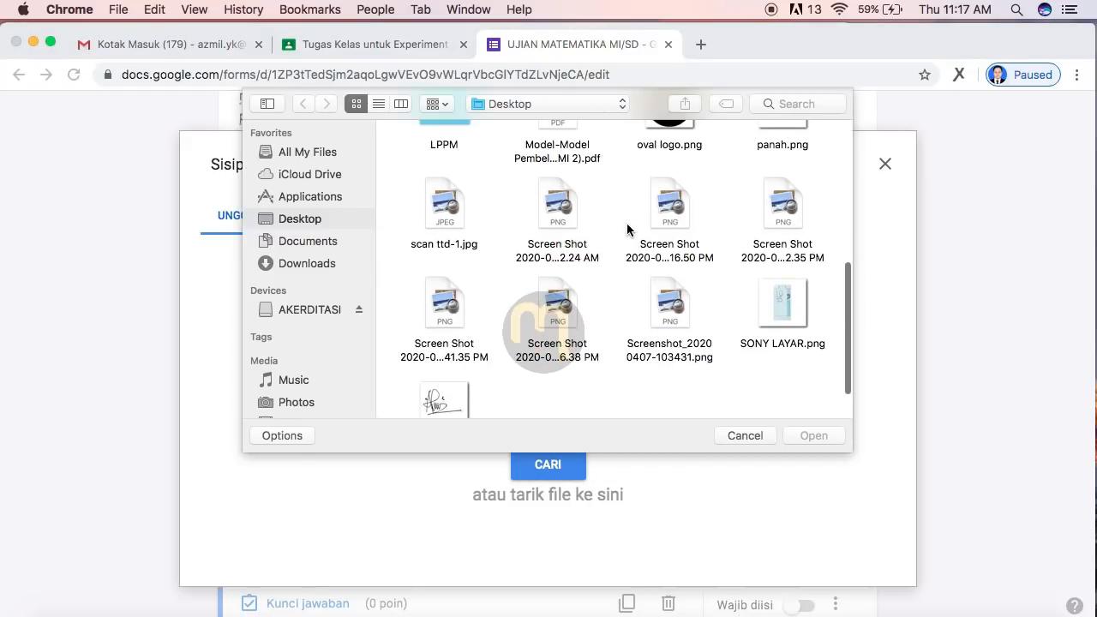
{"action": "left_click", "coordinate": [55, 598]}
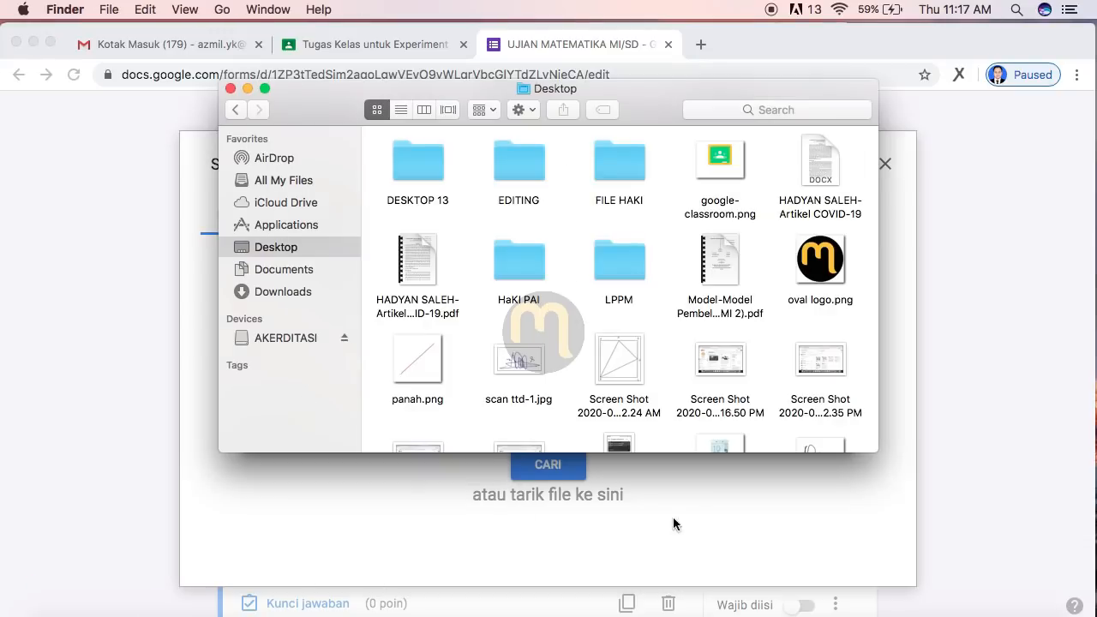
{"action": "left_click", "coordinate": [549, 525]}
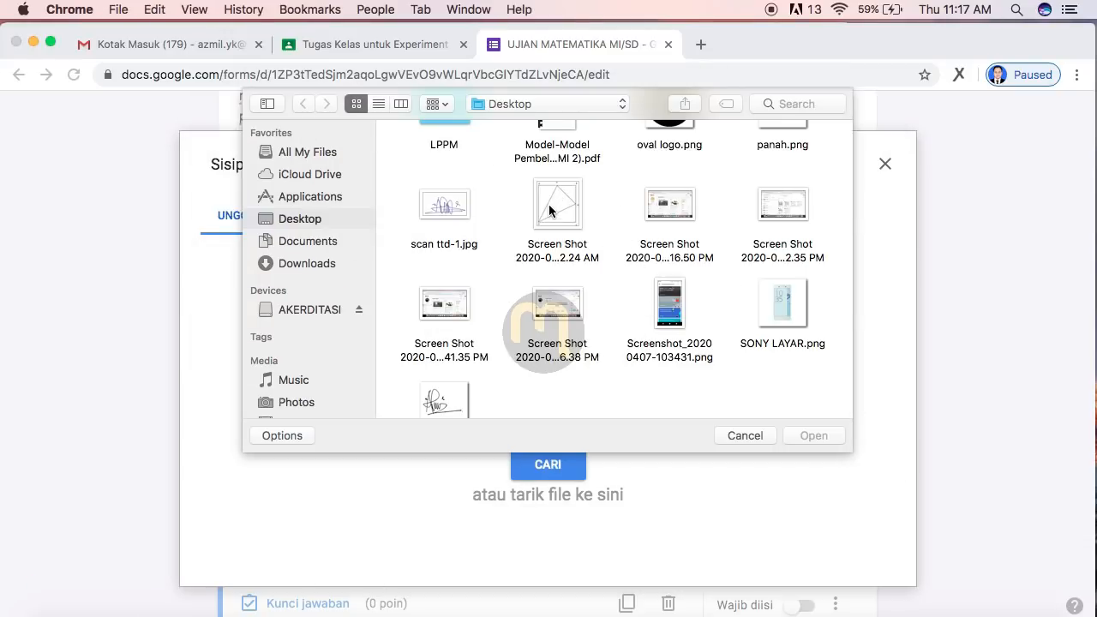
{"action": "left_click", "coordinate": [549, 209]}
{"action": "left_click", "coordinate": [813, 435]}
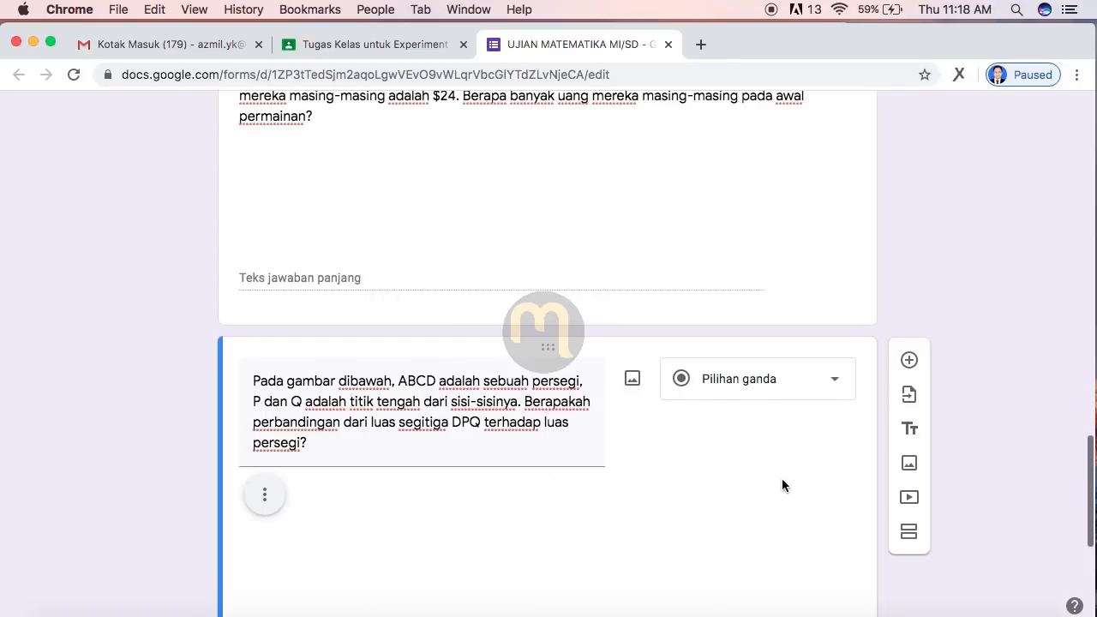
Step: Change the triangle DPQ question's answer type to Paragraf
{"action": "scroll", "coordinate": [781, 478], "scroll_direction": "down", "scroll_amount": 3}
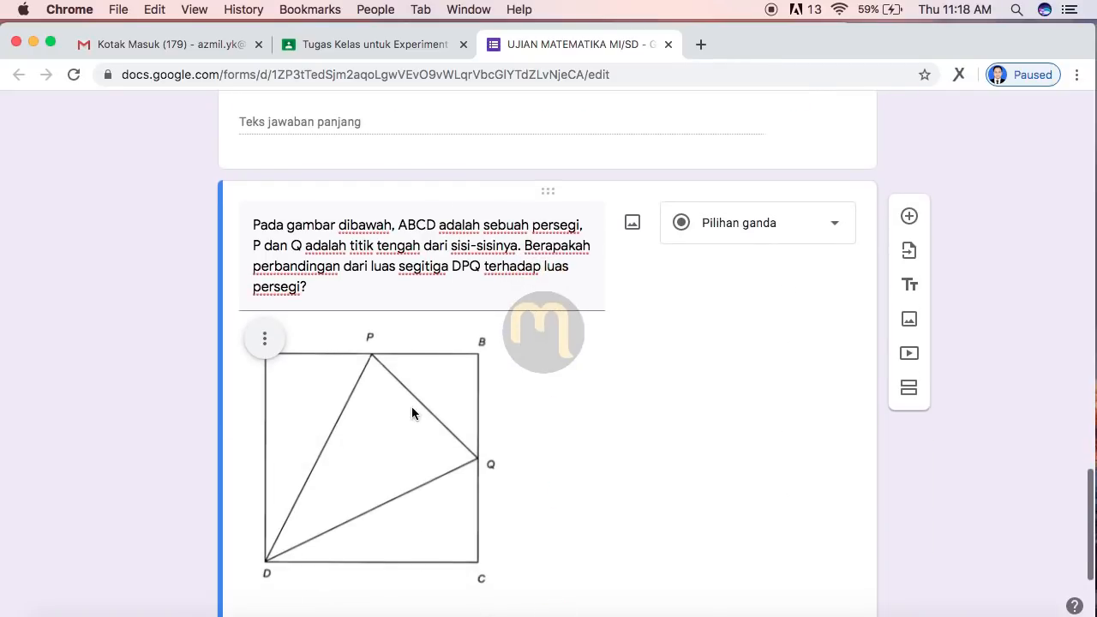
{"action": "scroll", "coordinate": [604, 407], "scroll_direction": "down", "scroll_amount": 1}
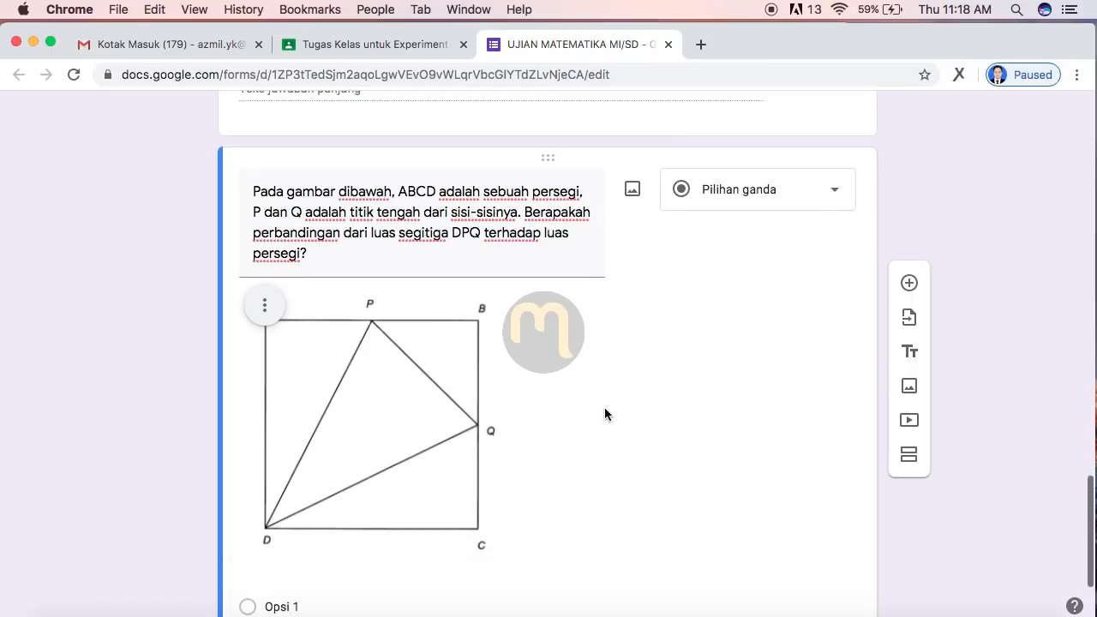
{"action": "left_click", "coordinate": [736, 192]}
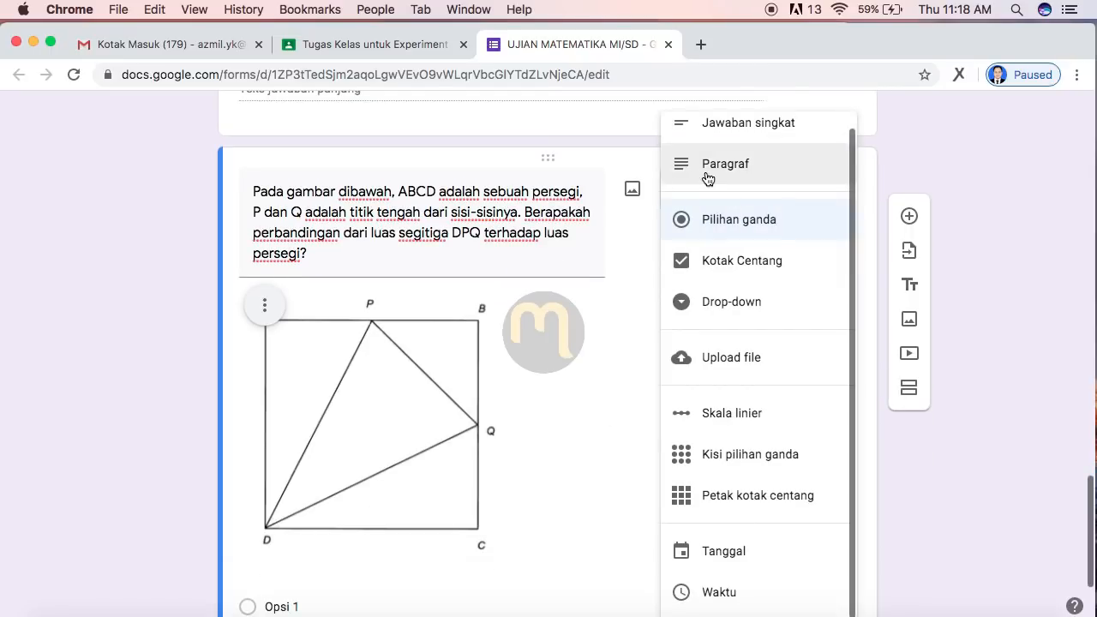
{"action": "left_click", "coordinate": [706, 178]}
{"action": "scroll", "coordinate": [707, 179], "scroll_direction": "down", "scroll_amount": 3}
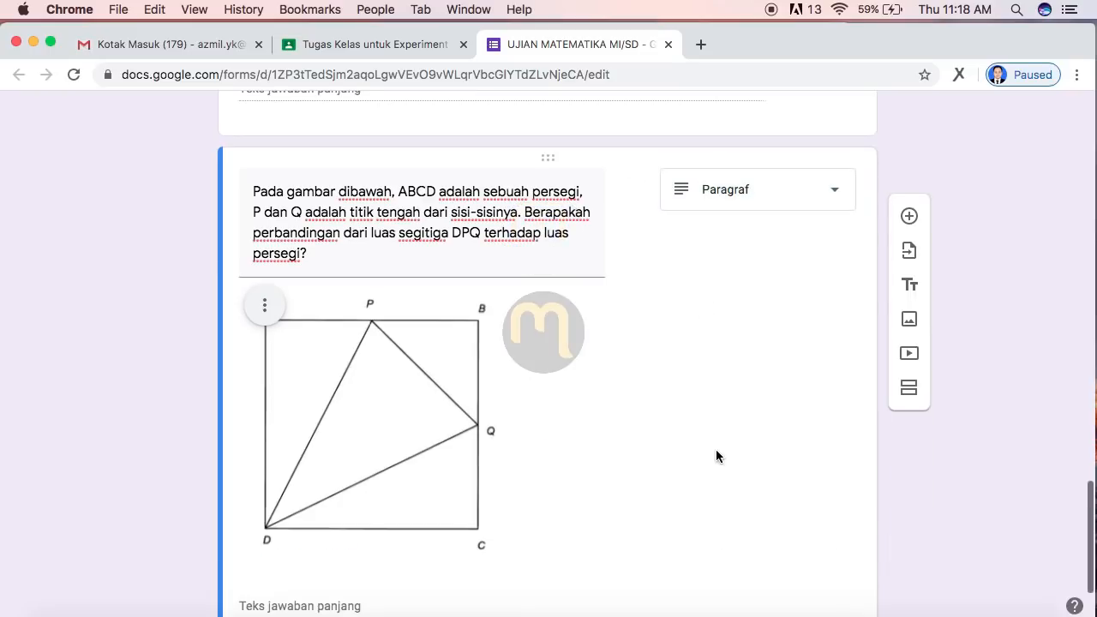
{"action": "scroll", "coordinate": [702, 402], "scroll_direction": "down", "scroll_amount": 4}
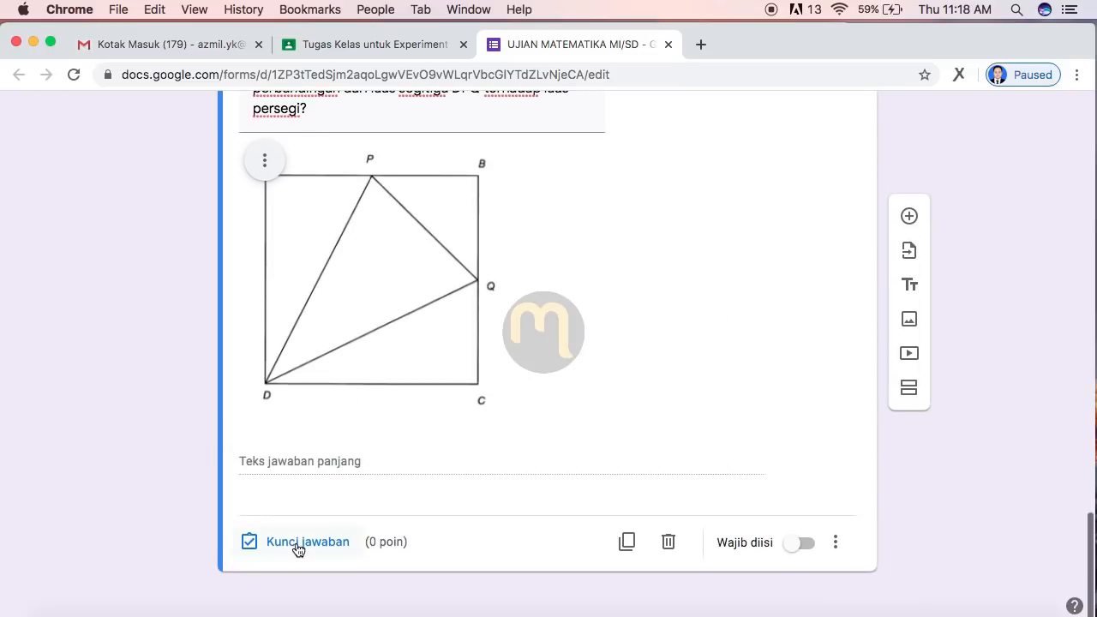
Step: Set the DPQ question's score to 30 points in the answer key
{"action": "left_click", "coordinate": [297, 542]}
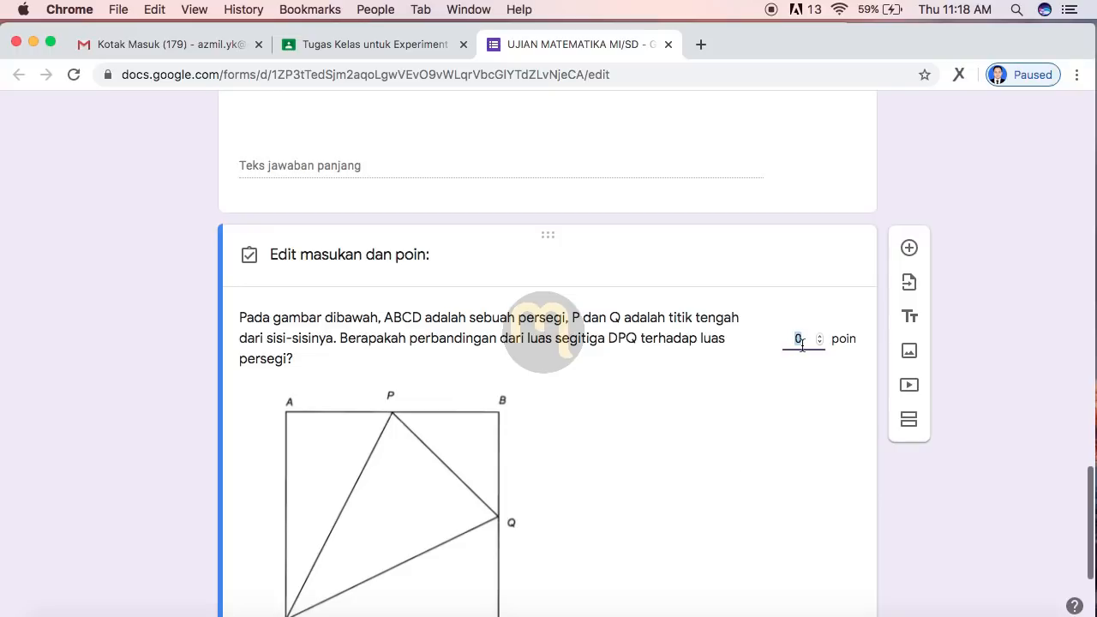
{"action": "type", "text": "20"}
{"action": "scroll", "coordinate": [891, 197], "scroll_direction": "up", "scroll_amount": 2}
{"action": "scroll", "coordinate": [891, 199], "scroll_direction": "up", "scroll_amount": 5}
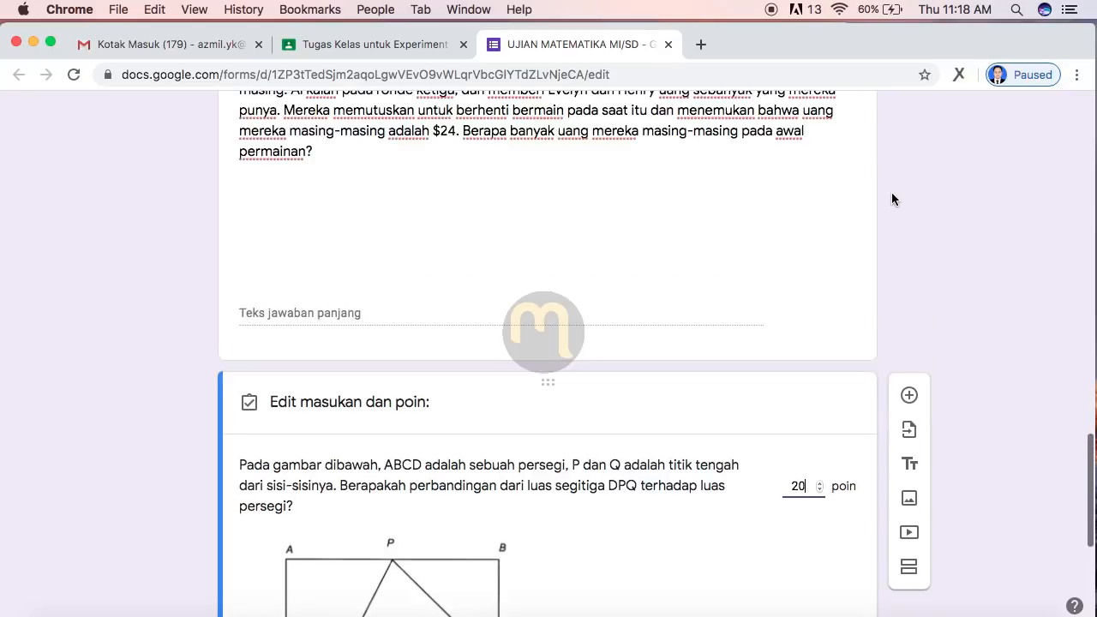
{"action": "scroll", "coordinate": [805, 307], "scroll_direction": "up", "scroll_amount": 3}
{"action": "scroll", "coordinate": [861, 392], "scroll_direction": "down", "scroll_amount": 5}
{"action": "key", "text": "BackSpace"}
{"action": "key", "text": "BackSpace"}
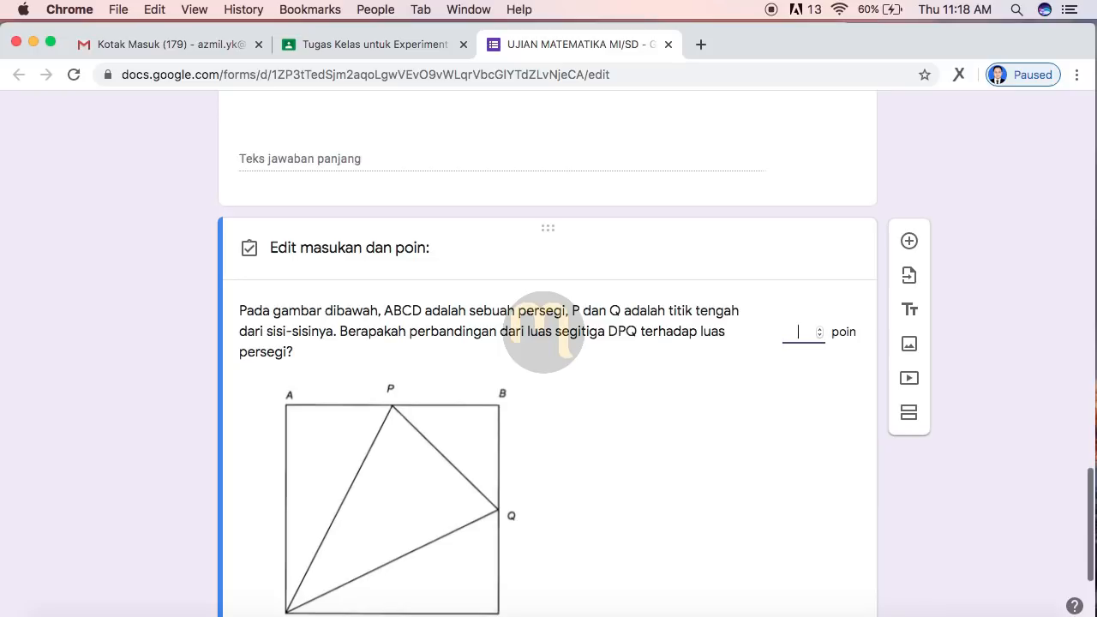
{"action": "type", "text": "30"}
{"action": "scroll", "coordinate": [689, 381], "scroll_direction": "up", "scroll_amount": 3}
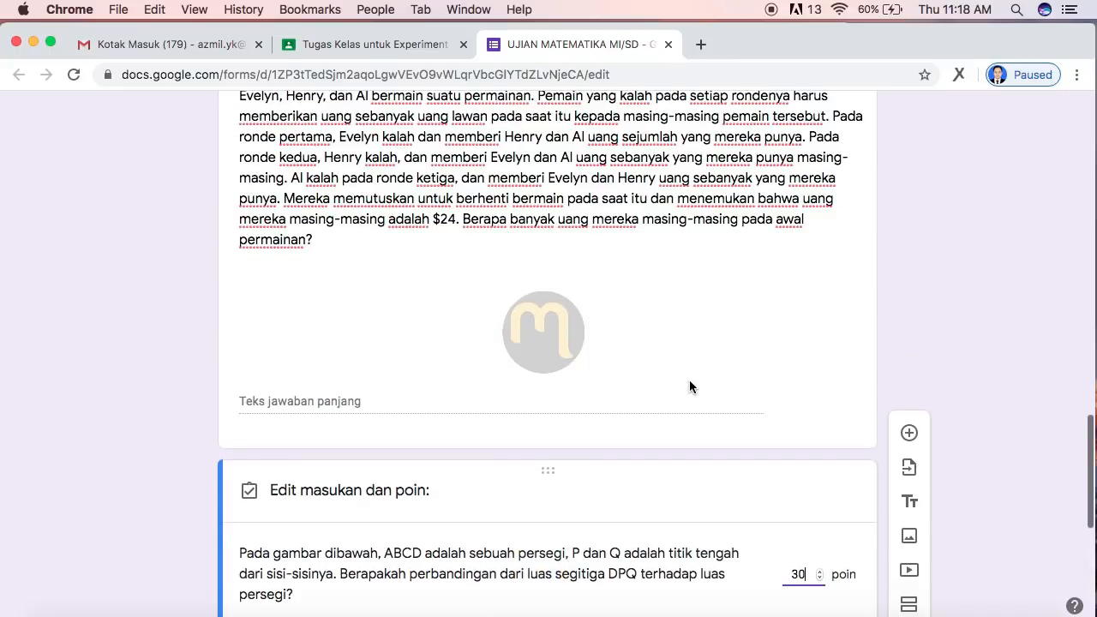
{"action": "scroll", "coordinate": [690, 387], "scroll_direction": "up", "scroll_amount": 1}
{"action": "scroll", "coordinate": [690, 387], "scroll_direction": "down", "scroll_amount": 4}
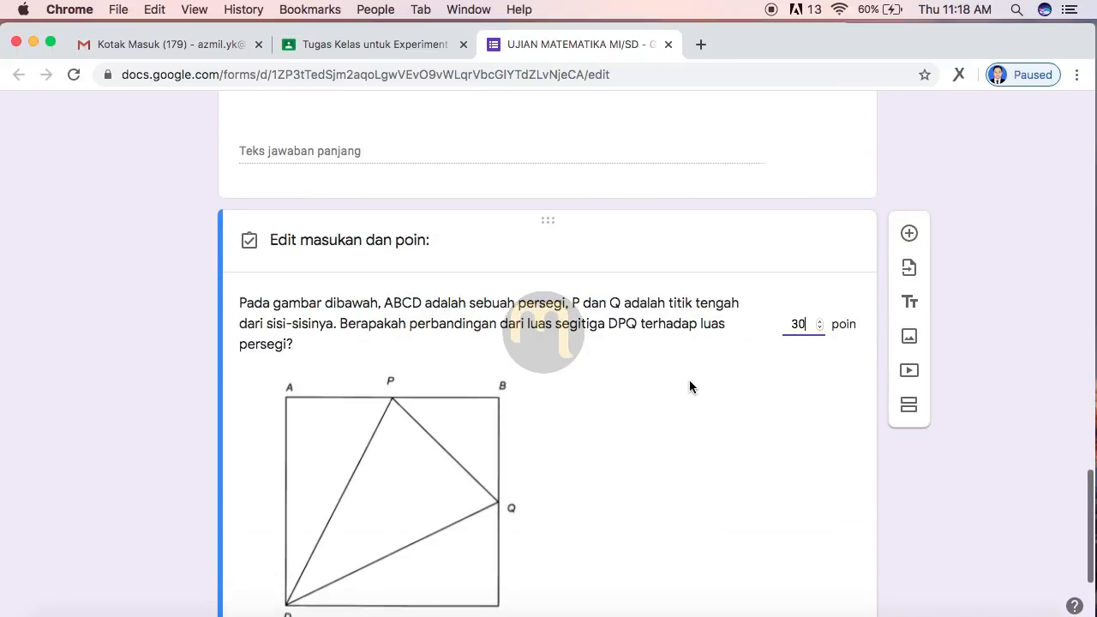
{"action": "scroll", "coordinate": [690, 382], "scroll_direction": "down", "scroll_amount": 3}
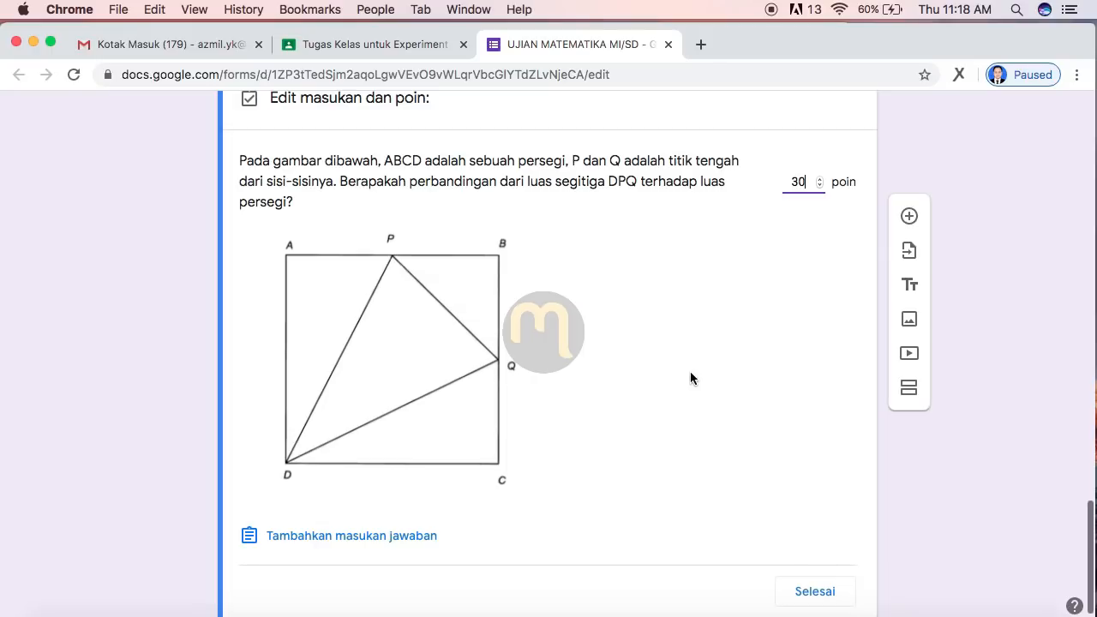
Step: Add the Van Hiele question from Word as a paragraph answer worth 25 points
{"action": "left_click", "coordinate": [909, 217]}
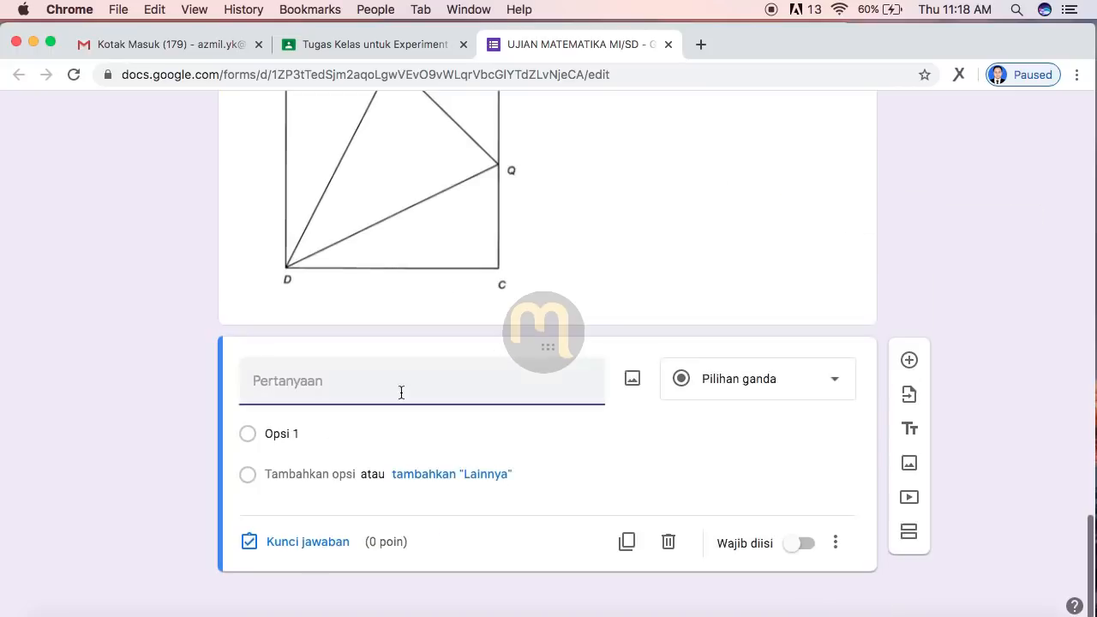
{"action": "key", "text": "super+Tab"}
{"action": "key", "text": "BackSpace"}
{"action": "left_click", "coordinate": [262, 271]}
{"action": "key", "text": "BackSpace"}
{"action": "key", "text": "BackSpace"}
{"action": "left_click_drag", "start_coordinate": [251, 271], "coordinate": [286, 290]}
{"action": "key", "text": "super+c"}
{"action": "right_click", "coordinate": [262, 286]}
{"action": "left_click", "coordinate": [287, 309]}
{"action": "key", "text": "super+Tab"}
{"action": "key", "text": "super+v"}
{"action": "left_click", "coordinate": [761, 379]}
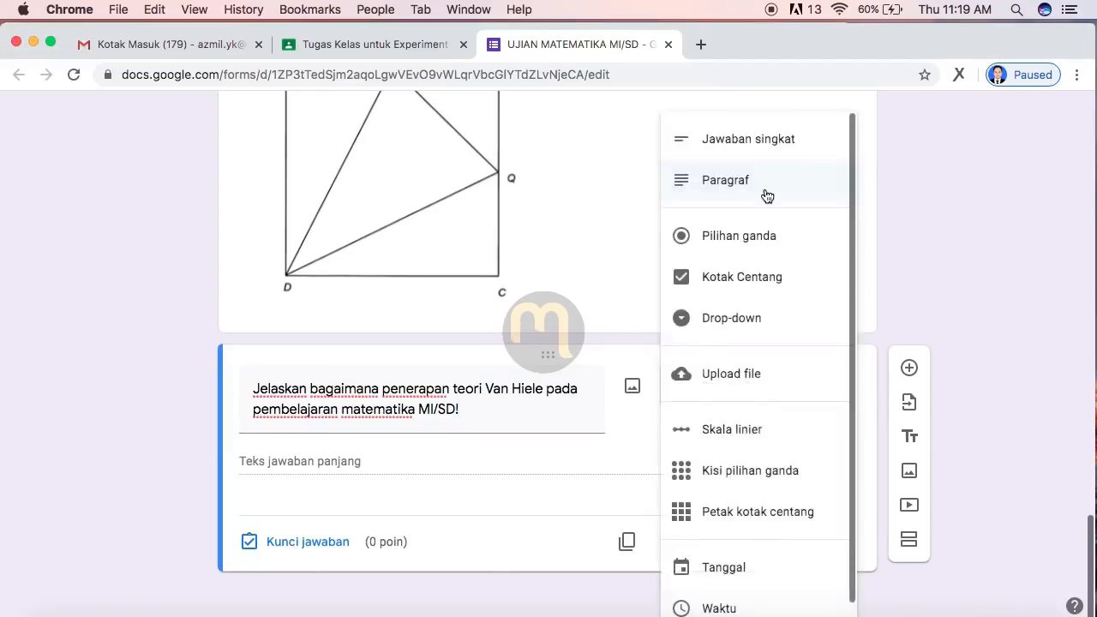
{"action": "left_click", "coordinate": [766, 194]}
{"action": "left_click", "coordinate": [307, 540]}
{"action": "type", "text": "25"}
{"action": "left_click", "coordinate": [815, 543]}
Step: Add the 10 problem-solving strategies question as a paragraph answer worth 25 points
{"action": "left_click", "coordinate": [909, 361]}
{"action": "key", "text": "super+Tab"}
{"action": "left_click_drag", "start_coordinate": [251, 290], "coordinate": [488, 290]}
{"action": "right_click", "coordinate": [468, 287]}
{"action": "left_click", "coordinate": [493, 310]}
{"action": "key", "text": "super+Tab"}
{"action": "right_click", "coordinate": [320, 387]}
{"action": "left_click", "coordinate": [353, 482]}
{"action": "left_click", "coordinate": [756, 378]}
{"action": "left_click", "coordinate": [705, 181]}
{"action": "left_click", "coordinate": [307, 540]}
{"action": "type", "text": "25"}
{"action": "left_click", "coordinate": [815, 543]}
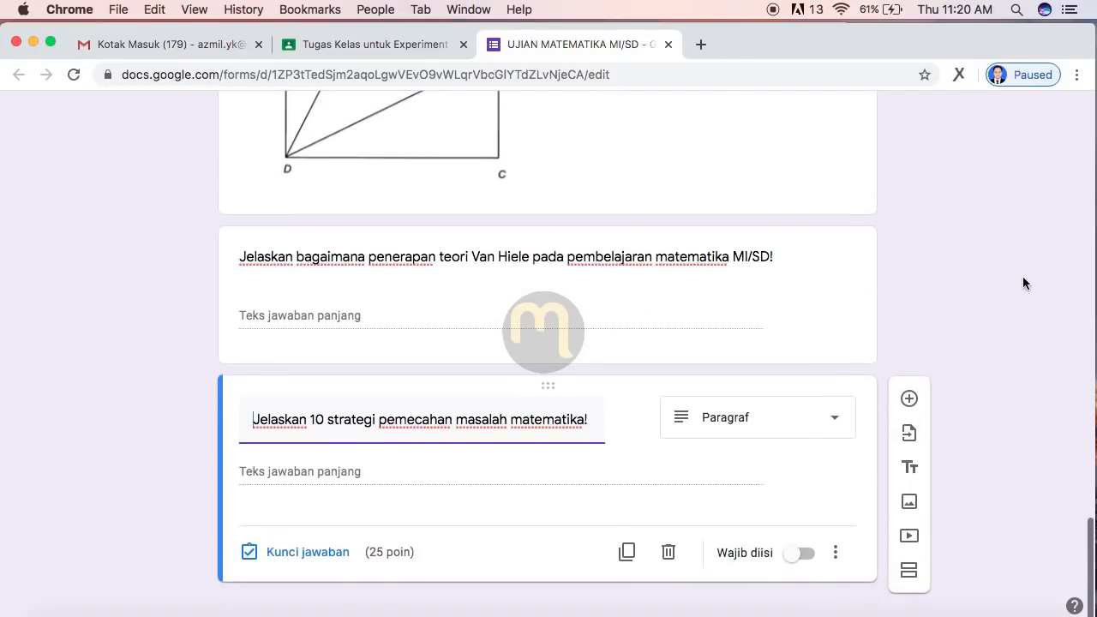
{"action": "scroll", "coordinate": [1022, 283], "scroll_direction": "up", "scroll_amount": 5}
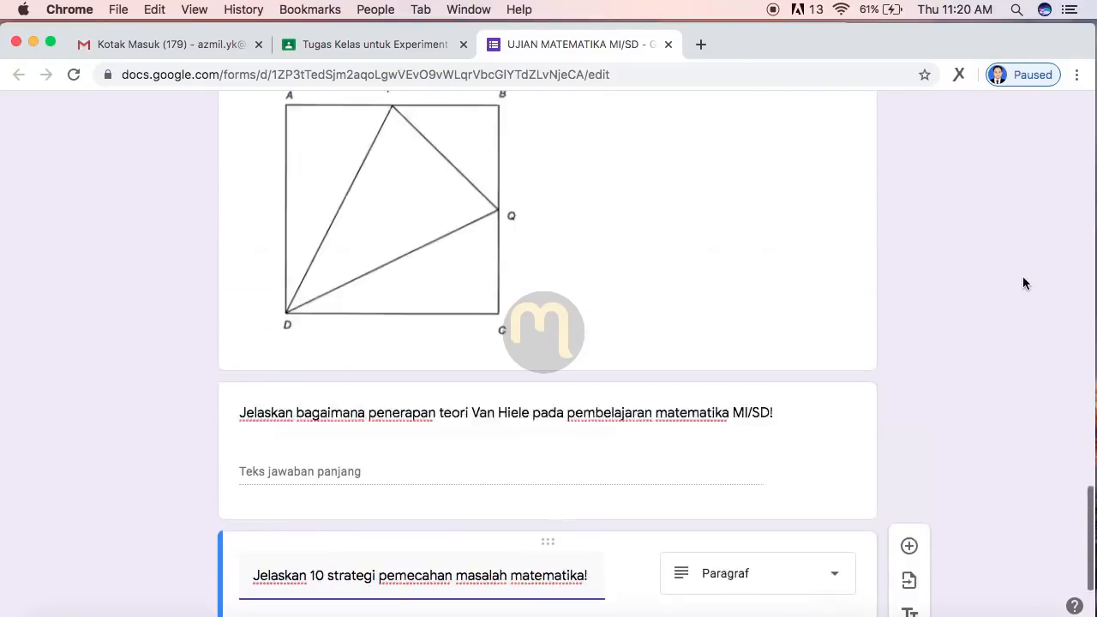
{"action": "scroll", "coordinate": [1023, 282], "scroll_direction": "up", "scroll_amount": 2}
{"action": "scroll", "coordinate": [993, 301], "scroll_direction": "down", "scroll_amount": 3}
{"action": "scroll", "coordinate": [994, 300], "scroll_direction": "up", "scroll_amount": 7}
{"action": "scroll", "coordinate": [994, 301], "scroll_direction": "up", "scroll_amount": 15}
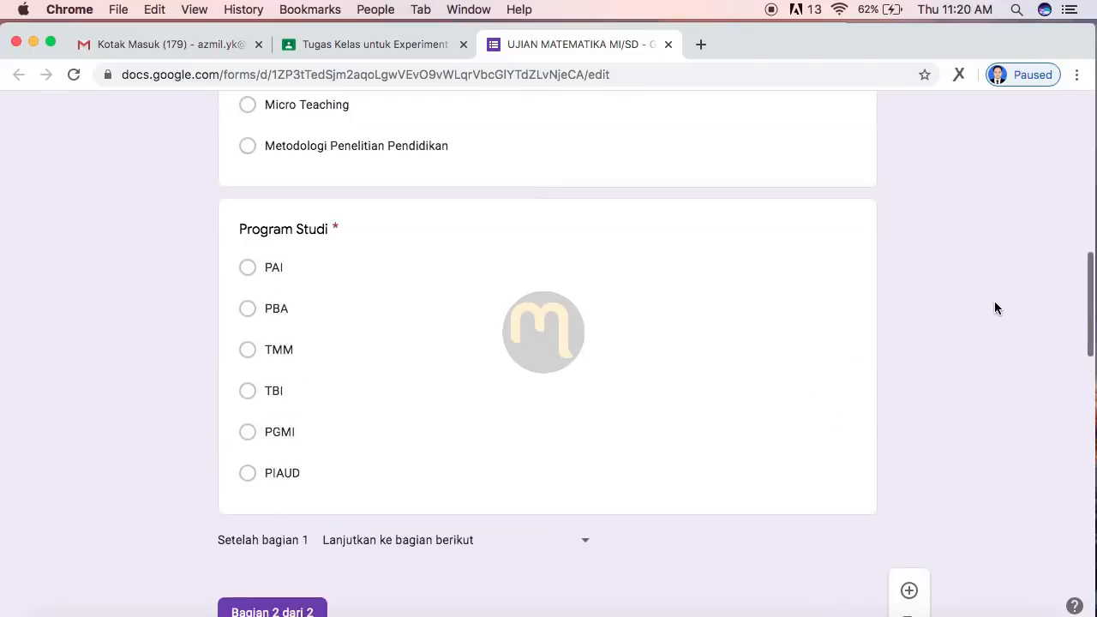
{"action": "scroll", "coordinate": [994, 301], "scroll_direction": "up", "scroll_amount": 6}
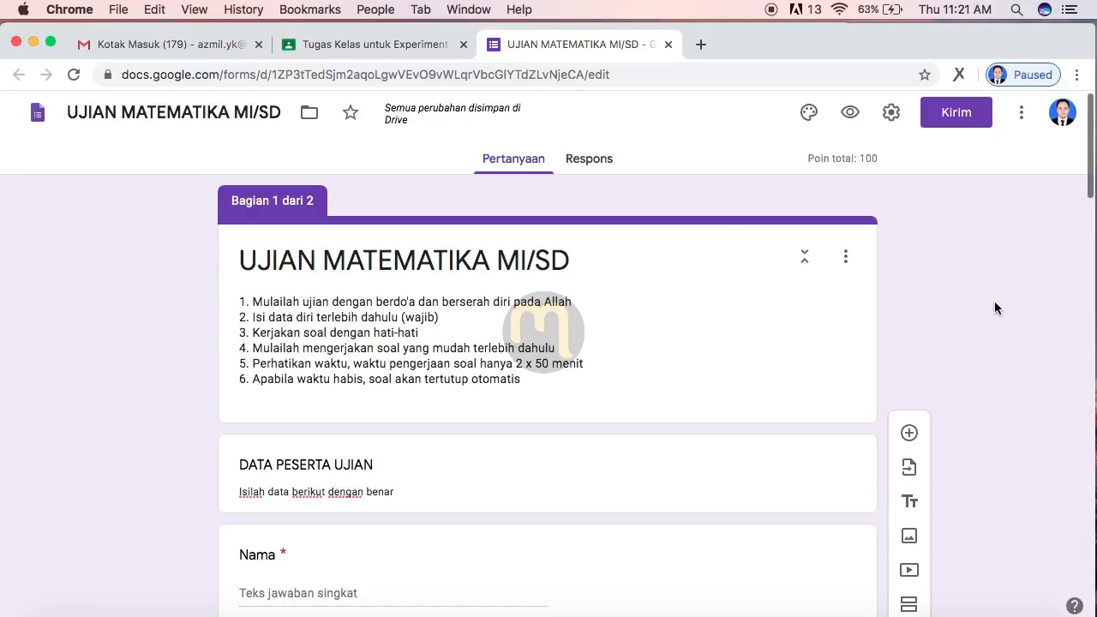
{"action": "scroll", "coordinate": [994, 302], "scroll_direction": "down", "scroll_amount": 15}
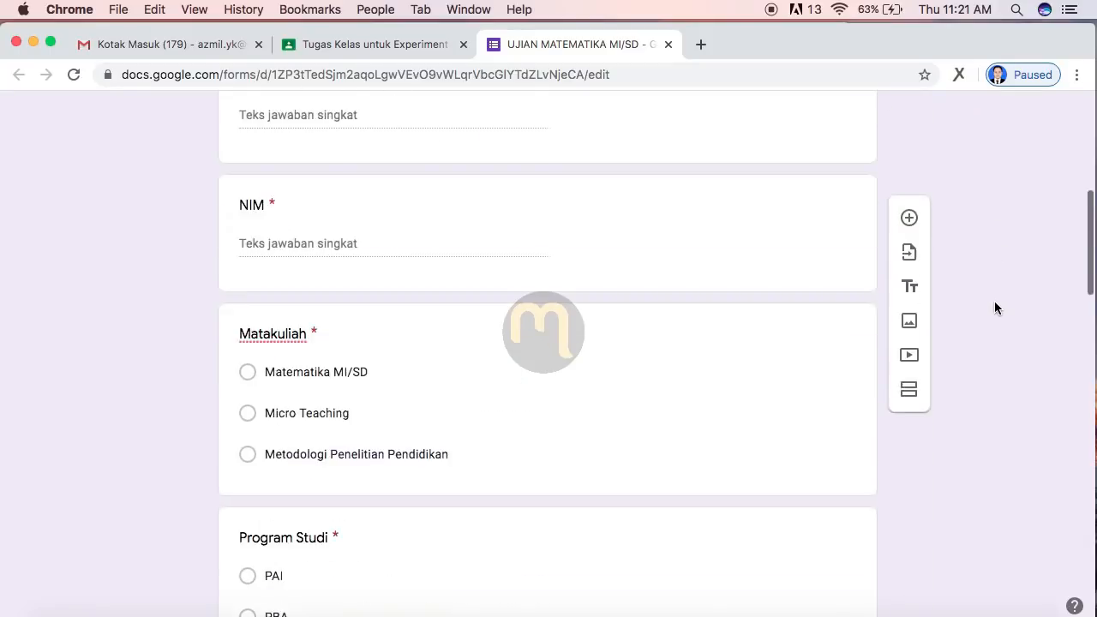
{"action": "scroll", "coordinate": [994, 307], "scroll_direction": "down", "scroll_amount": 4}
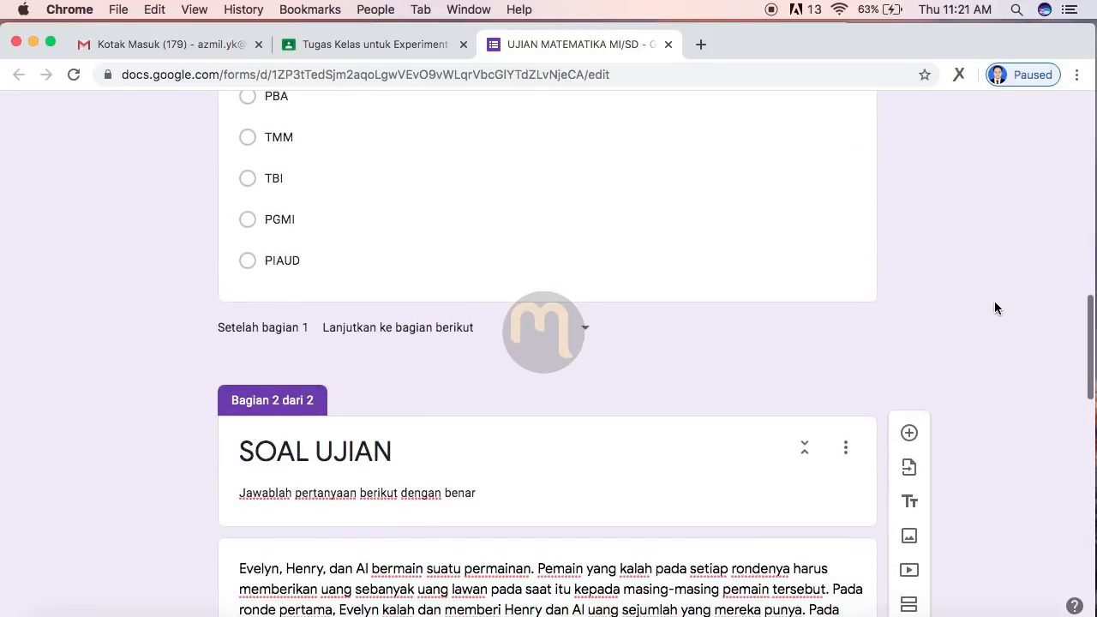
{"action": "scroll", "coordinate": [994, 308], "scroll_direction": "down", "scroll_amount": 1}
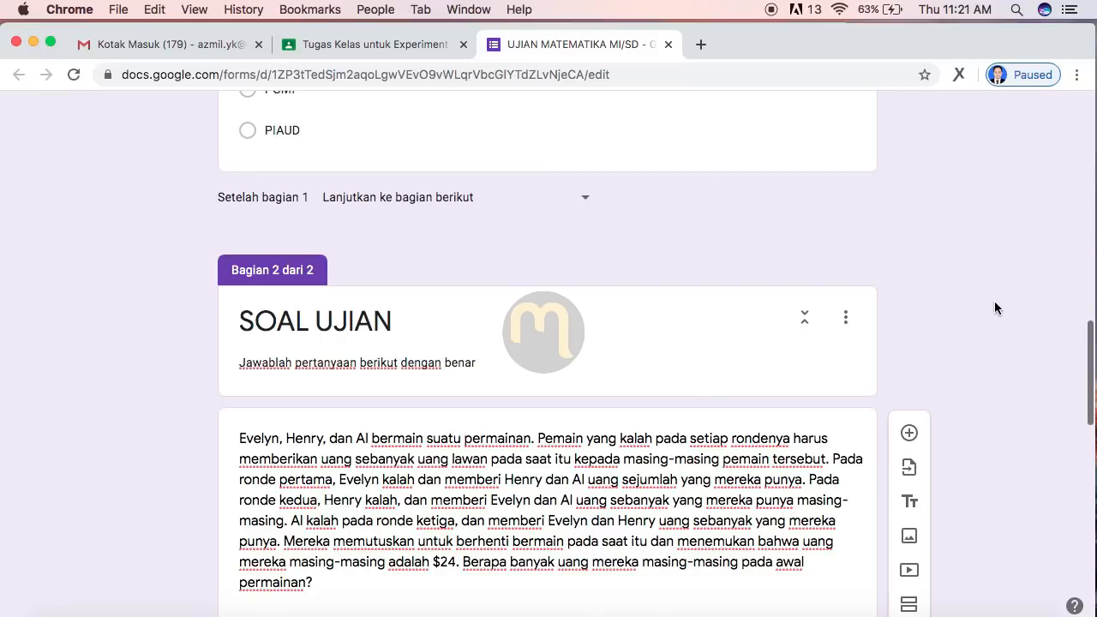
{"action": "scroll", "coordinate": [994, 308], "scroll_direction": "up", "scroll_amount": 2}
{"action": "scroll", "coordinate": [993, 307], "scroll_direction": "down", "scroll_amount": 3}
{"action": "scroll", "coordinate": [994, 302], "scroll_direction": "down", "scroll_amount": 1}
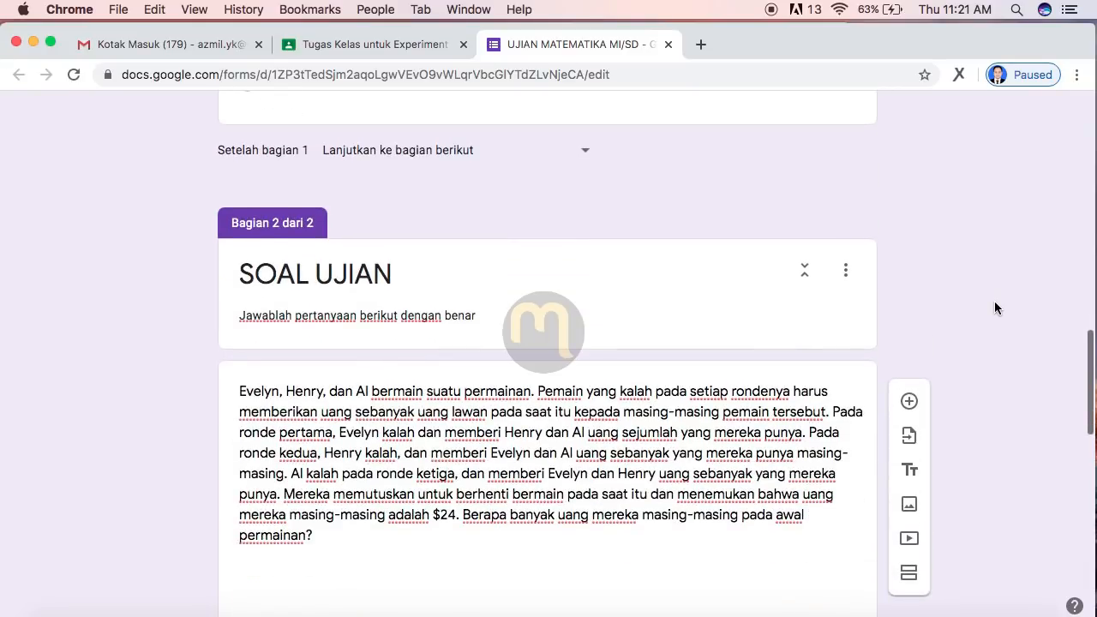
{"action": "scroll", "coordinate": [994, 302], "scroll_direction": "up", "scroll_amount": 1}
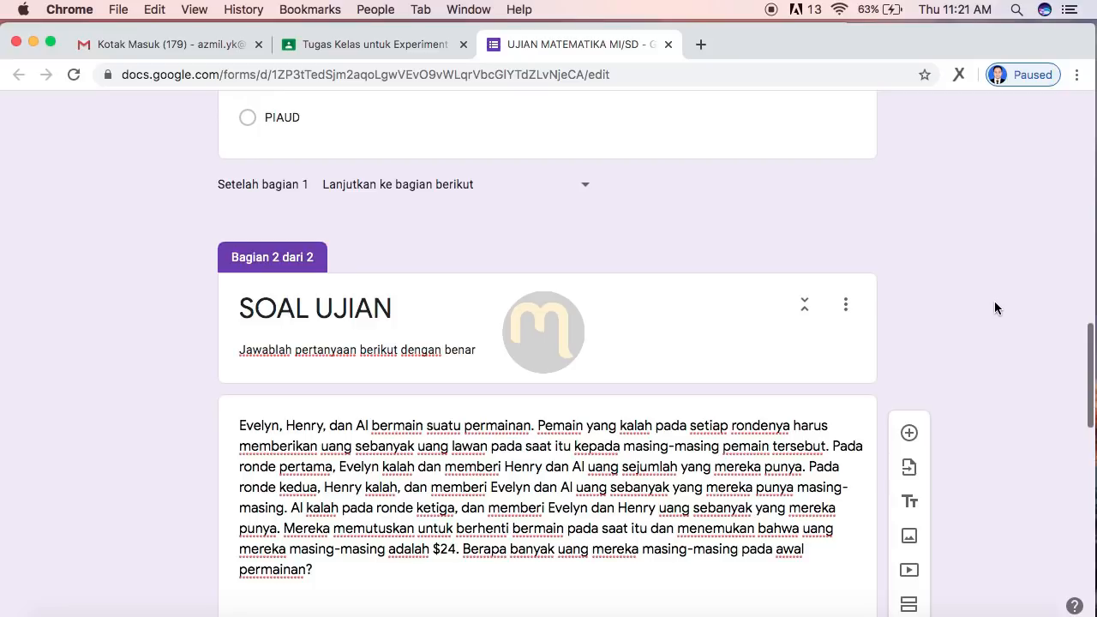
{"action": "scroll", "coordinate": [994, 308], "scroll_direction": "down", "scroll_amount": 1}
{"action": "scroll", "coordinate": [994, 308], "scroll_direction": "up", "scroll_amount": 2}
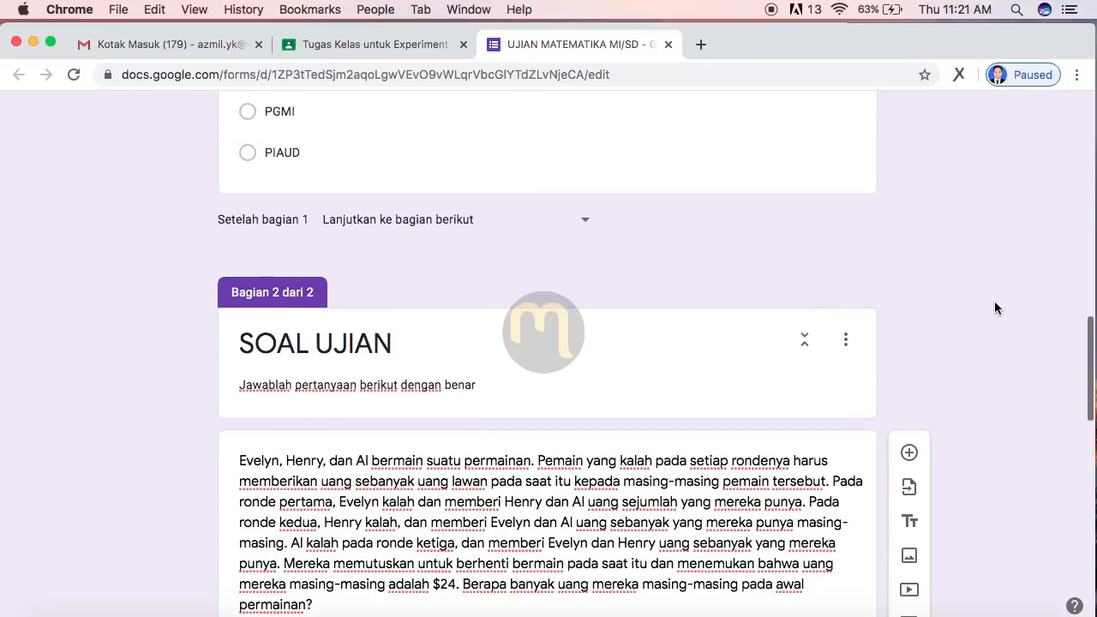
{"action": "scroll", "coordinate": [994, 307], "scroll_direction": "down", "scroll_amount": 2}
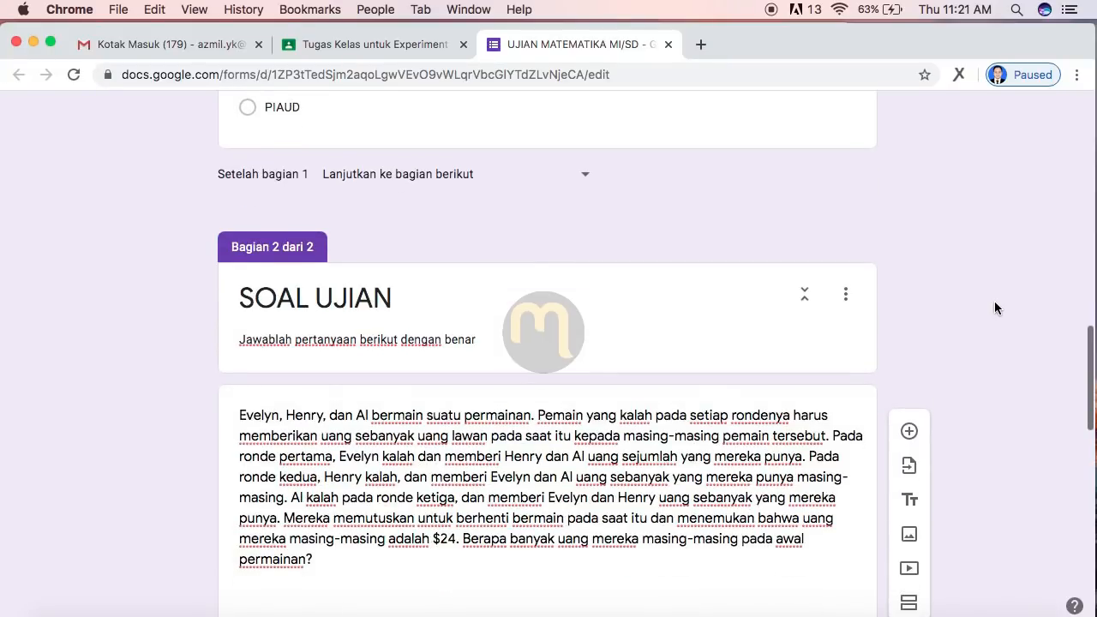
{"action": "scroll", "coordinate": [994, 307], "scroll_direction": "up", "scroll_amount": 8}
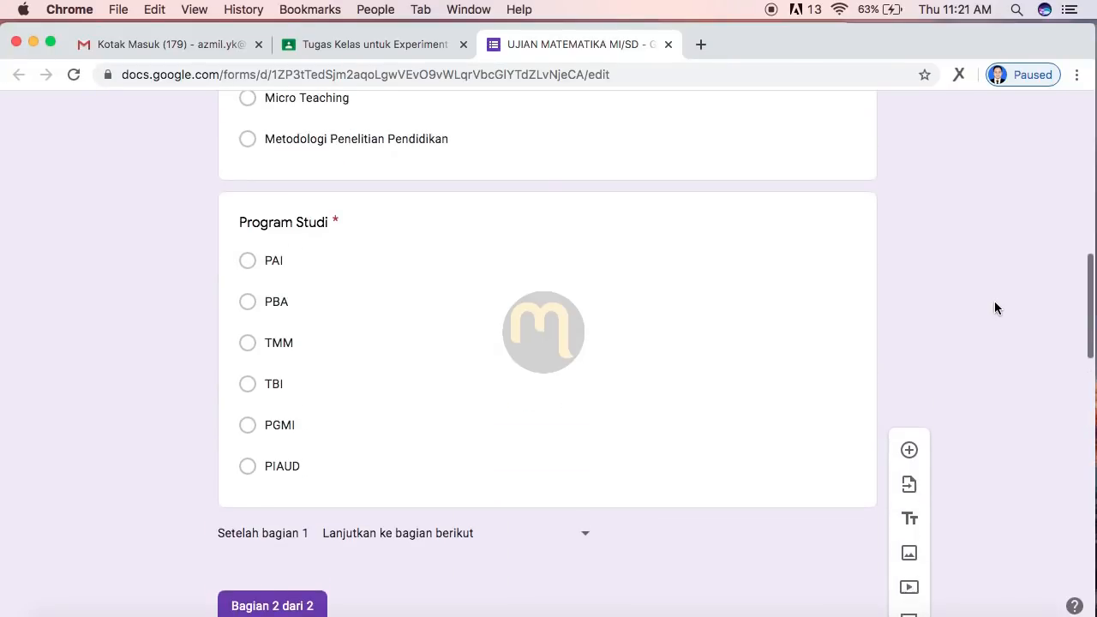
{"action": "scroll", "coordinate": [994, 308], "scroll_direction": "up", "scroll_amount": 10}
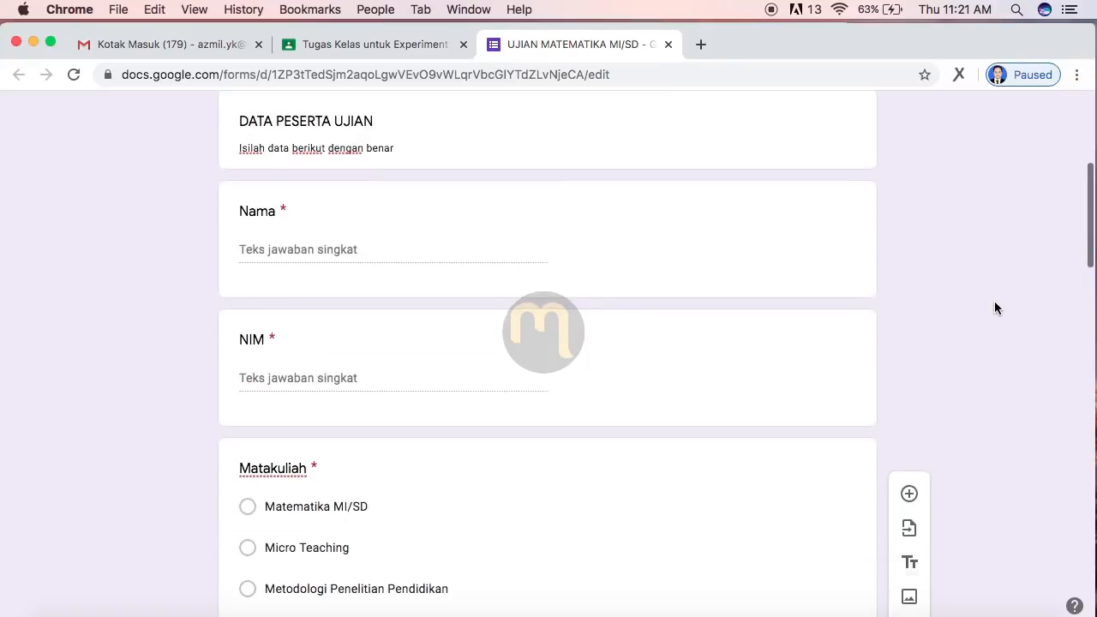
{"action": "scroll", "coordinate": [994, 307], "scroll_direction": "up", "scroll_amount": 7}
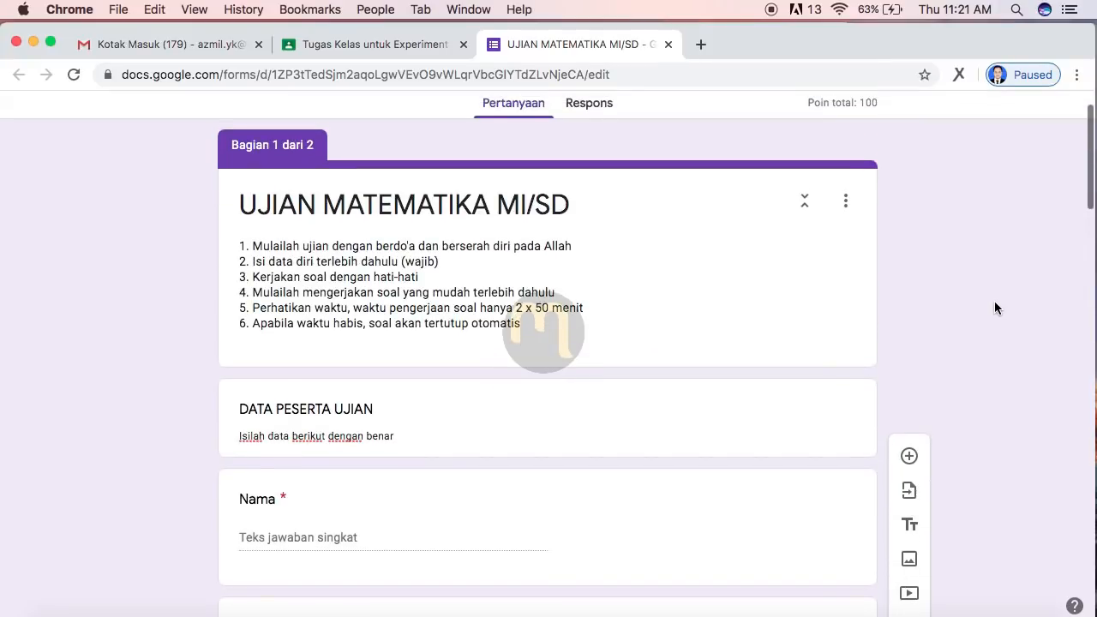
{"action": "scroll", "coordinate": [993, 308], "scroll_direction": "up", "scroll_amount": 2}
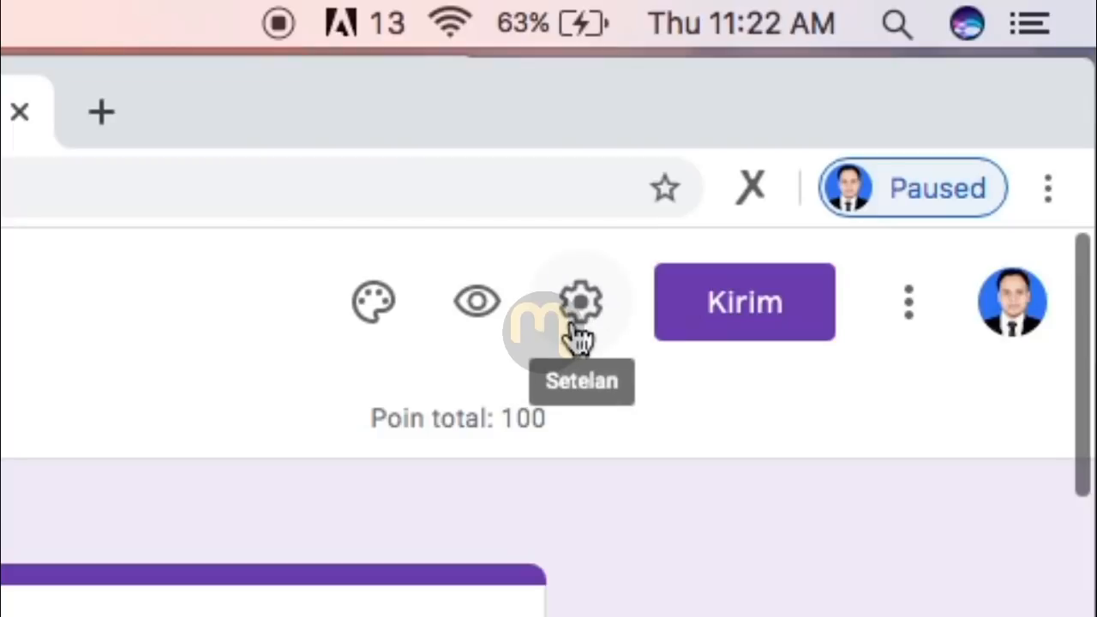
Step: Set quiz grades to be released only after manual review ('Nanti, setelah peninjauan manual')
{"action": "left_click", "coordinate": [890, 125]}
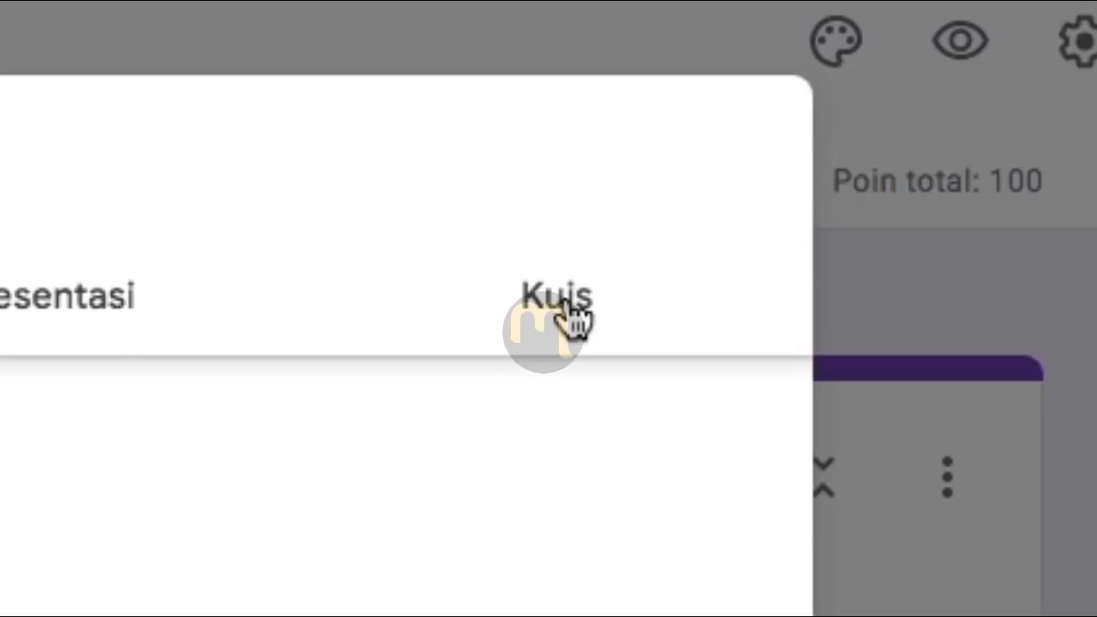
{"action": "left_click", "coordinate": [568, 310]}
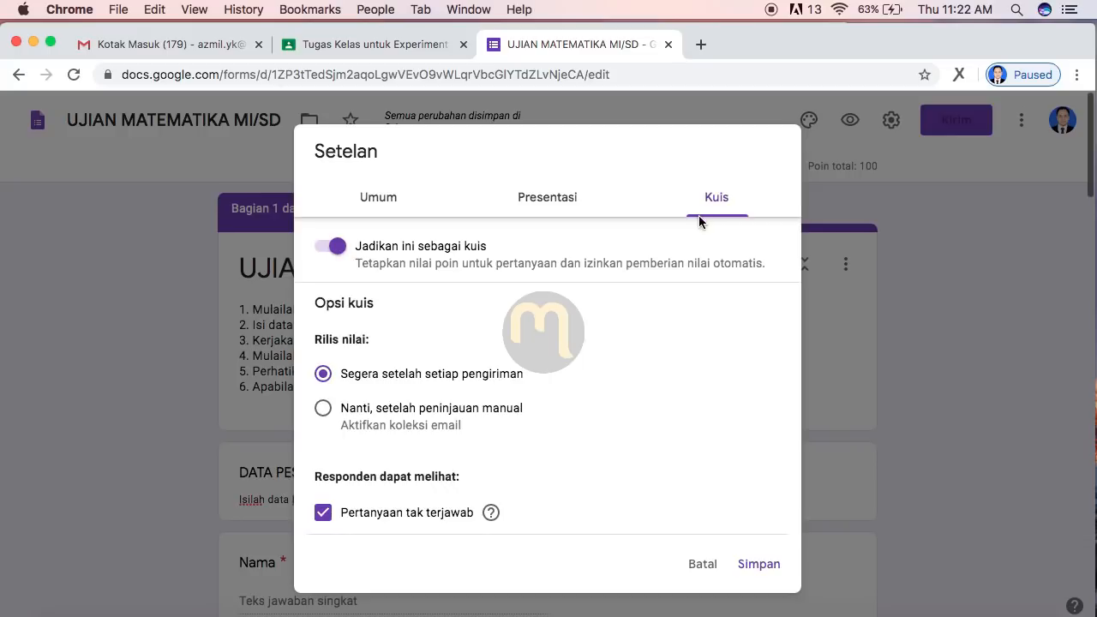
{"action": "left_click", "coordinate": [325, 410]}
{"action": "scroll", "coordinate": [627, 436], "scroll_direction": "down", "scroll_amount": 3}
Step: Limit each respondent to one response under general settings and save the settings
{"action": "left_click", "coordinate": [377, 198]}
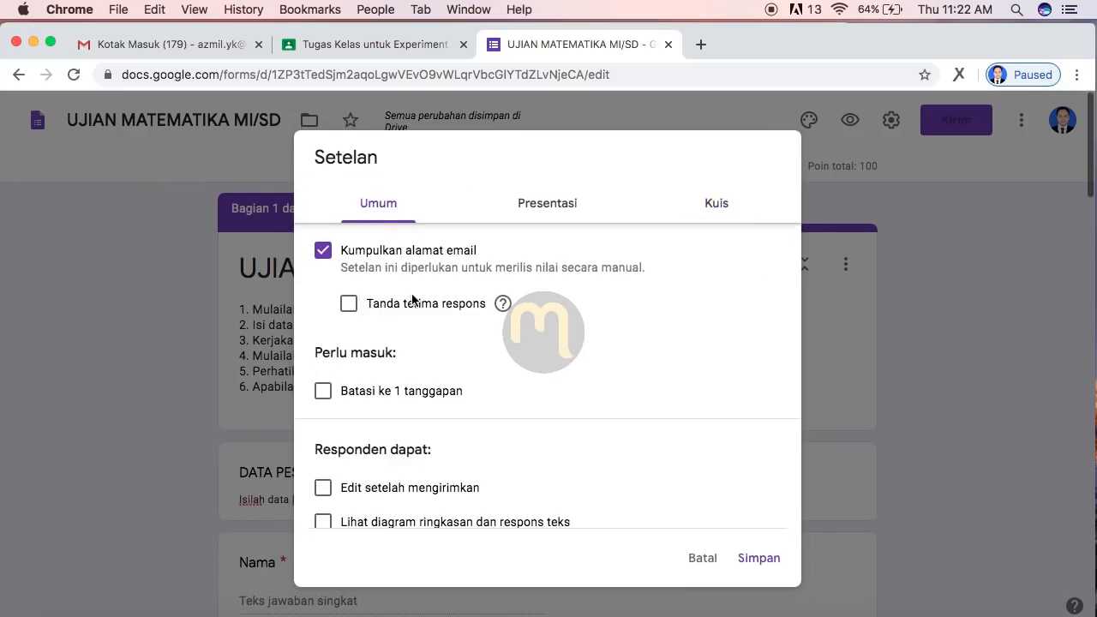
{"action": "scroll", "coordinate": [454, 382], "scroll_direction": "down", "scroll_amount": 1}
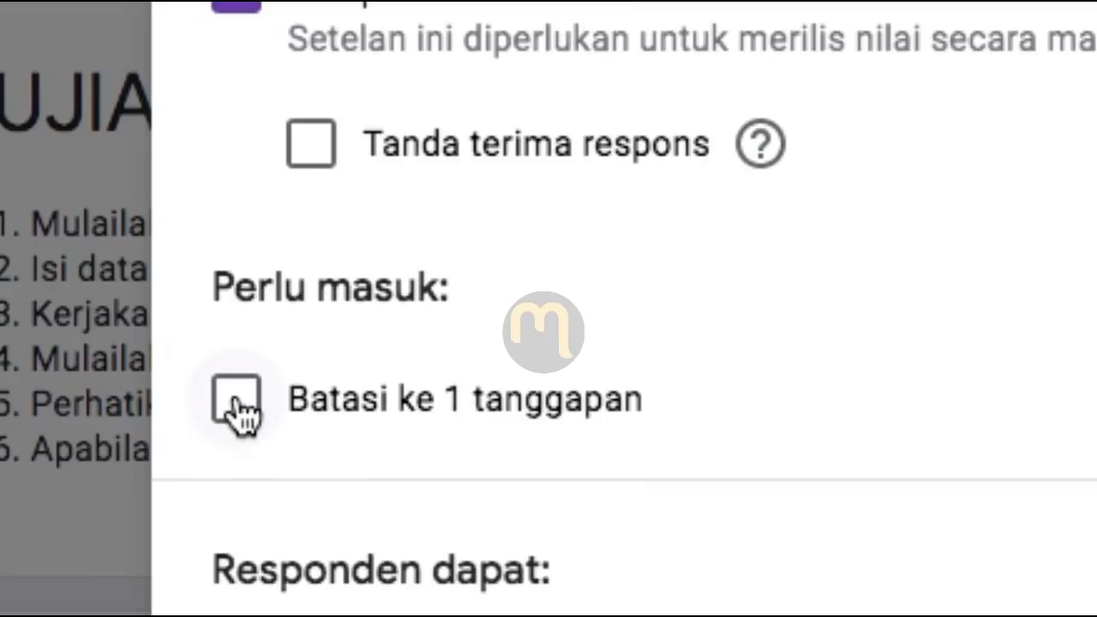
{"action": "left_click", "coordinate": [237, 399]}
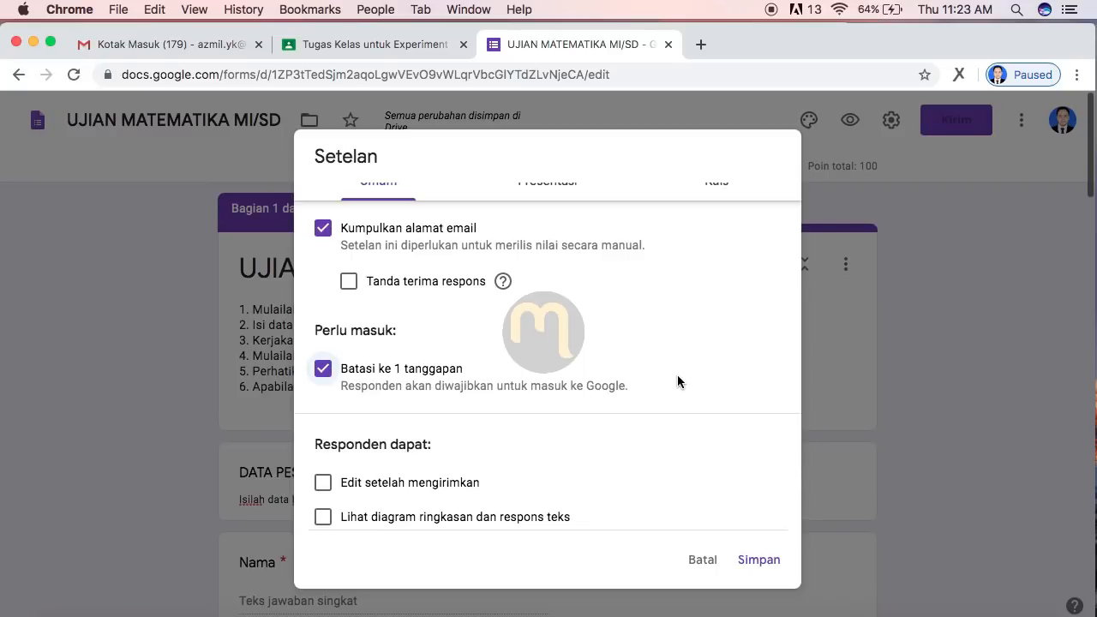
{"action": "scroll", "coordinate": [676, 381], "scroll_direction": "down", "scroll_amount": 1}
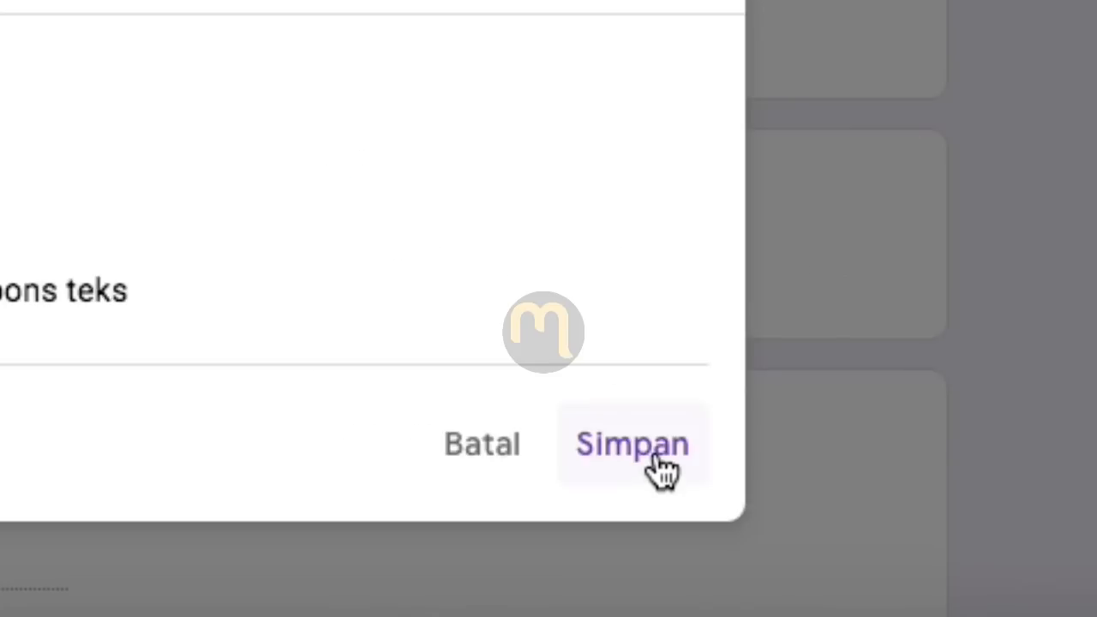
{"action": "left_click", "coordinate": [769, 568]}
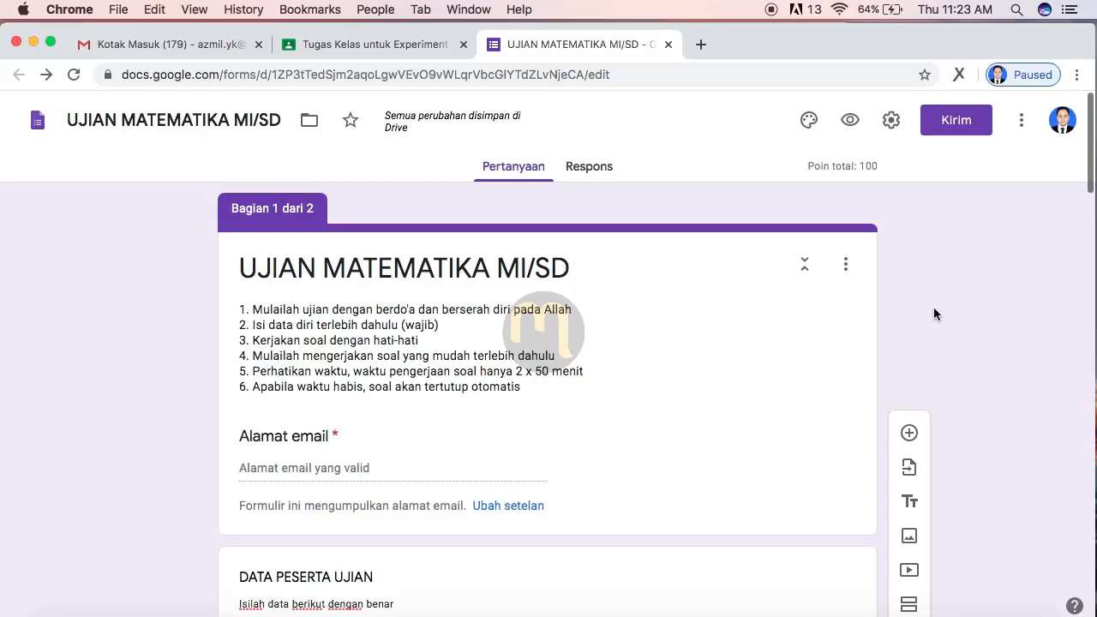
Step: Insert the ladybug photo as the form's header image
{"action": "left_click", "coordinate": [809, 121]}
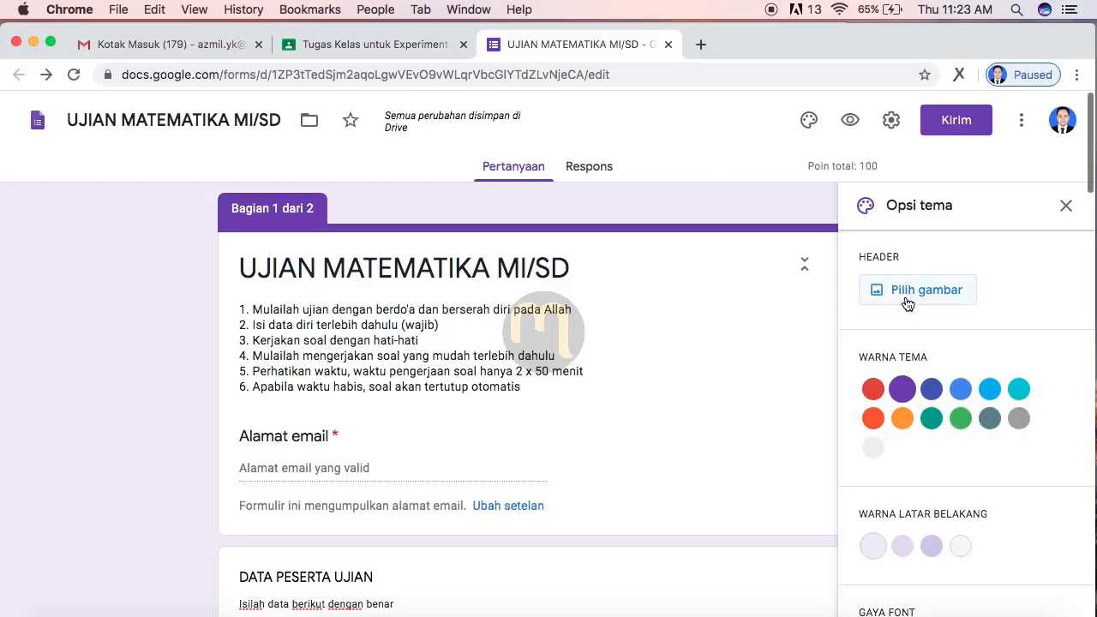
{"action": "left_click", "coordinate": [882, 289]}
{"action": "scroll", "coordinate": [744, 558], "scroll_direction": "down", "scroll_amount": 3}
{"action": "scroll", "coordinate": [744, 561], "scroll_direction": "up", "scroll_amount": 2}
{"action": "left_click", "coordinate": [566, 392]}
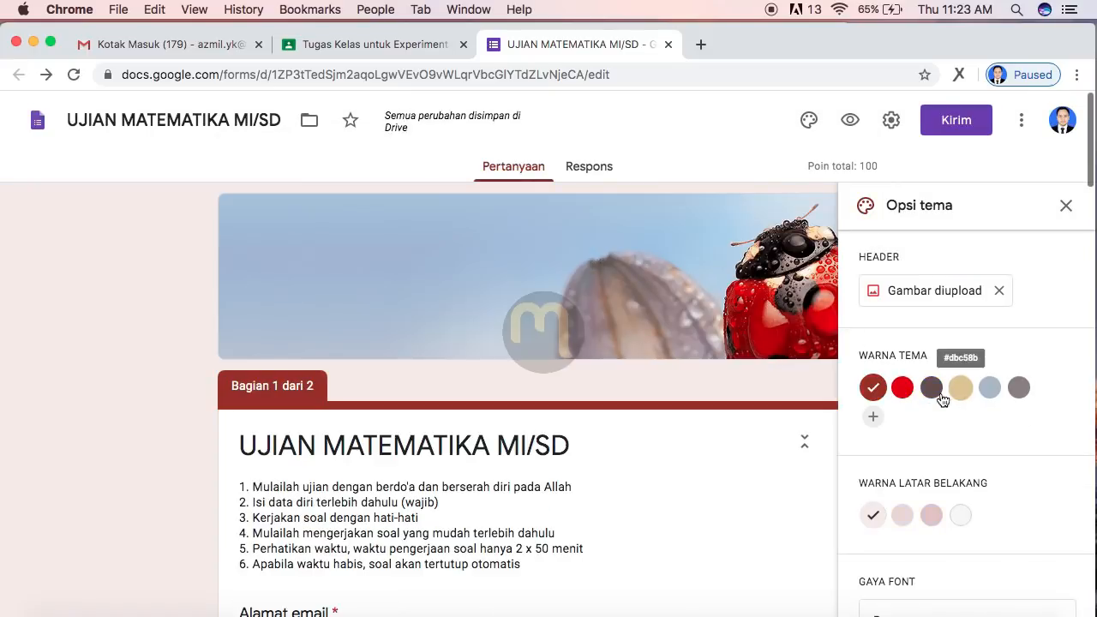
{"action": "left_click", "coordinate": [902, 390]}
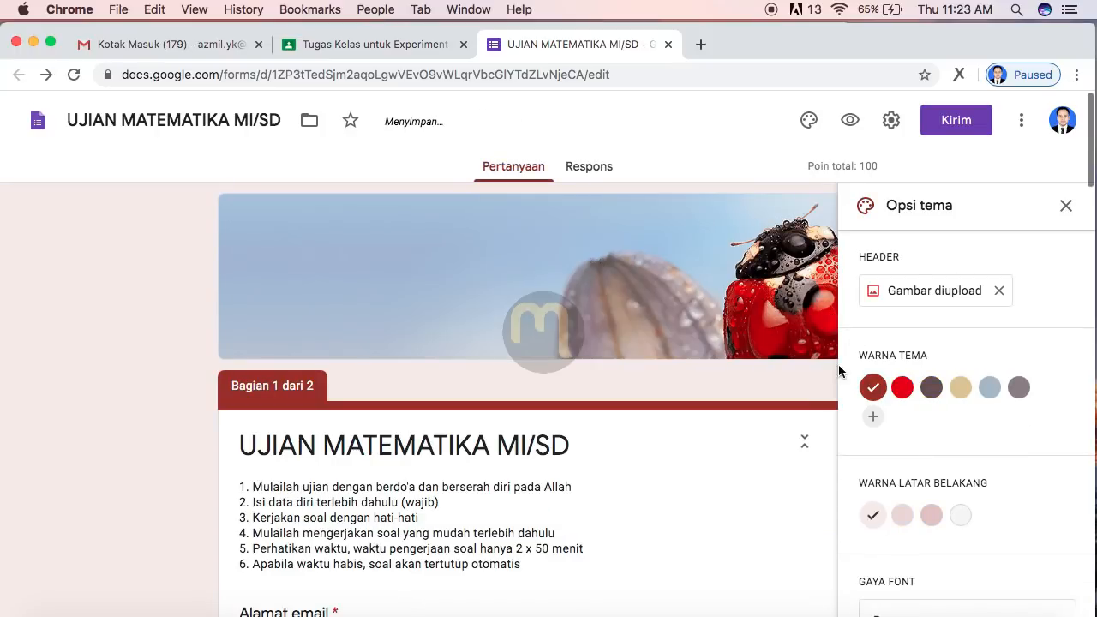
Step: Make the theme colour red, then close the theme options and the form's tab
{"action": "left_click", "coordinate": [932, 391]}
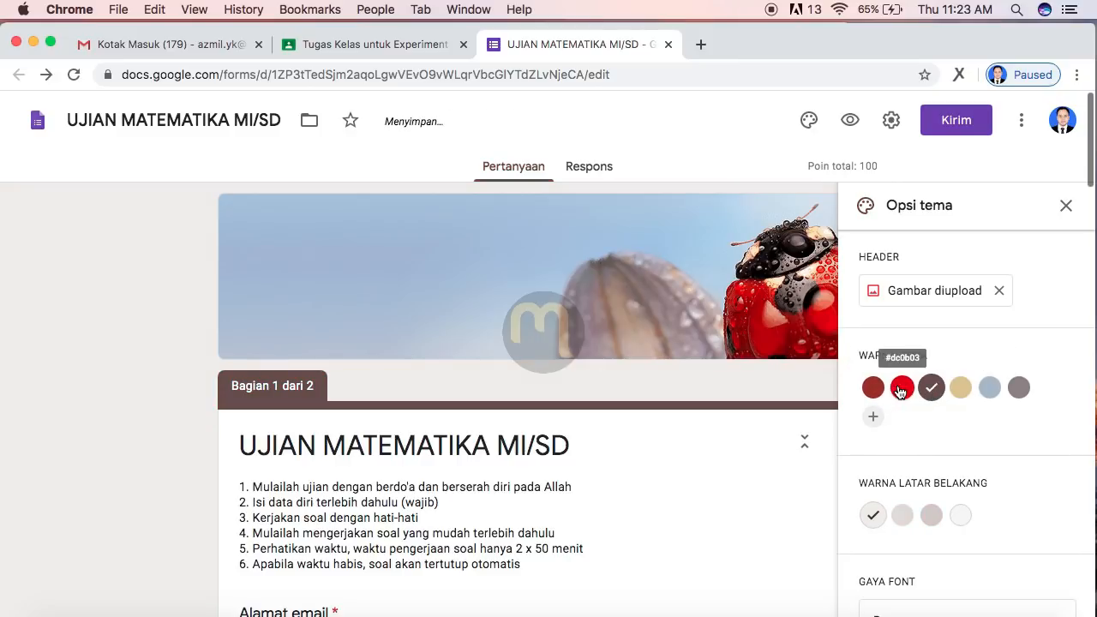
{"action": "left_click", "coordinate": [899, 390]}
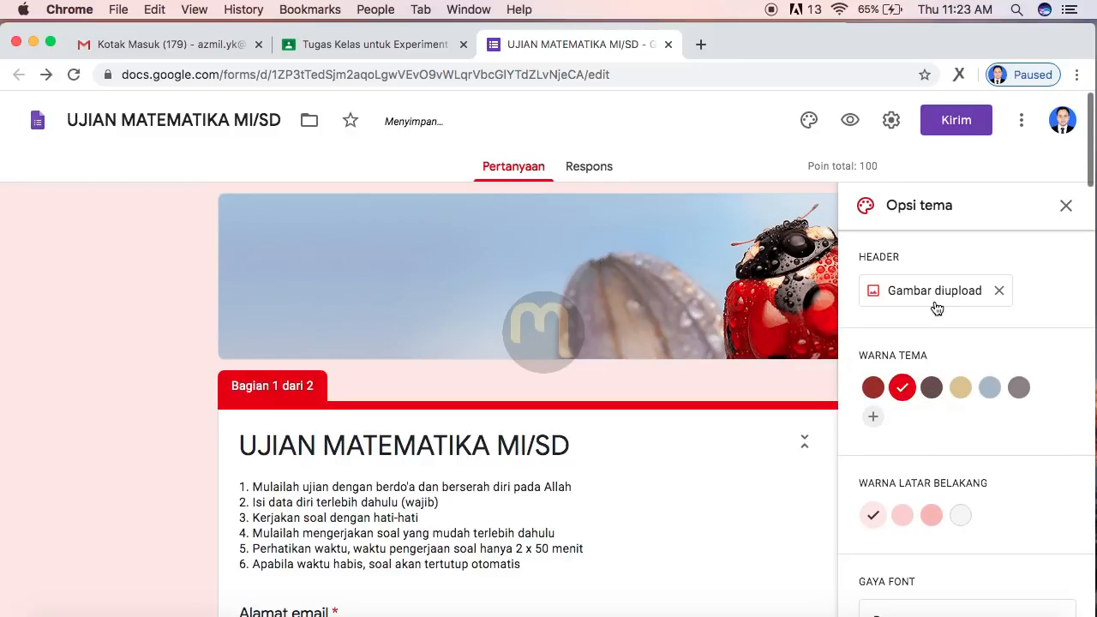
{"action": "left_click", "coordinate": [1065, 206]}
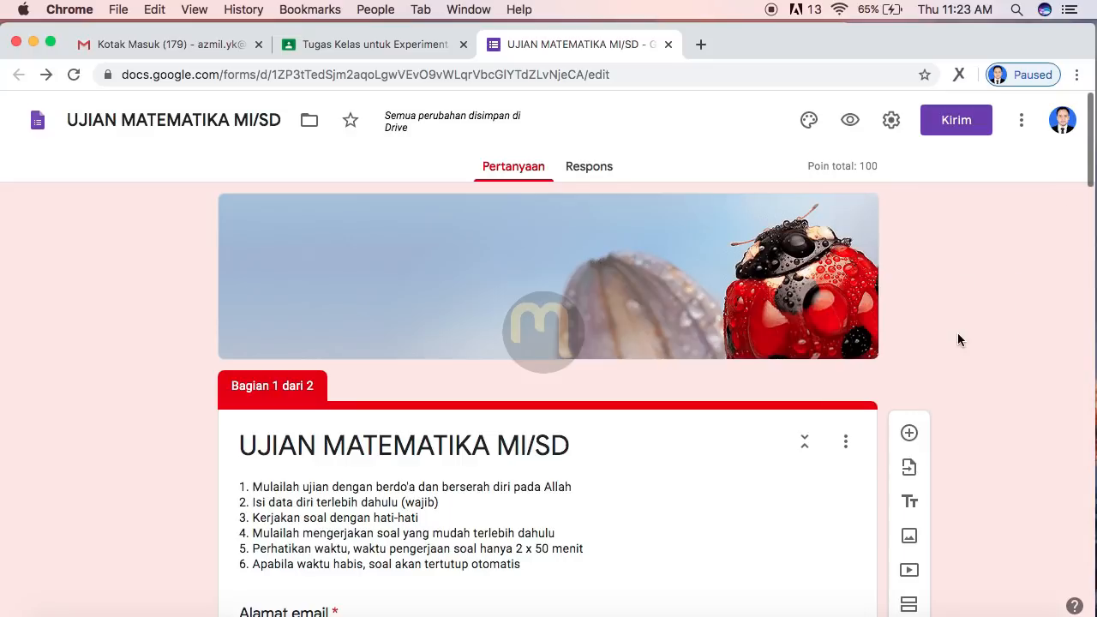
{"action": "left_click", "coordinate": [667, 44]}
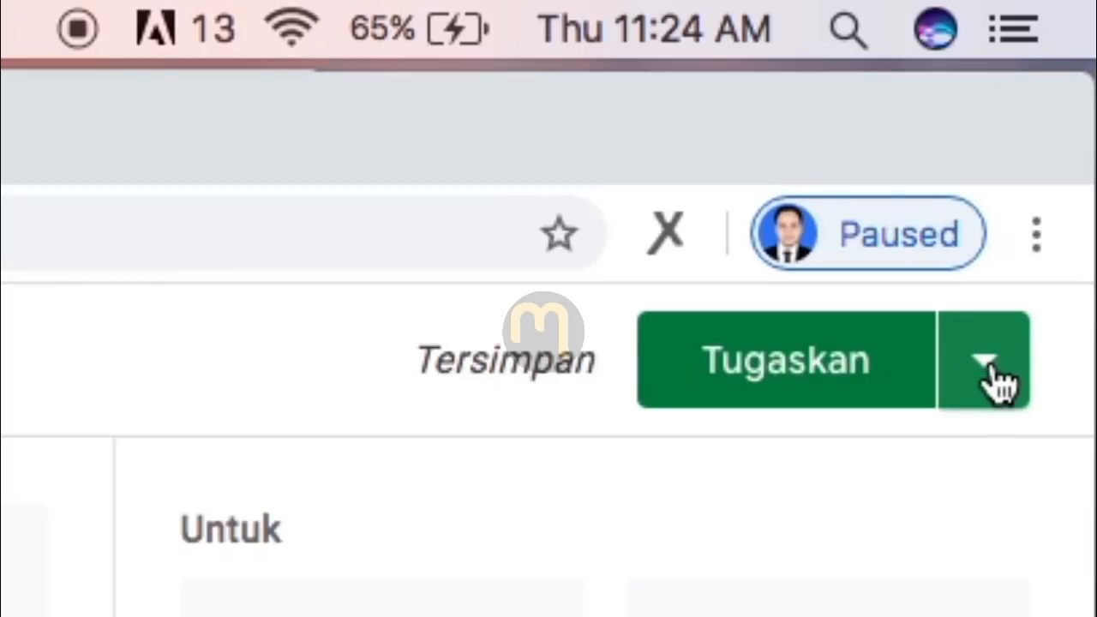
Step: Schedule the exam assignment with Jadwalkan for 13 April 2020, keeping the 08.00 posting time
{"action": "left_click", "coordinate": [994, 377]}
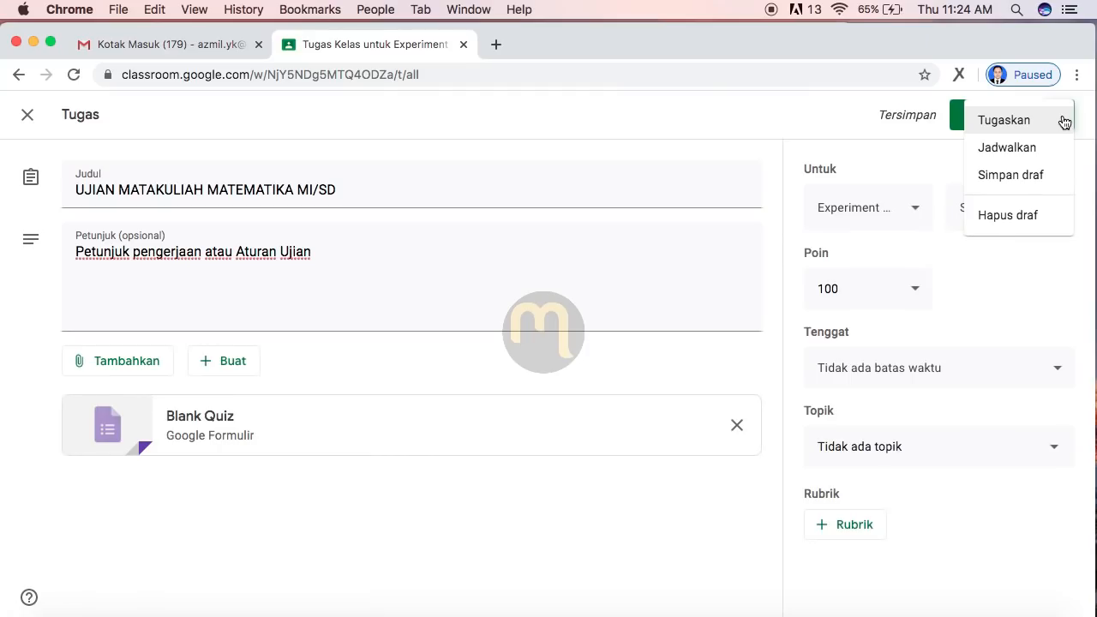
{"action": "left_click", "coordinate": [1023, 156]}
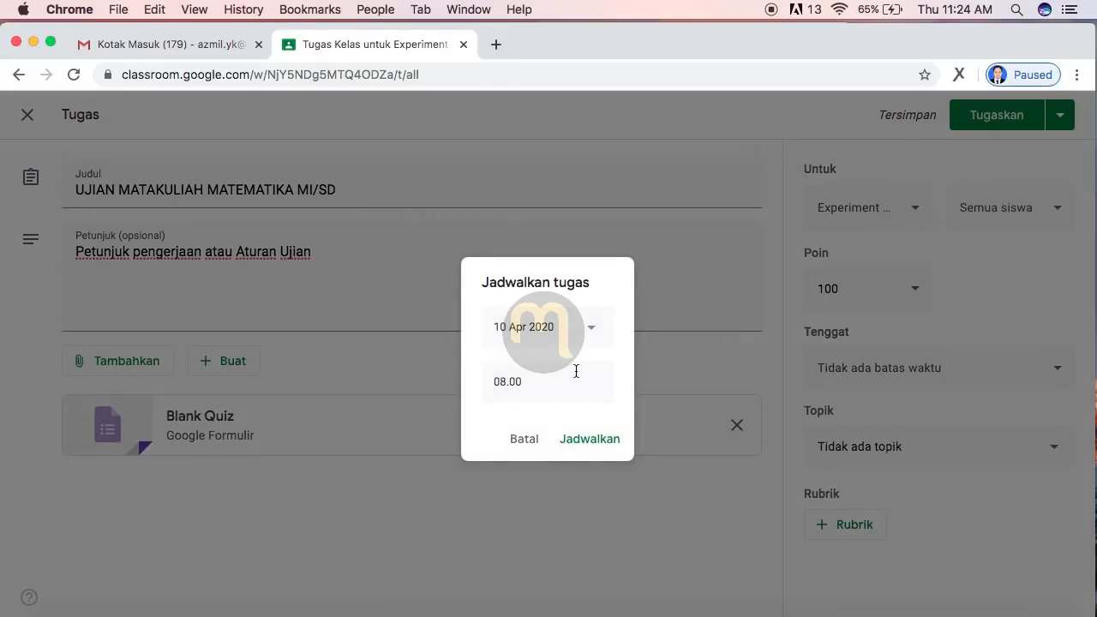
{"action": "left_click", "coordinate": [589, 330]}
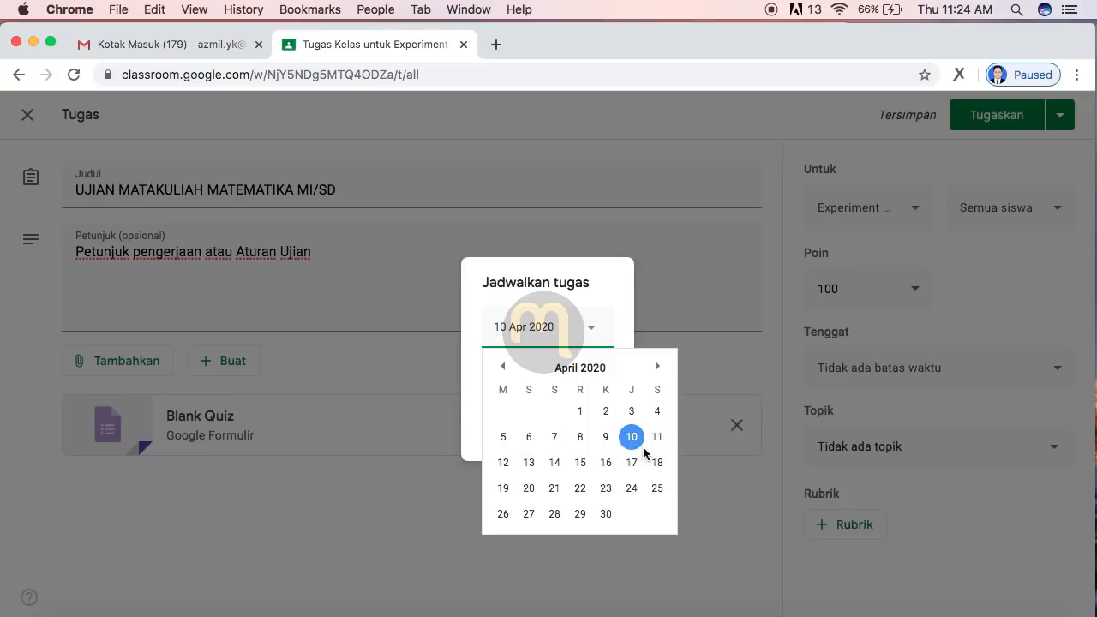
{"action": "left_click", "coordinate": [531, 464]}
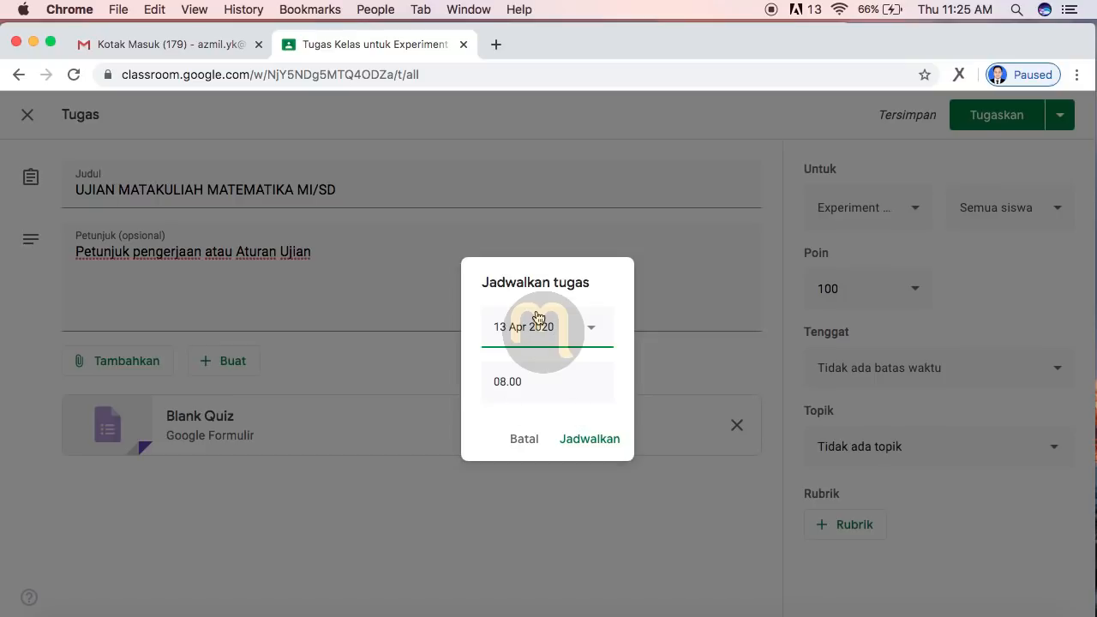
{"action": "left_click", "coordinate": [546, 389]}
{"action": "left_click", "coordinate": [557, 376]}
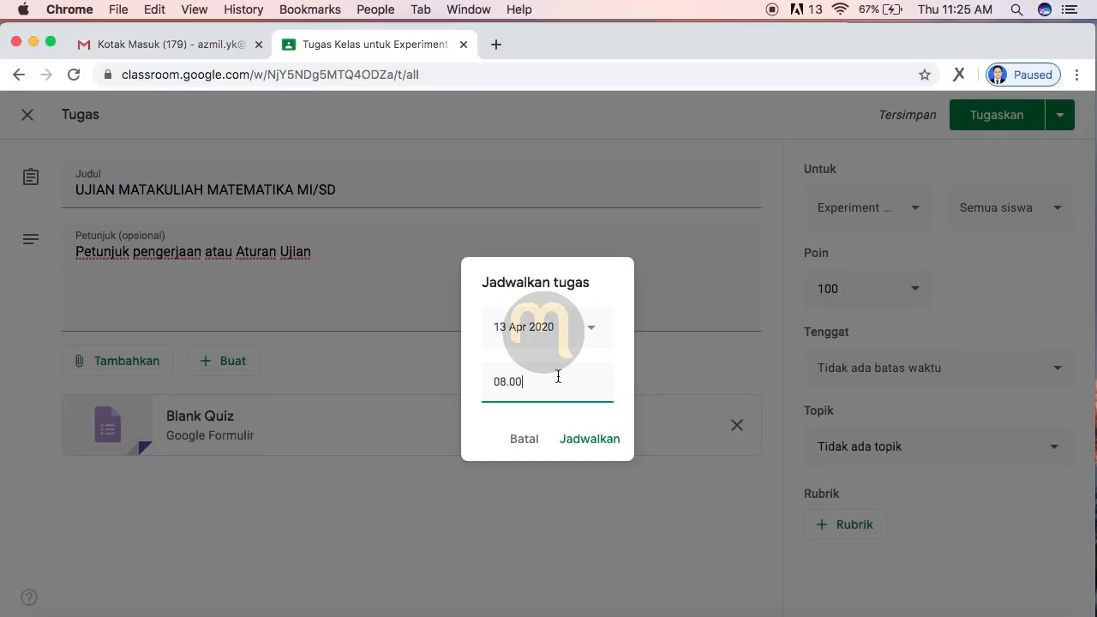
{"action": "left_click", "coordinate": [590, 440]}
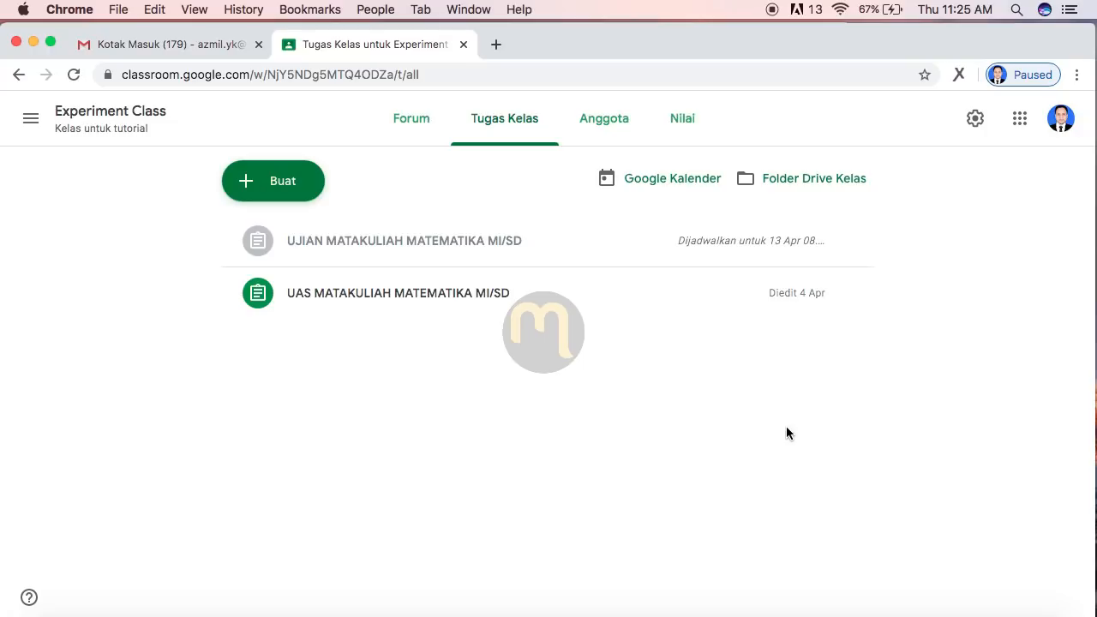
Step: Reopen the scheduled exam assignment for editing and show the Tenggat due-date calendar
{"action": "mouse_move", "coordinate": [862, 242]}
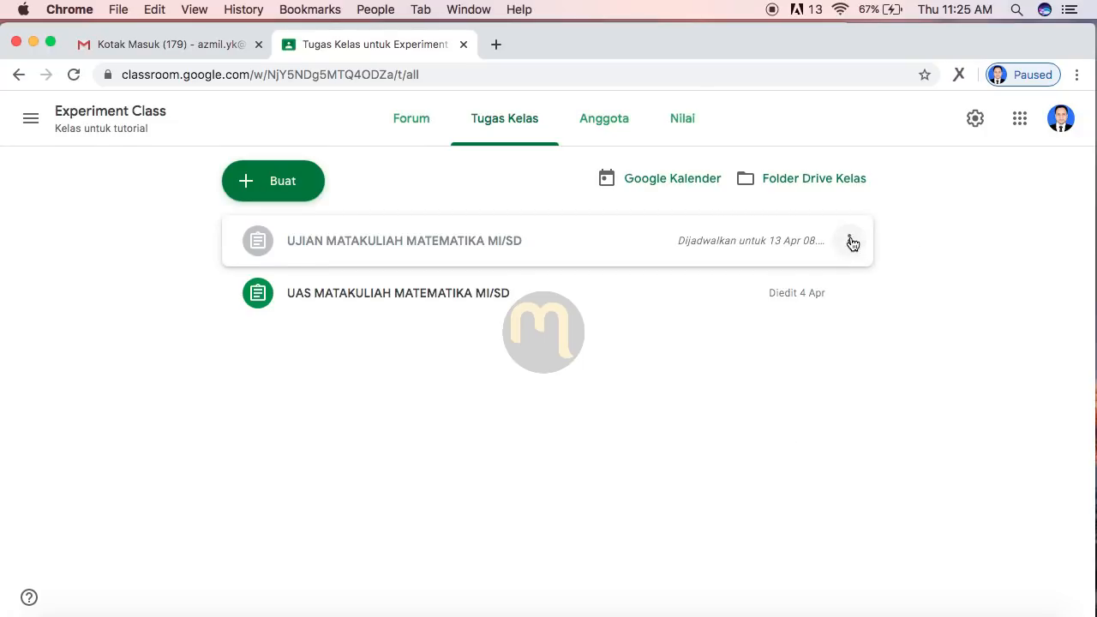
{"action": "left_click", "coordinate": [849, 242]}
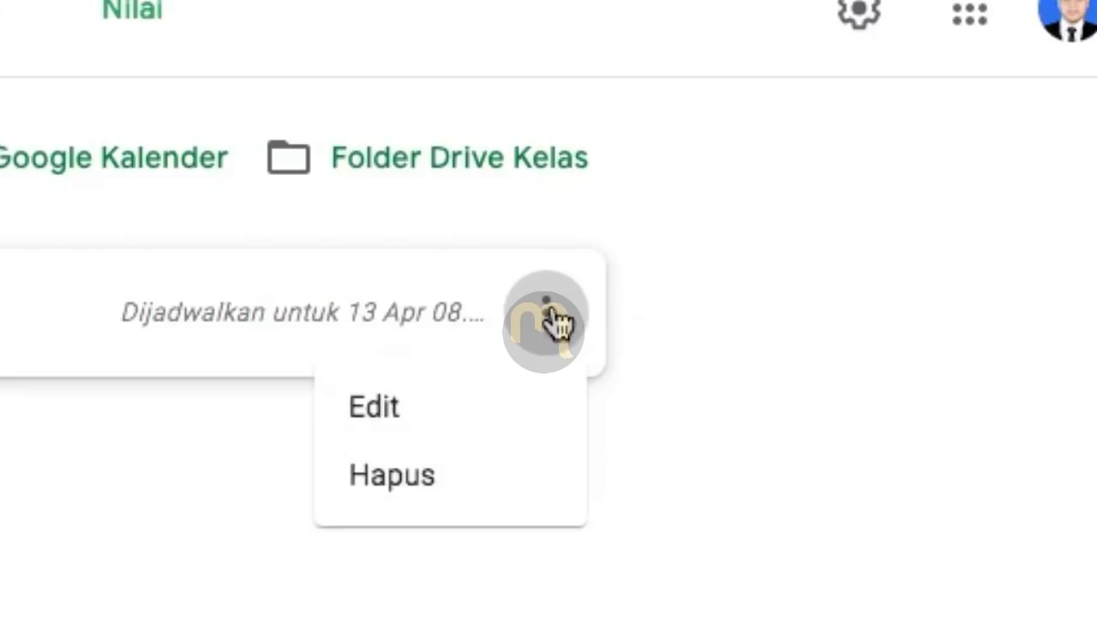
{"action": "left_click", "coordinate": [377, 429]}
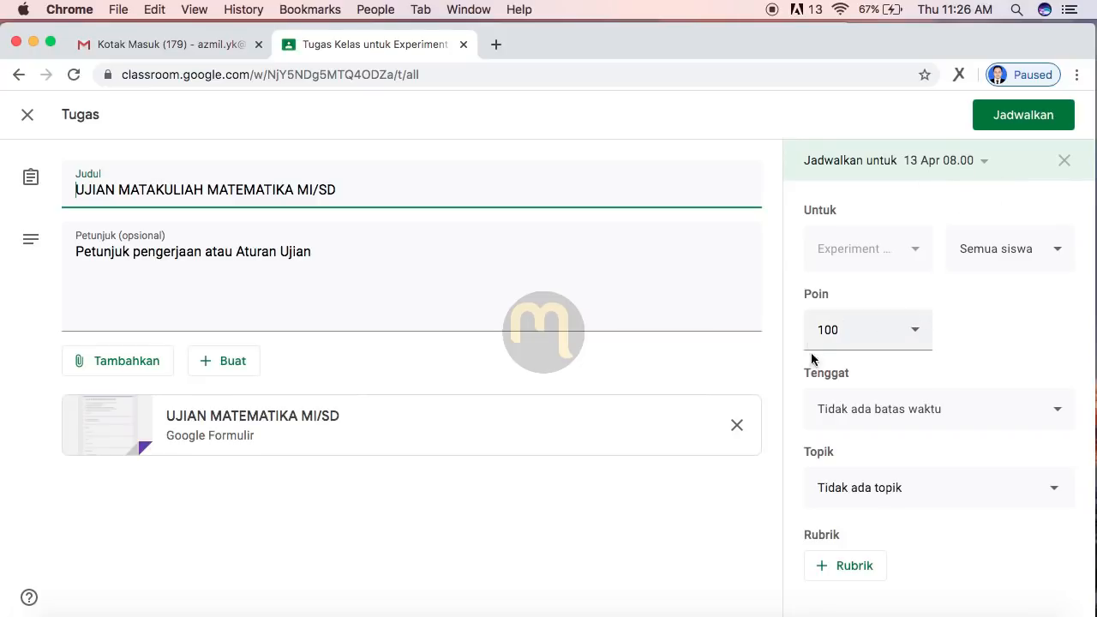
{"action": "left_click", "coordinate": [1040, 411]}
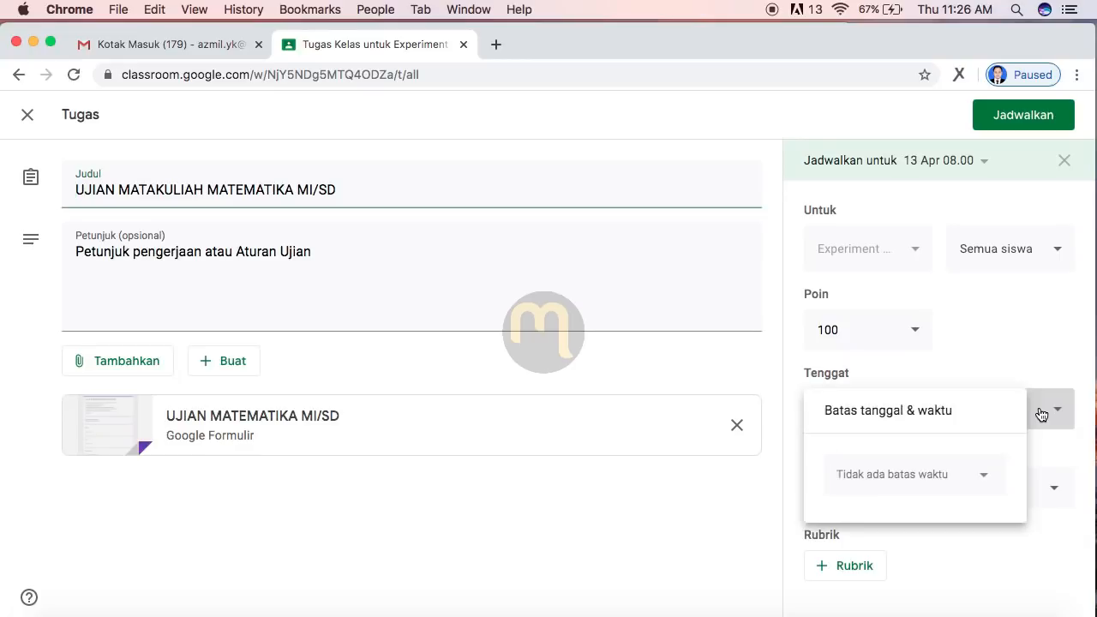
{"action": "left_click", "coordinate": [982, 481]}
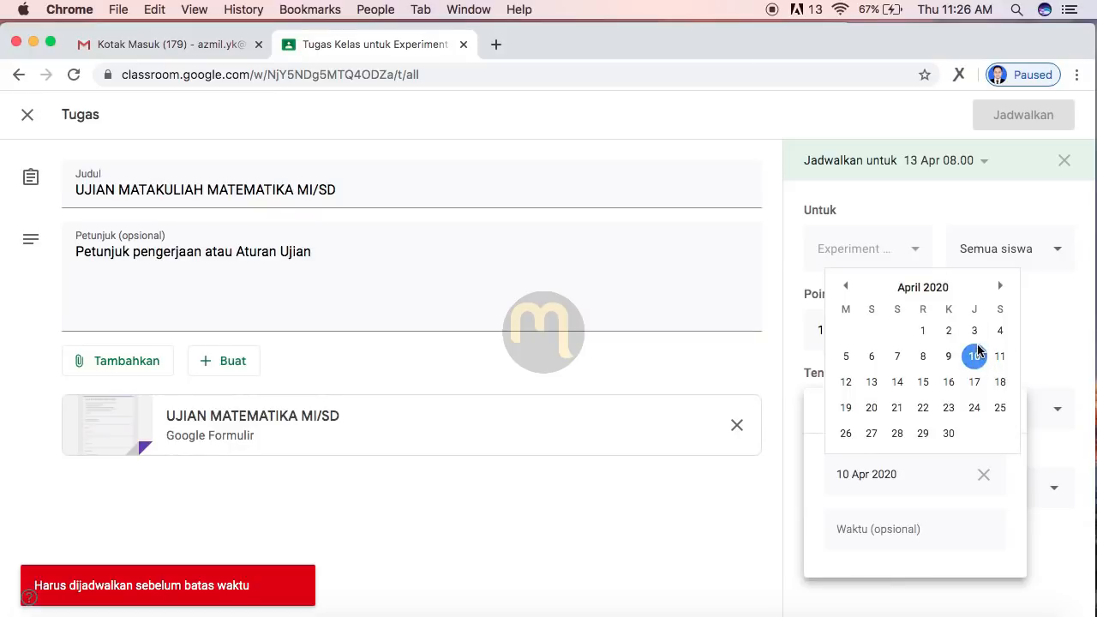
Step: Set the due date to 13 April with a 09.50 due time, and confirm with Jadwalkan
{"action": "left_click", "coordinate": [872, 382]}
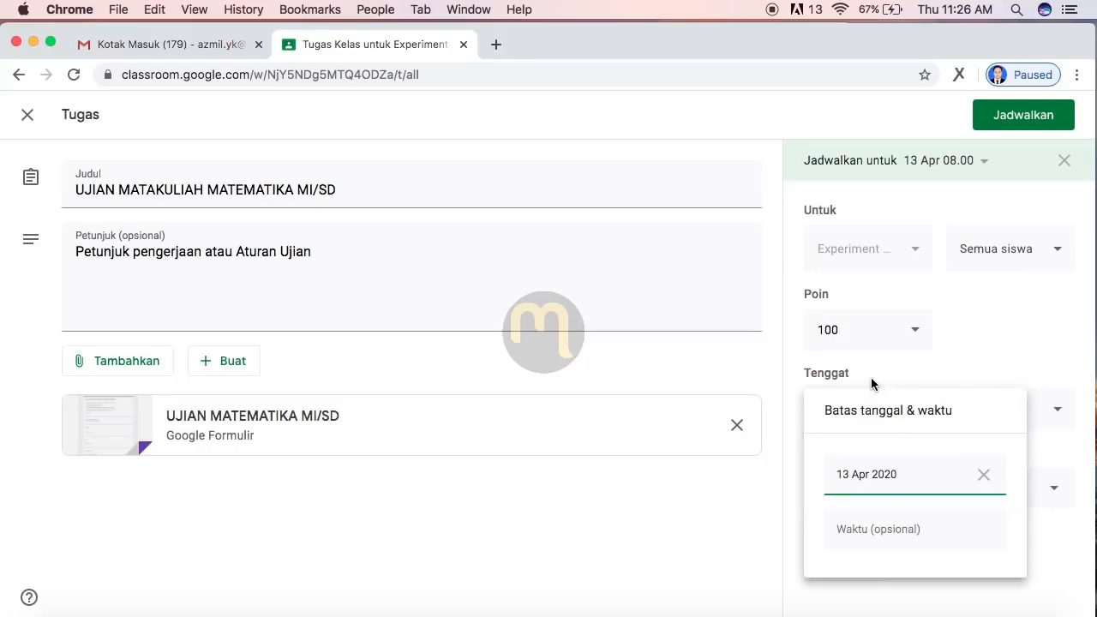
{"action": "left_click", "coordinate": [867, 532]}
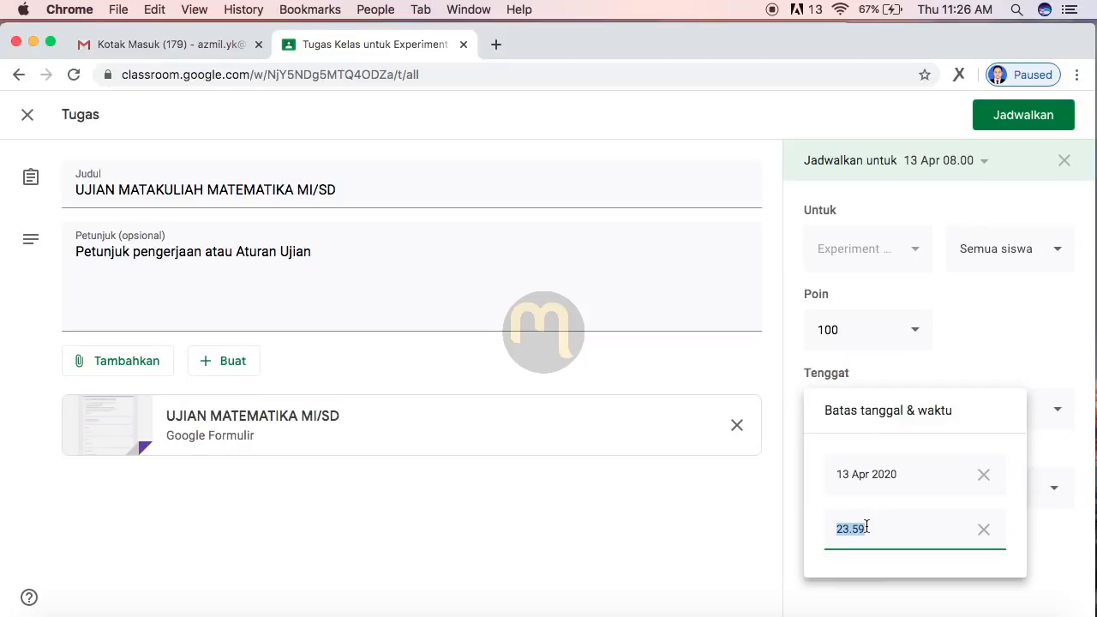
{"action": "type", "text": "09.40"}
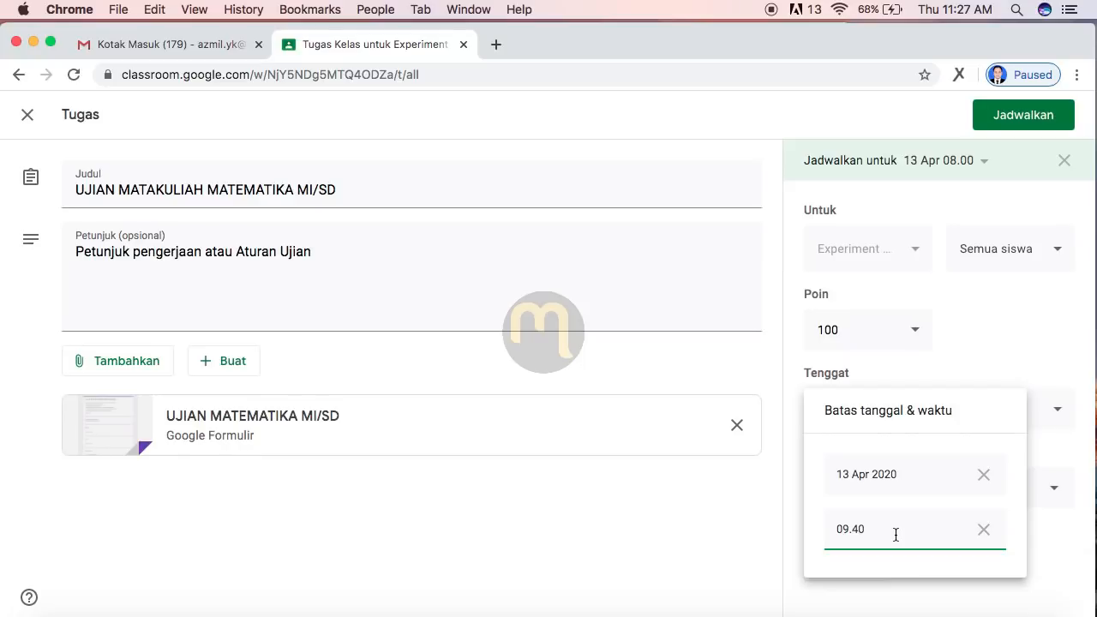
{"action": "key", "text": "Left"}
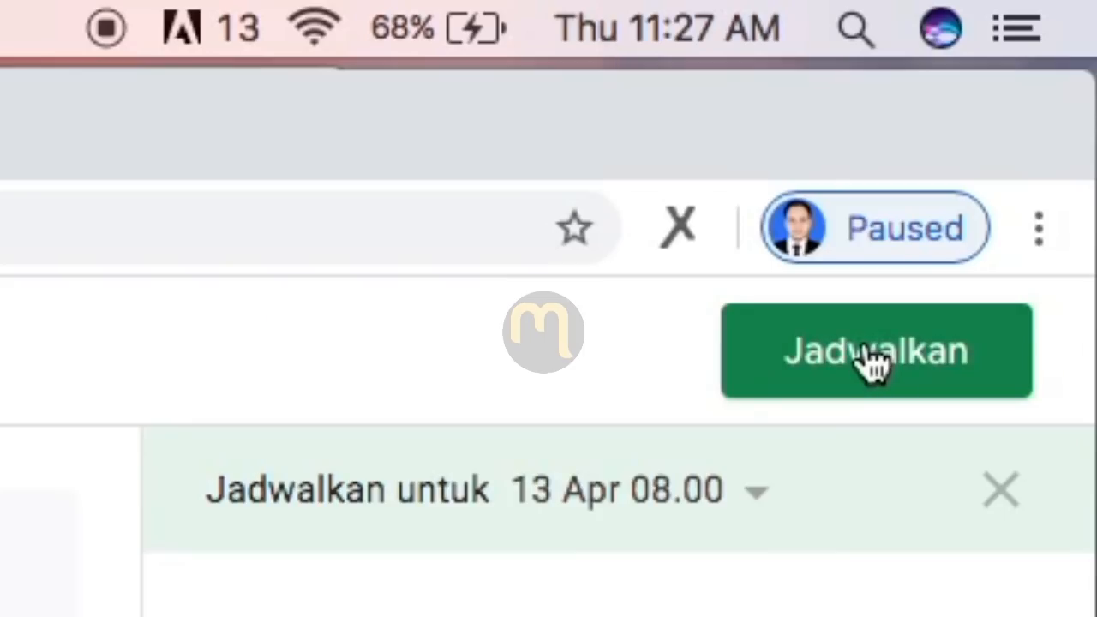
{"action": "left_click", "coordinate": [869, 356]}
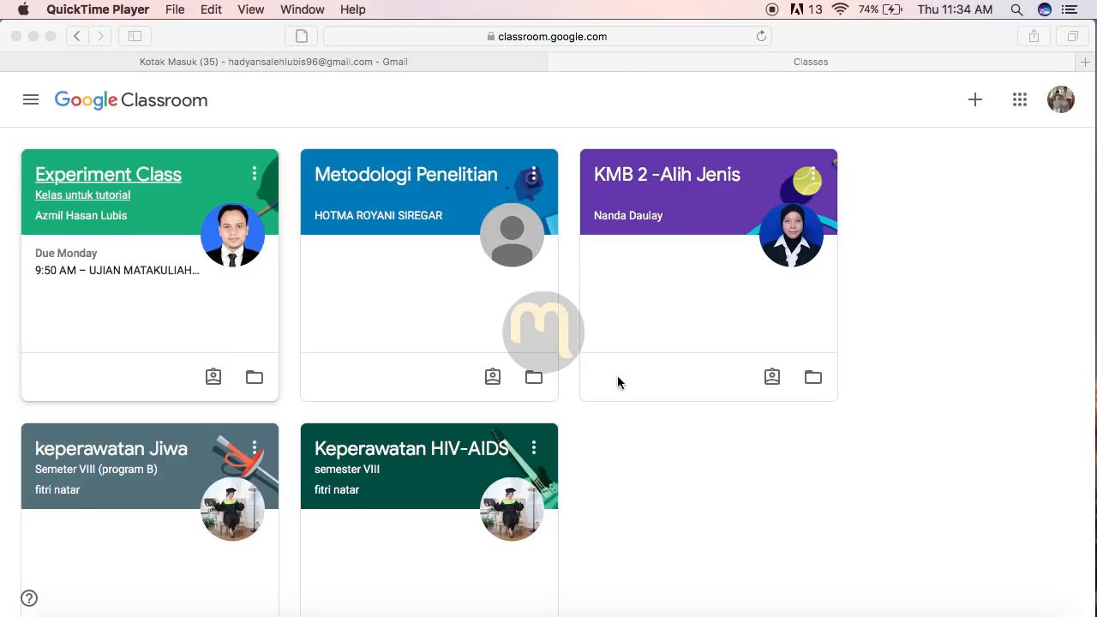
Step: Enter Experiment Class, view Classwork, and expand the UJIAN MATAKULIAH MATEMATIKA MI/SD assignment
{"action": "left_click", "coordinate": [86, 185]}
{"action": "left_click", "coordinate": [102, 176]}
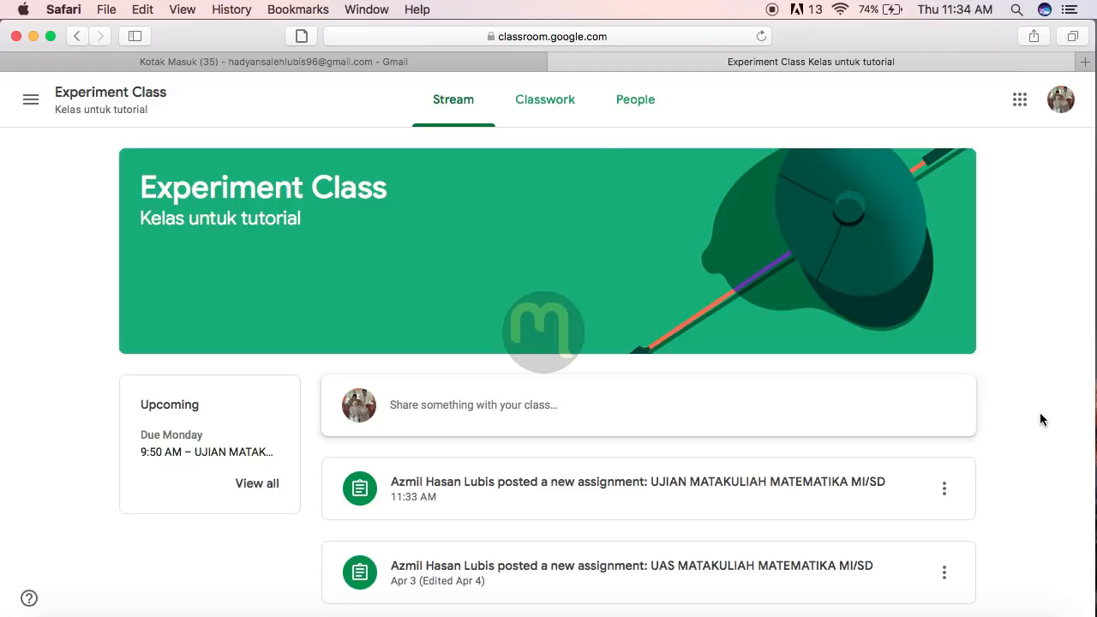
{"action": "left_click", "coordinate": [551, 120]}
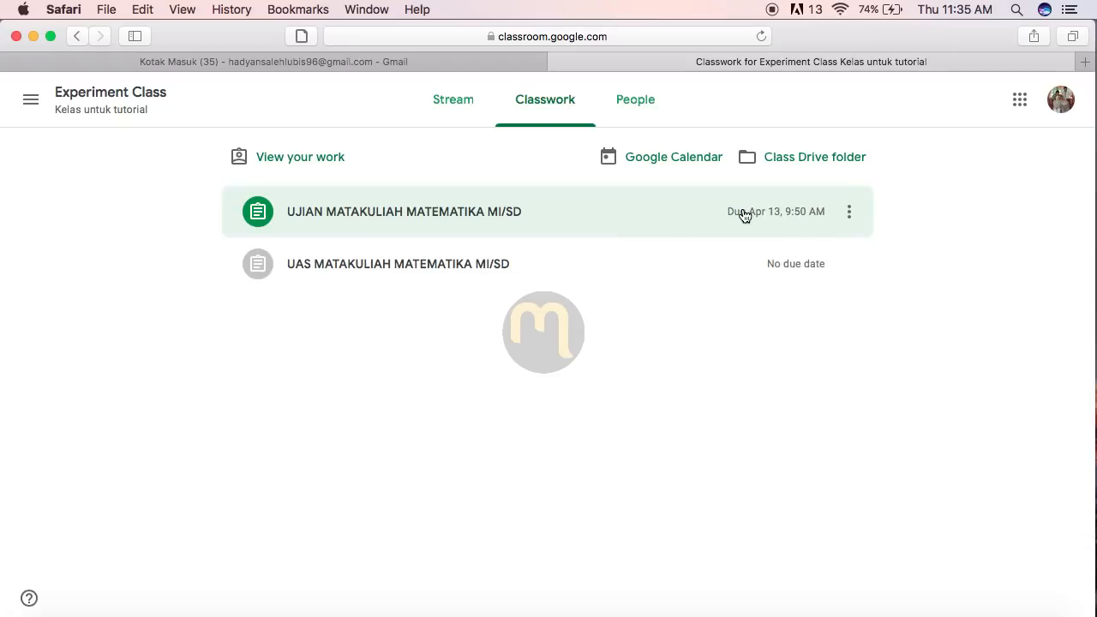
{"action": "left_click", "coordinate": [364, 216]}
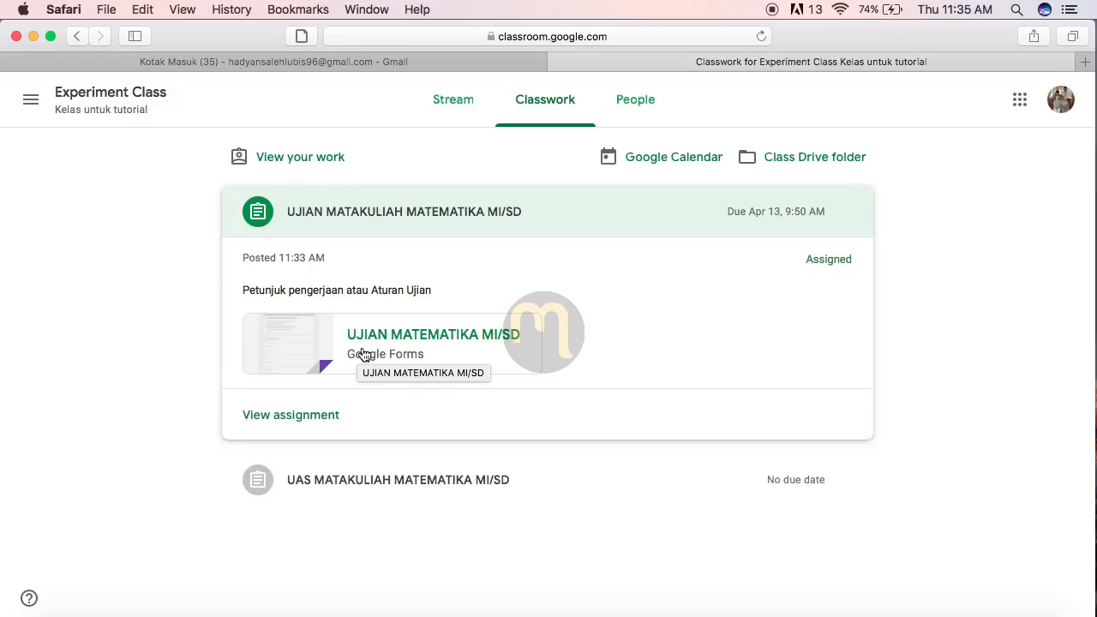
Step: Open the attached exam form and enter the student's e-mail address
{"action": "left_click", "coordinate": [323, 348]}
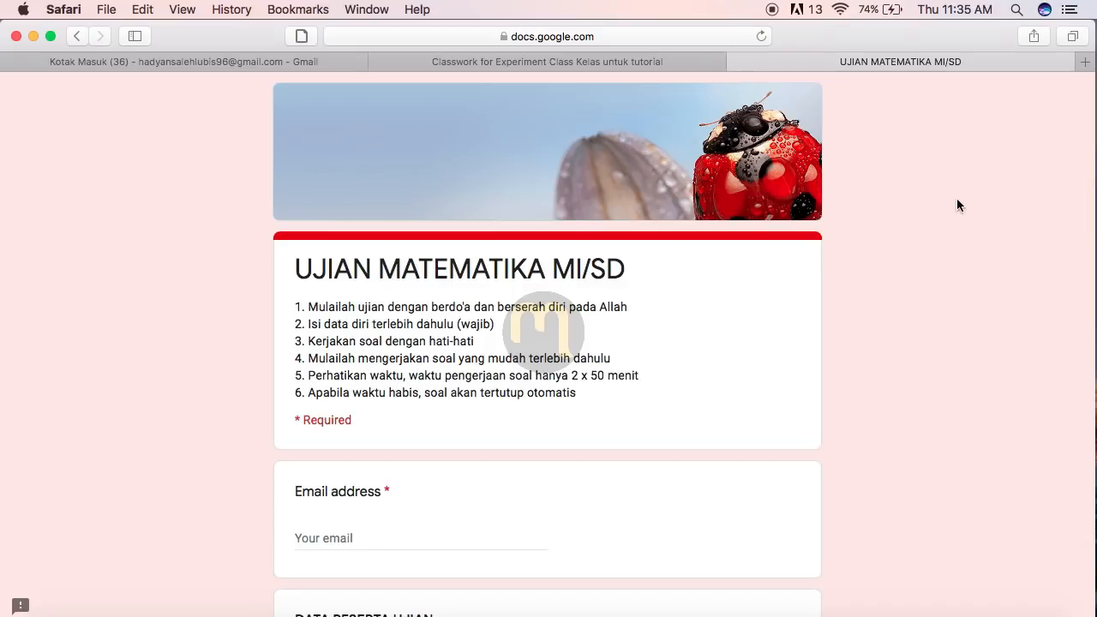
{"action": "scroll", "coordinate": [887, 291], "scroll_direction": "down", "scroll_amount": 1}
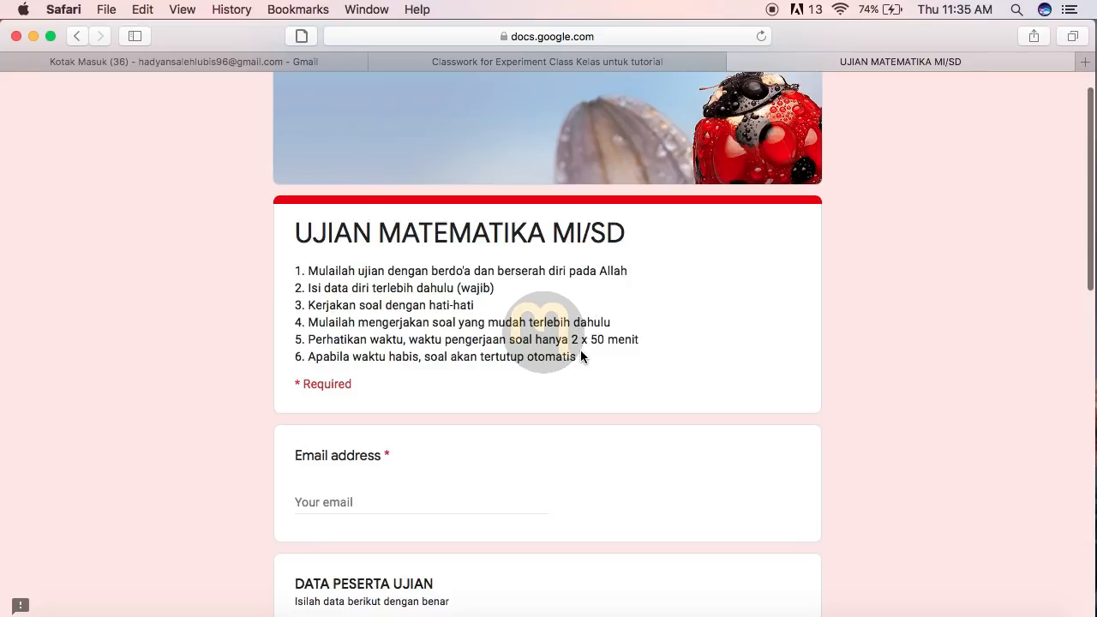
{"action": "scroll", "coordinate": [581, 353], "scroll_direction": "down", "scroll_amount": 2}
{"action": "scroll", "coordinate": [580, 358], "scroll_direction": "down", "scroll_amount": 4}
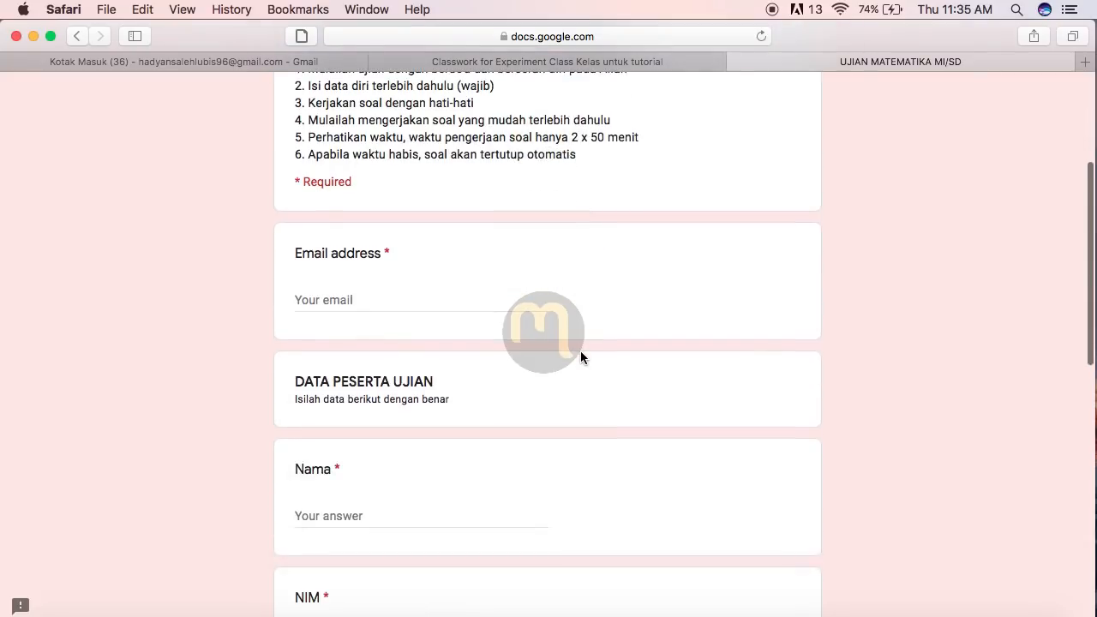
{"action": "left_click", "coordinate": [322, 296]}
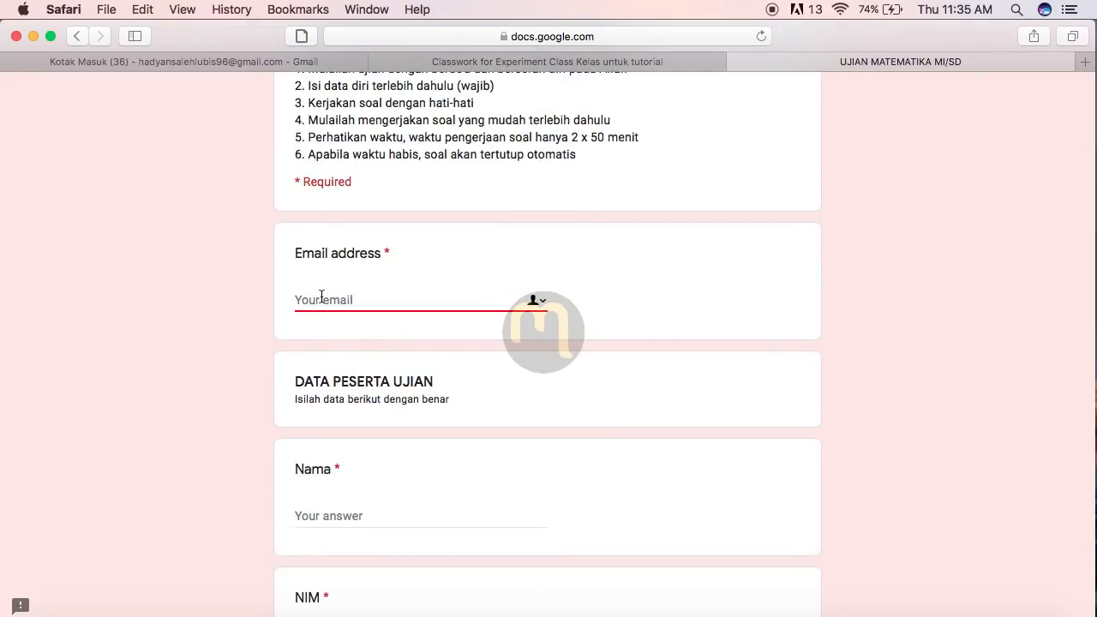
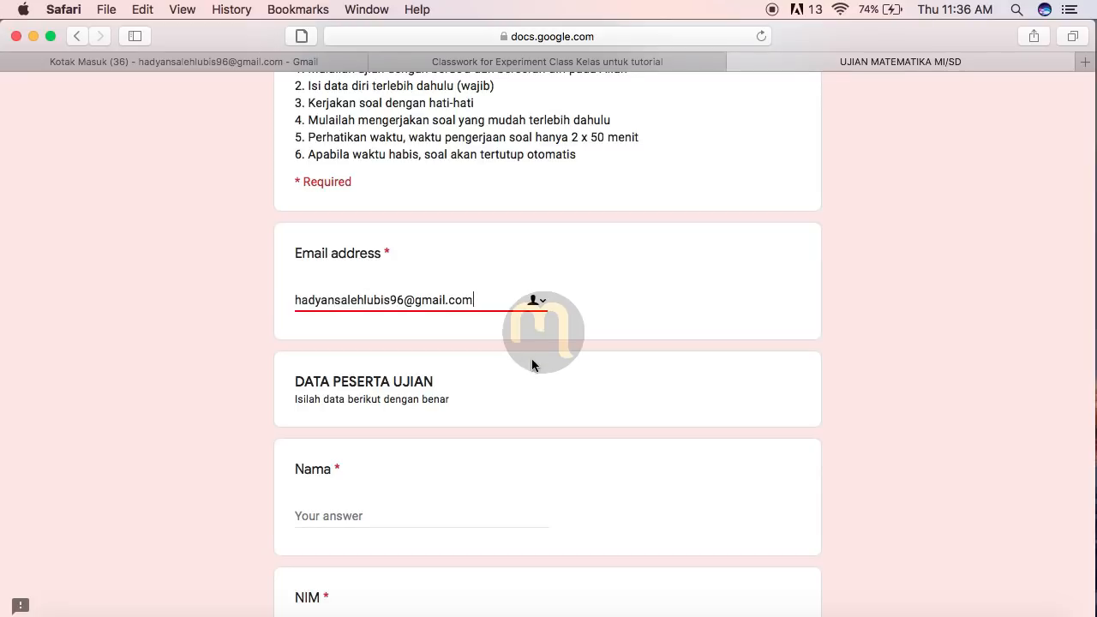
Step: Fill in the student's full name in Nama and student ID number in NIM
{"action": "scroll", "coordinate": [530, 342], "scroll_direction": "down", "scroll_amount": 2}
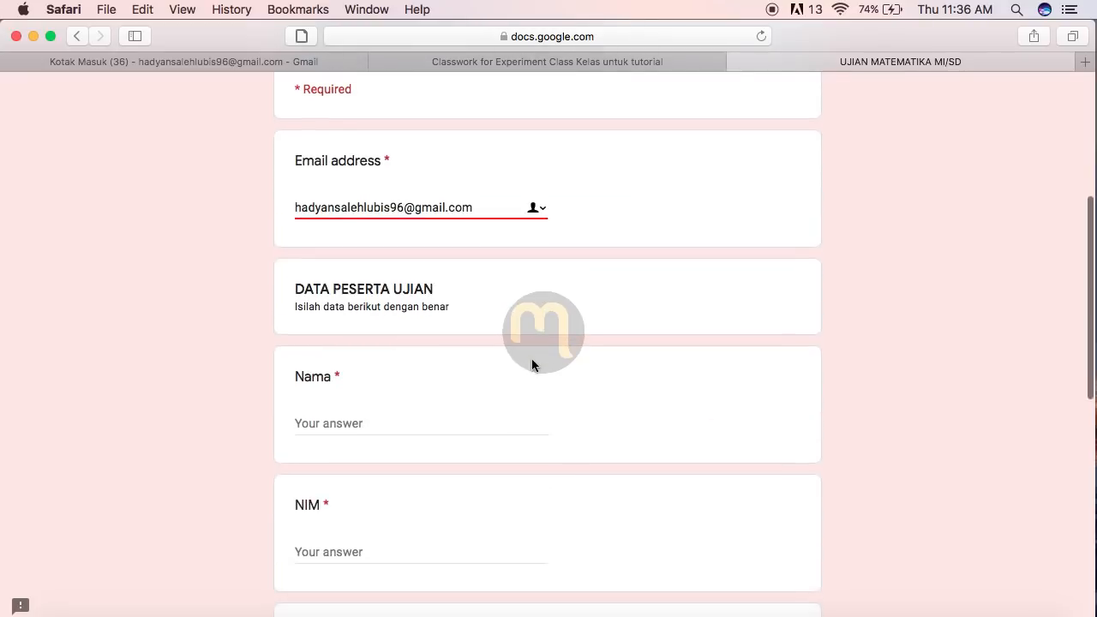
{"action": "scroll", "coordinate": [480, 381], "scroll_direction": "down", "scroll_amount": 3}
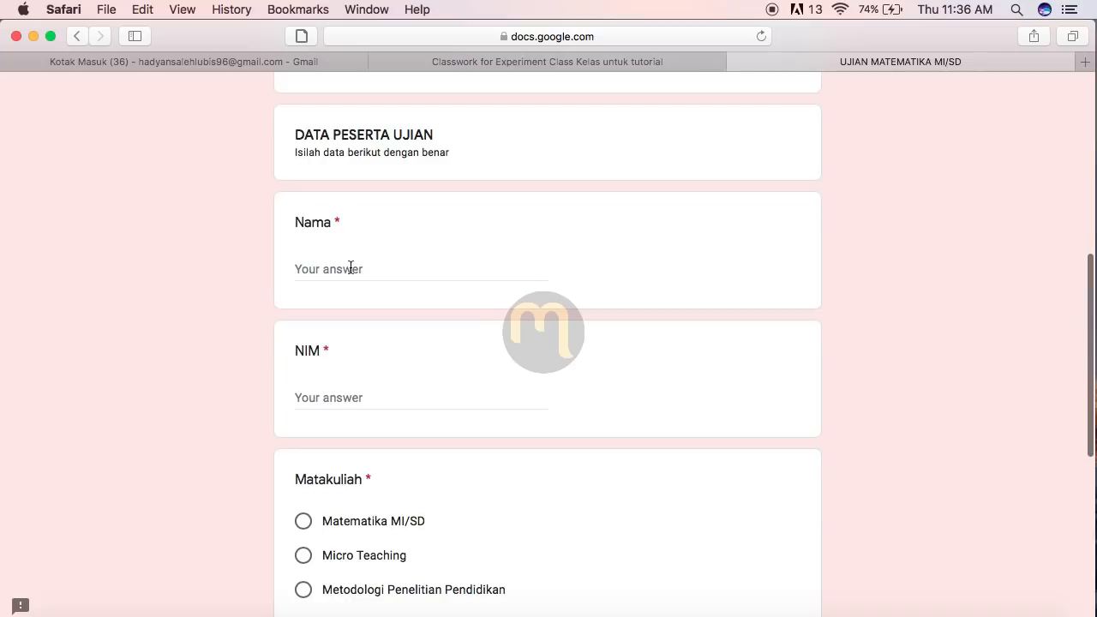
{"action": "left_click", "coordinate": [388, 266]}
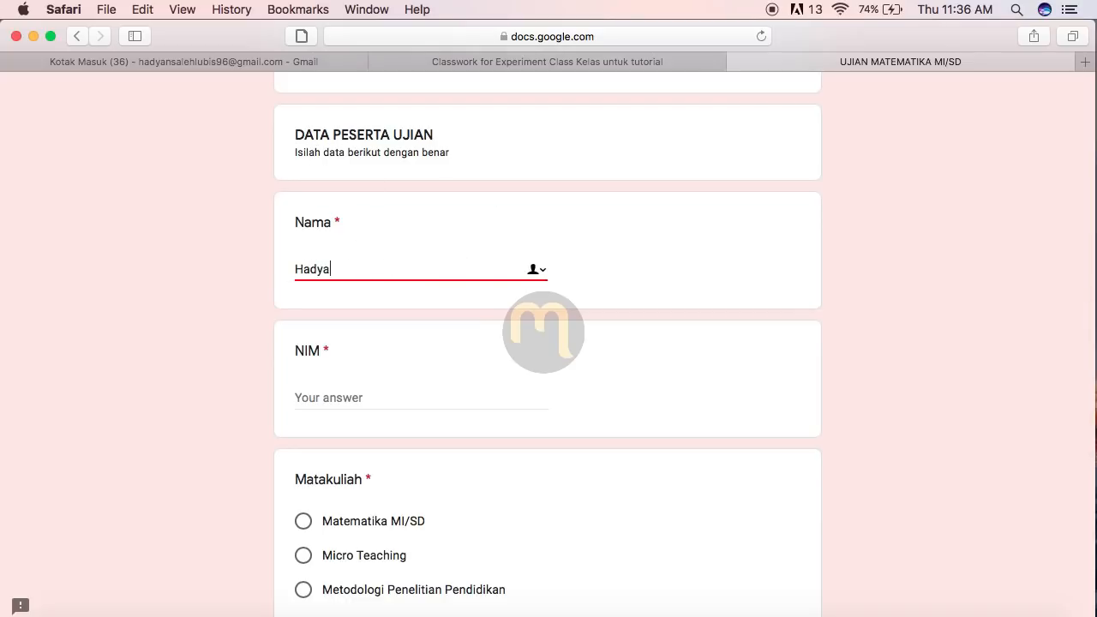
{"action": "scroll", "coordinate": [568, 339], "scroll_direction": "down", "scroll_amount": 3}
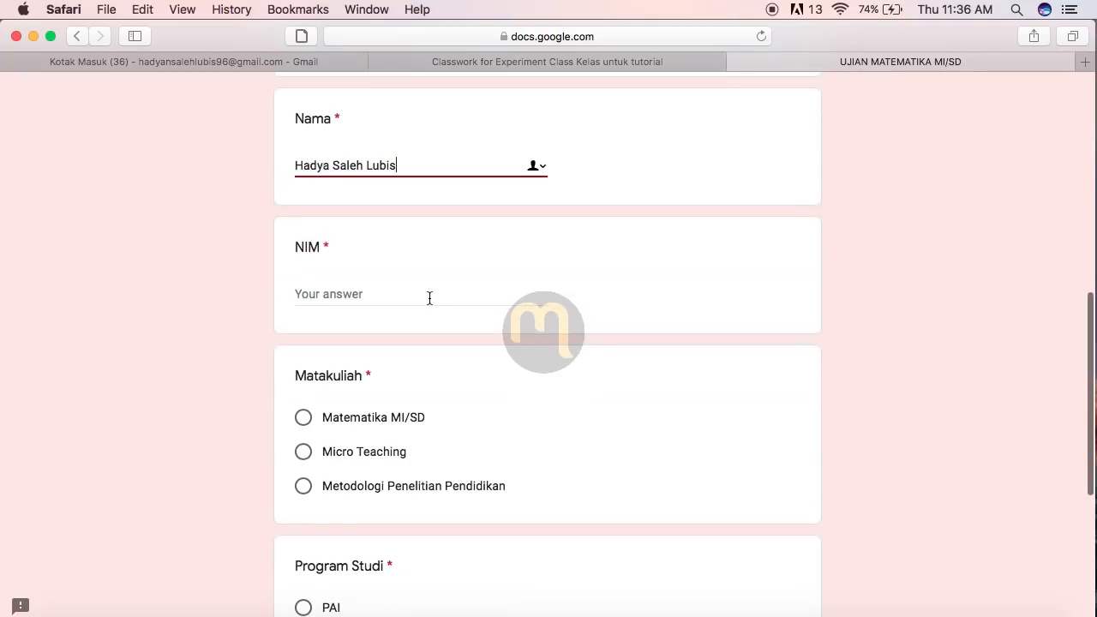
{"action": "left_click", "coordinate": [427, 297]}
{"action": "type", "text": "1234"}
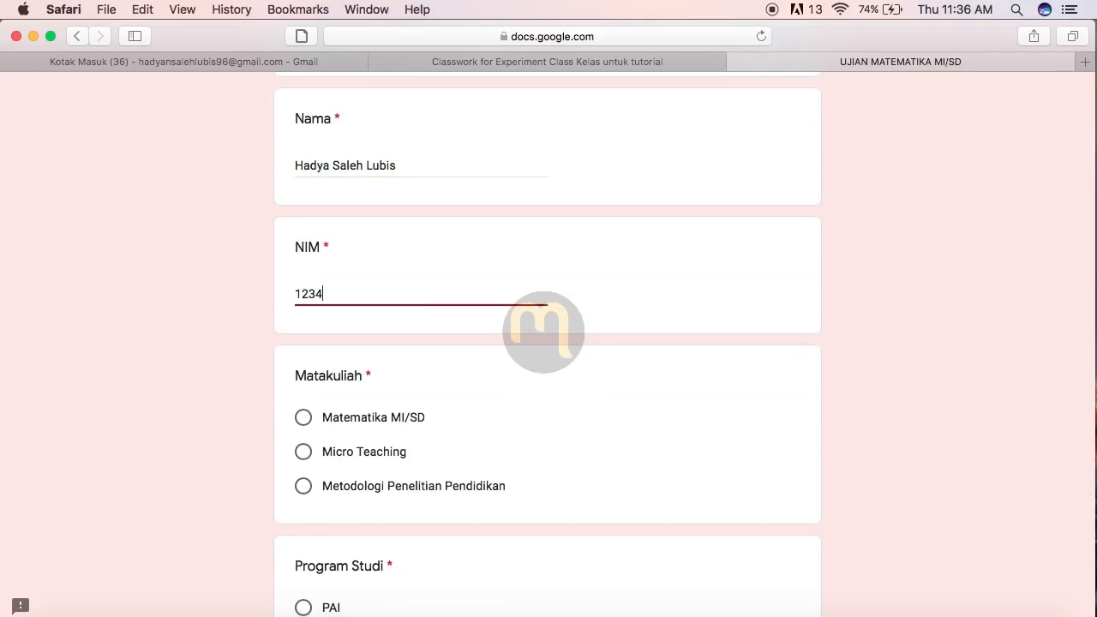
{"action": "type", "text": "56789"}
Step: Choose Matematika MI/SD as the course and PGMI as the programme, then continue
{"action": "scroll", "coordinate": [648, 426], "scroll_direction": "down", "scroll_amount": 4}
{"action": "left_click", "coordinate": [303, 267]}
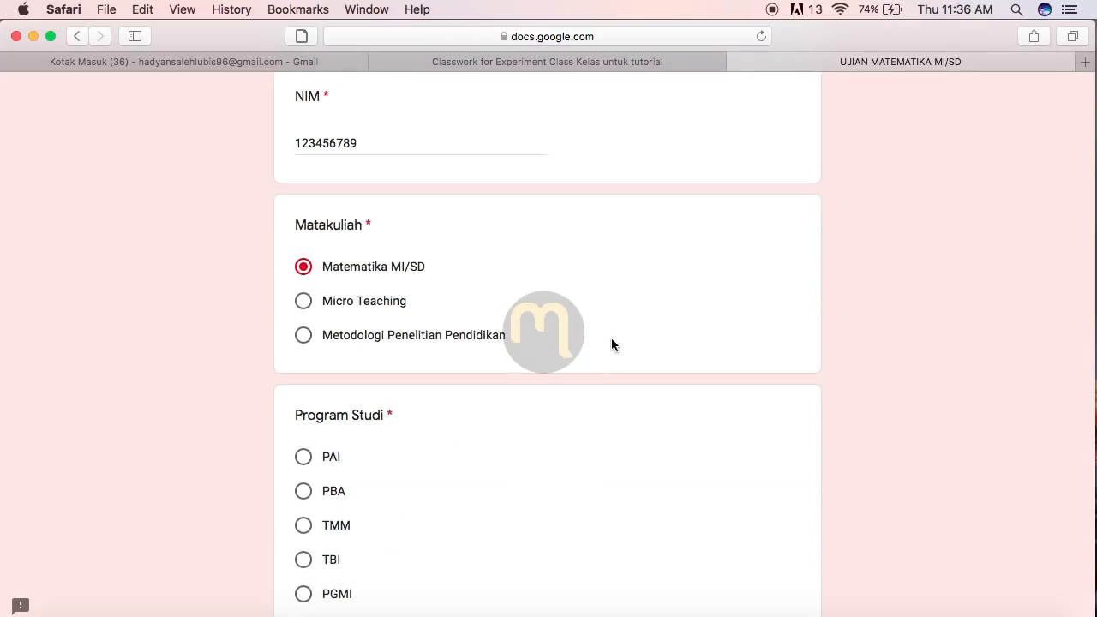
{"action": "scroll", "coordinate": [612, 347], "scroll_direction": "down", "scroll_amount": 5}
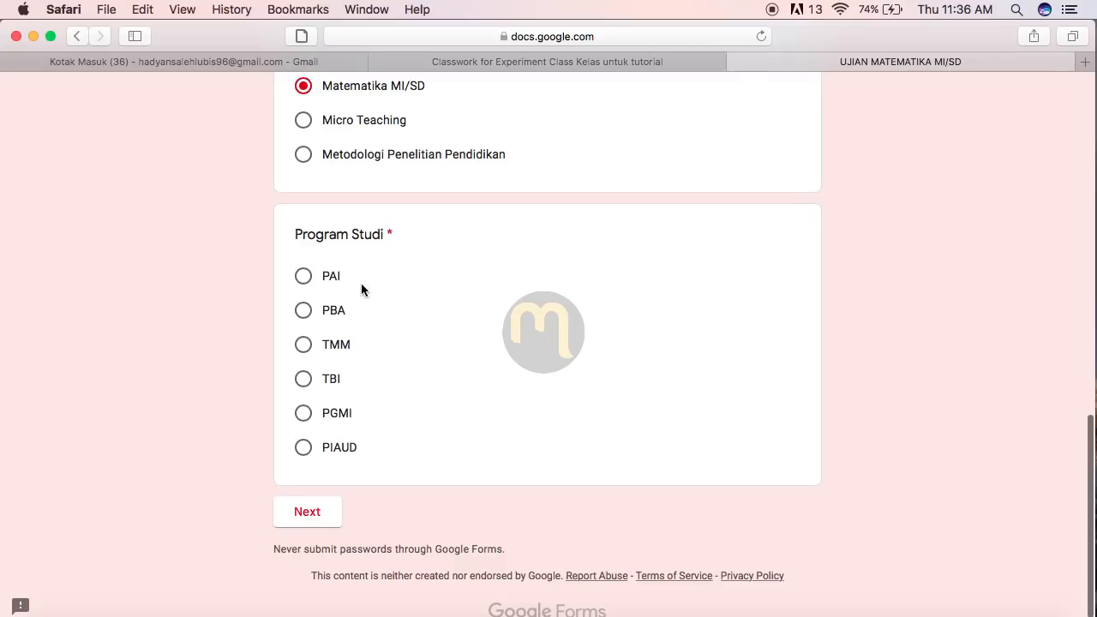
{"action": "left_click", "coordinate": [304, 414]}
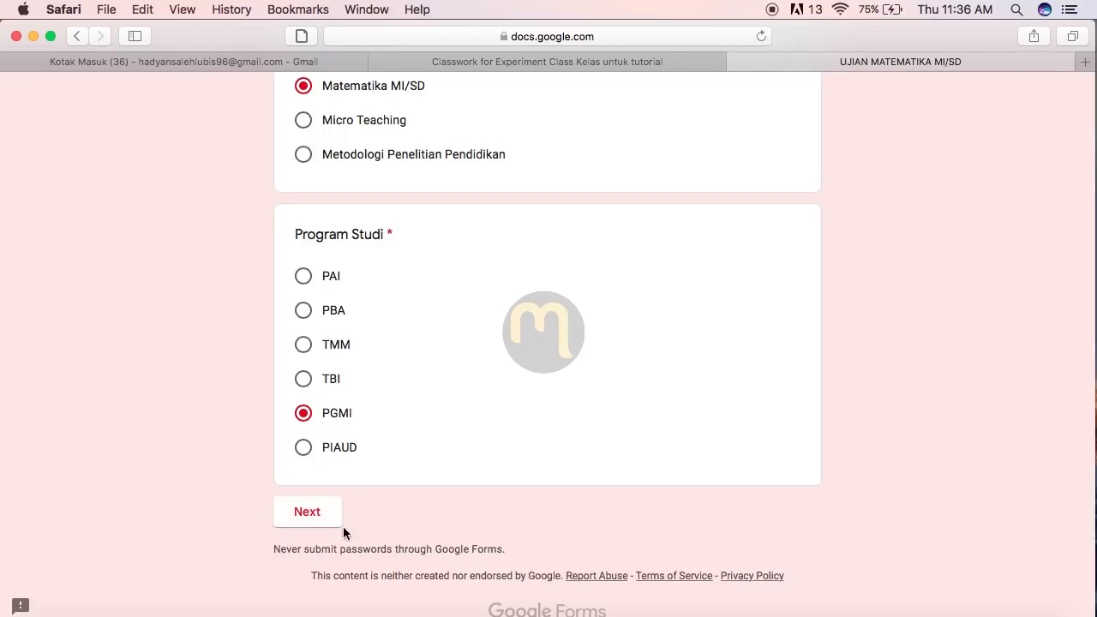
{"action": "left_click", "coordinate": [320, 517]}
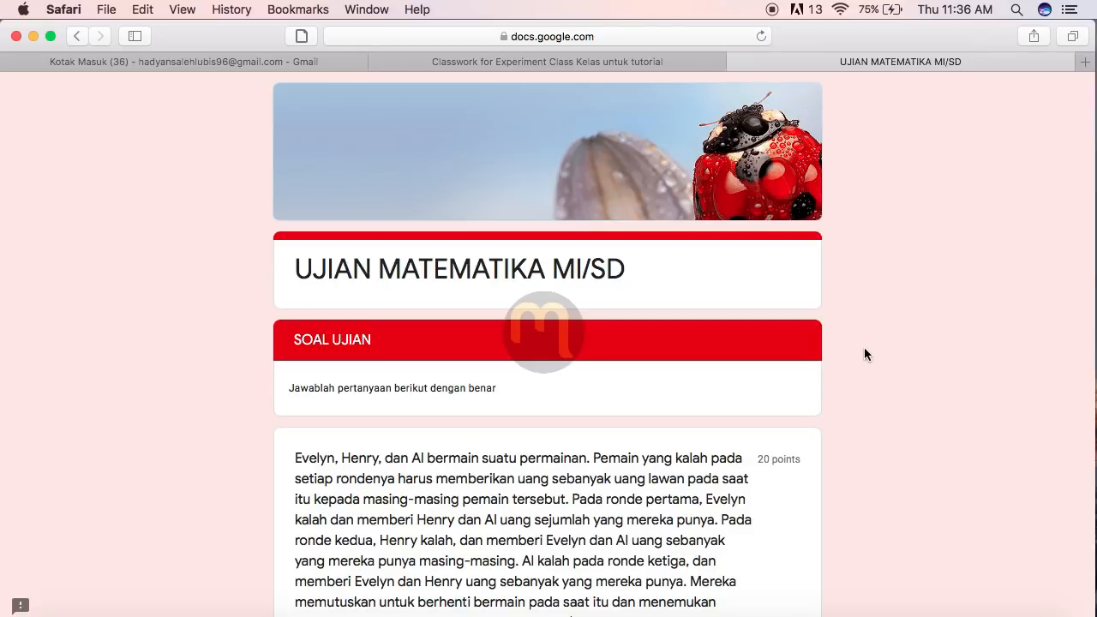
{"action": "scroll", "coordinate": [864, 349], "scroll_direction": "down", "scroll_amount": 2}
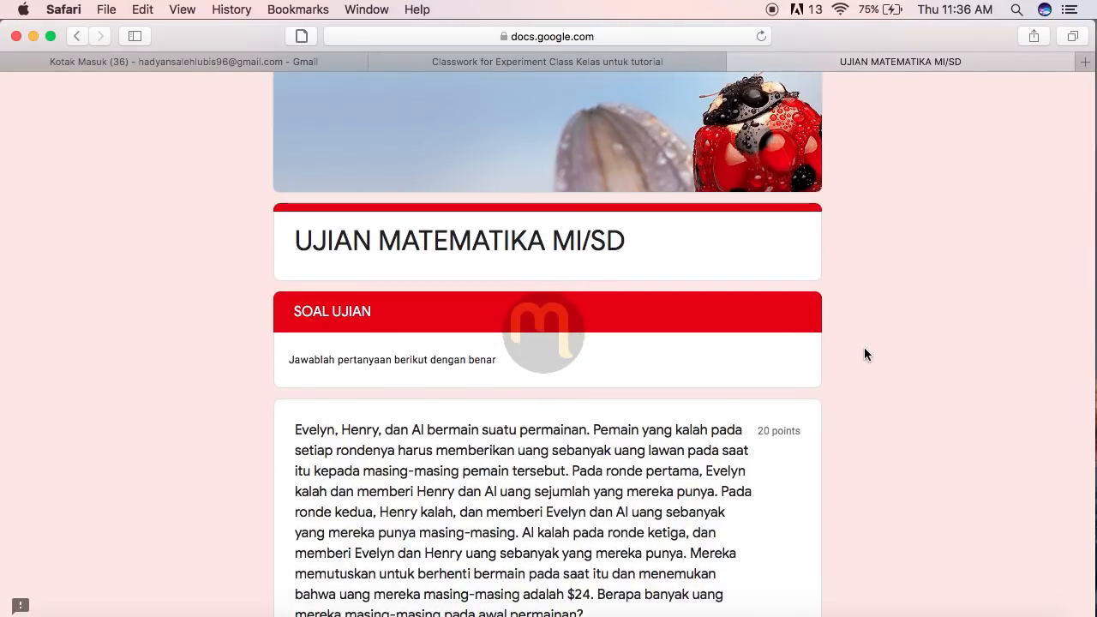
{"action": "scroll", "coordinate": [864, 354], "scroll_direction": "down", "scroll_amount": 1}
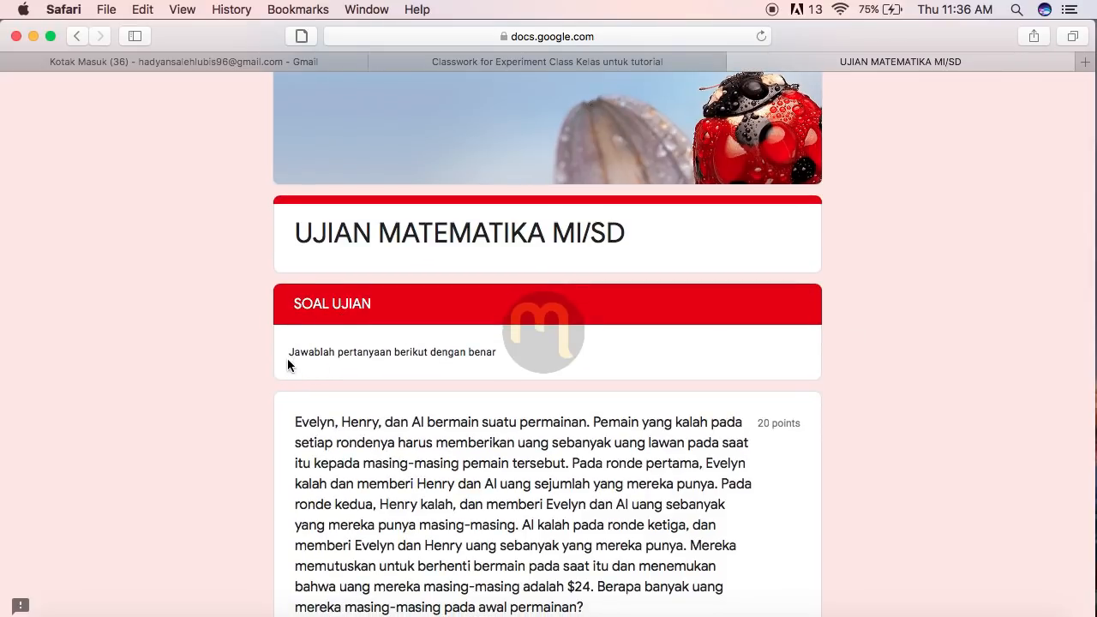
{"action": "left_click_drag", "start_coordinate": [291, 353], "coordinate": [527, 361]}
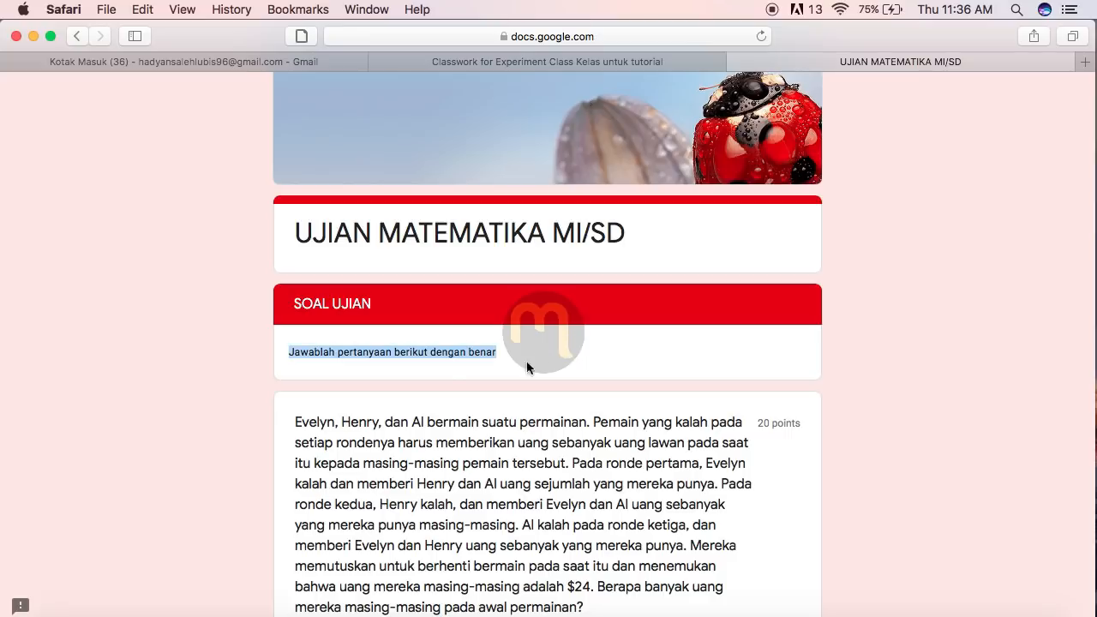
{"action": "scroll", "coordinate": [1052, 400], "scroll_direction": "down", "scroll_amount": 3}
{"action": "left_click", "coordinate": [911, 258]}
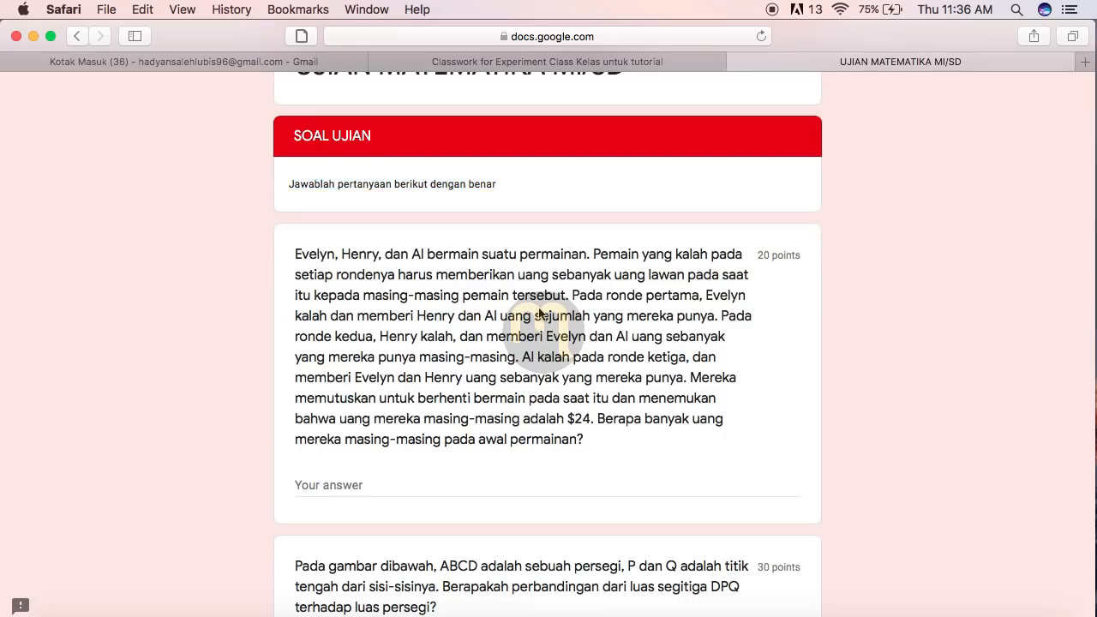
{"action": "scroll", "coordinate": [911, 428], "scroll_direction": "down", "scroll_amount": 5}
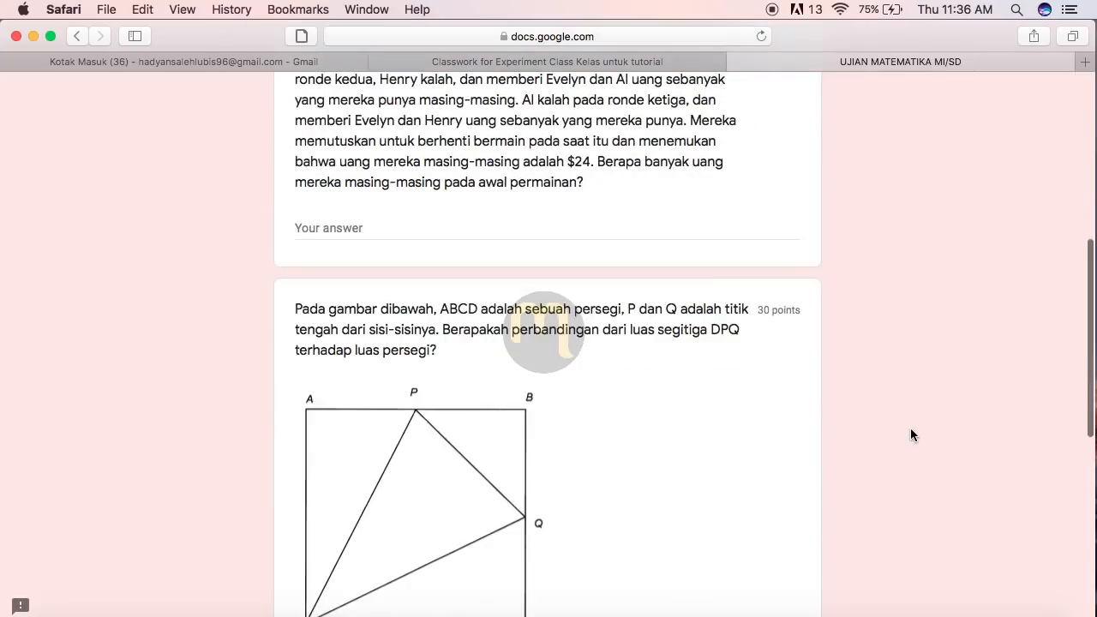
{"action": "scroll", "coordinate": [911, 429], "scroll_direction": "up", "scroll_amount": 5}
{"action": "scroll", "coordinate": [910, 436], "scroll_direction": "up", "scroll_amount": 2}
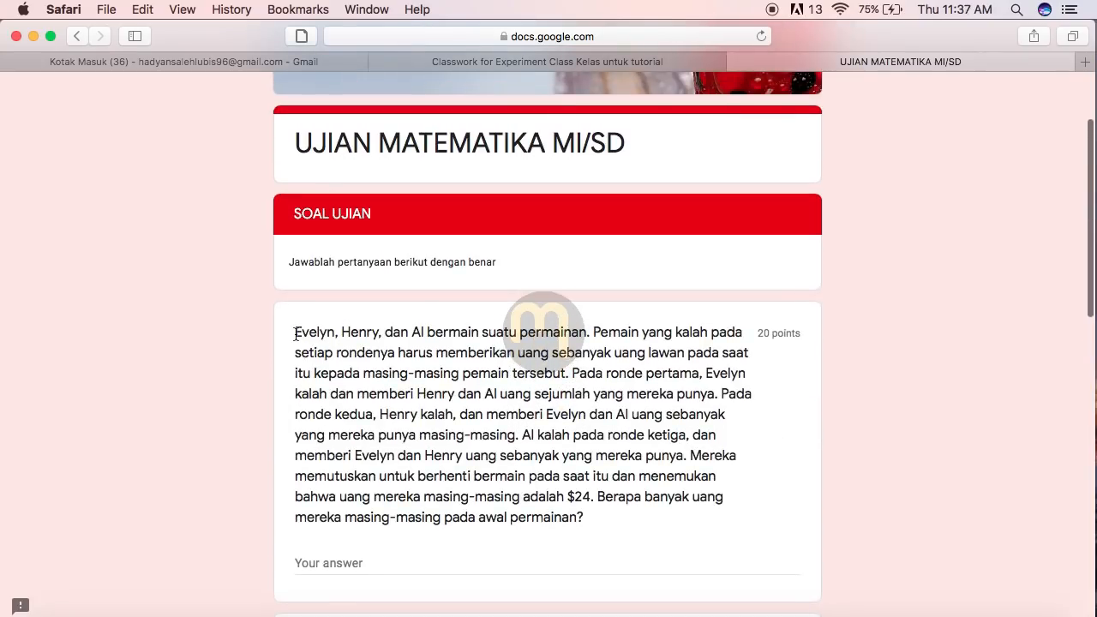
{"action": "left_click_drag", "start_coordinate": [294, 331], "coordinate": [603, 525]}
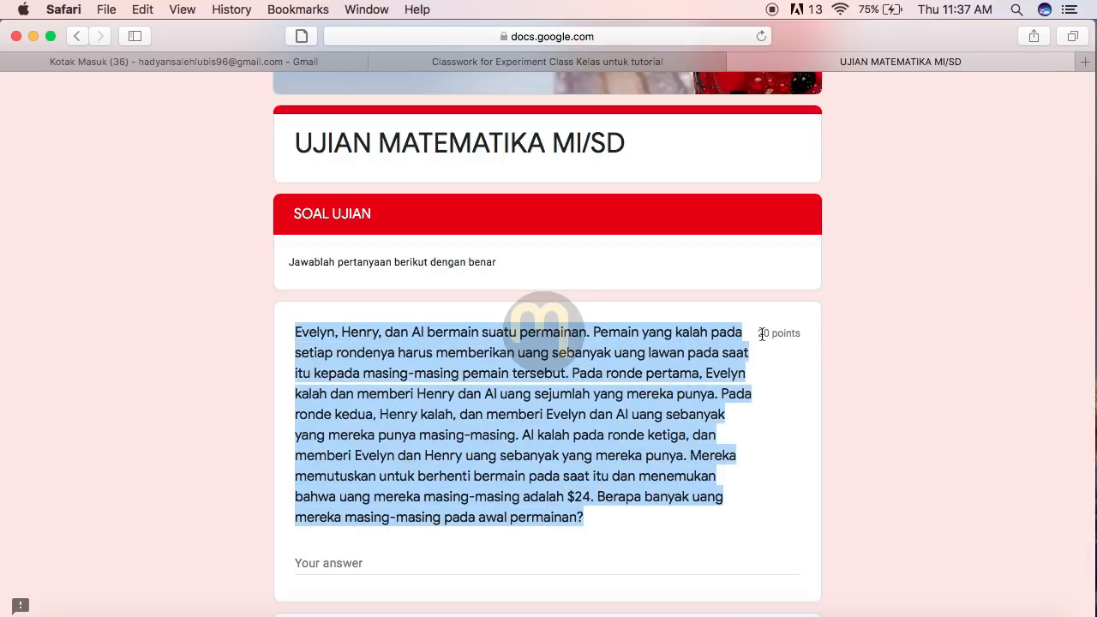
{"action": "left_click_drag", "start_coordinate": [760, 334], "coordinate": [820, 335]}
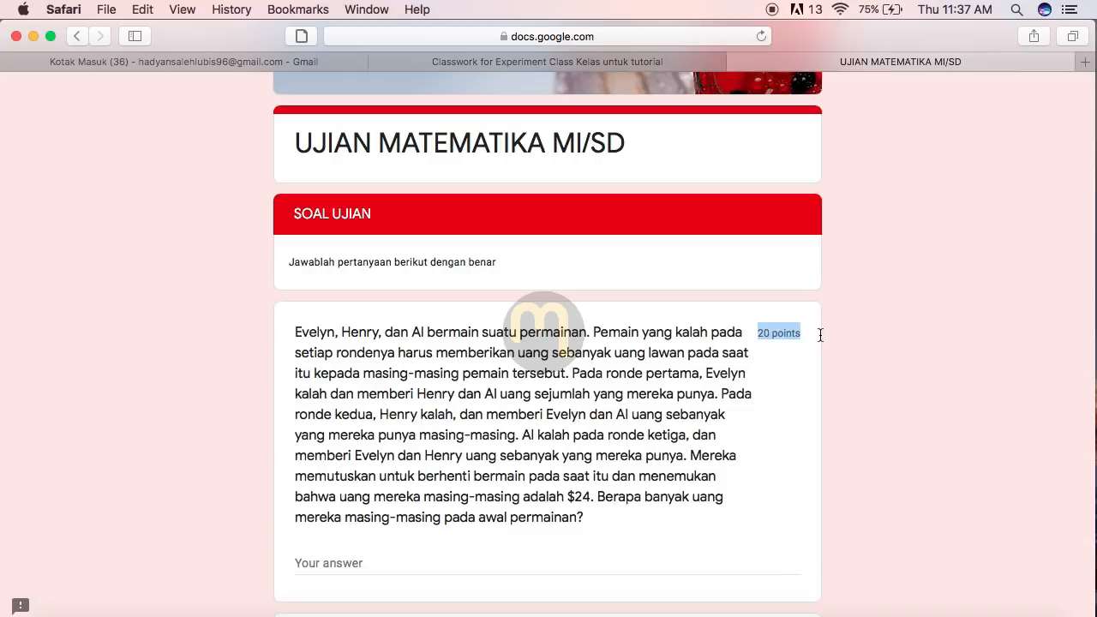
{"action": "left_click", "coordinate": [886, 418]}
{"action": "scroll", "coordinate": [885, 417], "scroll_direction": "down", "scroll_amount": 5}
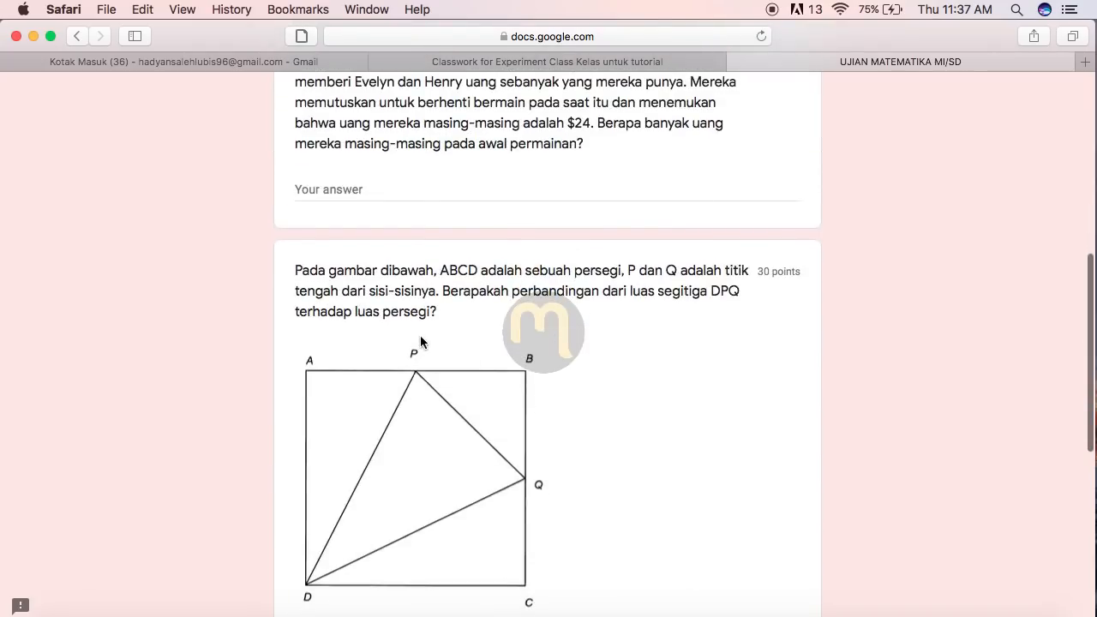
{"action": "scroll", "coordinate": [441, 343], "scroll_direction": "down", "scroll_amount": 1}
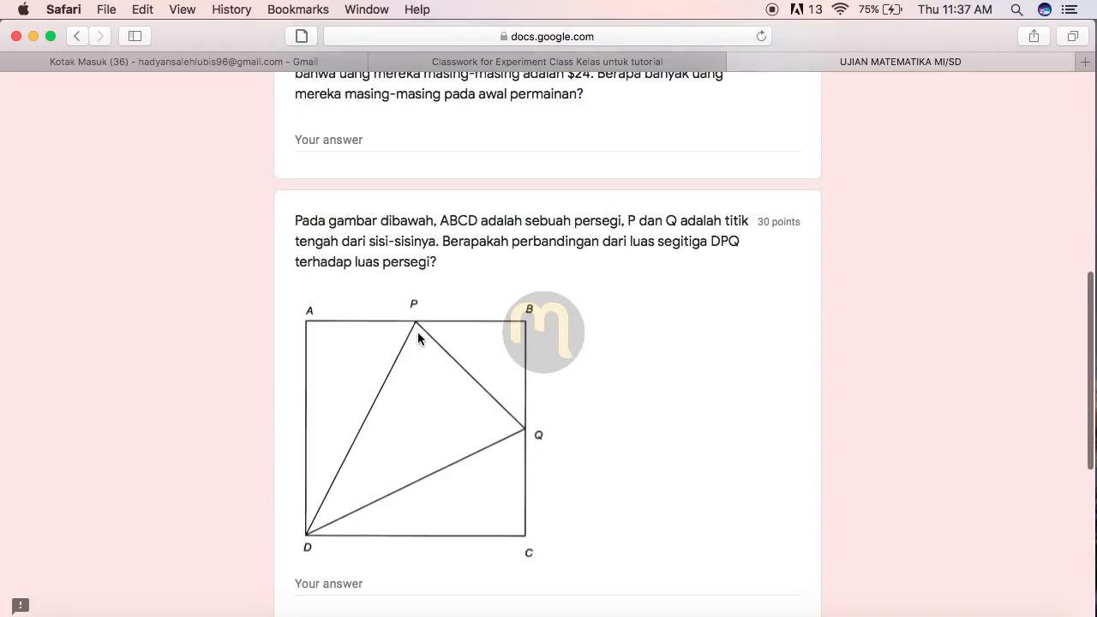
{"action": "triple_click", "coordinate": [295, 221]}
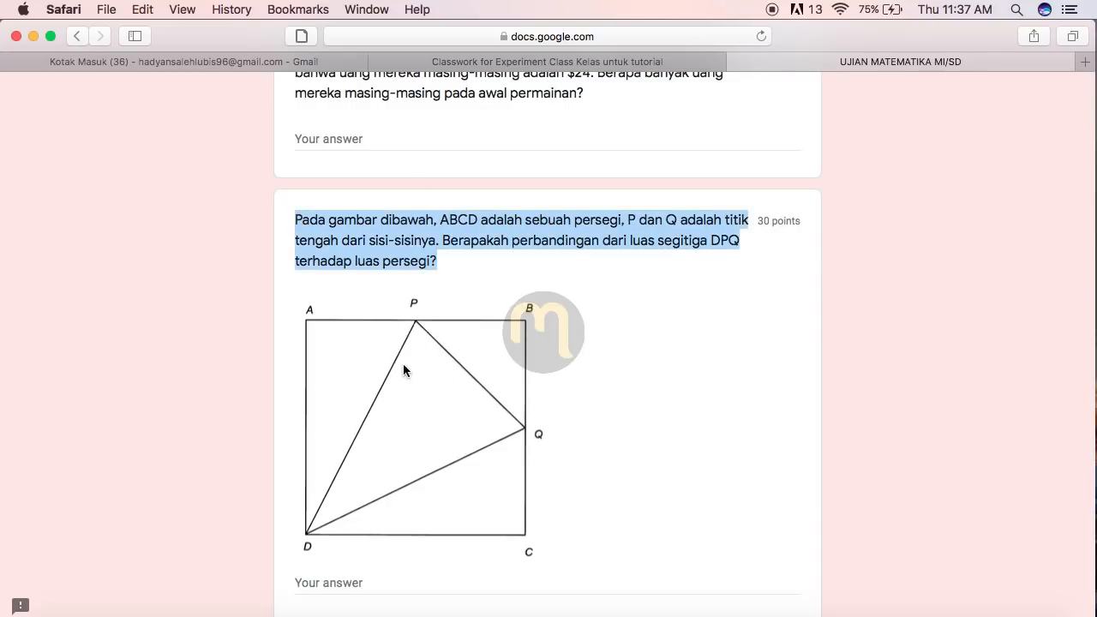
{"action": "left_click", "coordinate": [718, 242]}
{"action": "left_click_drag", "start_coordinate": [756, 220], "coordinate": [807, 222]}
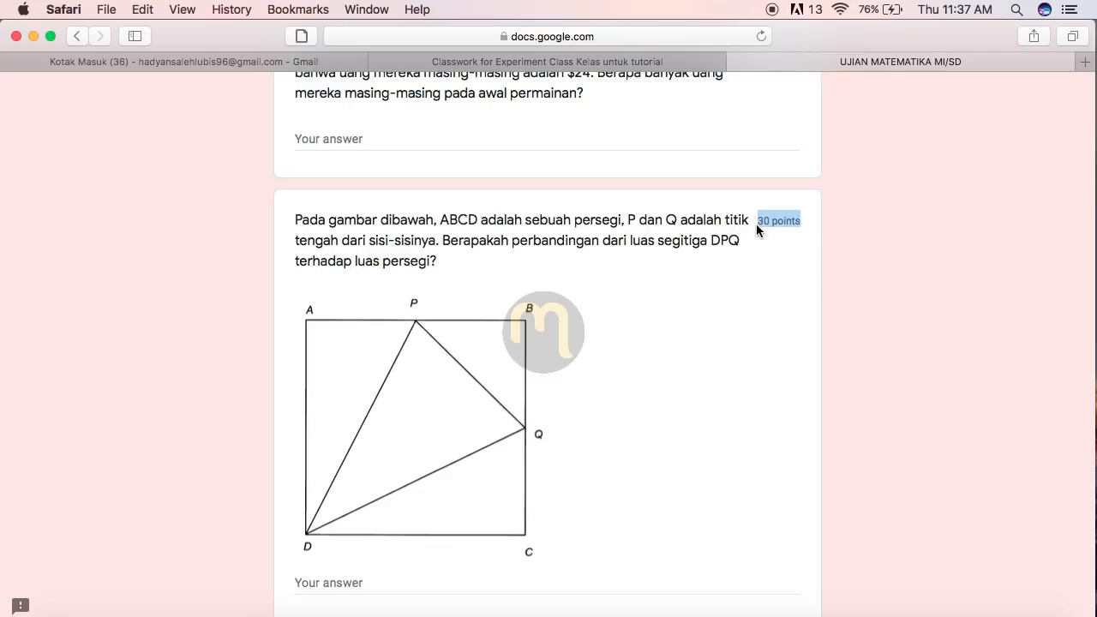
{"action": "scroll", "coordinate": [773, 296], "scroll_direction": "down", "scroll_amount": 2}
{"action": "scroll", "coordinate": [862, 198], "scroll_direction": "up", "scroll_amount": 5}
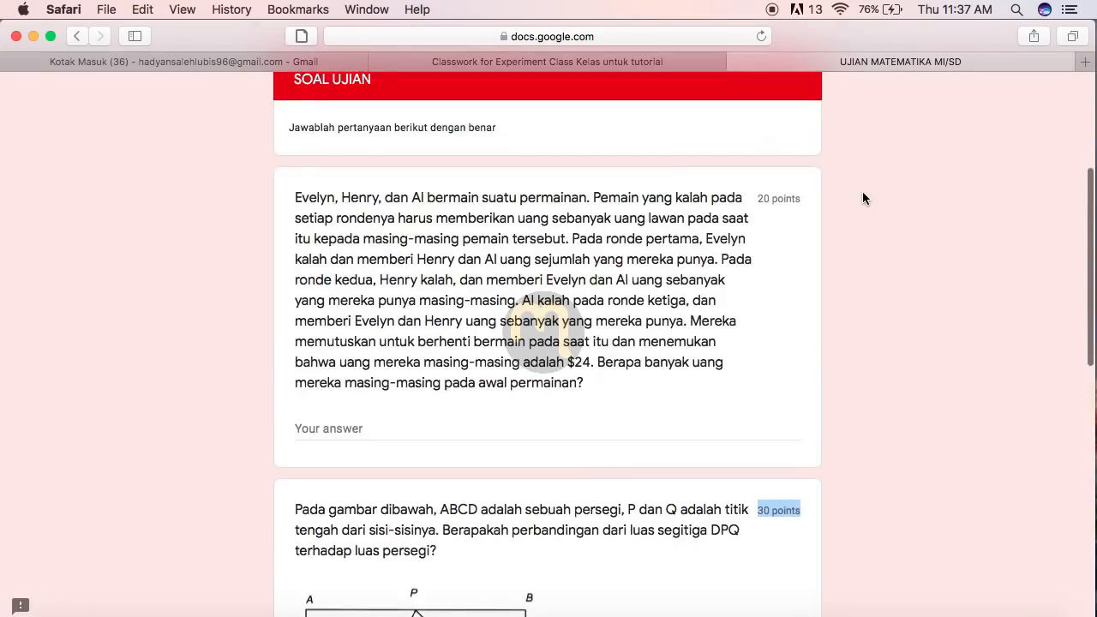
{"action": "scroll", "coordinate": [862, 196], "scroll_direction": "up", "scroll_amount": 2}
{"action": "scroll", "coordinate": [862, 196], "scroll_direction": "down", "scroll_amount": 5}
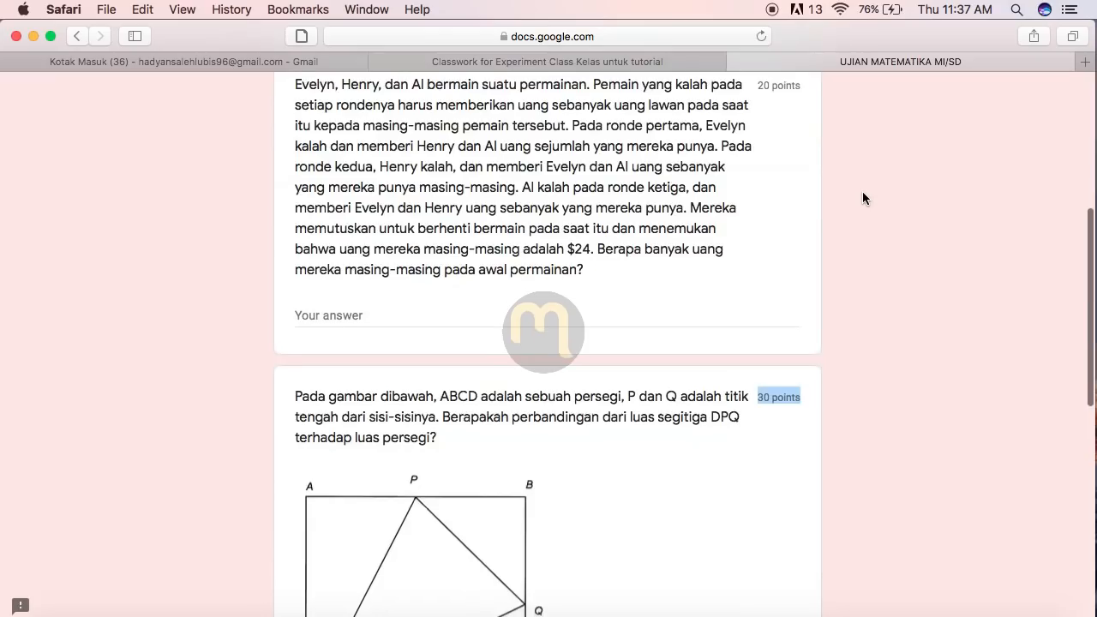
{"action": "left_click", "coordinate": [342, 315]}
{"action": "left_click", "coordinate": [839, 276]}
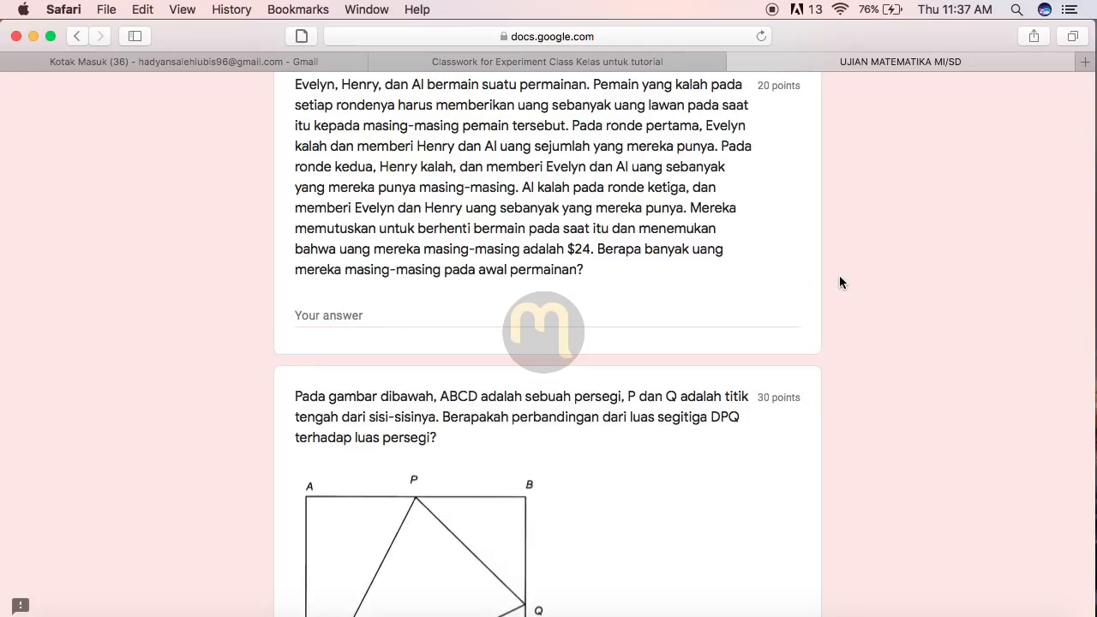
{"action": "left_click", "coordinate": [311, 317]}
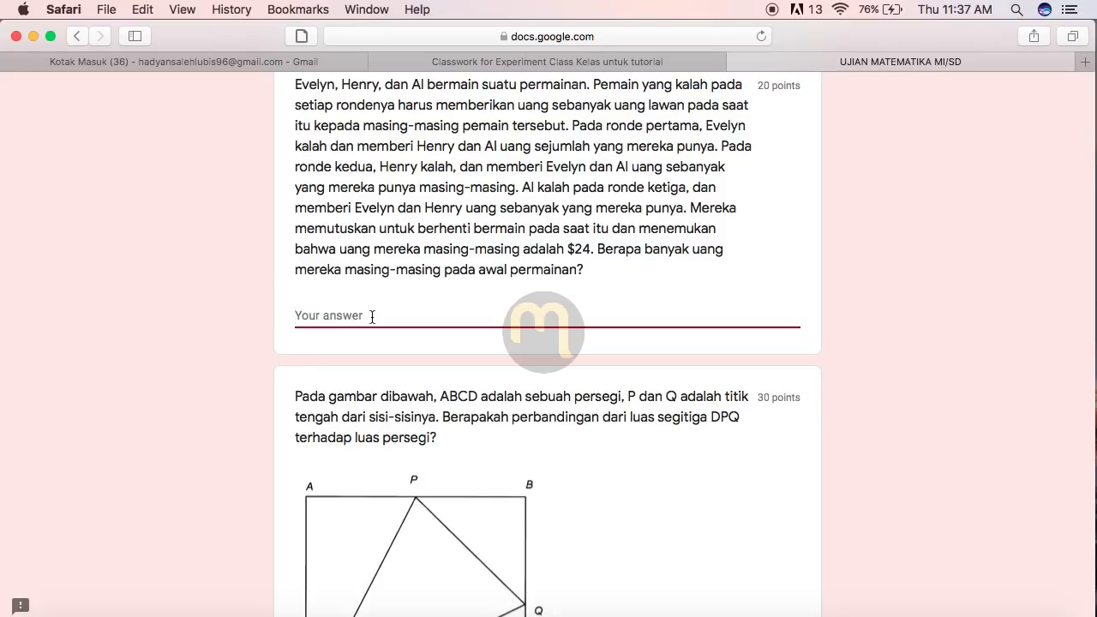
Step: Paste the 'Jawaban siswa/mahasiswa' text into the four essay answers, including square-diagram, Van Hiele and strategies
{"action": "type", "text": "Jawaban siswa/mahasiswa Jawaban siswa/mahasiswa Jawaban siswa/mahasiswa Jawaban siswa/mahasiswa Jawaban siswa/mahasiswa Jawaban siswa/mahasiswa Jawaban siswa/mahasiswa Jawaban siswa/mahasiswa Jawaban siswa/mahasiswa Jawaban siswa/mahasiswa Jawaban siswa/mahasiswa Jawaban siswa/mahasiswa Jawaban siswa/mahasiswa Jawaban siswa/mahasiswa"}
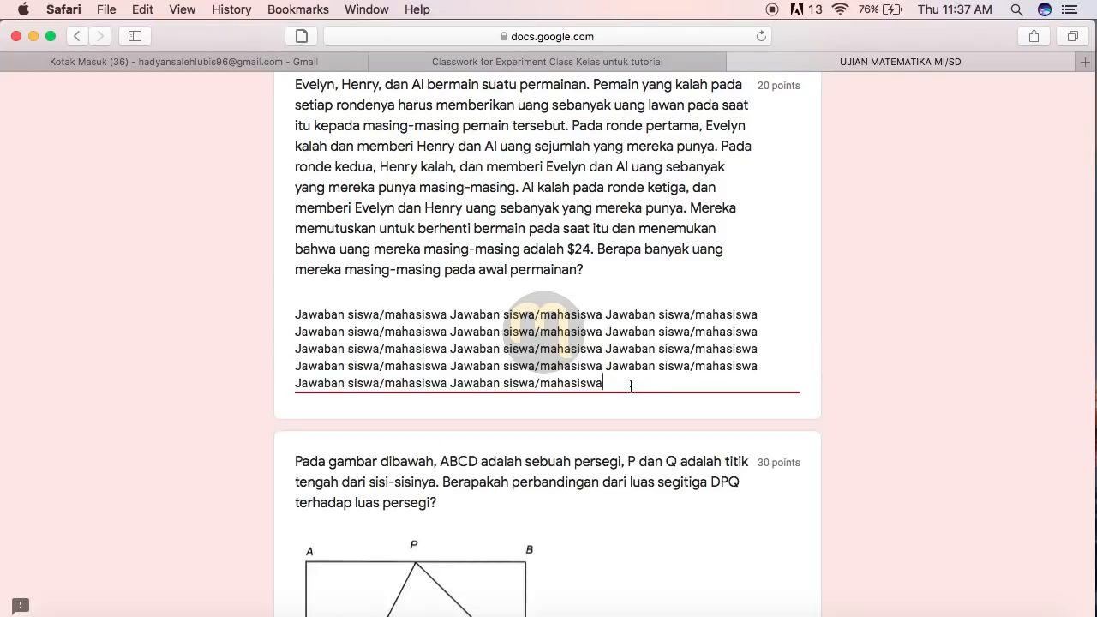
{"action": "scroll", "coordinate": [631, 386], "scroll_direction": "down", "scroll_amount": 10}
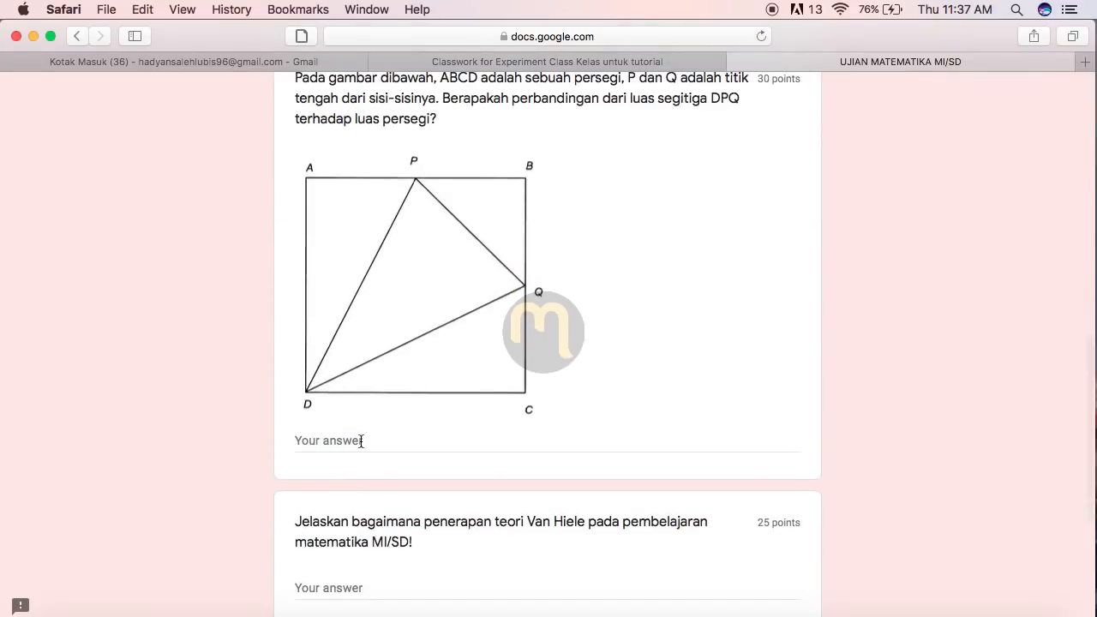
{"action": "left_click", "coordinate": [298, 441]}
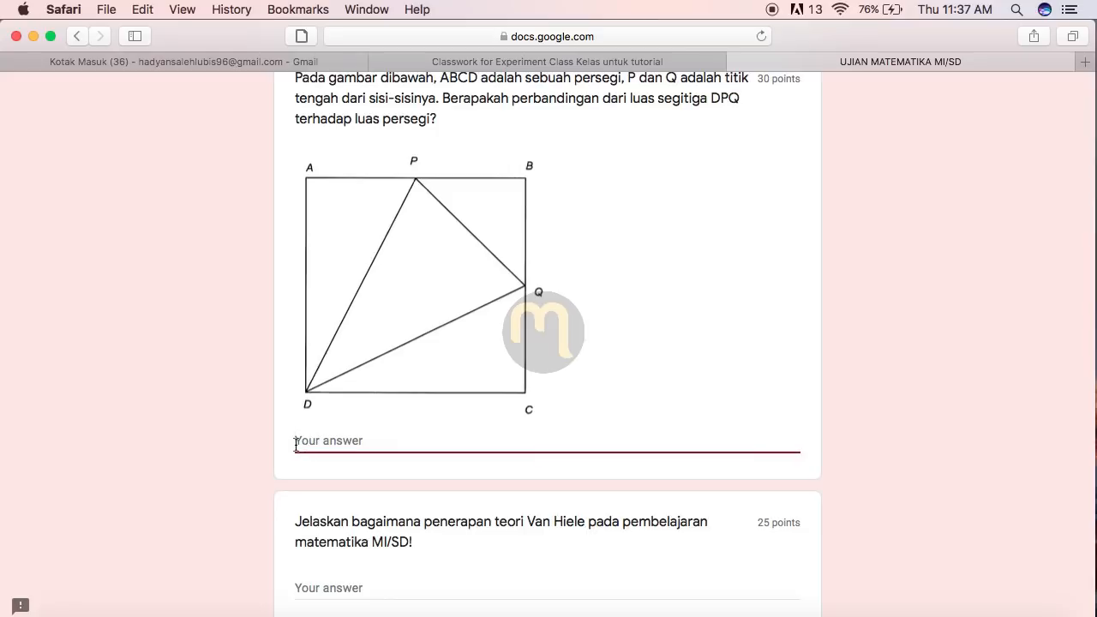
{"action": "type", "text": "Jawaban siswa/mahasiswa Jawaban siswa/mahasiswa Jawaban siswa/mahasiswa Jawaban siswa/mahasiswa Jawaban siswa/mahasiswa Jawaban siswa/mahasiswa Jawaban siswa/mahasiswa Jawaban siswa/mahasiswa Jawaban siswa/mahasiswa Jawaban siswa/mahasiswa Jawaban siswa/mahasiswa Jawaban siswa/mahasiswa Jawaban siswa/mahasiswa Jawaban siswa/mahasiswa"}
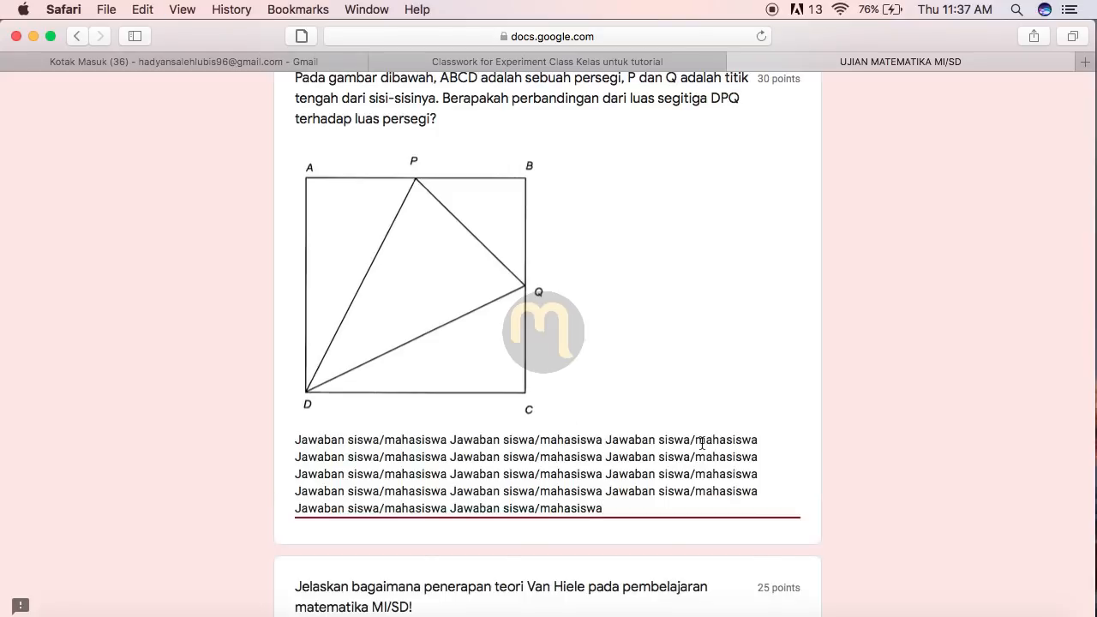
{"action": "scroll", "coordinate": [702, 443], "scroll_direction": "down", "scroll_amount": 5}
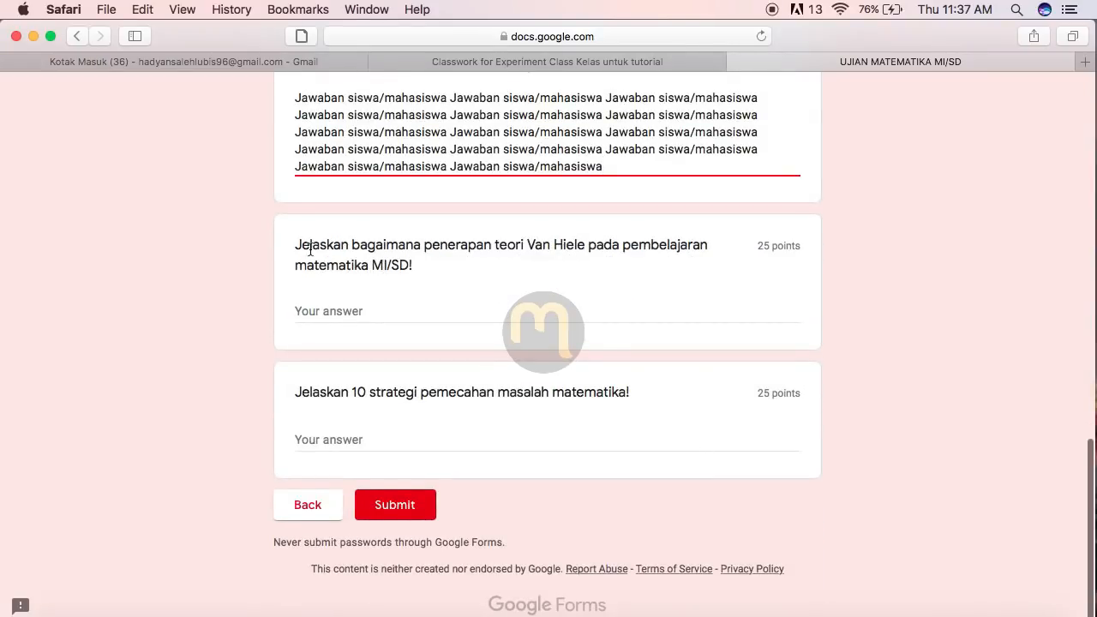
{"action": "left_click", "coordinate": [343, 306]}
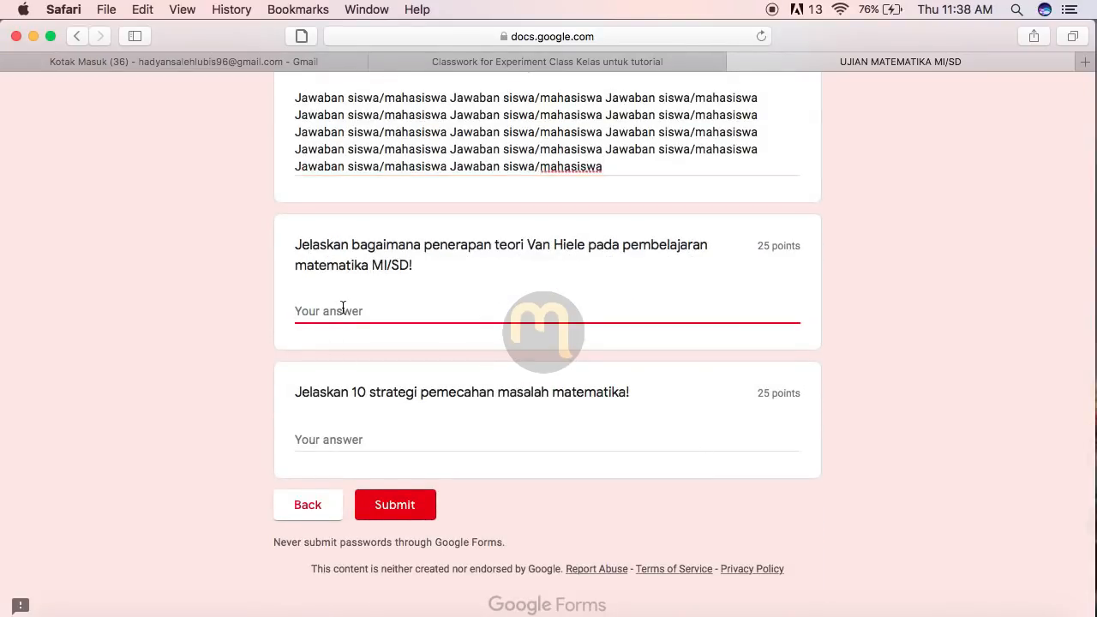
{"action": "type", "text": "Jawaban siswa/mahasiswa Jawaban siswa/mahasiswa Jawaban siswa/mahasiswa Jawaban siswa/mahasiswa Jawaban siswa/mahasiswa Jawaban siswa/mahasiswa Jawaban siswa/mahasiswa Jawaban siswa/mahasiswa Jawaban siswa/mahasiswa Jawaban siswa/mahasiswa Jawaban siswa/mahasiswa Jawaban siswa/mahasiswa Jawaban siswa/mahasiswa Jawaban siswa/mahasiswa"}
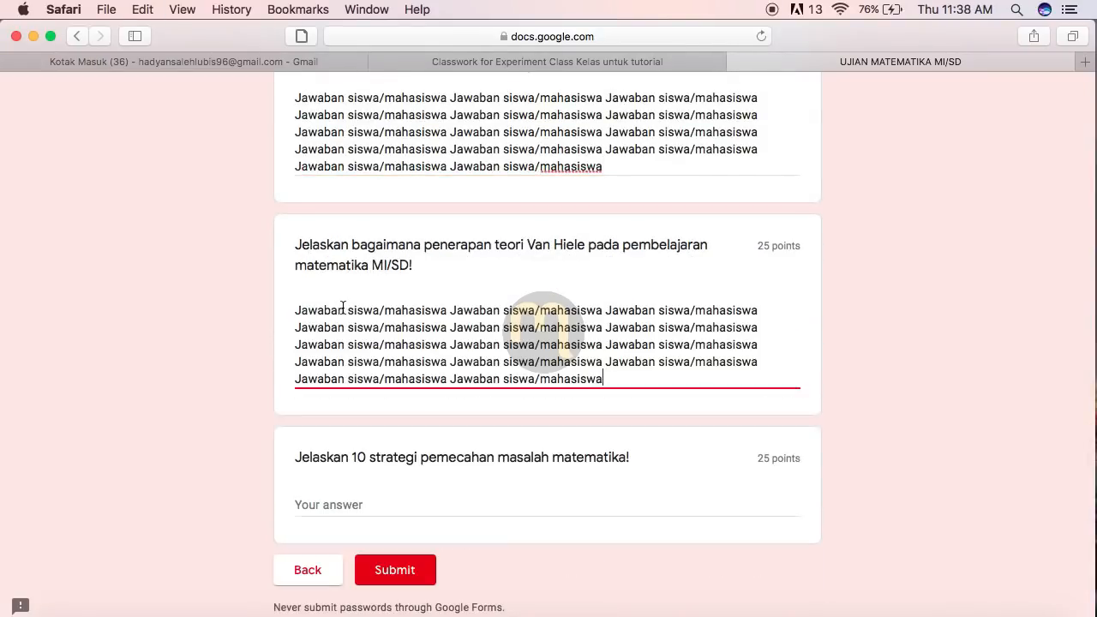
{"action": "left_click", "coordinate": [331, 509]}
{"action": "type", "text": "Jawaban siswa/mahasiswa Jawaban siswa/mahasiswa Jawaban siswa/mahasiswa Jawaban siswa/mahasiswa Jawaban siswa/mahasiswa Jawaban siswa/mahasiswa Jawaban siswa/mahasiswa Jawaban siswa/mahasiswa Jawaban siswa/mahasiswa Jawaban siswa/mahasiswa Jawaban siswa/mahasiswa Jawaban siswa/mahasiswa Jawaban siswa/mahasiswa Jawaban siswa/mahasiswa"}
{"action": "scroll", "coordinate": [848, 351], "scroll_direction": "up", "scroll_amount": 2}
{"action": "scroll", "coordinate": [849, 352], "scroll_direction": "down", "scroll_amount": 2}
{"action": "scroll", "coordinate": [848, 359], "scroll_direction": "down", "scroll_amount": 1}
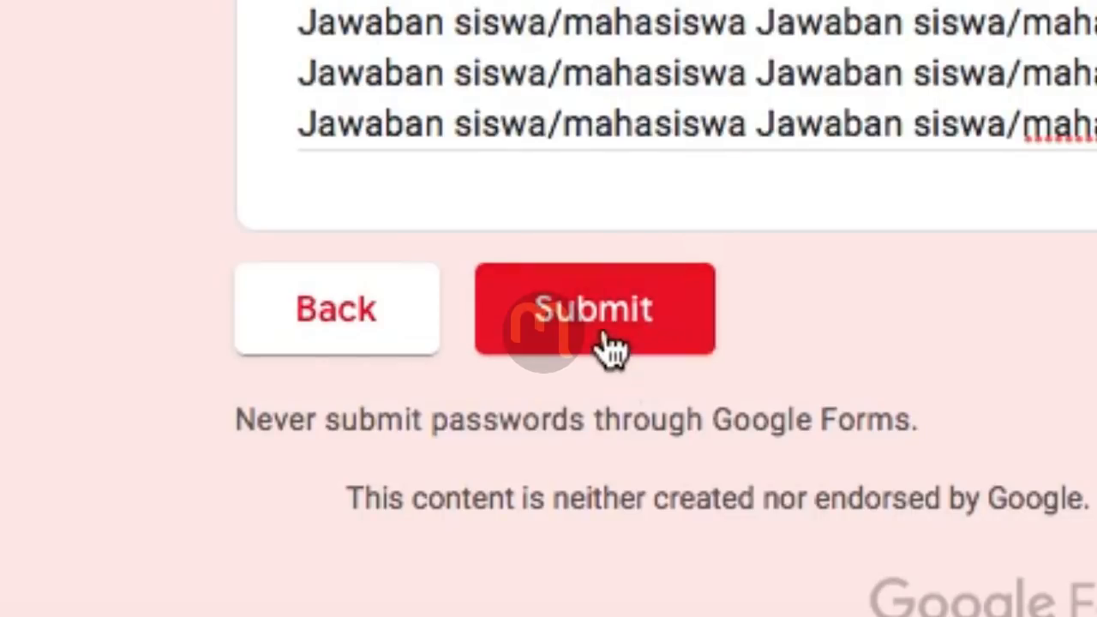
Step: Submit the completed exam form
{"action": "left_click", "coordinate": [599, 307]}
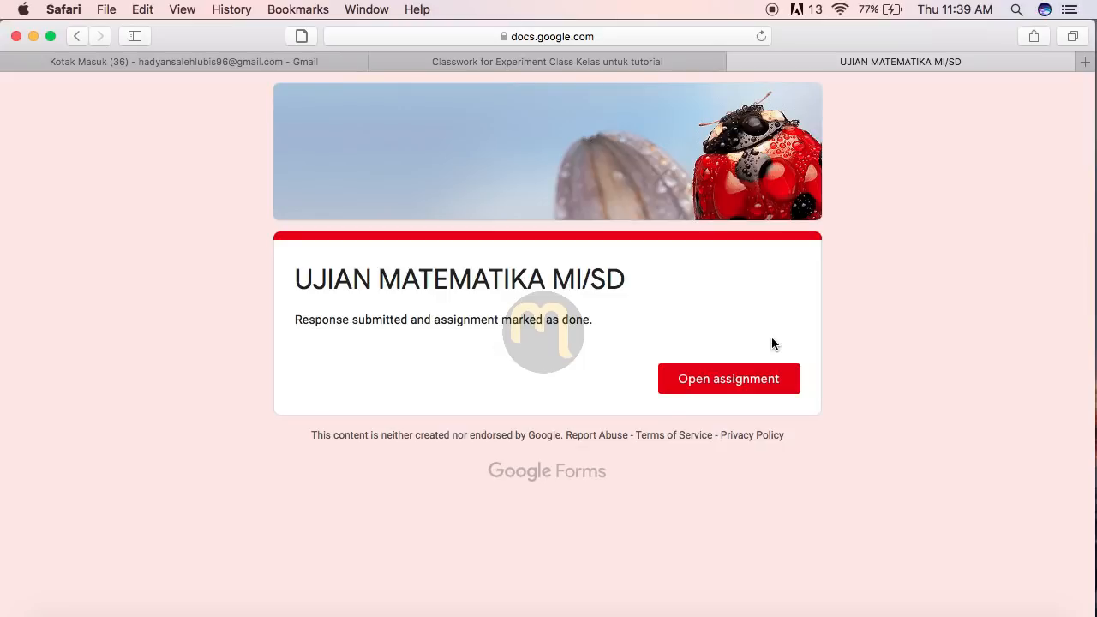
Step: Return to the assignment in Classroom, then launch Google Drive from the Google apps grid
{"action": "left_click", "coordinate": [725, 385]}
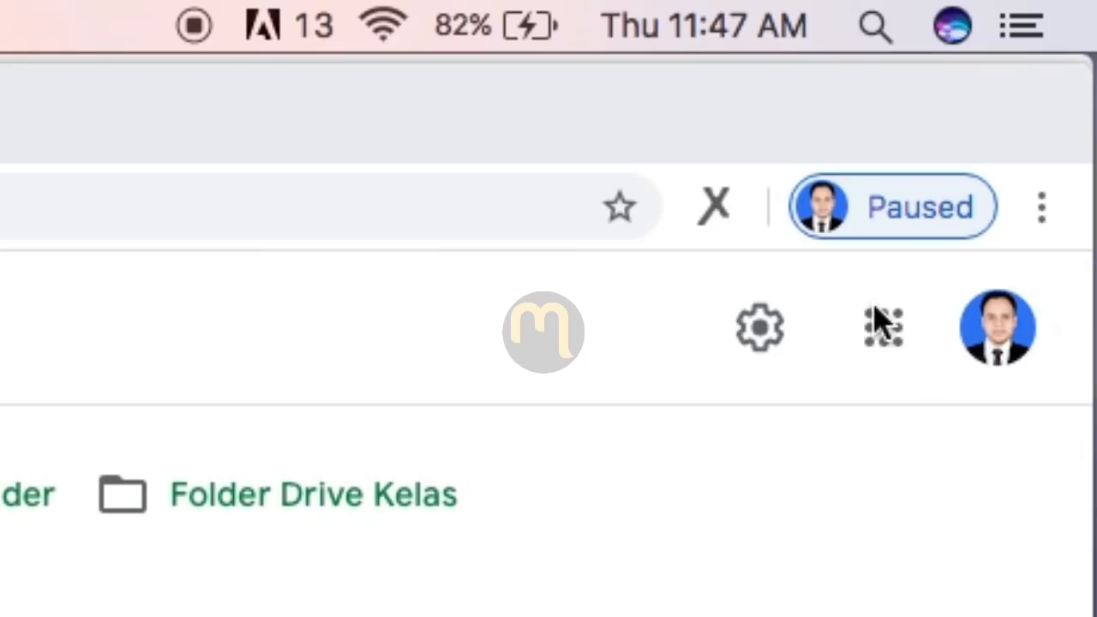
{"action": "left_click", "coordinate": [890, 327]}
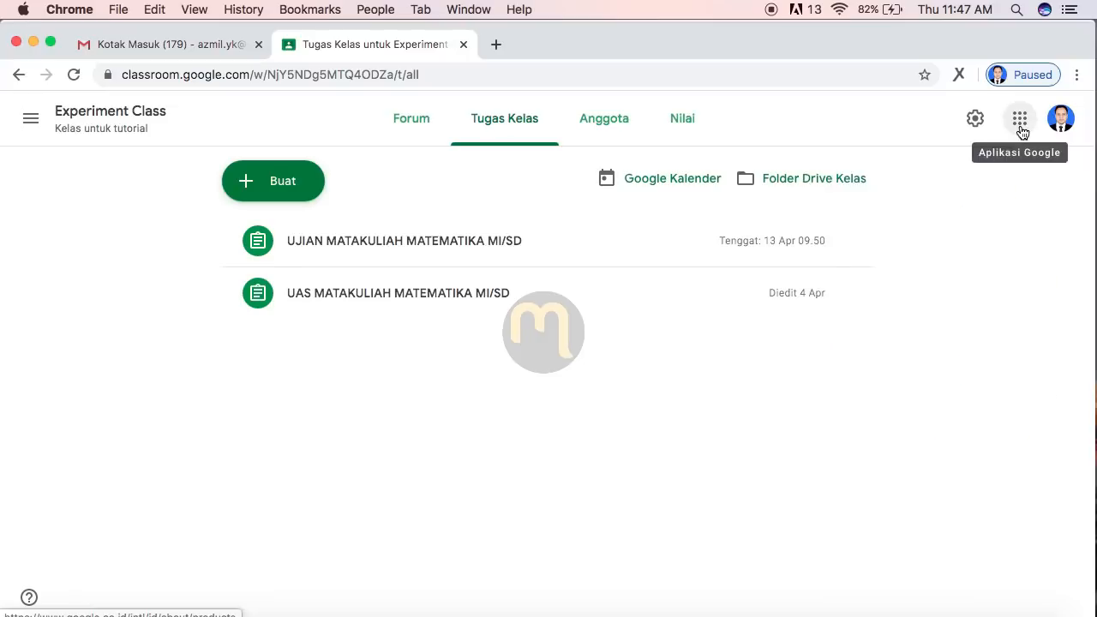
{"action": "left_click", "coordinate": [885, 329]}
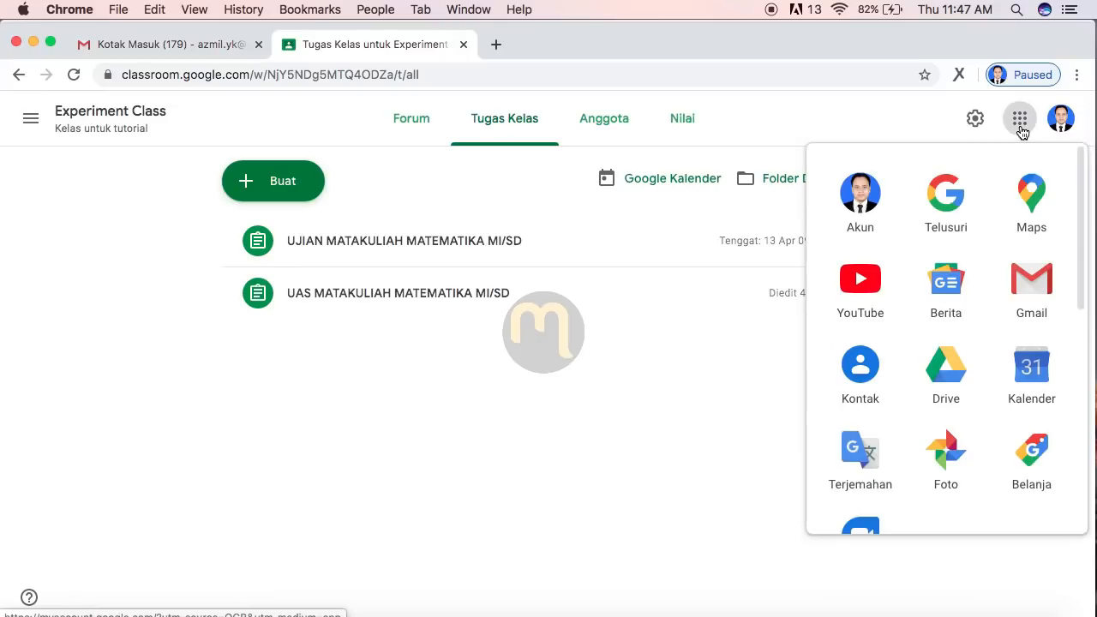
{"action": "left_click", "coordinate": [957, 370]}
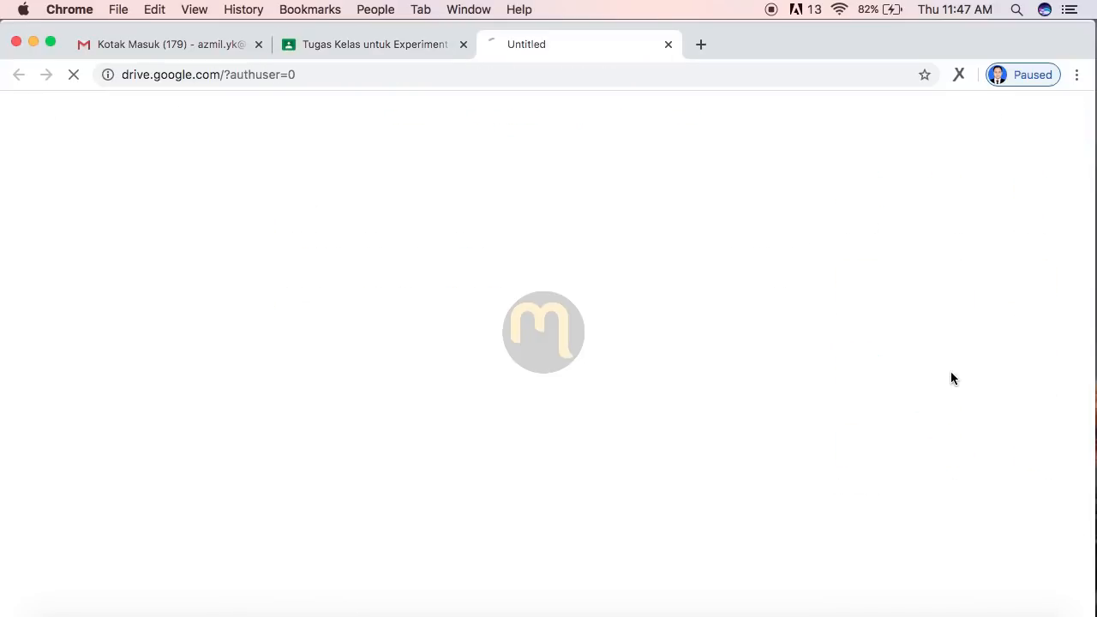
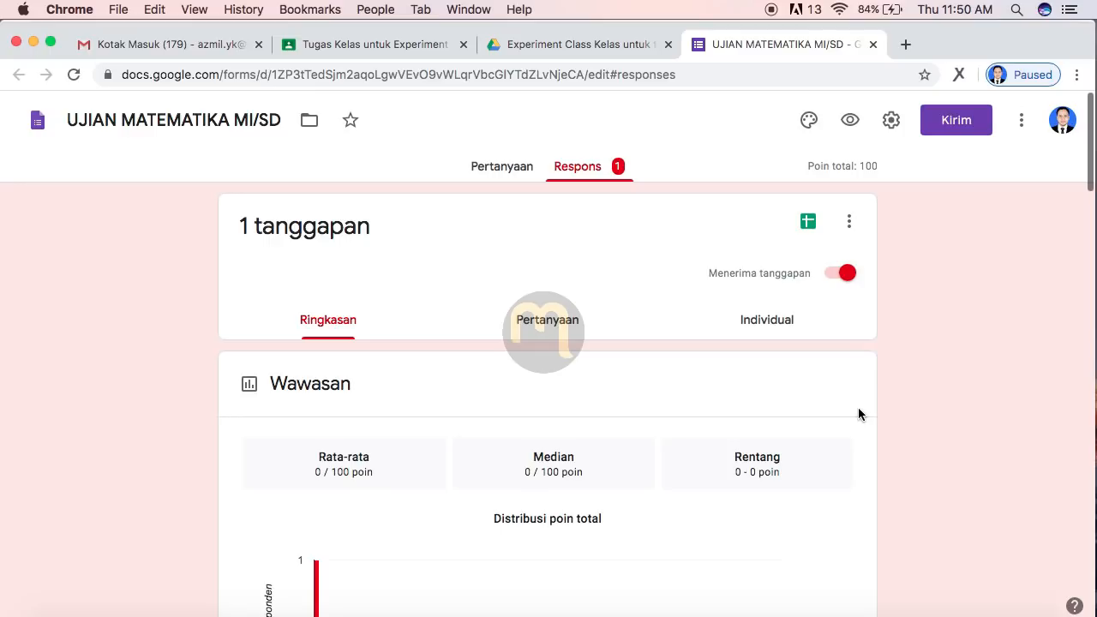
Step: Switch to the Individual view of the single response, scored 0 of 100 and unreleased
{"action": "left_click", "coordinate": [762, 324]}
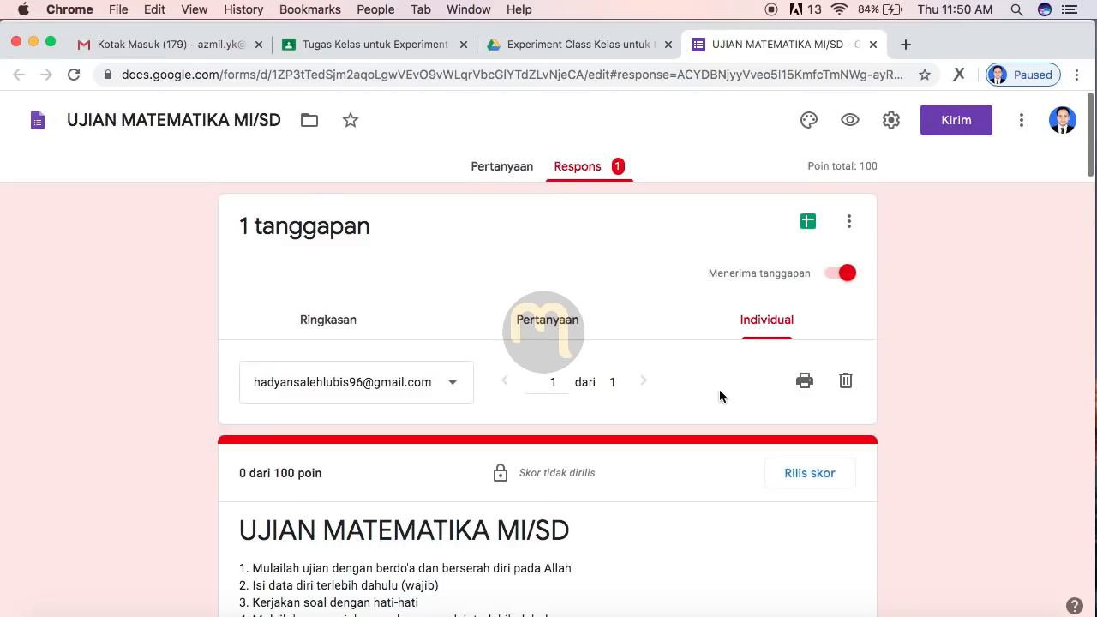
{"action": "scroll", "coordinate": [719, 389], "scroll_direction": "down", "scroll_amount": 2}
{"action": "scroll", "coordinate": [719, 396], "scroll_direction": "up", "scroll_amount": 1}
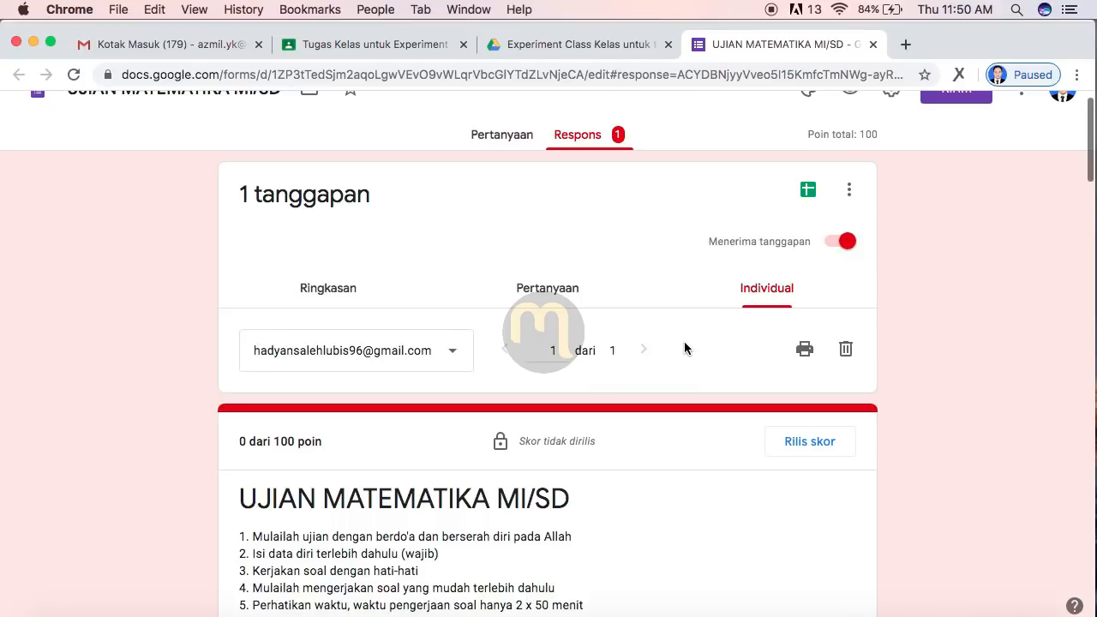
{"action": "scroll", "coordinate": [910, 547], "scroll_direction": "down", "scroll_amount": 2}
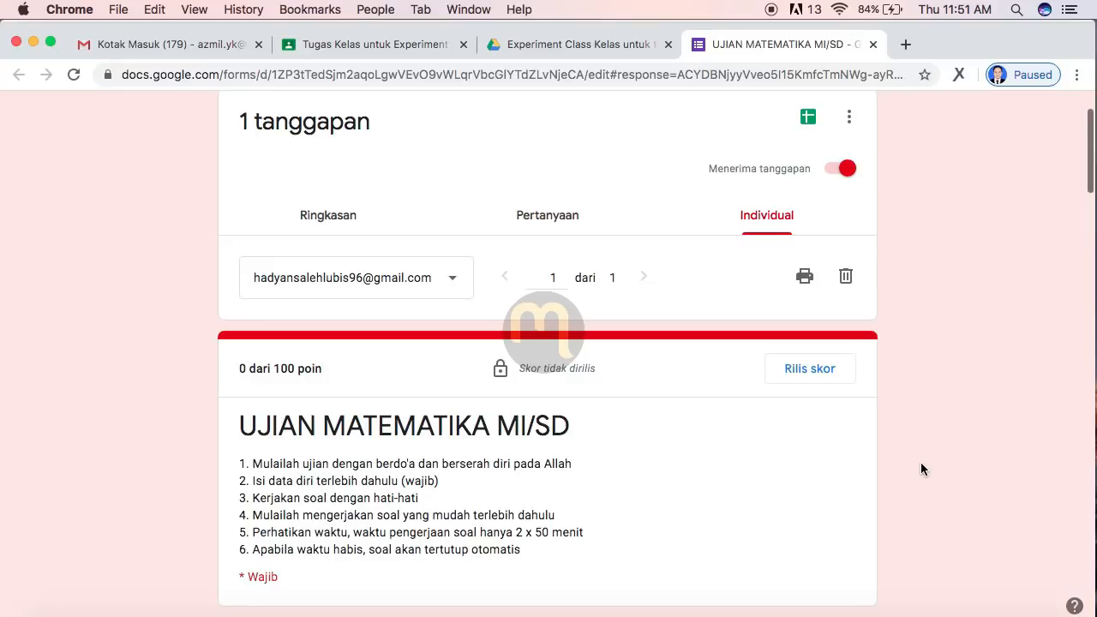
{"action": "scroll", "coordinate": [921, 463], "scroll_direction": "down", "scroll_amount": 4}
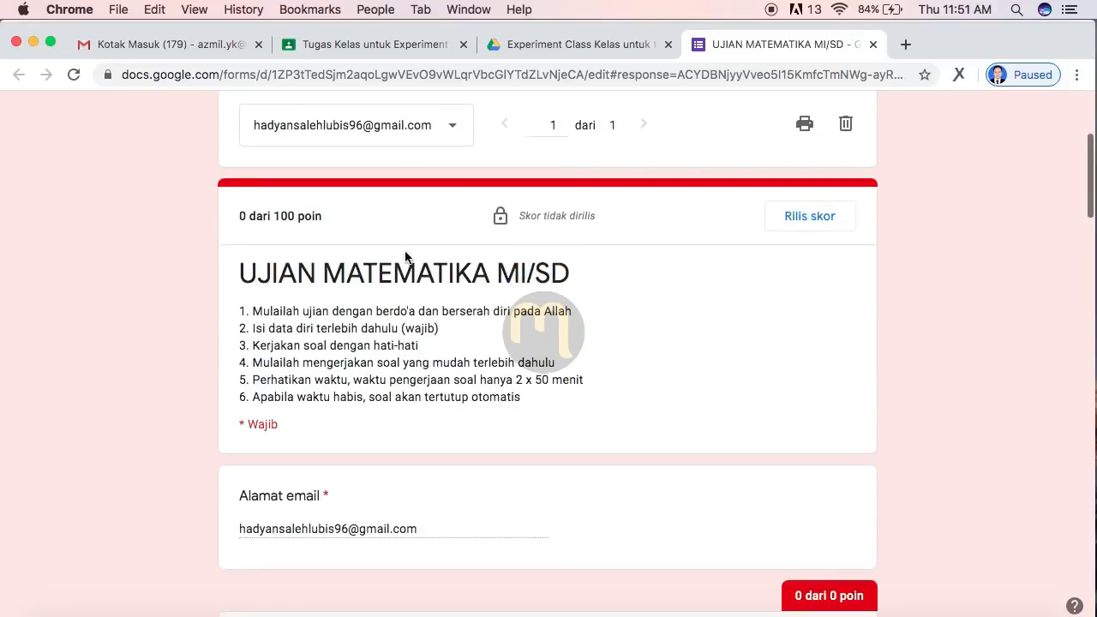
{"action": "scroll", "coordinate": [682, 204], "scroll_direction": "down", "scroll_amount": 2}
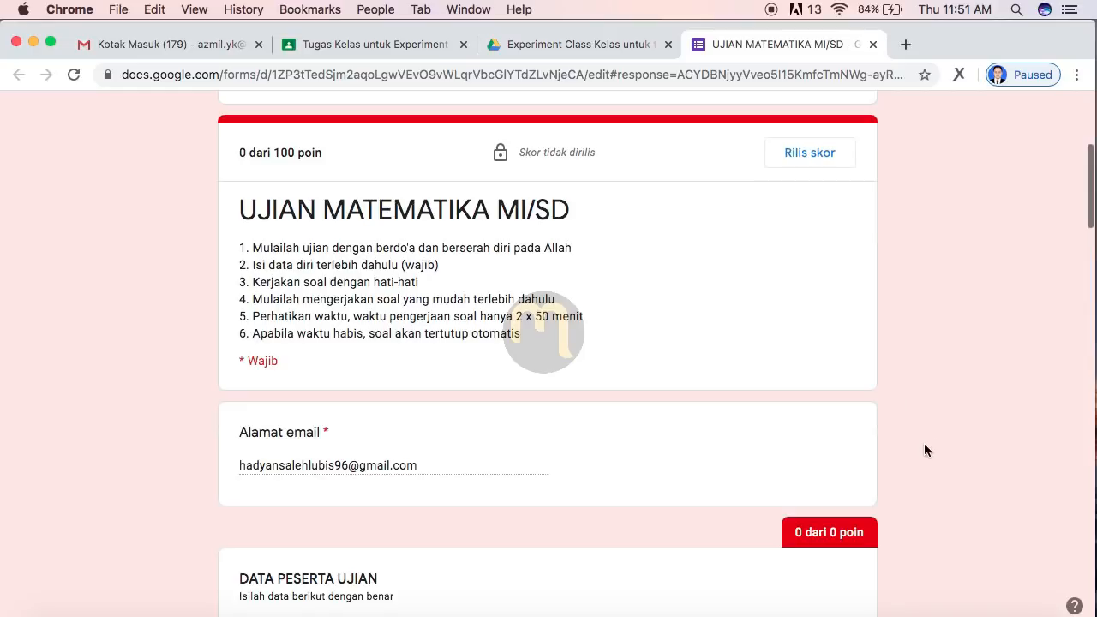
{"action": "scroll", "coordinate": [924, 443], "scroll_direction": "down", "scroll_amount": 6}
{"action": "scroll", "coordinate": [924, 444], "scroll_direction": "down", "scroll_amount": 1}
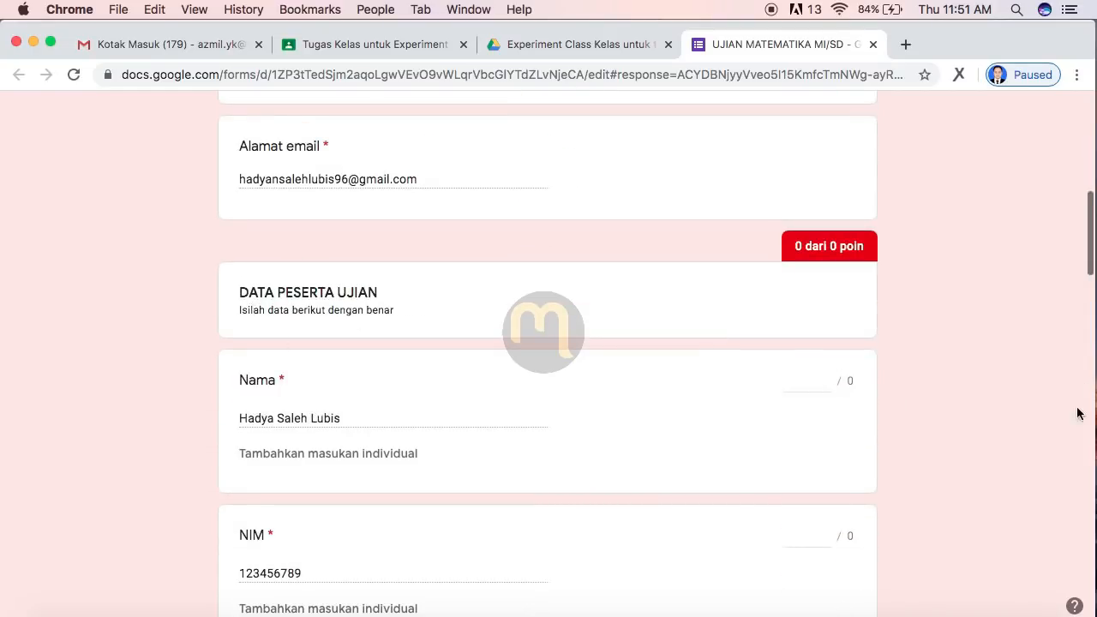
{"action": "scroll", "coordinate": [963, 470], "scroll_direction": "down", "scroll_amount": 5}
{"action": "scroll", "coordinate": [964, 468], "scroll_direction": "down", "scroll_amount": 15}
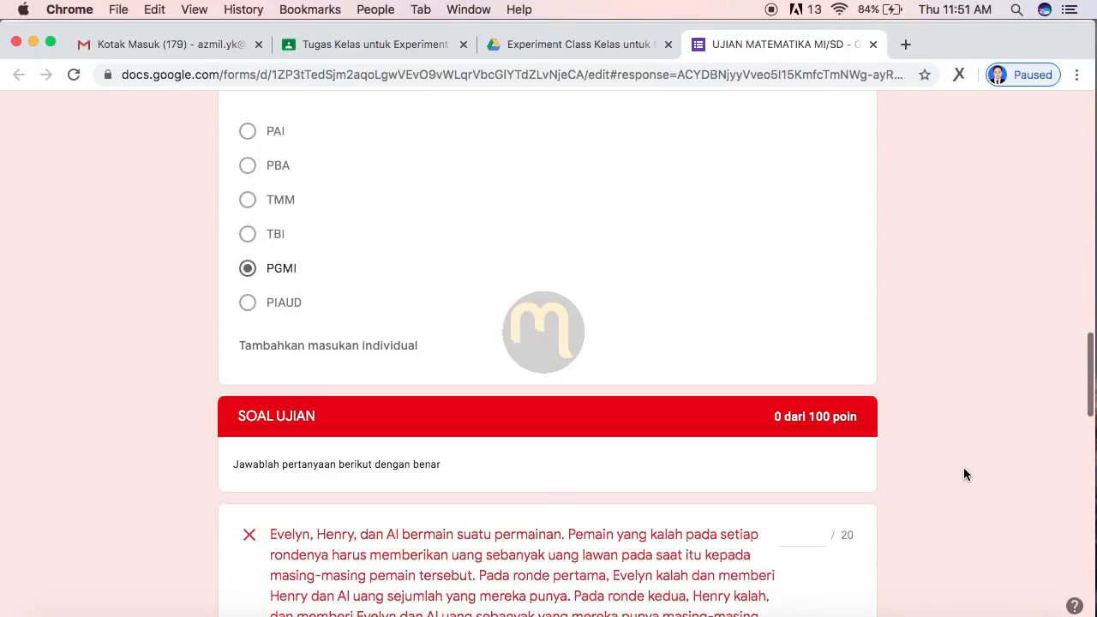
{"action": "scroll", "coordinate": [963, 474], "scroll_direction": "down", "scroll_amount": 1}
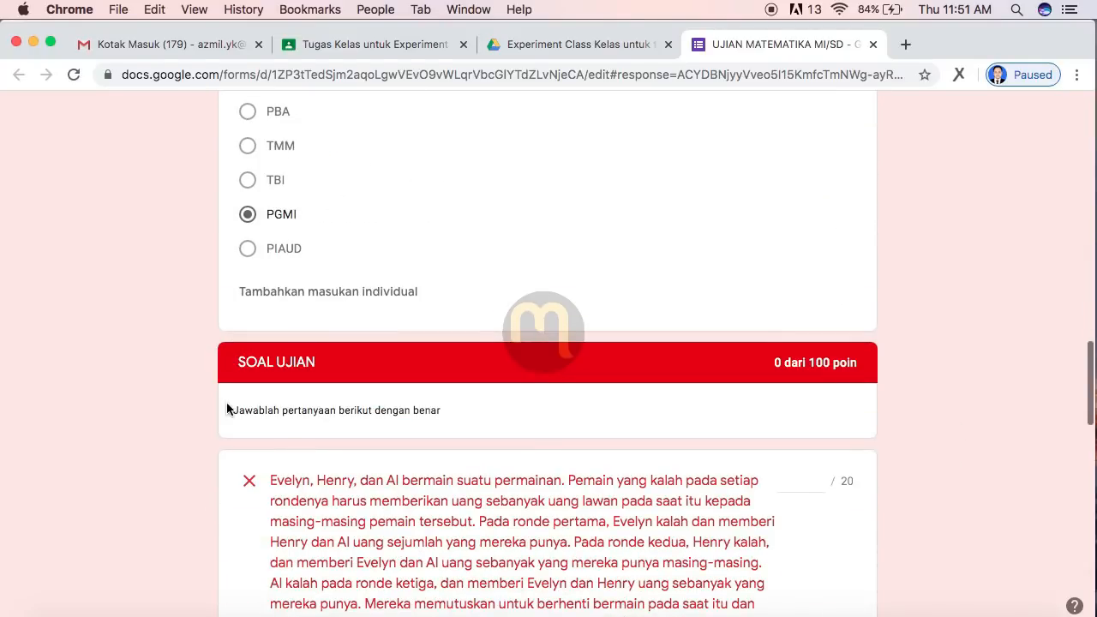
{"action": "scroll", "coordinate": [957, 429], "scroll_direction": "down", "scroll_amount": 4}
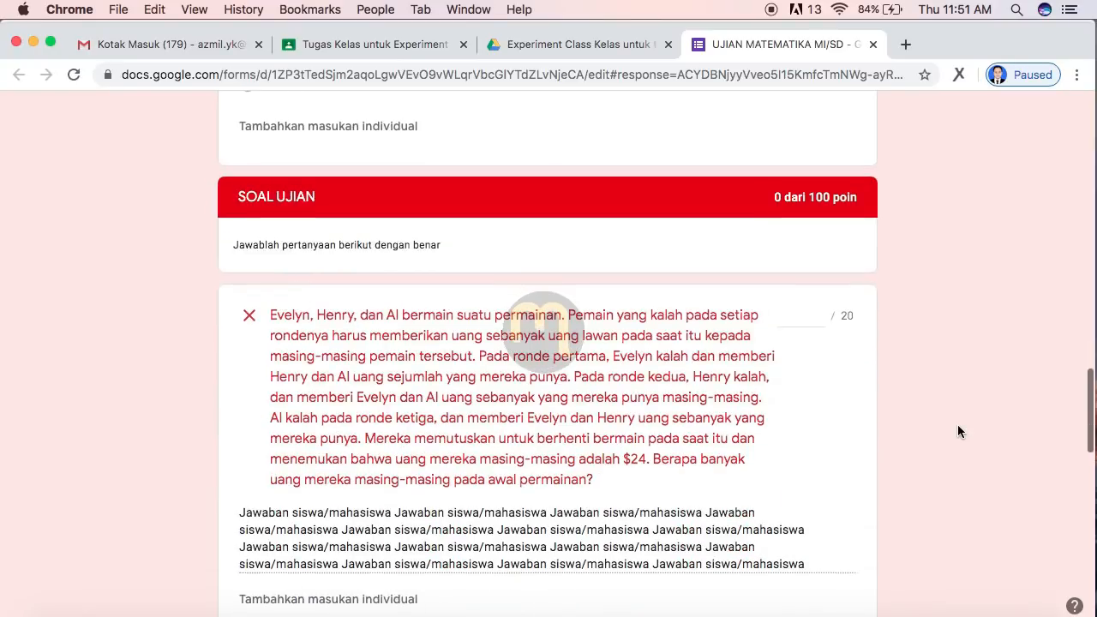
{"action": "scroll", "coordinate": [957, 426], "scroll_direction": "down", "scroll_amount": 1}
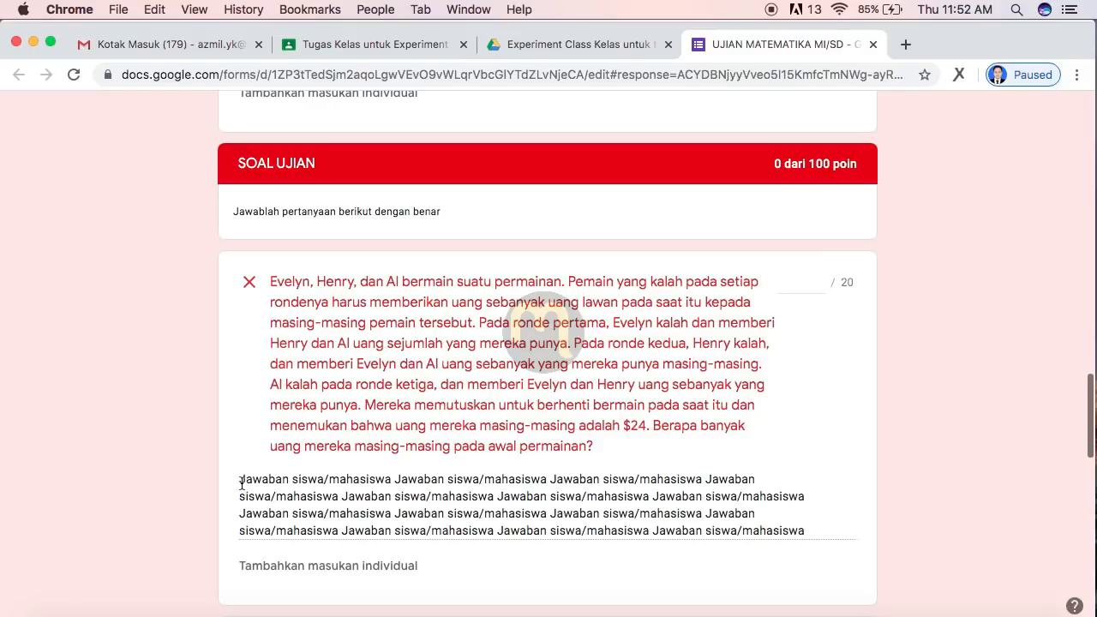
Step: Read the student's answer to the first question and score it 20 out of 20
{"action": "left_click_drag", "start_coordinate": [241, 480], "coordinate": [825, 549]}
{"action": "left_click_drag", "start_coordinate": [271, 281], "coordinate": [612, 444]}
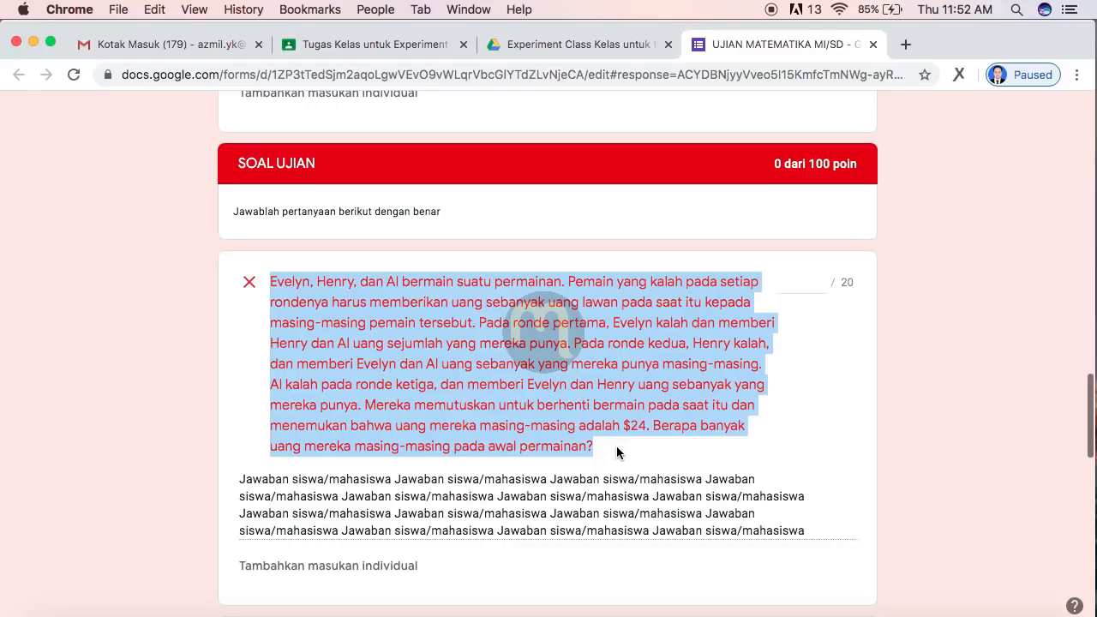
{"action": "left_click", "coordinate": [605, 495]}
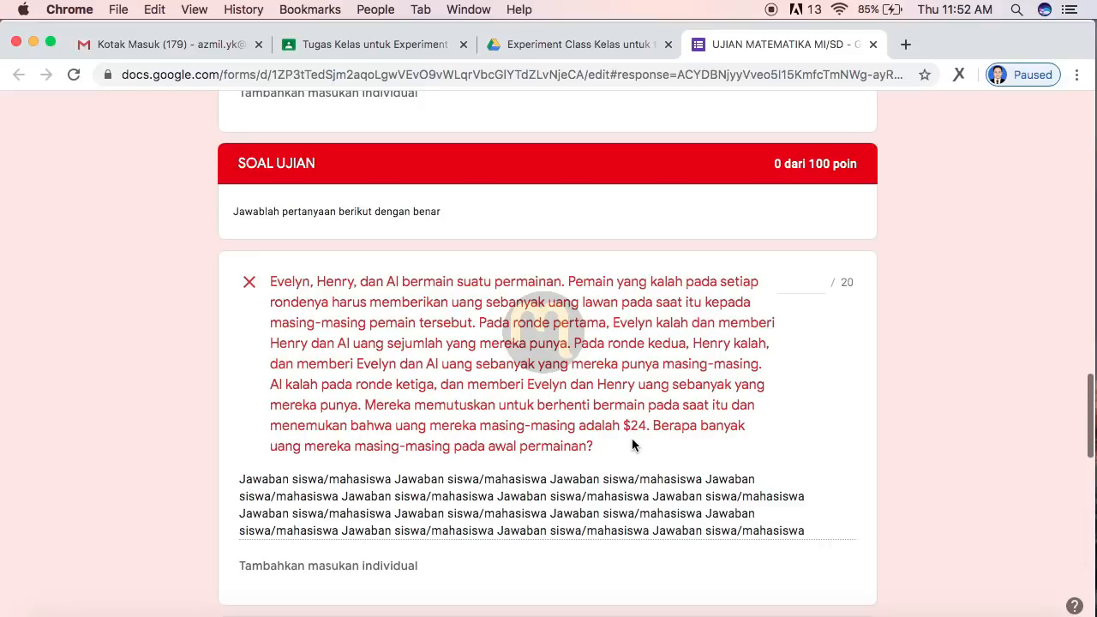
{"action": "left_click", "coordinate": [809, 286]}
{"action": "type", "text": "20"}
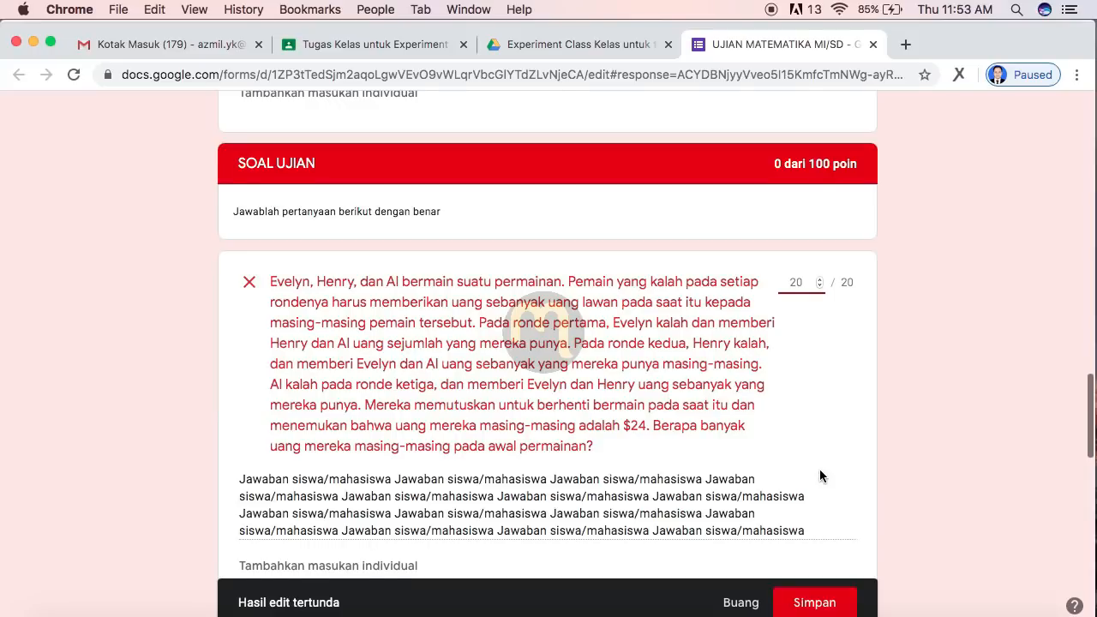
{"action": "scroll", "coordinate": [819, 469], "scroll_direction": "down", "scroll_amount": 3}
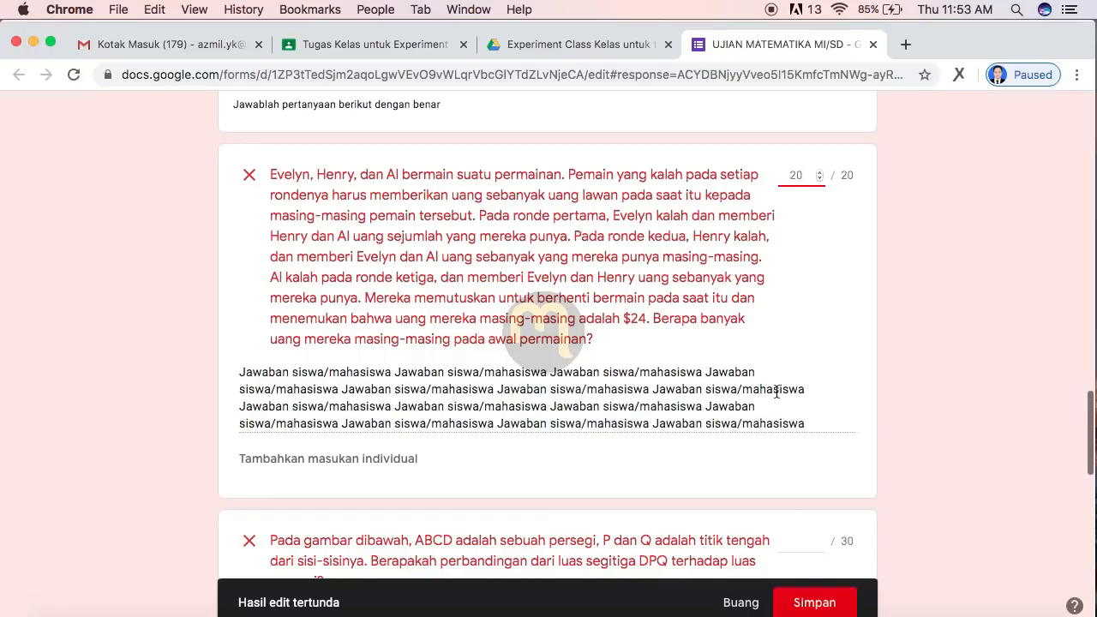
{"action": "scroll", "coordinate": [777, 391], "scroll_direction": "down", "scroll_amount": 4}
{"action": "scroll", "coordinate": [776, 391], "scroll_direction": "down", "scroll_amount": 4}
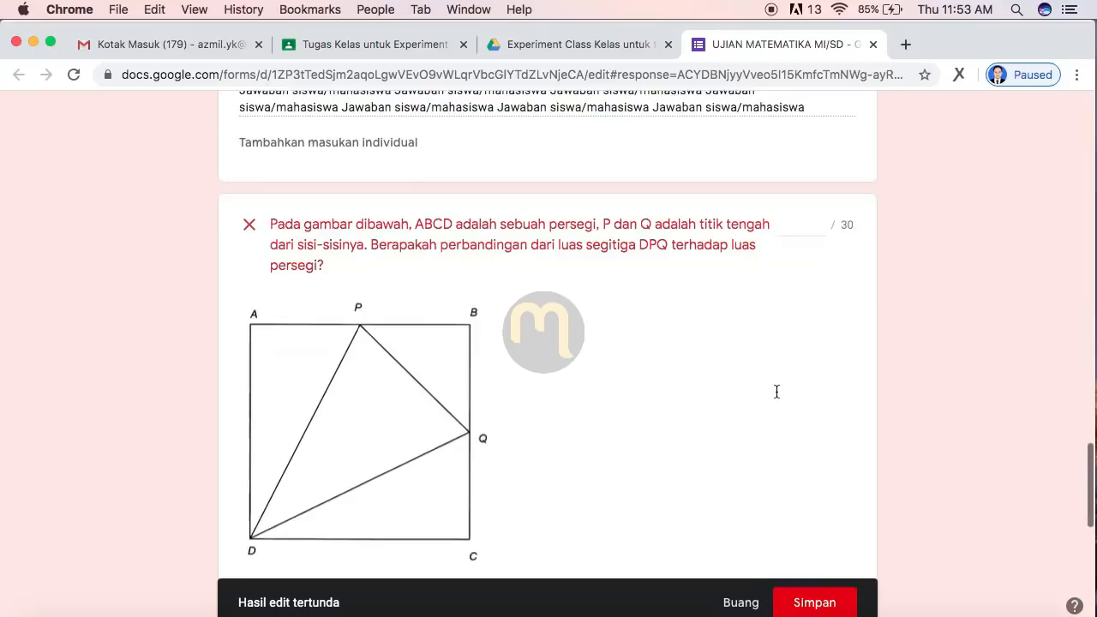
{"action": "scroll", "coordinate": [776, 392], "scroll_direction": "up", "scroll_amount": 5}
{"action": "scroll", "coordinate": [775, 397], "scroll_direction": "up", "scroll_amount": 3}
{"action": "scroll", "coordinate": [775, 397], "scroll_direction": "down", "scroll_amount": 8}
{"action": "scroll", "coordinate": [777, 397], "scroll_direction": "down", "scroll_amount": 1}
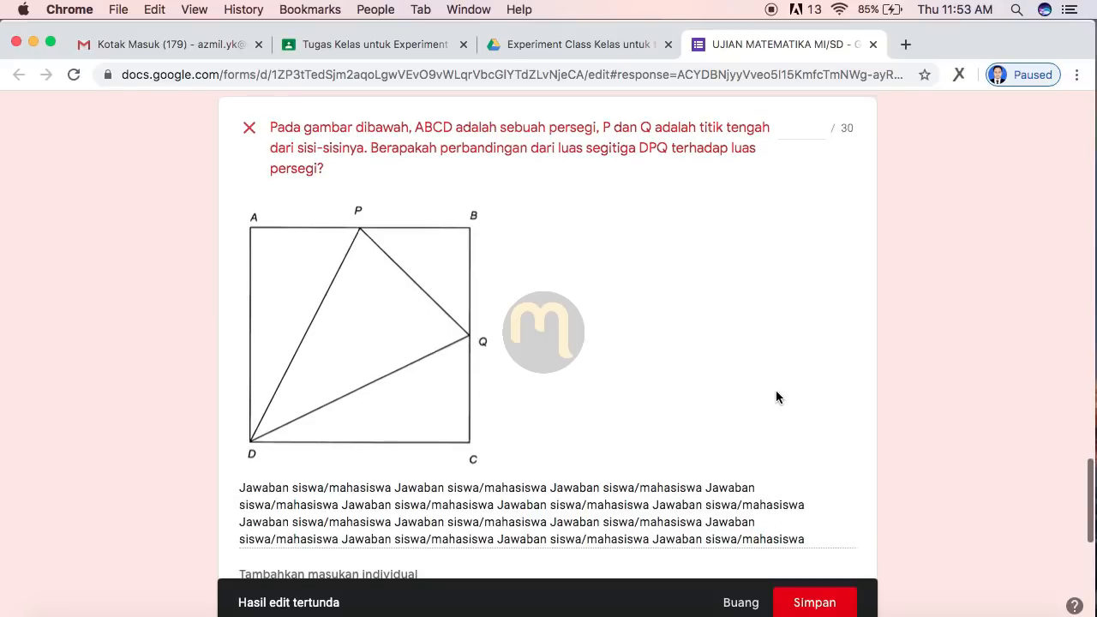
{"action": "scroll", "coordinate": [777, 397], "scroll_direction": "up", "scroll_amount": 1}
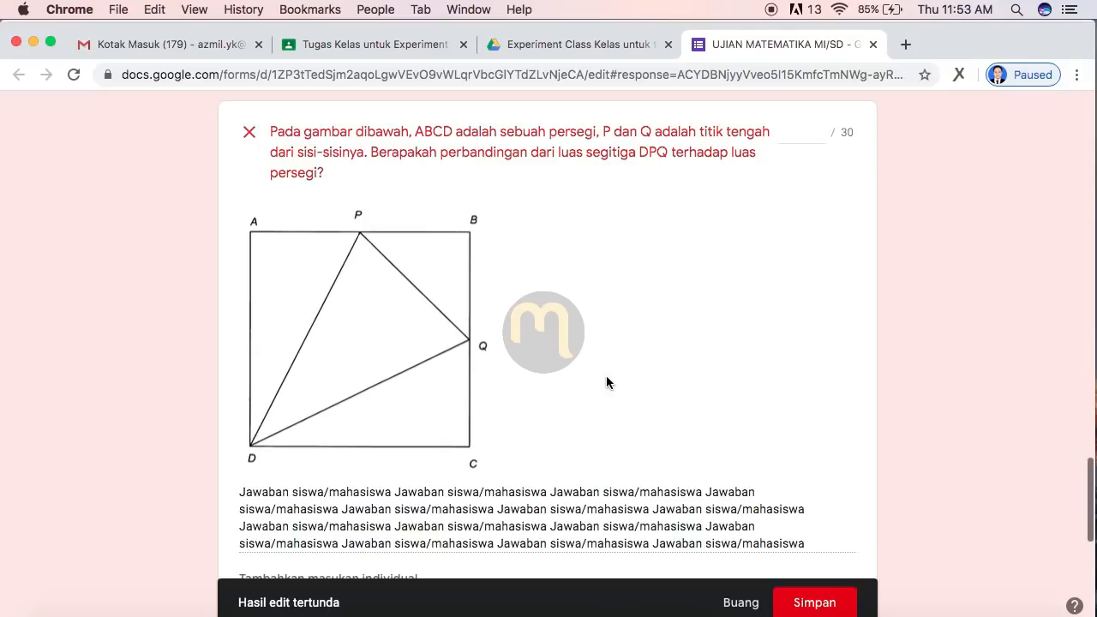
{"action": "scroll", "coordinate": [604, 415], "scroll_direction": "down", "scroll_amount": 1}
{"action": "scroll", "coordinate": [604, 415], "scroll_direction": "up", "scroll_amount": 1}
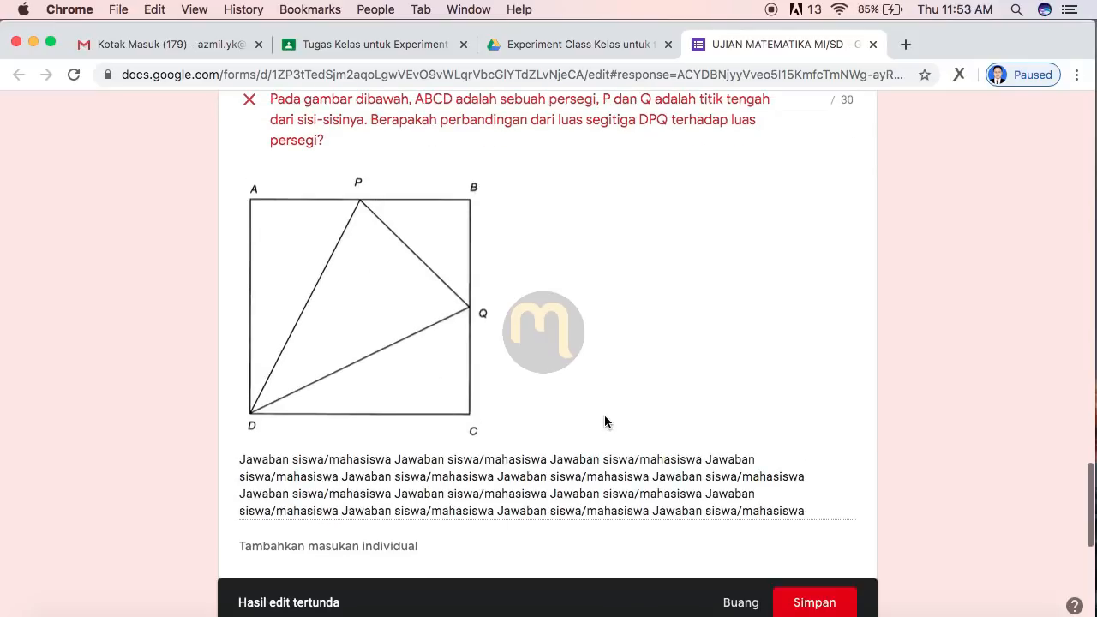
{"action": "scroll", "coordinate": [604, 415], "scroll_direction": "down", "scroll_amount": 1}
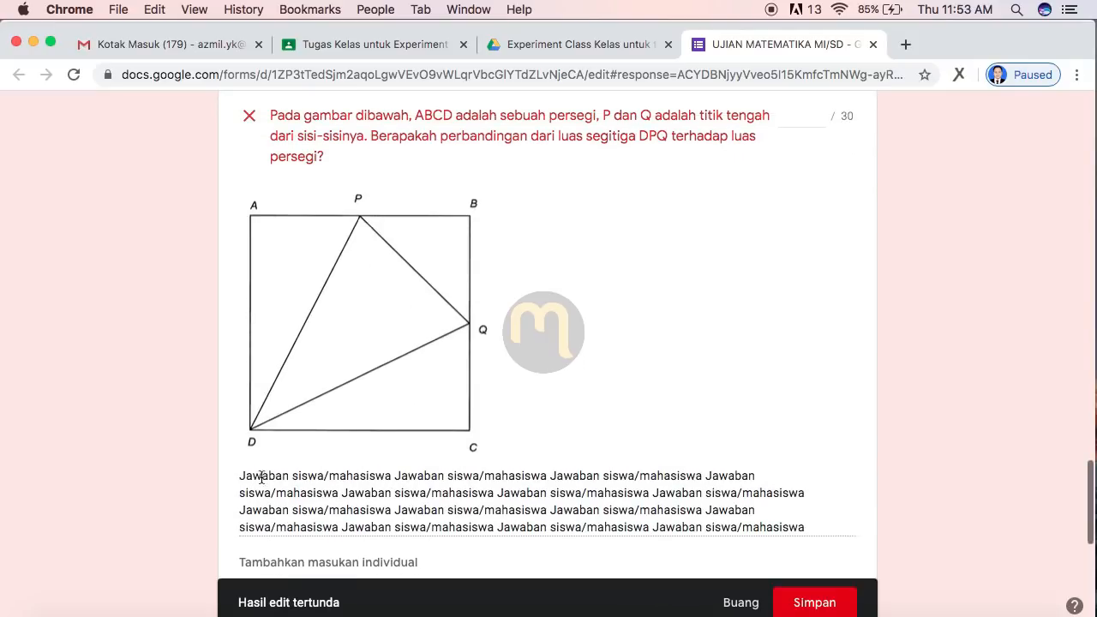
Step: Score the square ABCD answer 25 out of 30 and review the surrounding answers
{"action": "left_click_drag", "start_coordinate": [238, 480], "coordinate": [815, 532]}
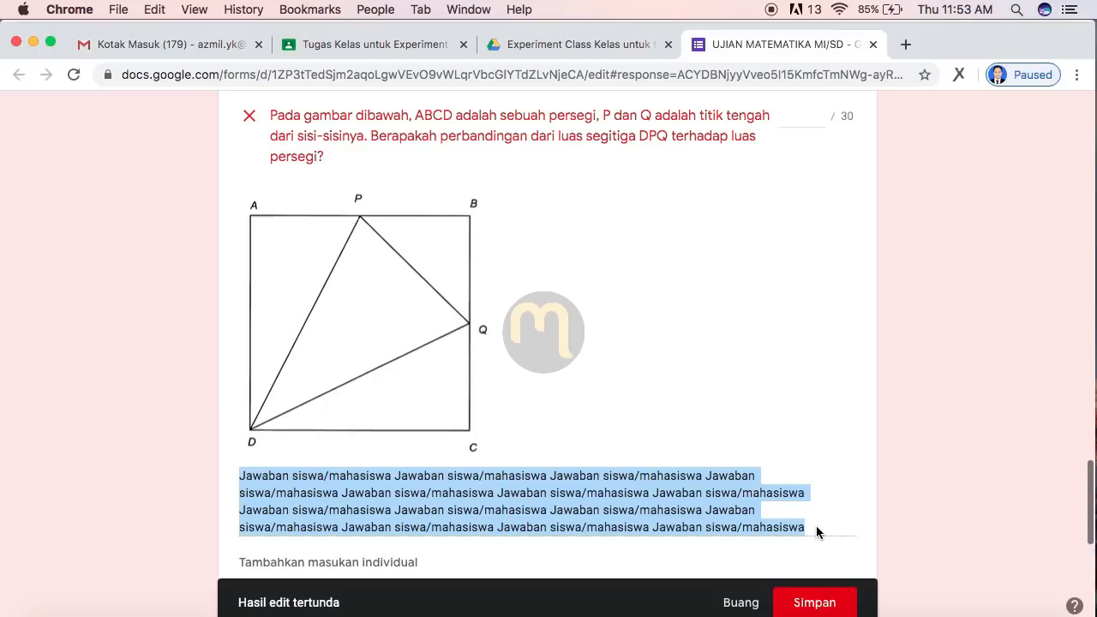
{"action": "left_click", "coordinate": [629, 189]}
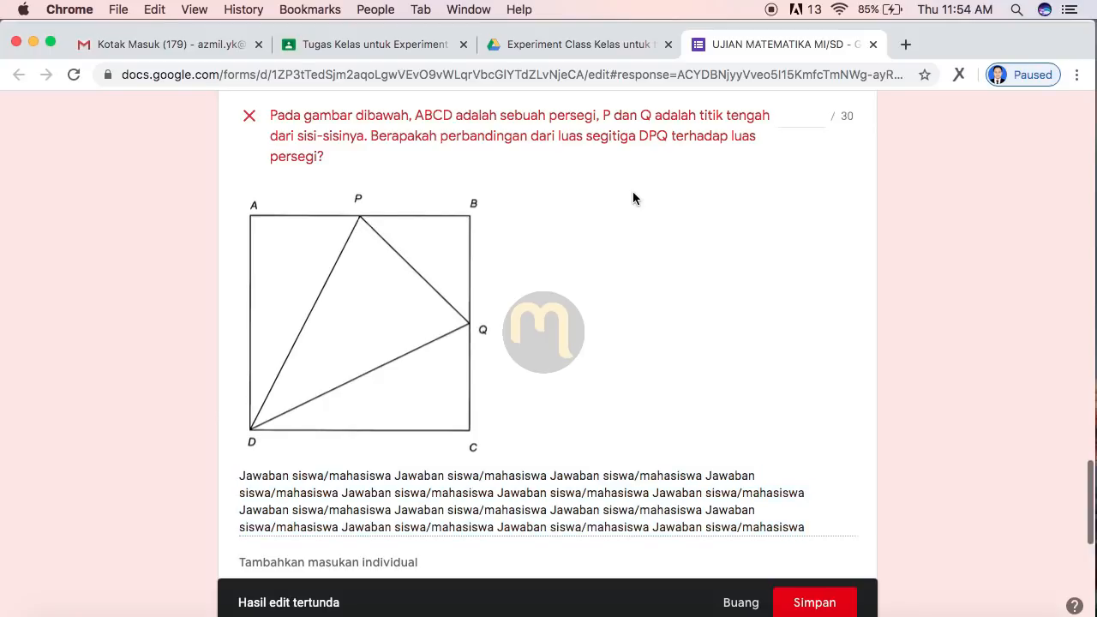
{"action": "left_click", "coordinate": [798, 119]}
{"action": "type", "text": "25"}
{"action": "left_click", "coordinate": [734, 276]}
{"action": "scroll", "coordinate": [723, 317], "scroll_direction": "down", "scroll_amount": 1}
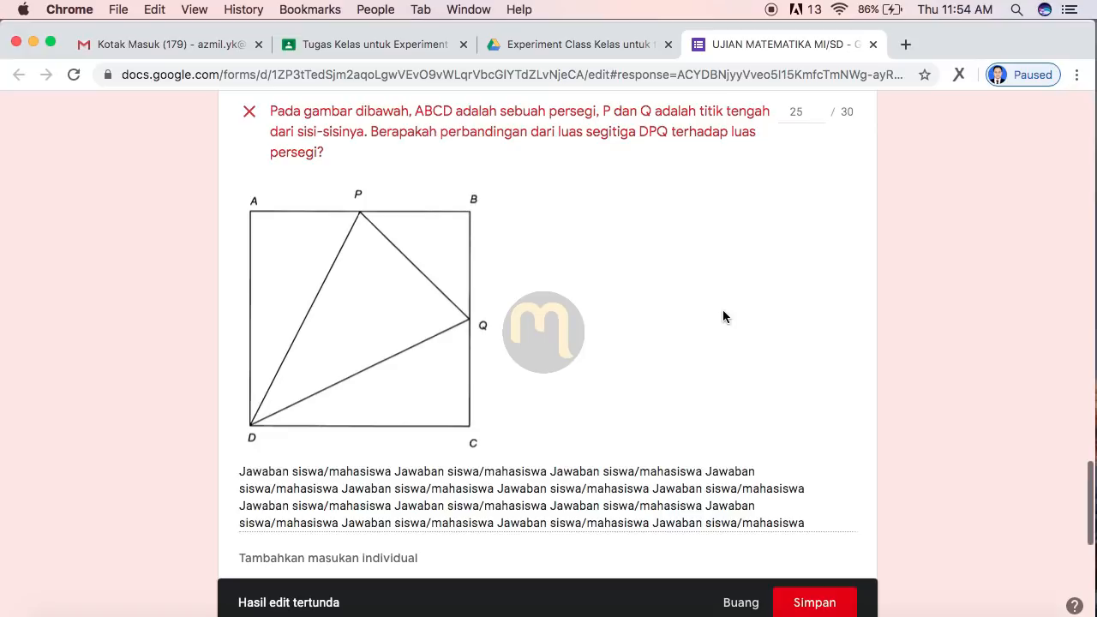
{"action": "scroll", "coordinate": [722, 317], "scroll_direction": "down", "scroll_amount": 5}
{"action": "scroll", "coordinate": [722, 317], "scroll_direction": "up", "scroll_amount": 3}
{"action": "scroll", "coordinate": [722, 317], "scroll_direction": "up", "scroll_amount": 1}
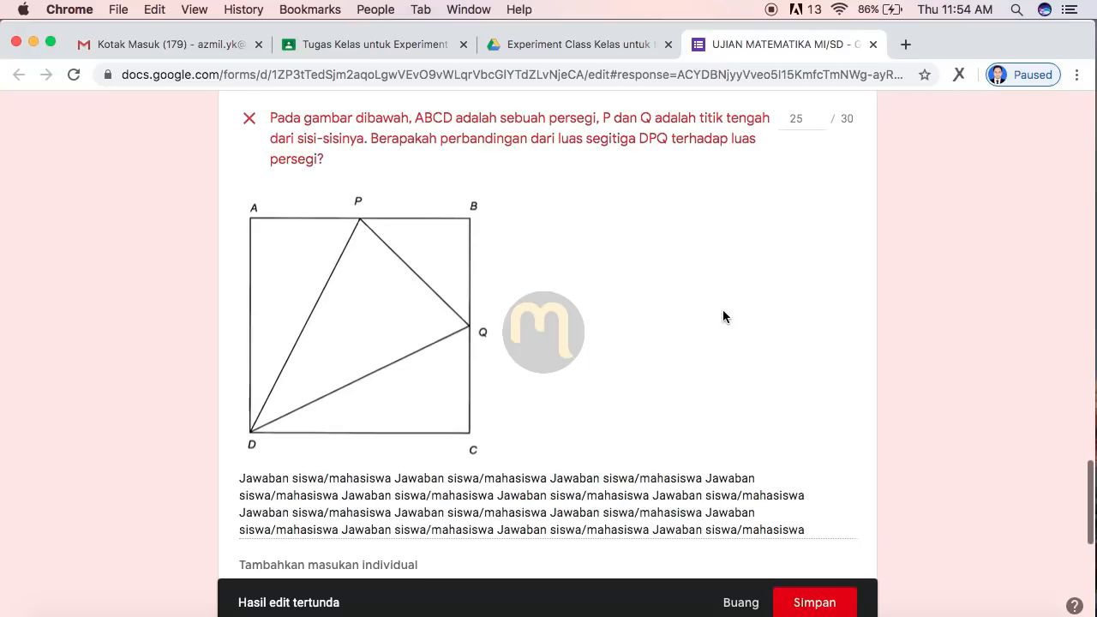
{"action": "scroll", "coordinate": [567, 319], "scroll_direction": "up", "scroll_amount": 1}
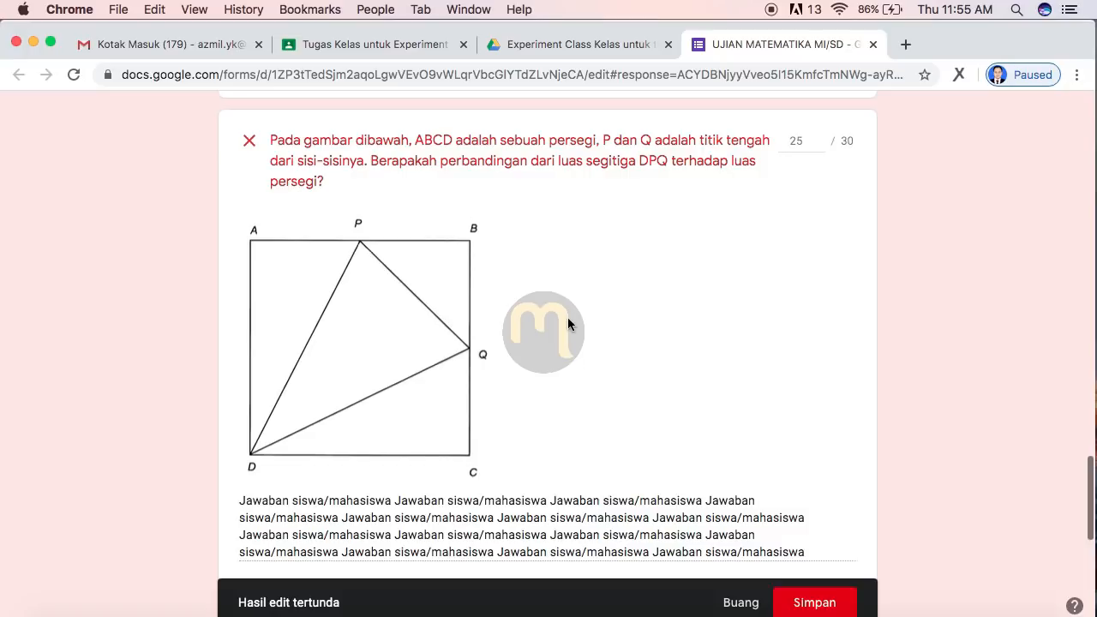
{"action": "scroll", "coordinate": [567, 317], "scroll_direction": "down", "scroll_amount": 1}
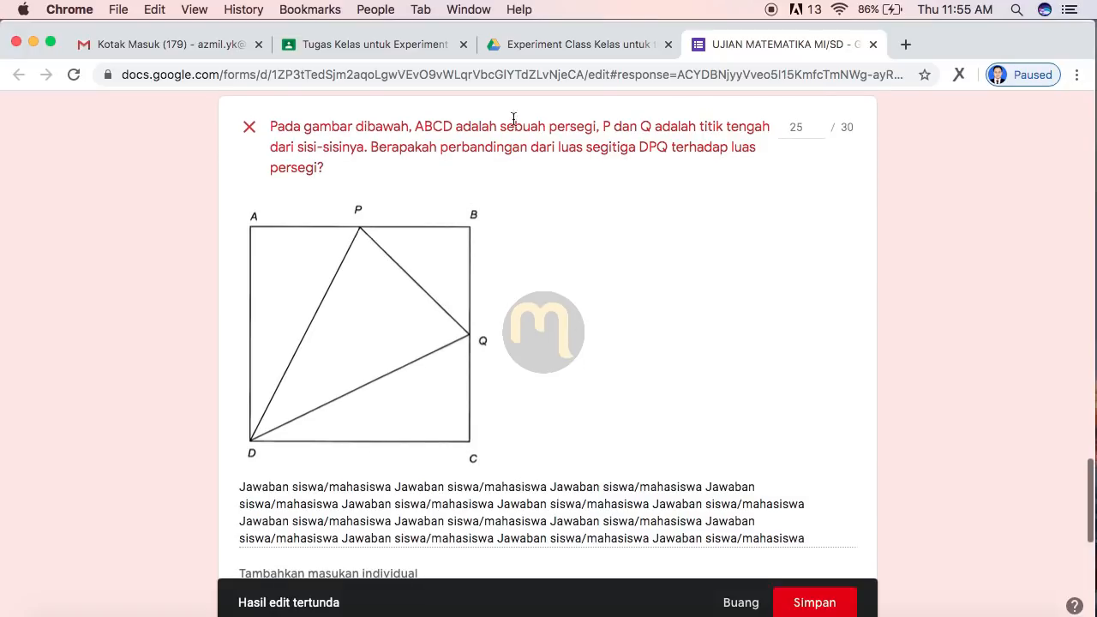
{"action": "scroll", "coordinate": [631, 499], "scroll_direction": "down", "scroll_amount": 5}
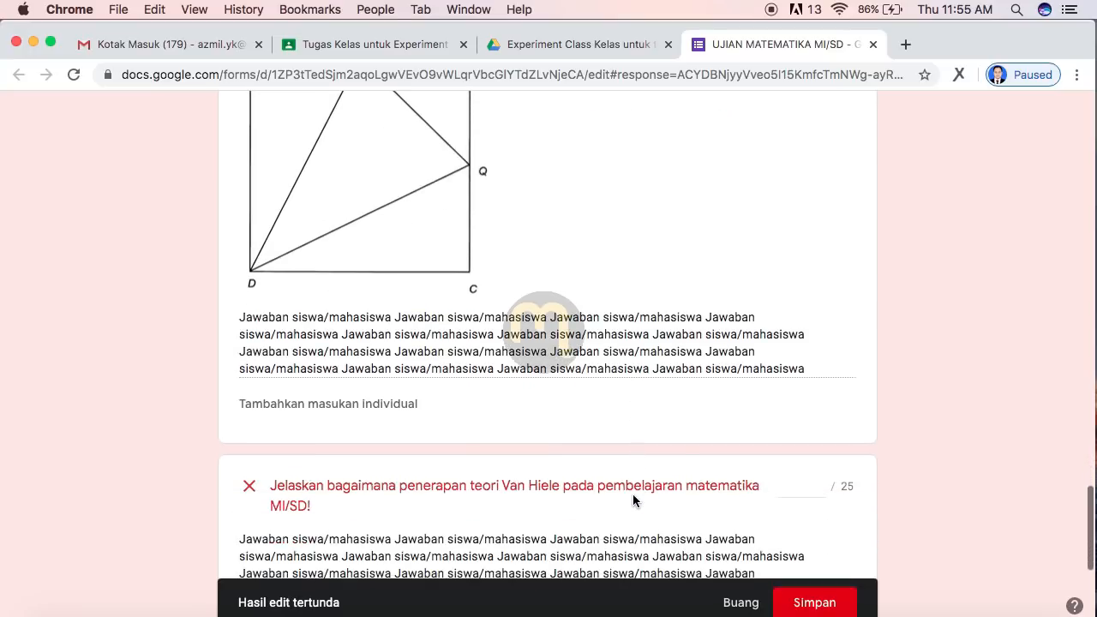
{"action": "scroll", "coordinate": [632, 500], "scroll_direction": "up", "scroll_amount": 1}
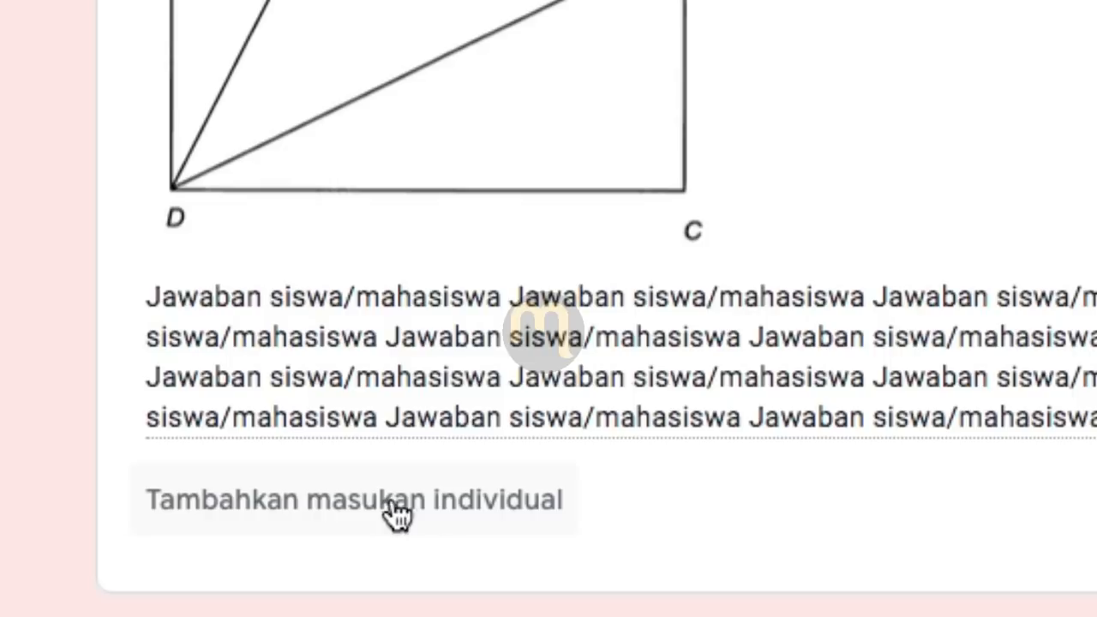
Step: Add the feedback 'Jawaban anda masih kurang pada bagian X' to the answer
{"action": "left_click", "coordinate": [522, 504]}
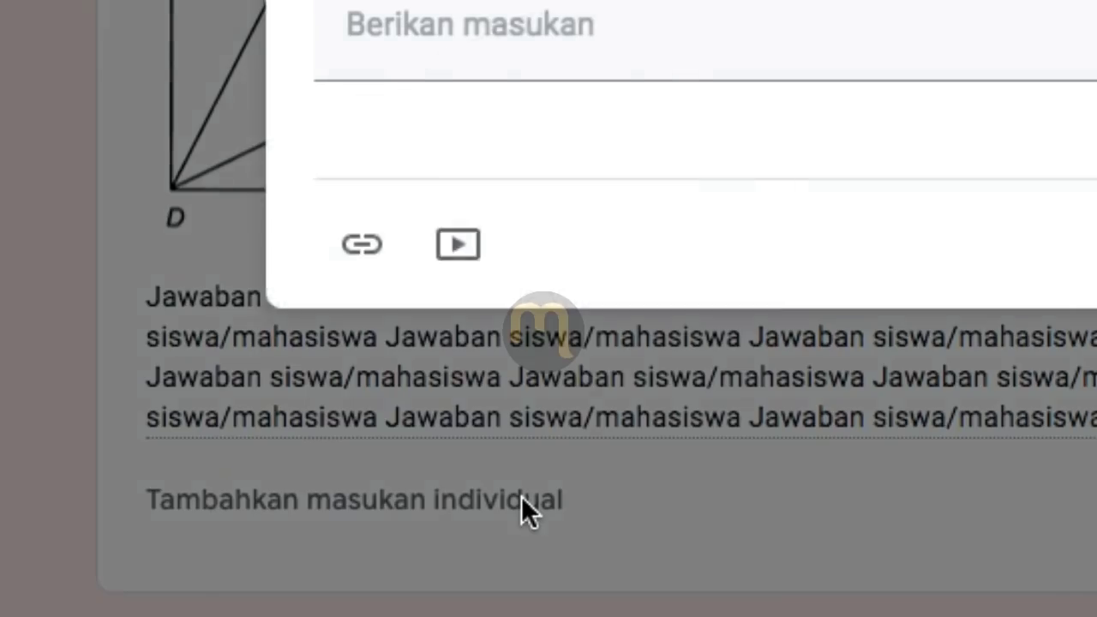
{"action": "left_click", "coordinate": [410, 230]}
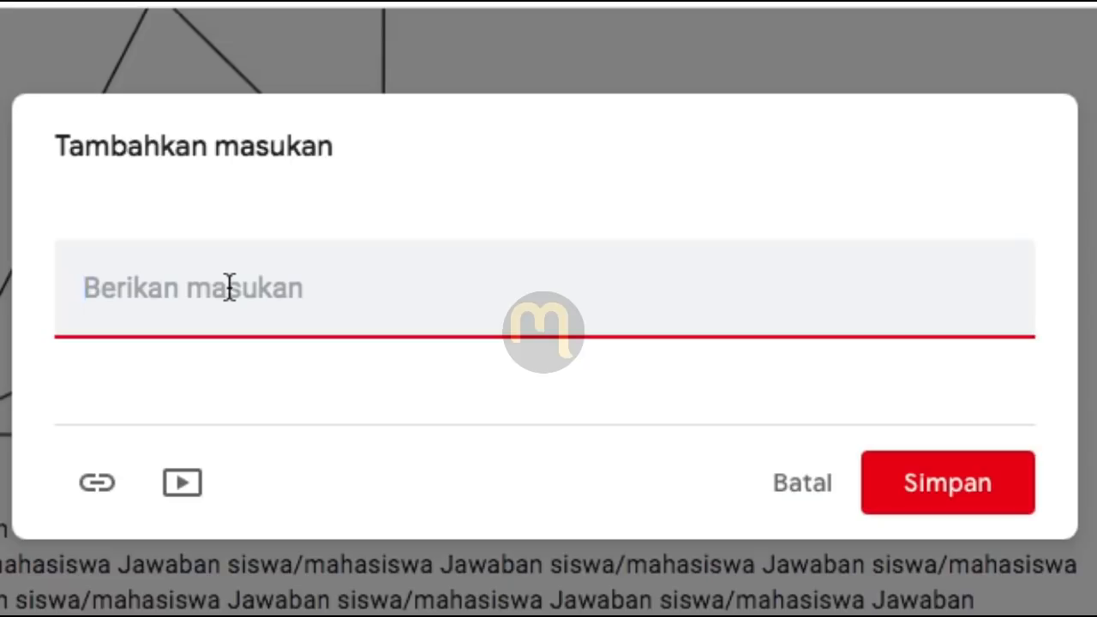
{"action": "type", "text": "Jawaban anda masih kurang pada "}
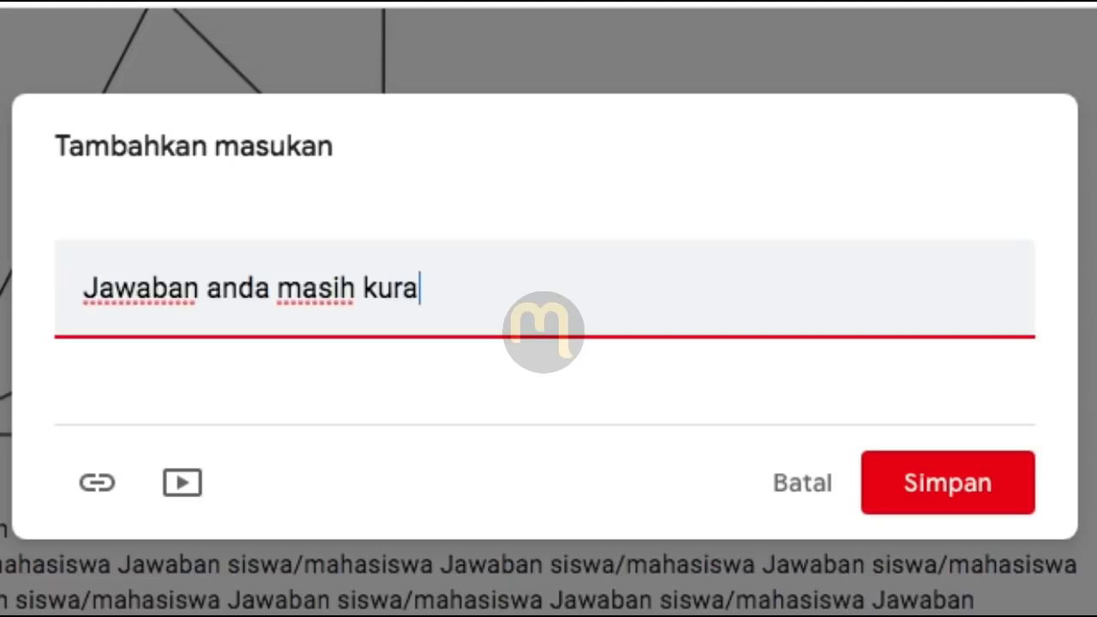
{"action": "type", "text": "bagian X"}
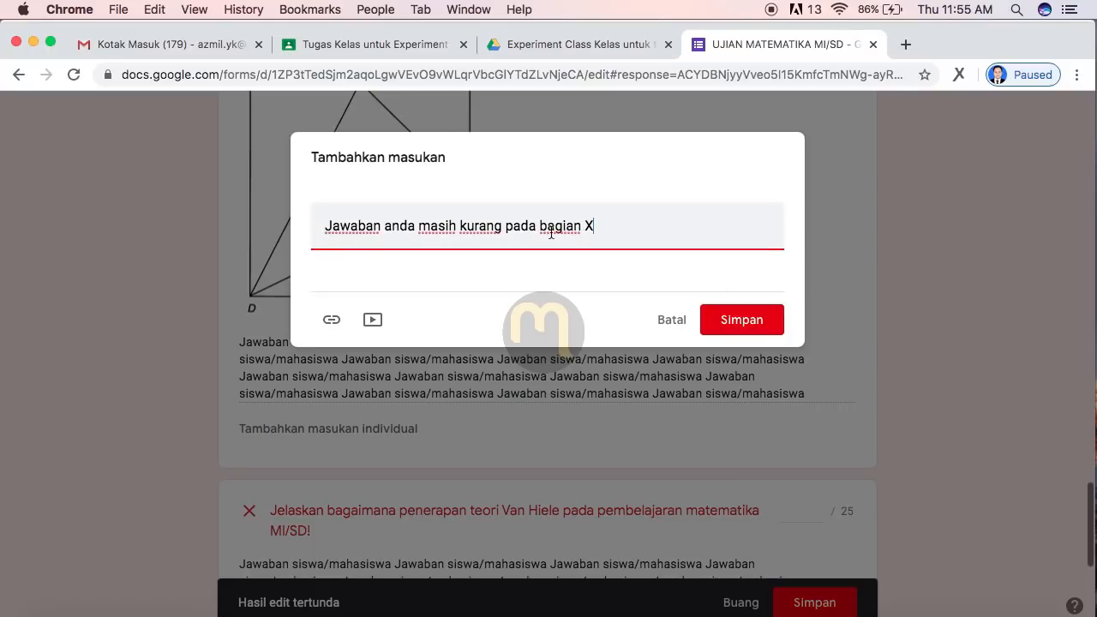
{"action": "left_click", "coordinate": [742, 320]}
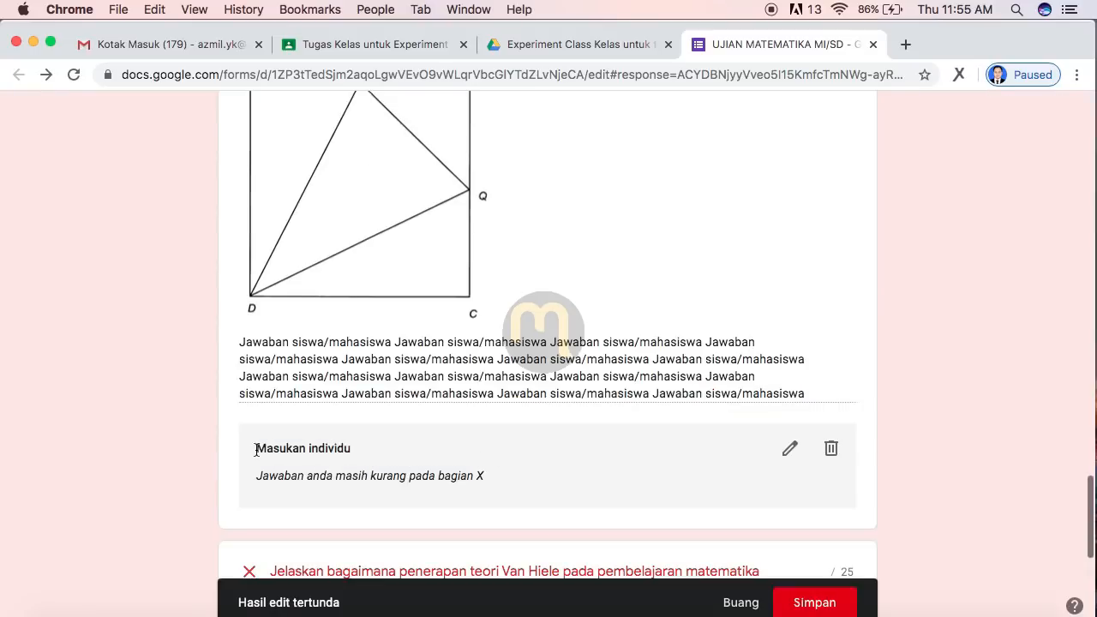
Step: Save the grading edits, bringing the response total to 55 of 100
{"action": "scroll", "coordinate": [526, 460], "scroll_direction": "up", "scroll_amount": 3}
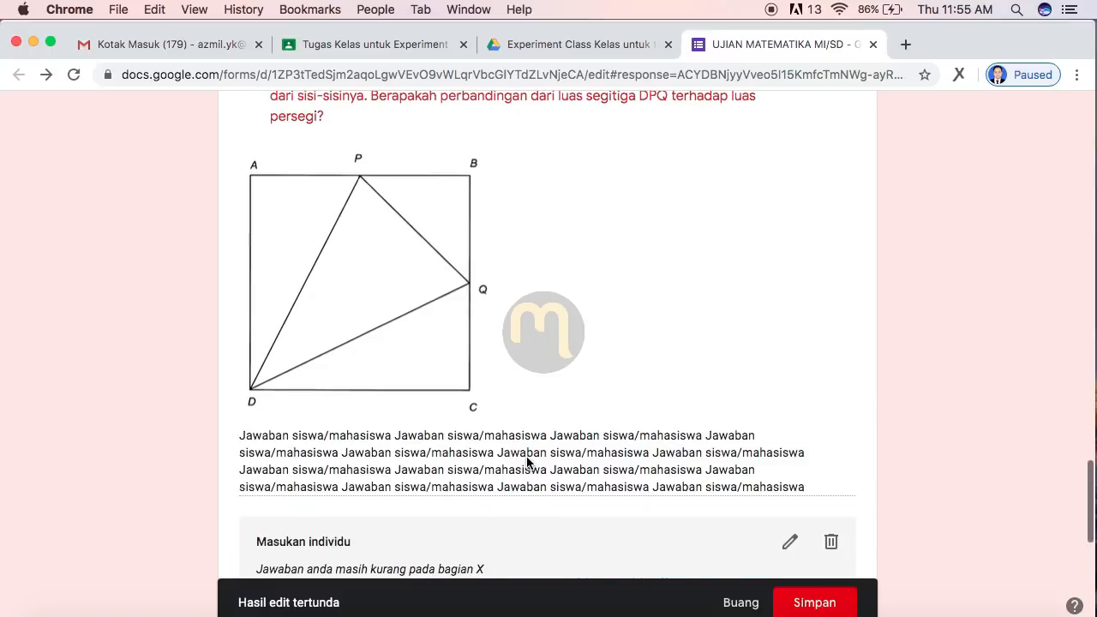
{"action": "scroll", "coordinate": [527, 458], "scroll_direction": "down", "scroll_amount": 5}
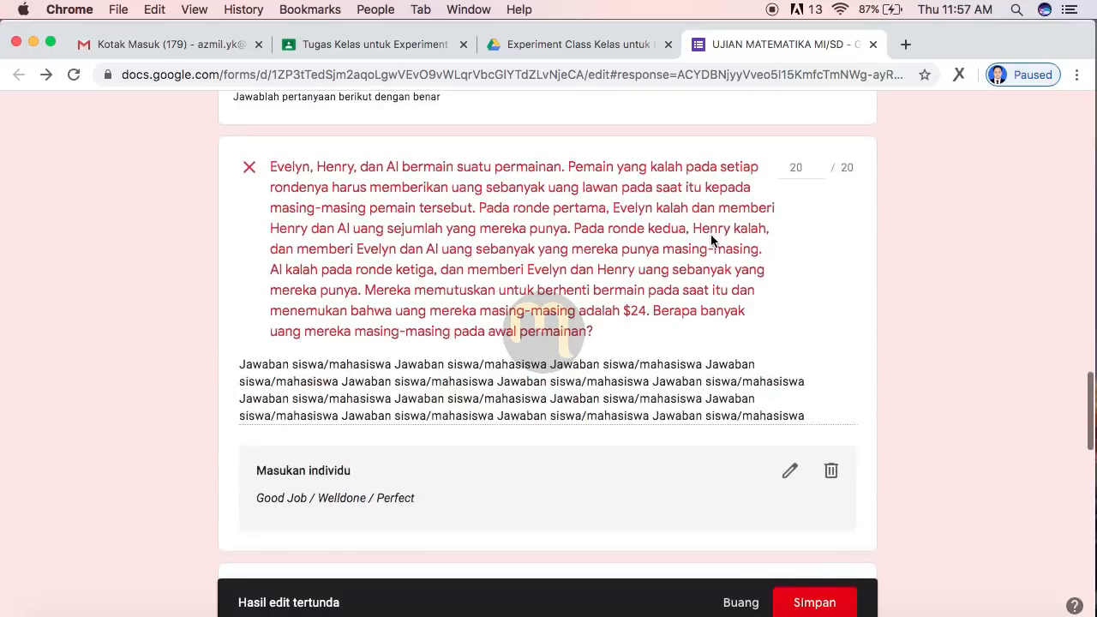
{"action": "scroll", "coordinate": [710, 237], "scroll_direction": "down", "scroll_amount": 8}
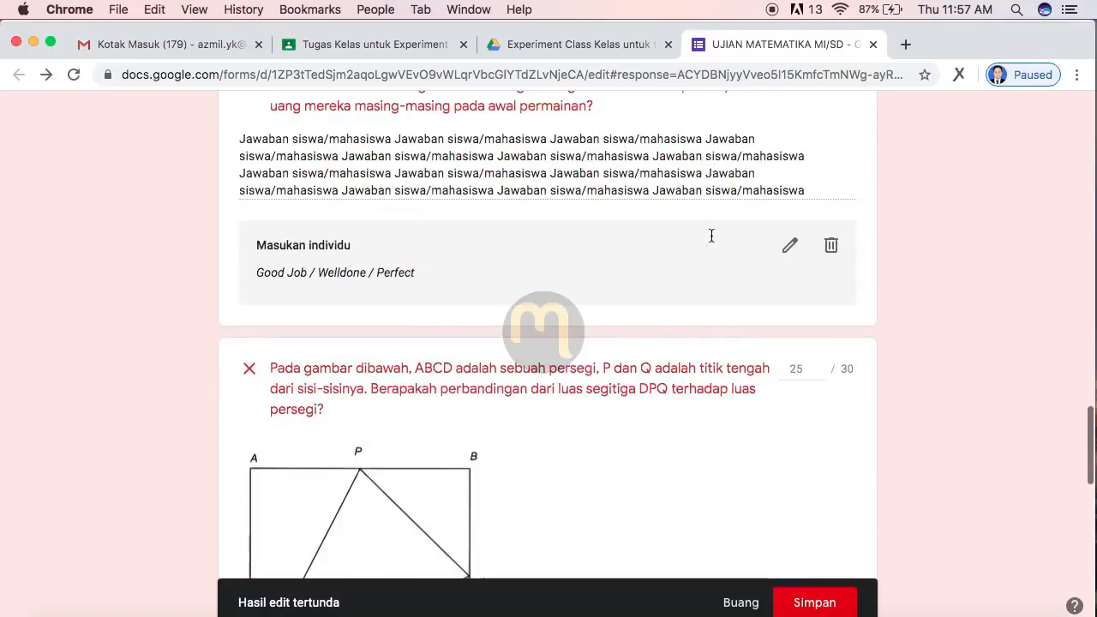
{"action": "scroll", "coordinate": [711, 240], "scroll_direction": "down", "scroll_amount": 6}
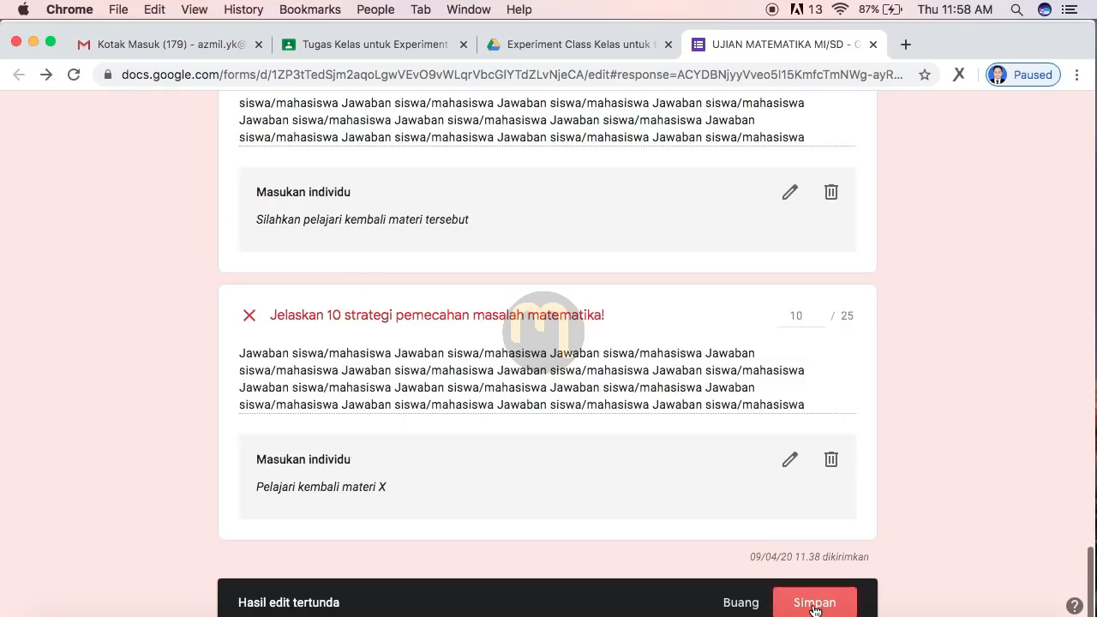
{"action": "left_click", "coordinate": [815, 599]}
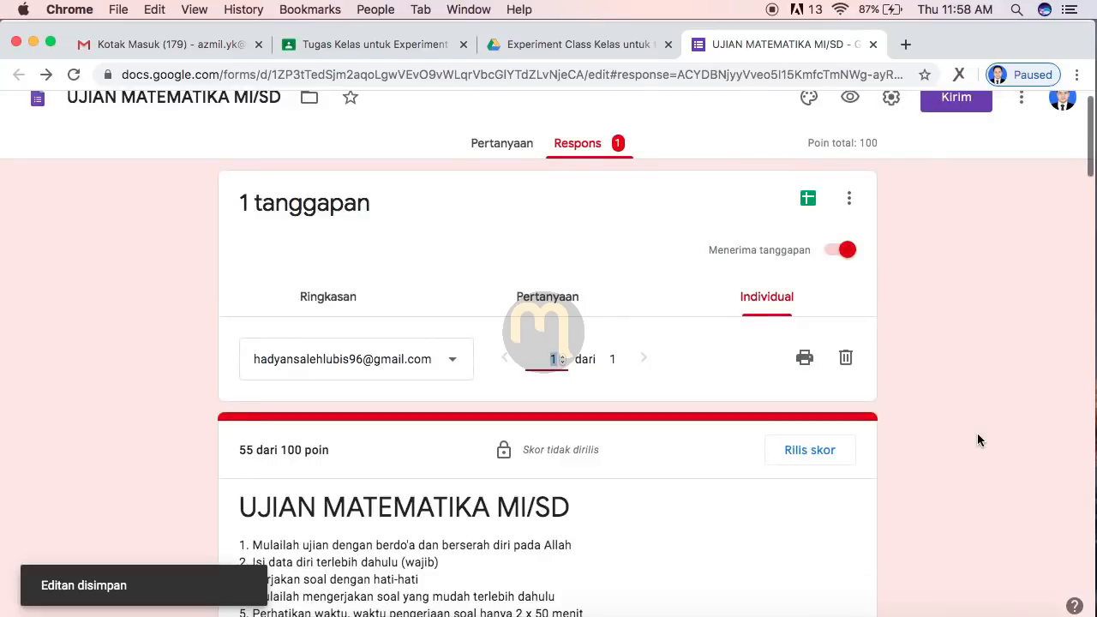
{"action": "scroll", "coordinate": [963, 479], "scroll_direction": "down", "scroll_amount": 5}
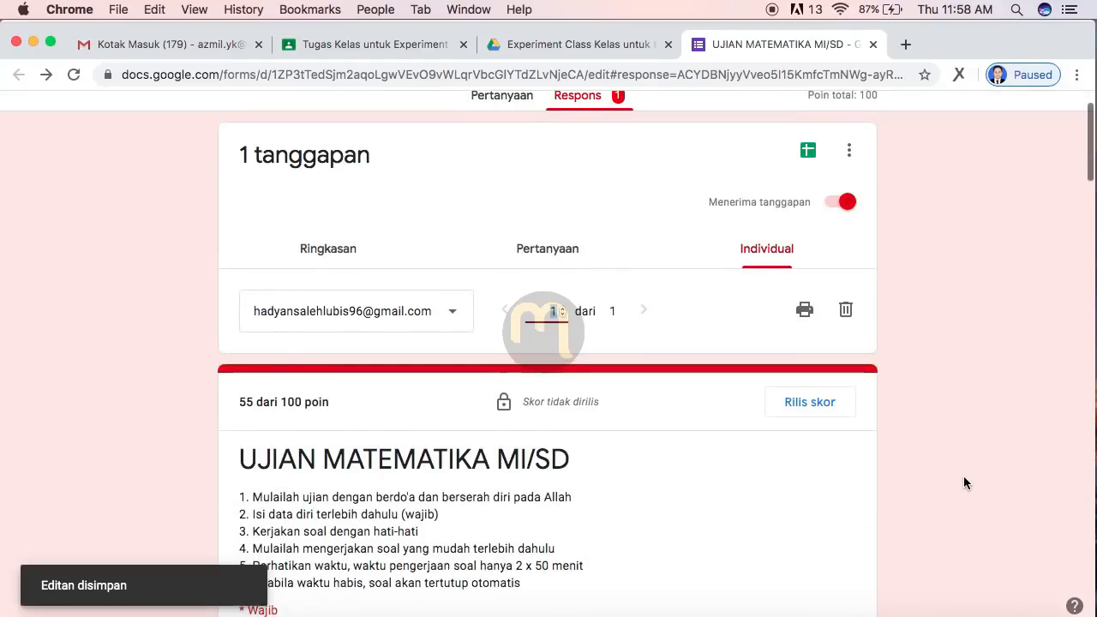
{"action": "scroll", "coordinate": [963, 483], "scroll_direction": "up", "scroll_amount": 3}
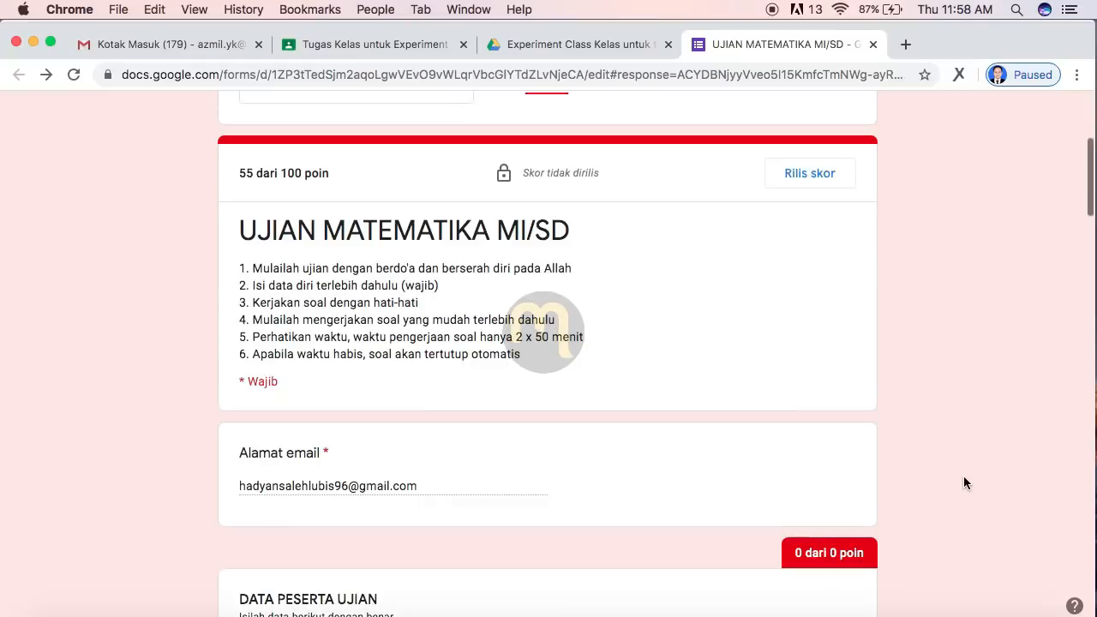
{"action": "scroll", "coordinate": [963, 483], "scroll_direction": "down", "scroll_amount": 5}
{"action": "scroll", "coordinate": [963, 482], "scroll_direction": "down", "scroll_amount": 6}
{"action": "scroll", "coordinate": [963, 482], "scroll_direction": "up", "scroll_amount": 10}
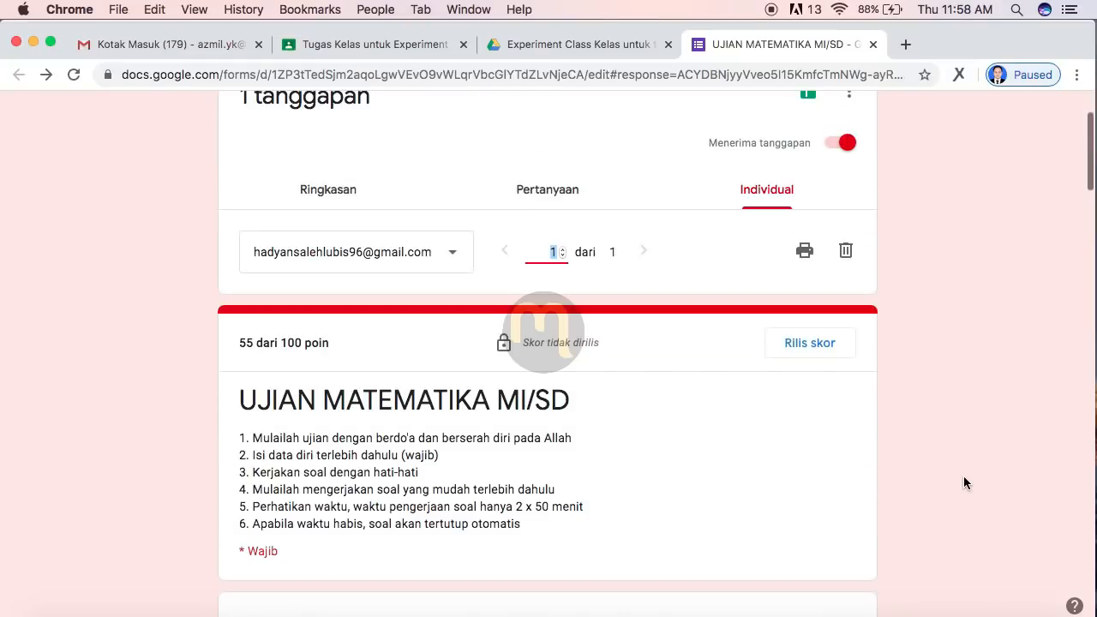
{"action": "scroll", "coordinate": [963, 483], "scroll_direction": "down", "scroll_amount": 5}
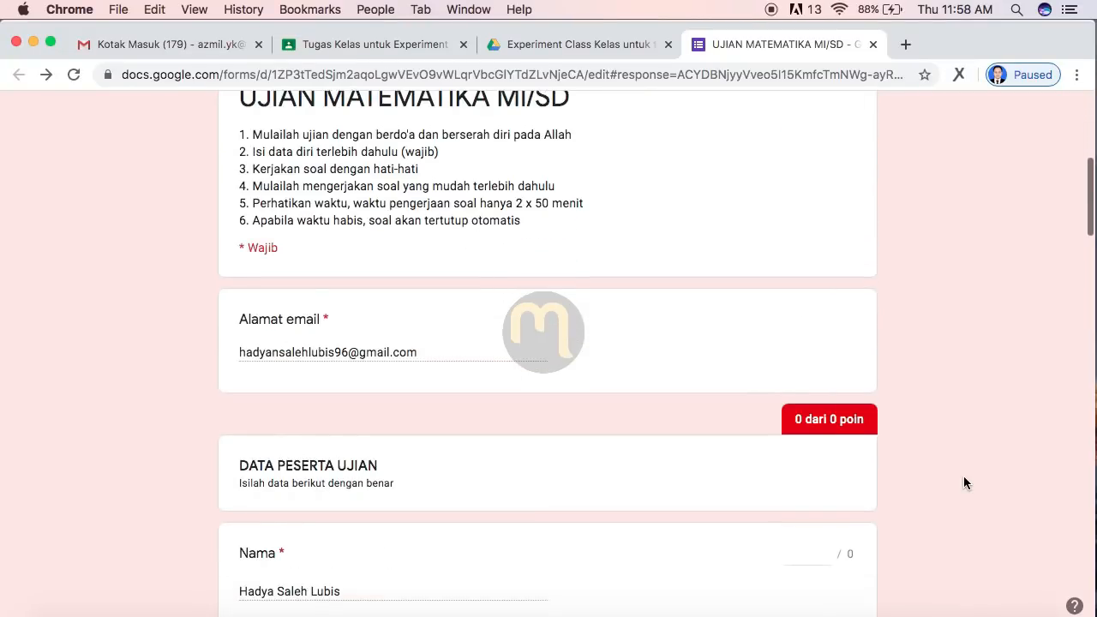
{"action": "scroll", "coordinate": [963, 483], "scroll_direction": "down", "scroll_amount": 6}
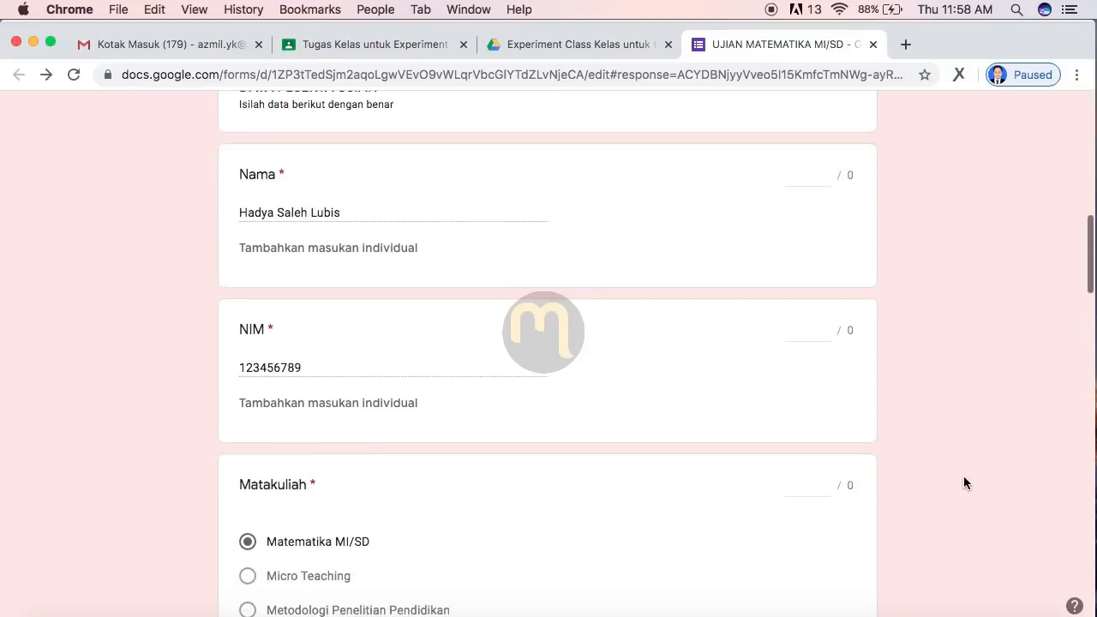
{"action": "scroll", "coordinate": [963, 483], "scroll_direction": "down", "scroll_amount": 5}
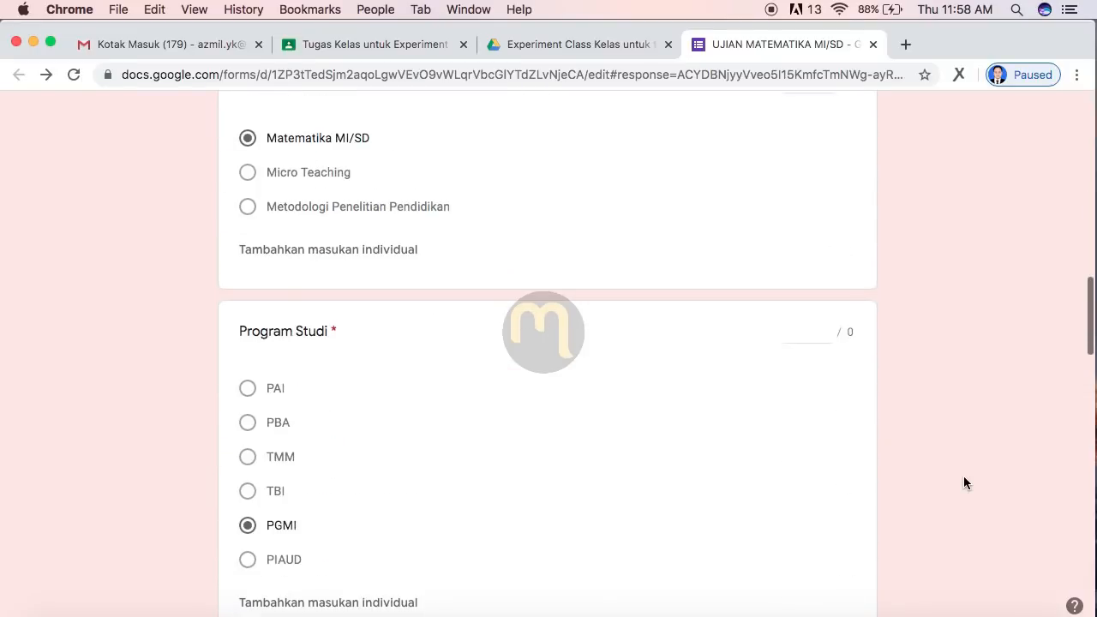
{"action": "scroll", "coordinate": [963, 483], "scroll_direction": "down", "scroll_amount": 3}
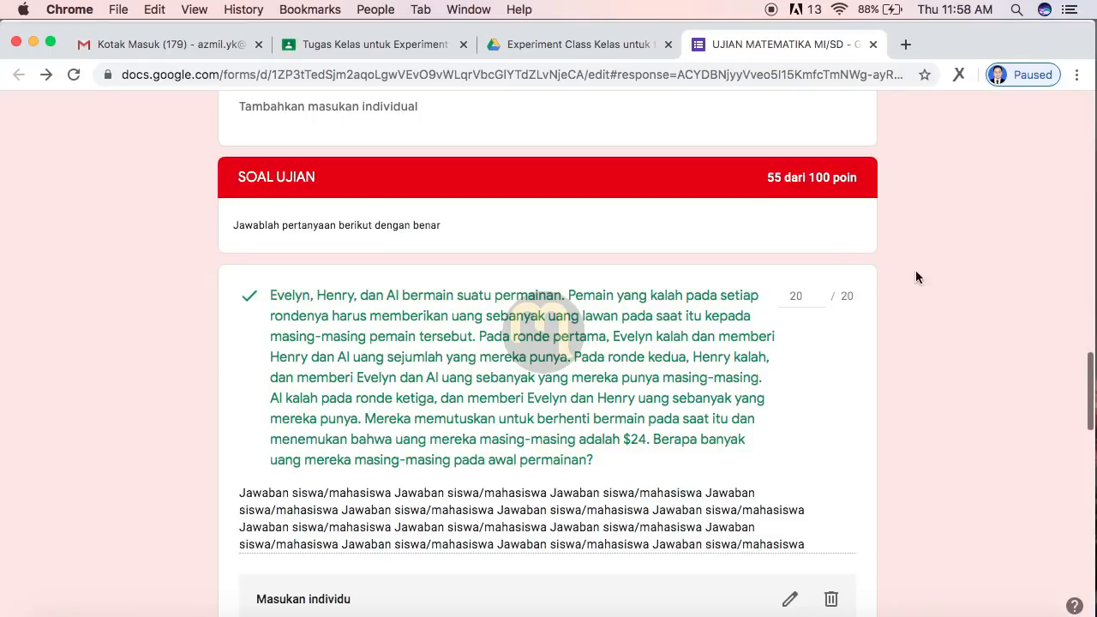
{"action": "scroll", "coordinate": [912, 385], "scroll_direction": "down", "scroll_amount": 5}
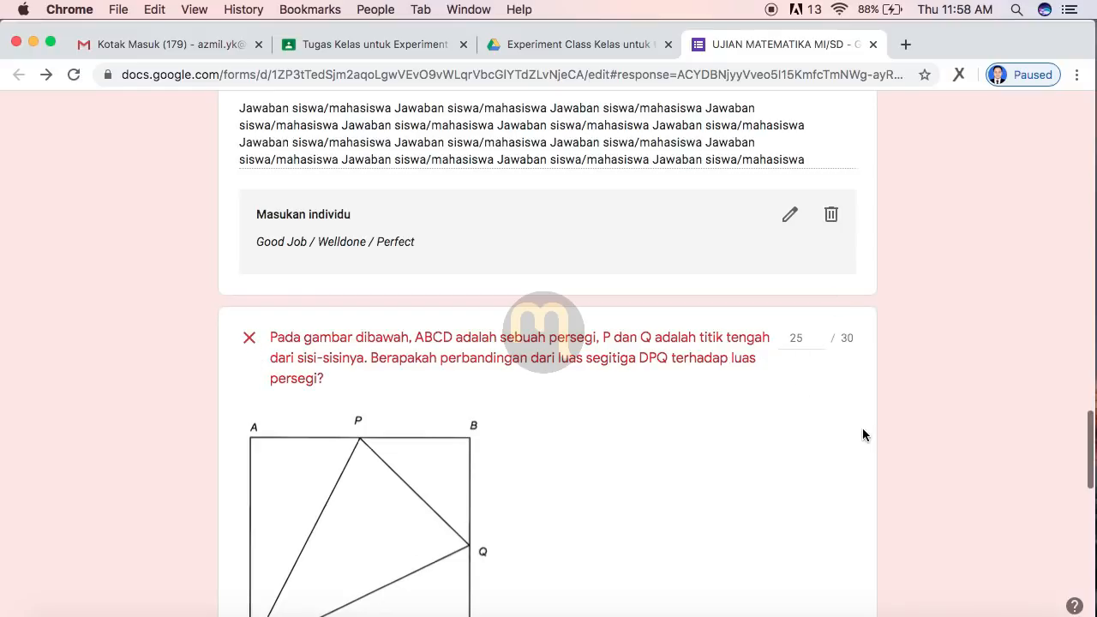
{"action": "scroll", "coordinate": [925, 439], "scroll_direction": "down", "scroll_amount": 8}
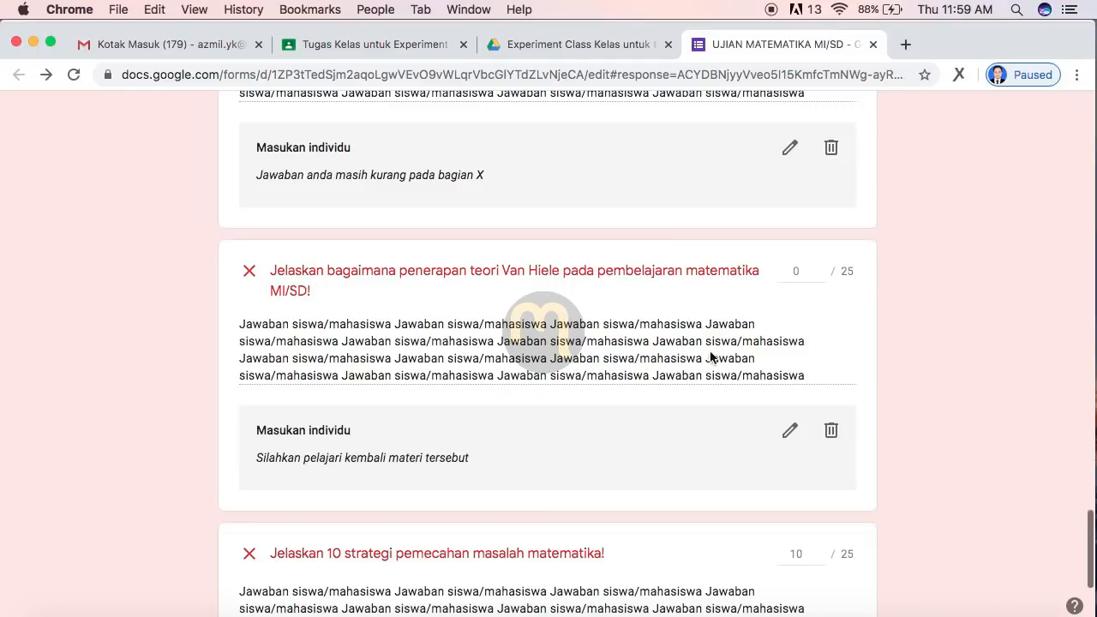
{"action": "scroll", "coordinate": [884, 363], "scroll_direction": "down", "scroll_amount": 4}
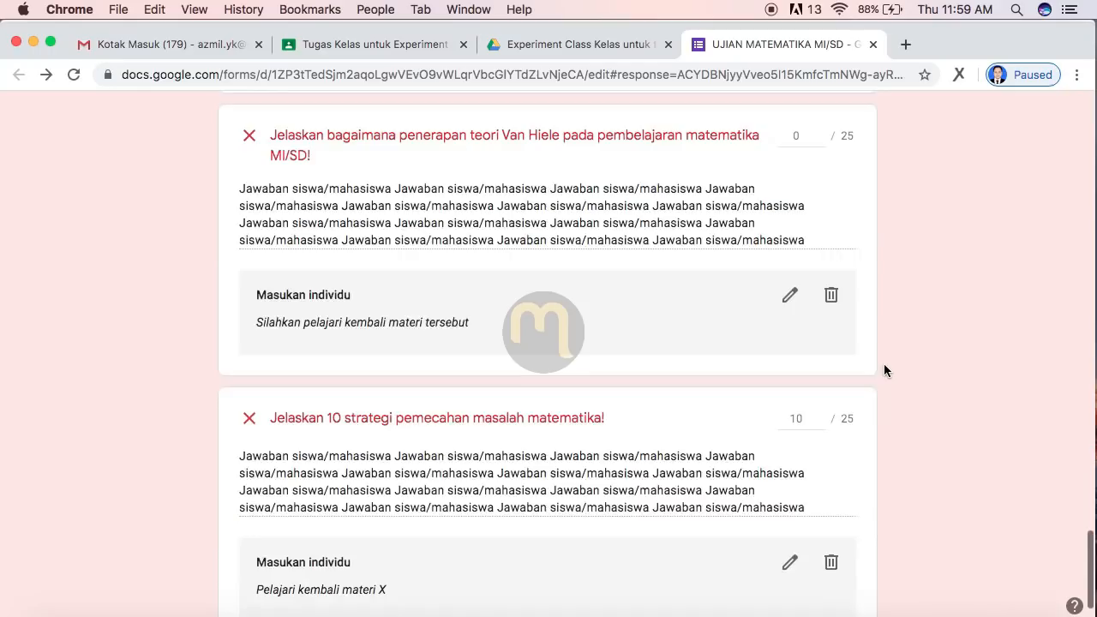
{"action": "scroll", "coordinate": [642, 227], "scroll_direction": "up", "scroll_amount": 12}
{"action": "scroll", "coordinate": [642, 227], "scroll_direction": "up", "scroll_amount": 5}
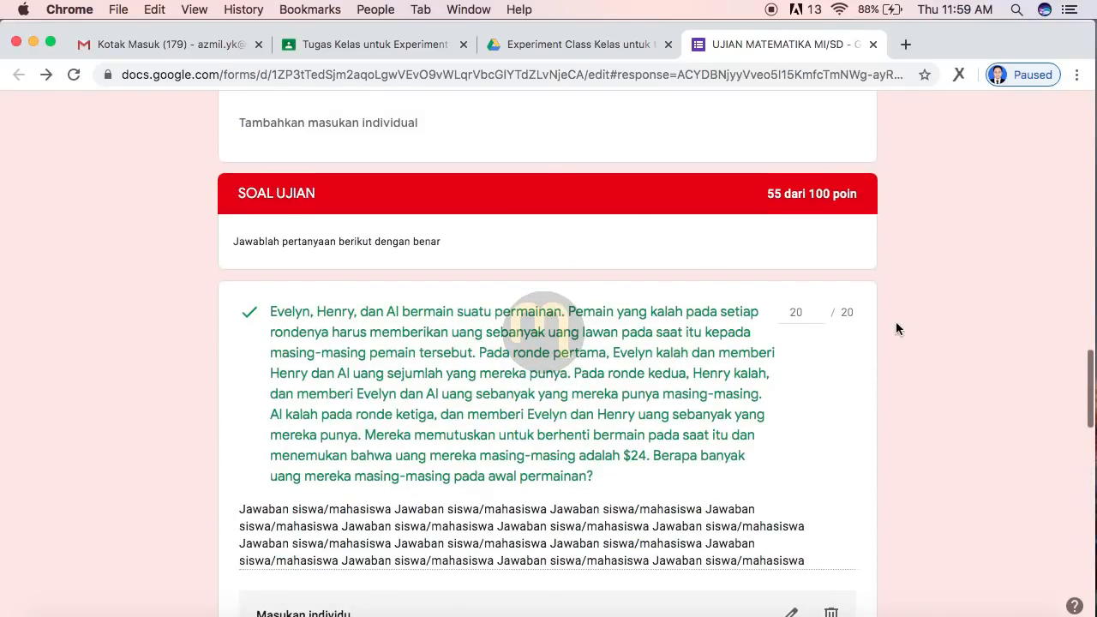
{"action": "scroll", "coordinate": [928, 428], "scroll_direction": "down", "scroll_amount": 9}
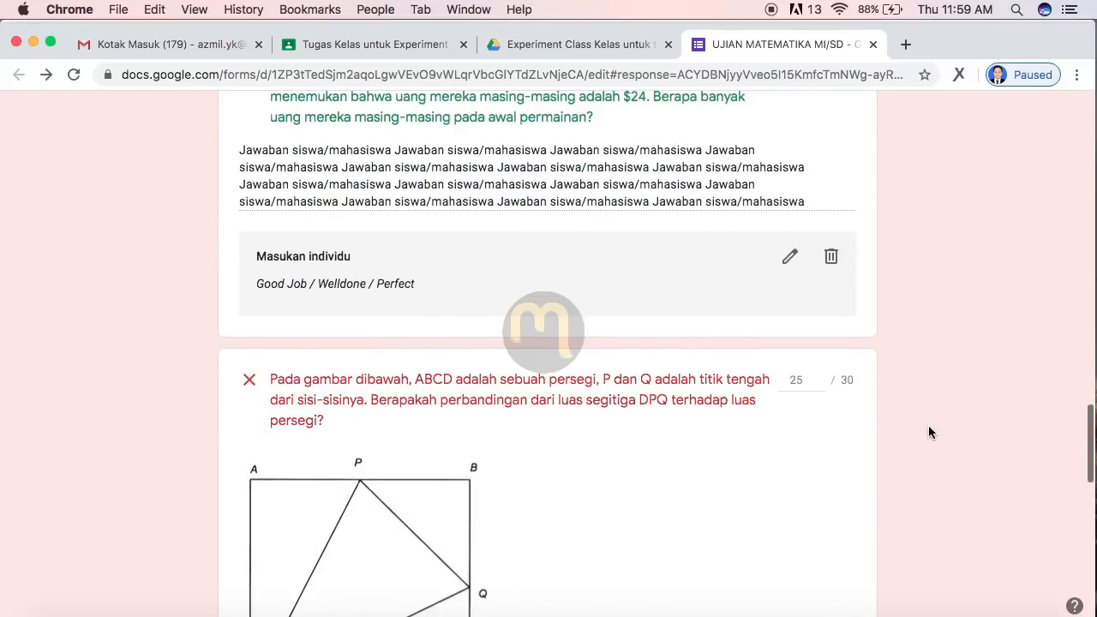
{"action": "scroll", "coordinate": [928, 432], "scroll_direction": "down", "scroll_amount": 5}
{"action": "scroll", "coordinate": [929, 432], "scroll_direction": "up", "scroll_amount": 10}
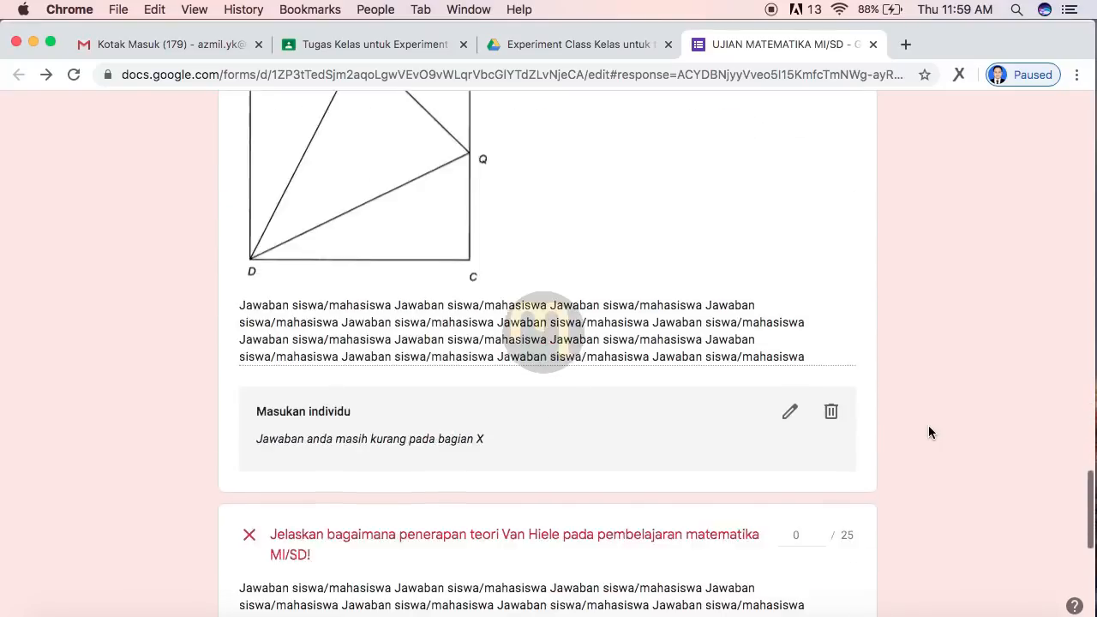
{"action": "scroll", "coordinate": [928, 425], "scroll_direction": "up", "scroll_amount": 4}
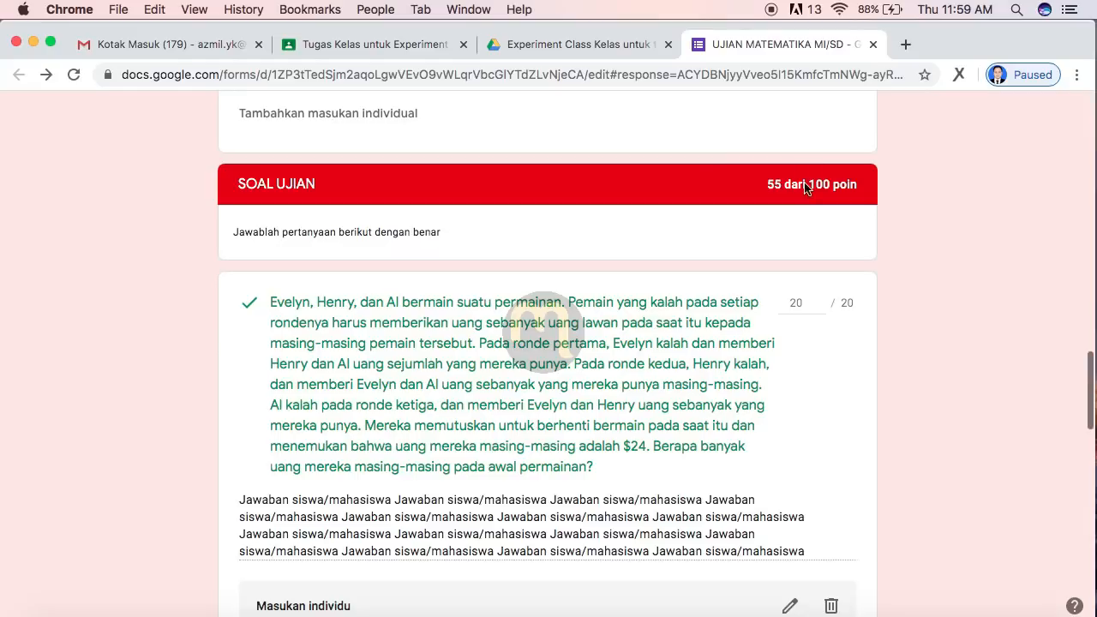
{"action": "scroll", "coordinate": [946, 236], "scroll_direction": "up", "scroll_amount": 3}
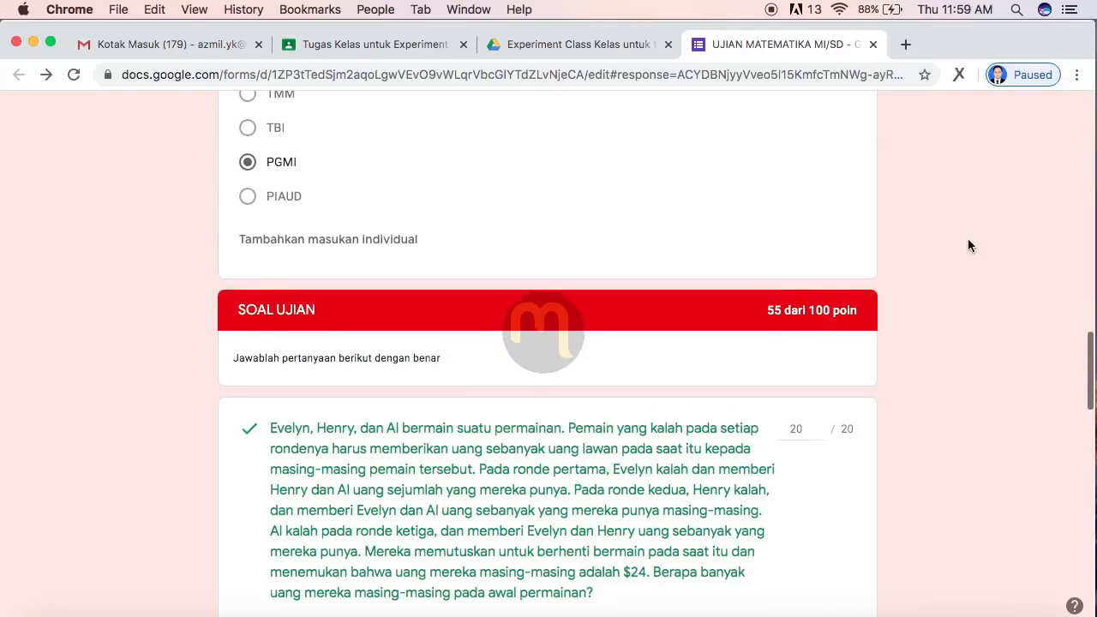
{"action": "scroll", "coordinate": [968, 246], "scroll_direction": "up", "scroll_amount": 7}
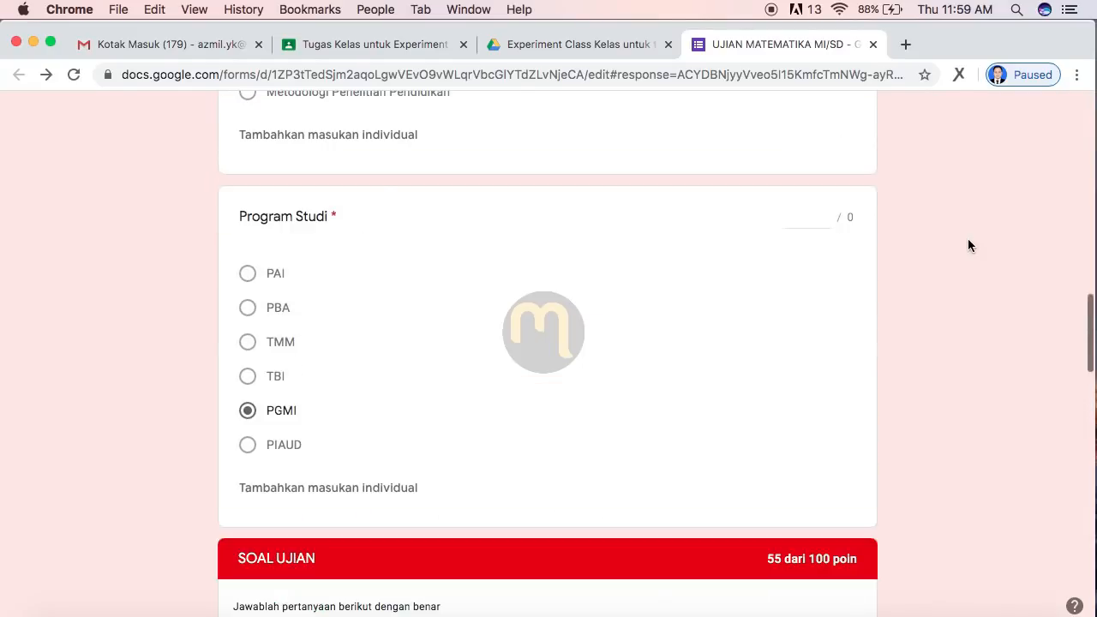
{"action": "scroll", "coordinate": [968, 246], "scroll_direction": "up", "scroll_amount": 8}
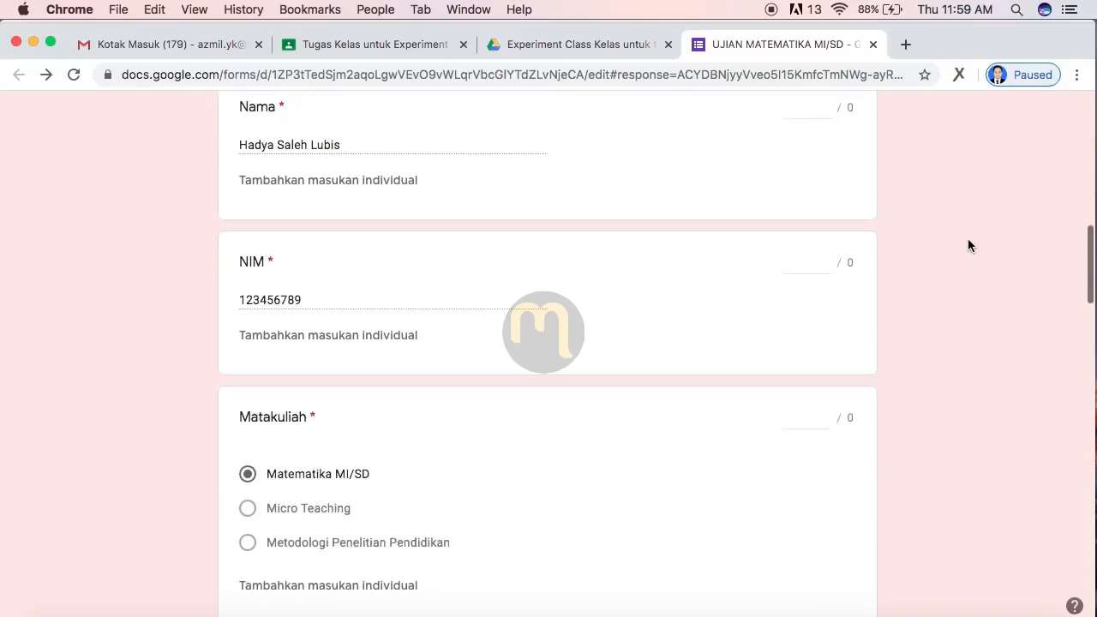
{"action": "scroll", "coordinate": [968, 246], "scroll_direction": "up", "scroll_amount": 8}
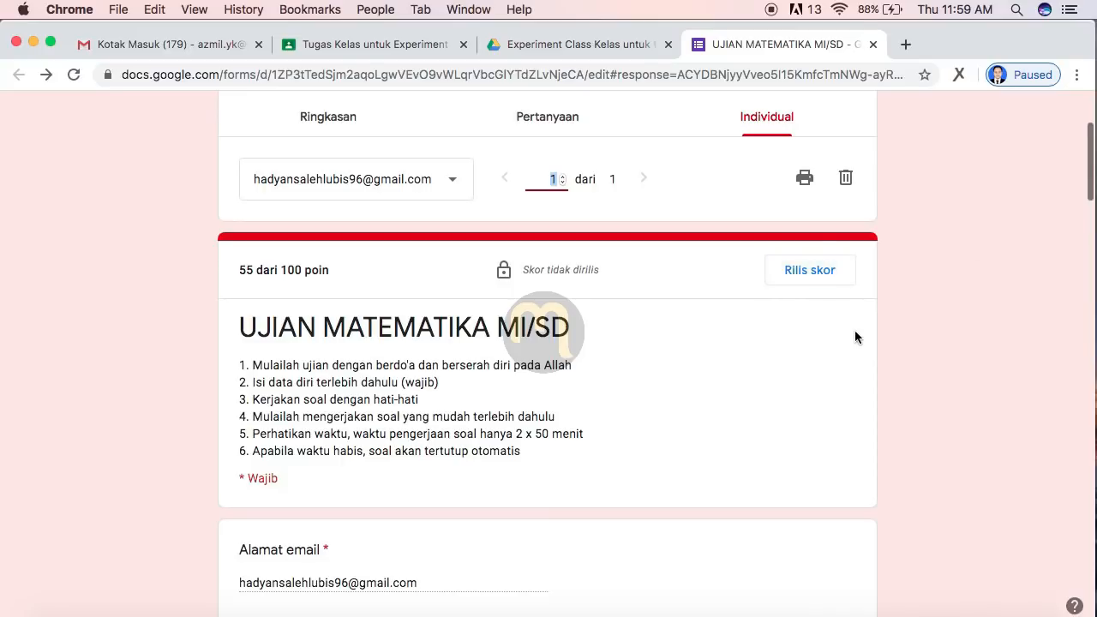
{"action": "scroll", "coordinate": [854, 337], "scroll_direction": "up", "scroll_amount": 3}
{"action": "scroll", "coordinate": [909, 484], "scroll_direction": "down", "scroll_amount": 1}
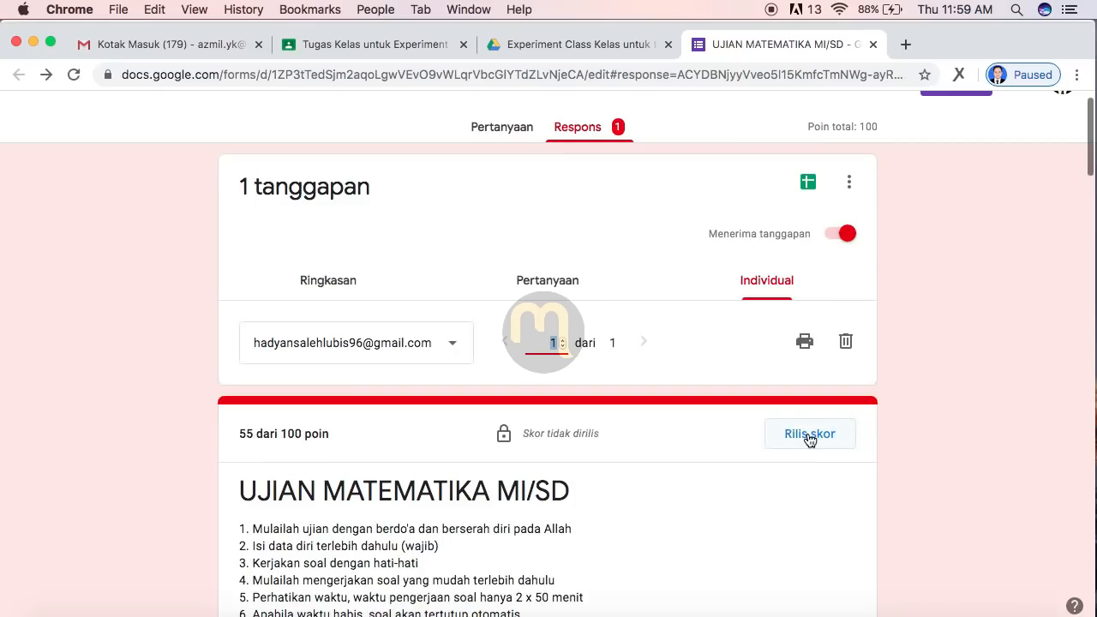
Step: Release scores to all respondents by email with the message 'Tingkatkan hasil belajar anda (opsional)'
{"action": "left_click", "coordinate": [807, 434]}
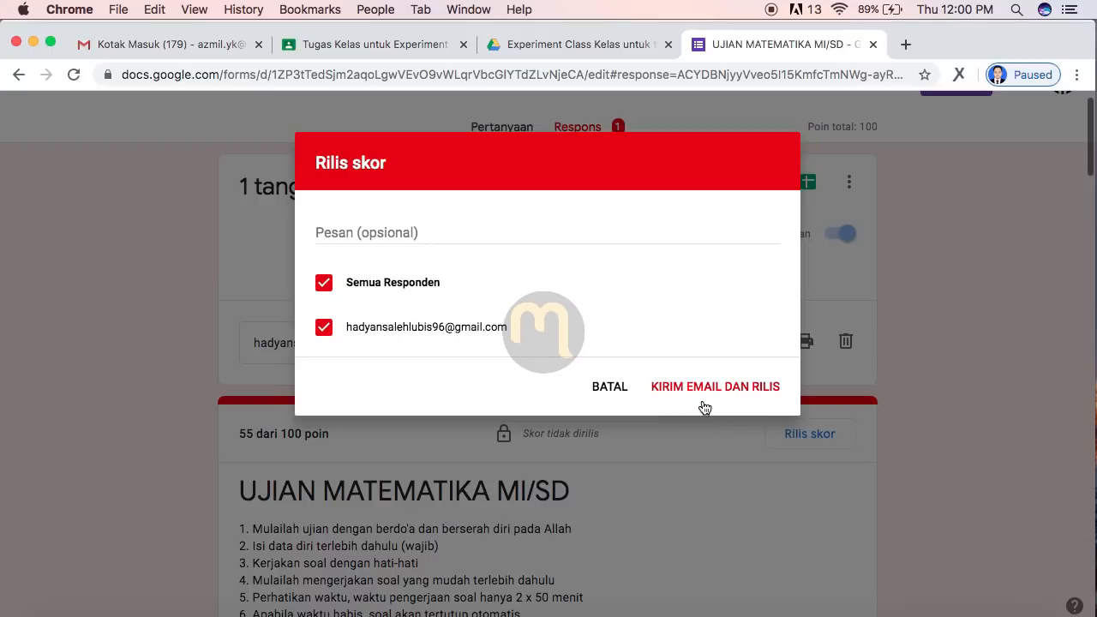
{"action": "left_click", "coordinate": [346, 232]}
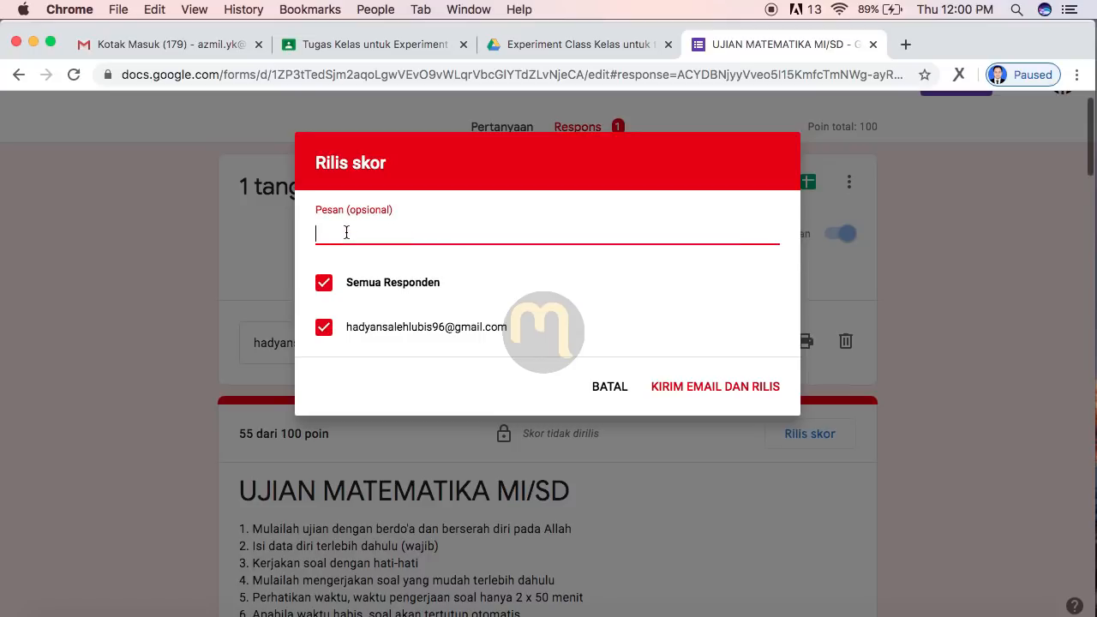
{"action": "type", "text": "A"}
{"action": "key", "text": "BackSpace"}
{"action": "type", "text": "Tingkatkan h"}
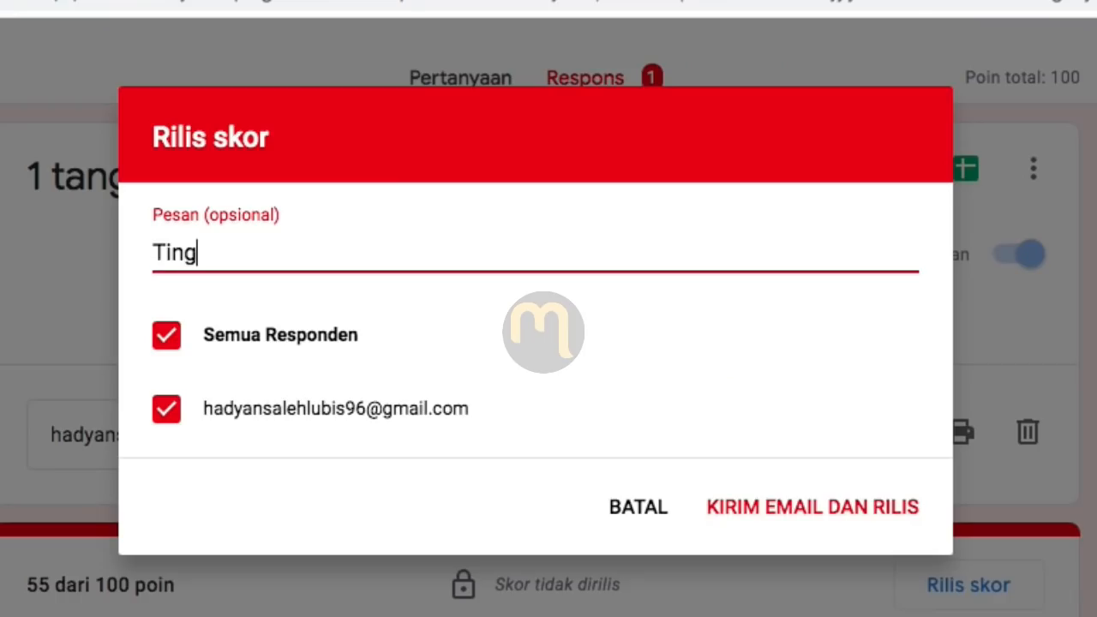
{"action": "type", "text": "asil belajar anda"}
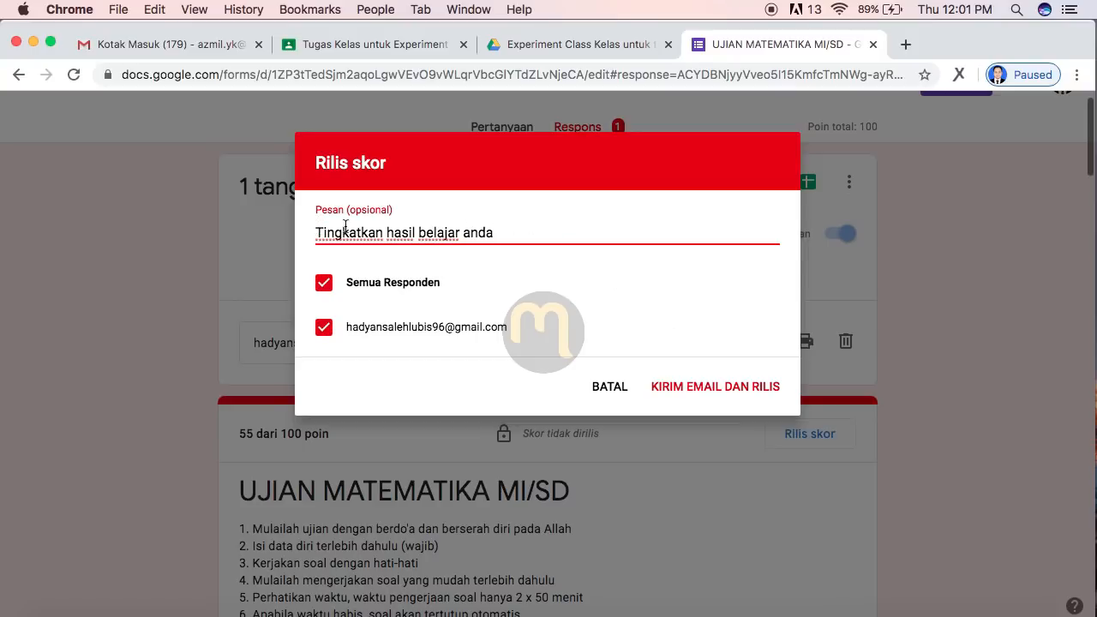
{"action": "type", "text": "(opsional)"}
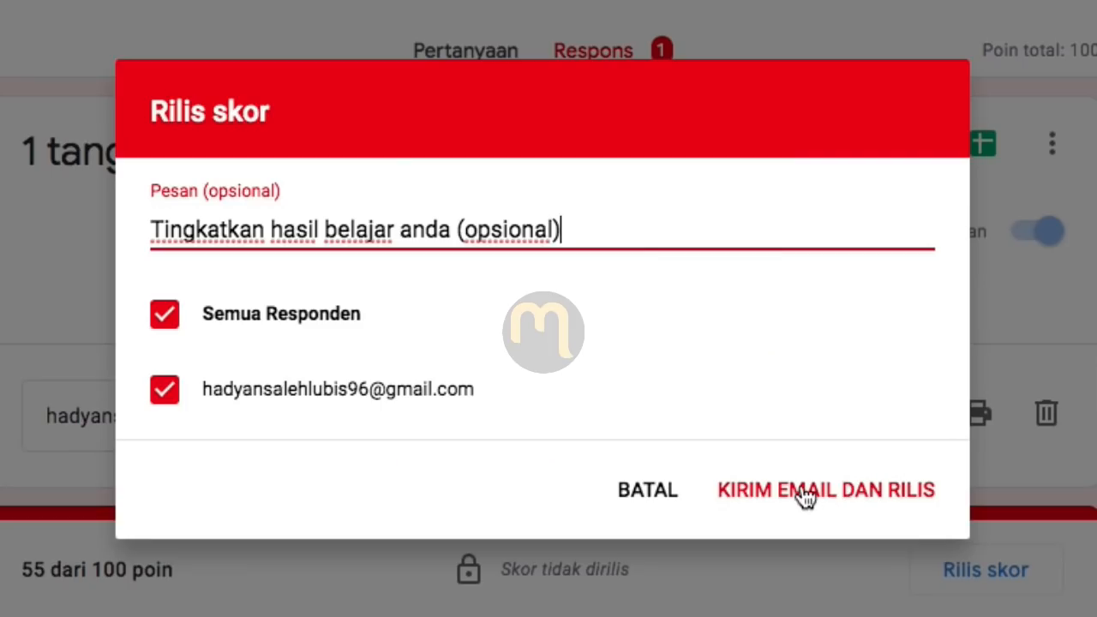
{"action": "left_click", "coordinate": [701, 385]}
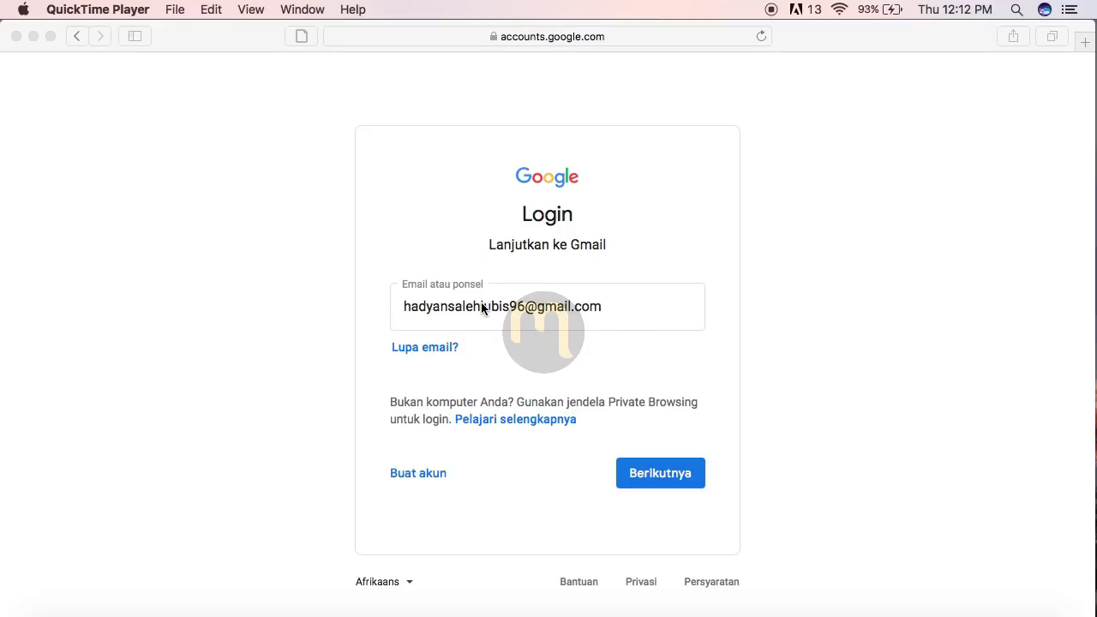
Step: Enter the account password and sign in to Gmail
{"action": "left_click", "coordinate": [651, 474]}
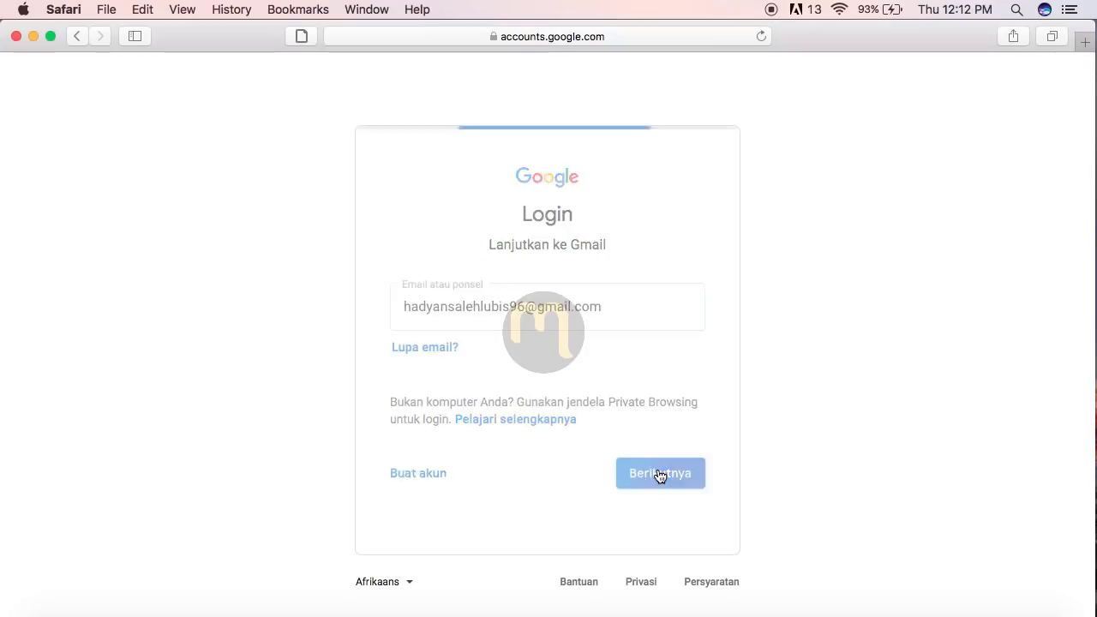
{"action": "type", "text": "••••••••••"}
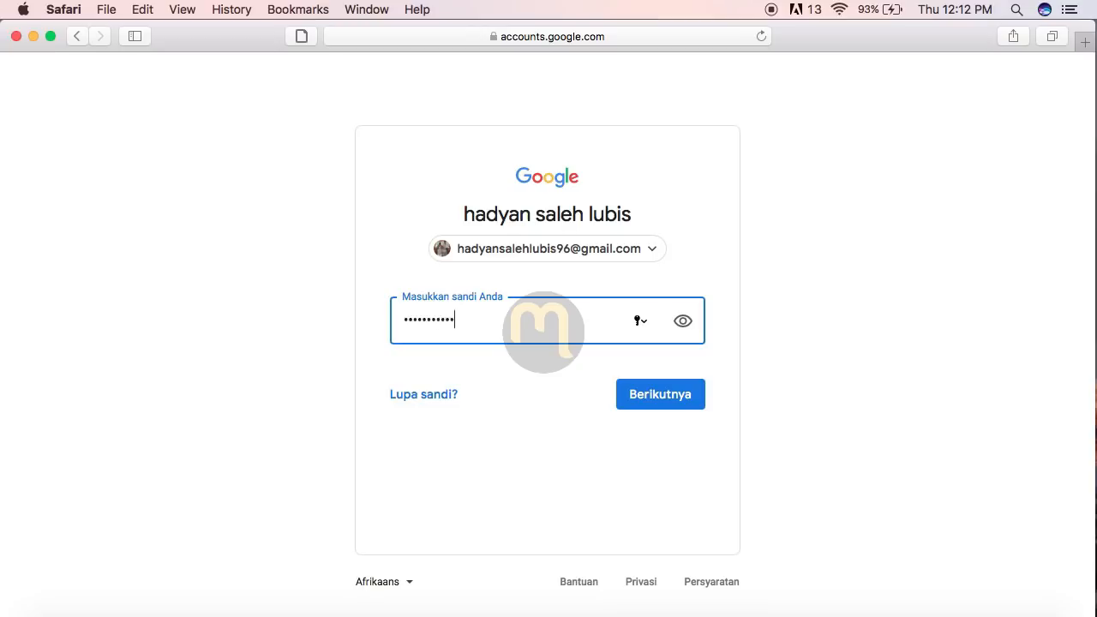
{"action": "key", "text": "Return"}
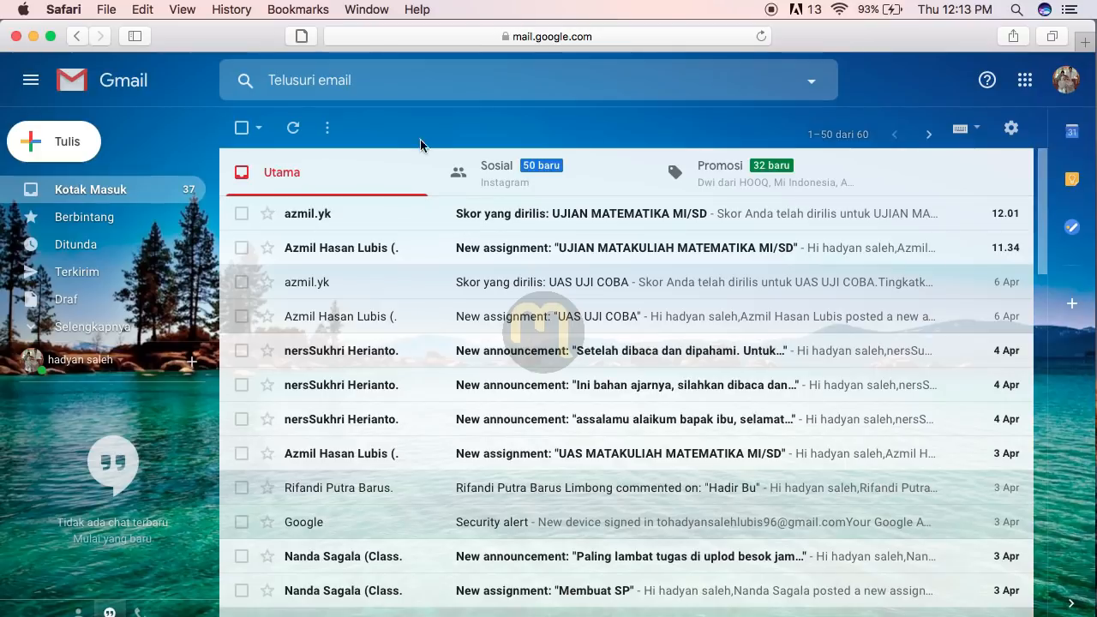
Step: Open the 'Skor yang dirilis: UJIAN MATEMATIKA MI/SD' email and highlight its note, title and 55 / 100 score
{"action": "left_click", "coordinate": [479, 221]}
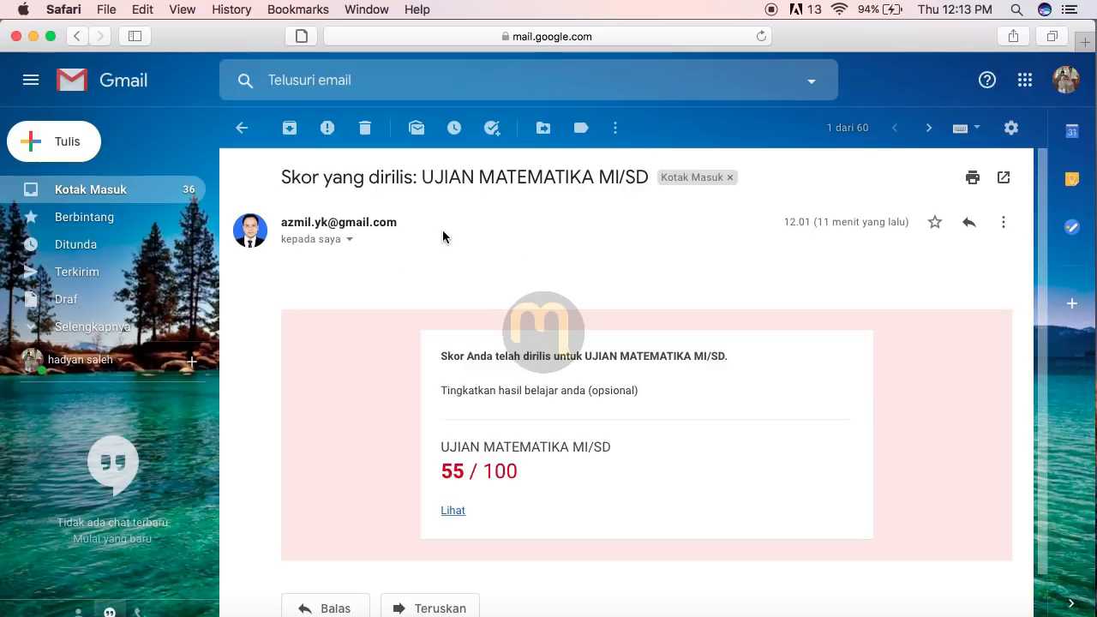
{"action": "scroll", "coordinate": [410, 267], "scroll_direction": "down", "scroll_amount": 2}
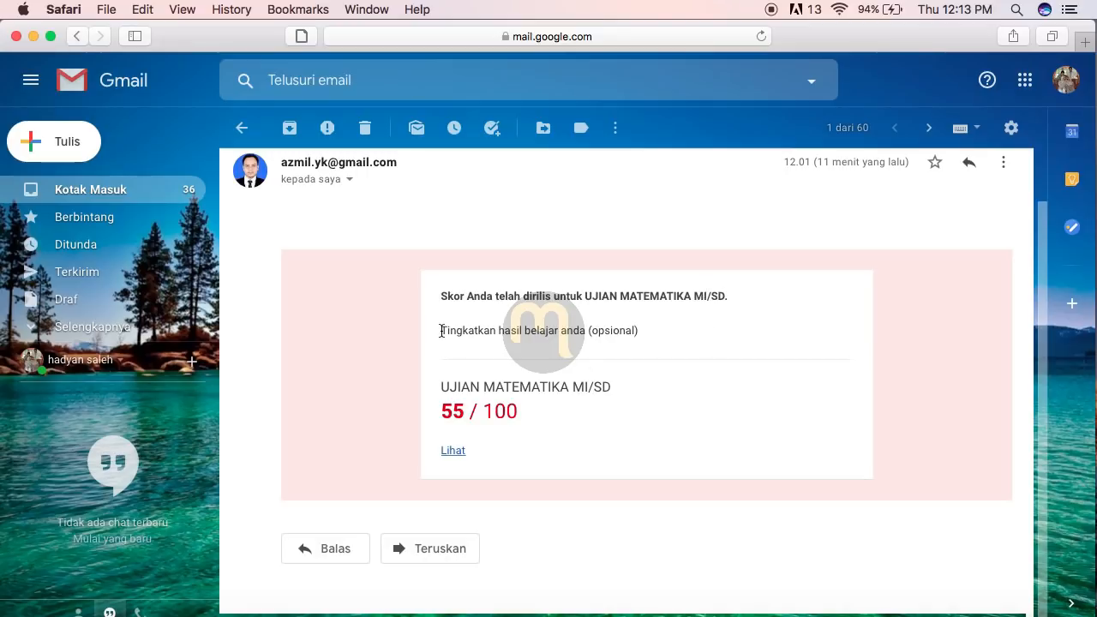
{"action": "left_click_drag", "start_coordinate": [440, 330], "coordinate": [646, 327]}
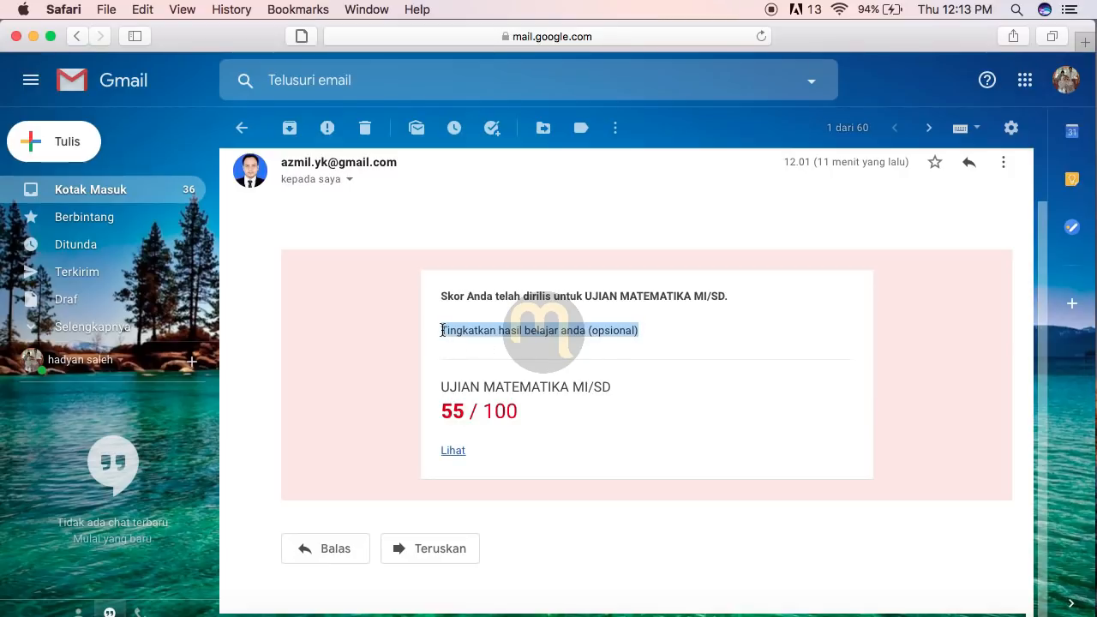
{"action": "left_click_drag", "start_coordinate": [442, 329], "coordinate": [580, 331]}
{"action": "left_click_drag", "start_coordinate": [441, 386], "coordinate": [624, 395]}
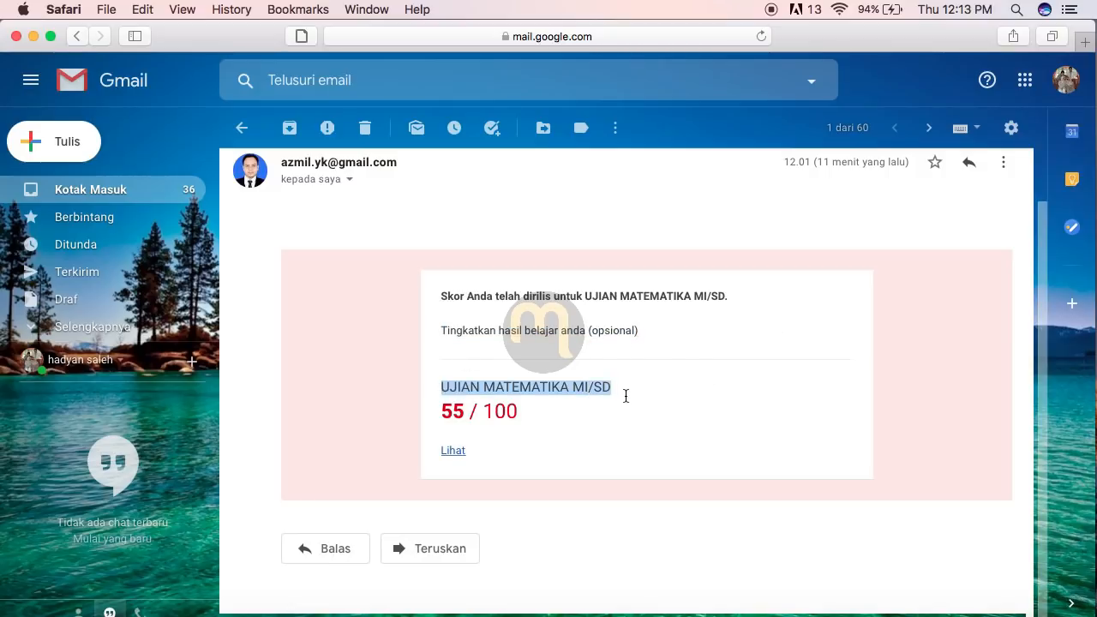
{"action": "left_click_drag", "start_coordinate": [439, 413], "coordinate": [536, 410]}
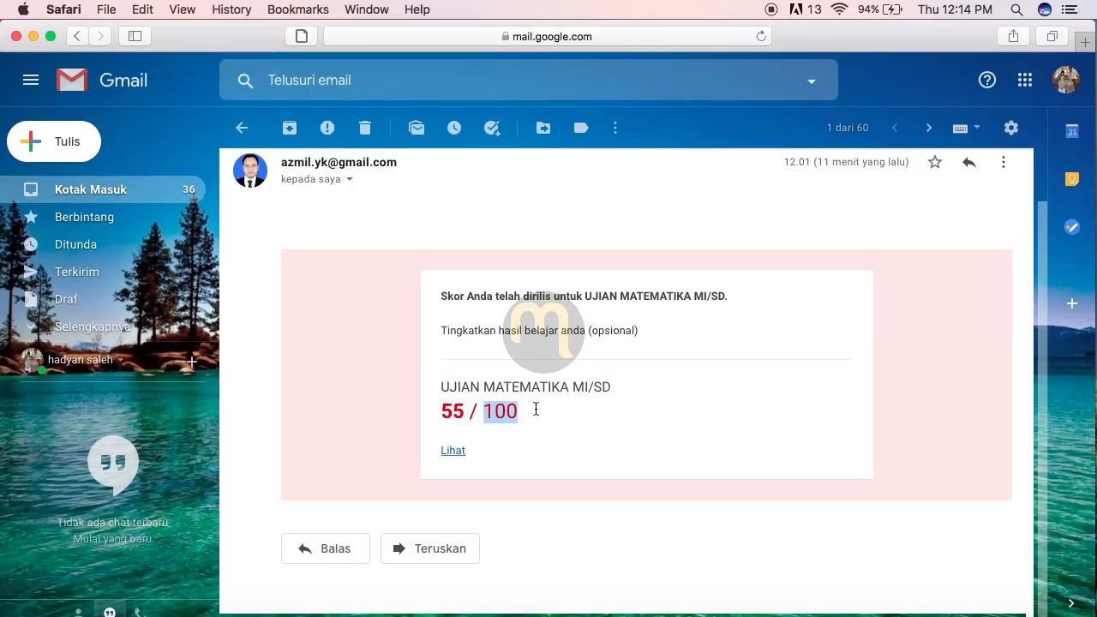
{"action": "left_click", "coordinate": [541, 422]}
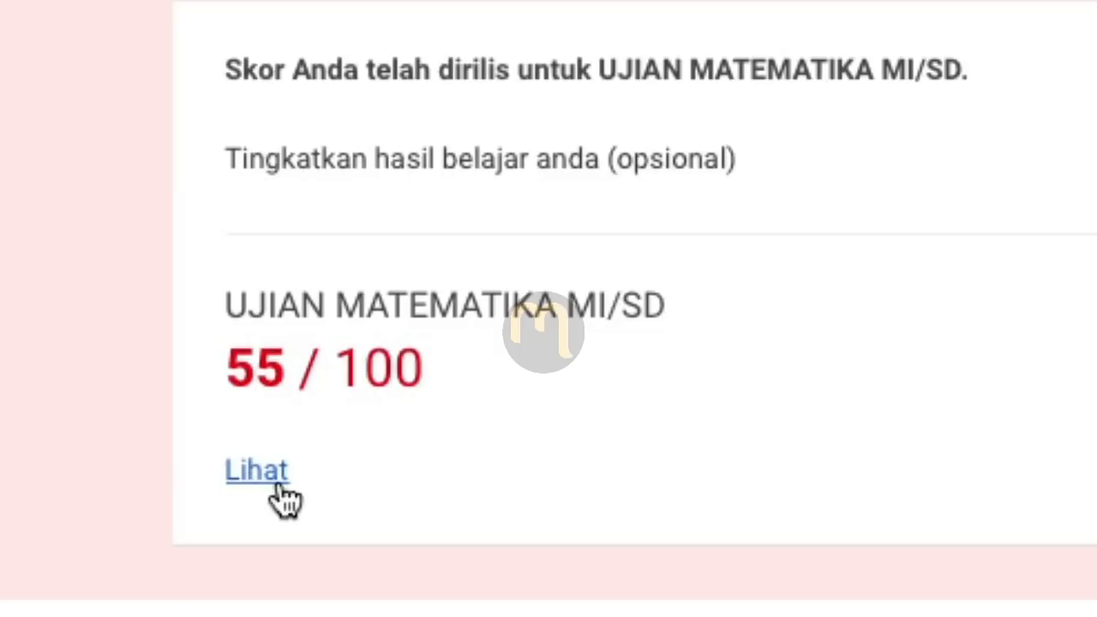
Step: Open the response from the email's Lihat link and scroll through per-question scores and feedback
{"action": "left_click", "coordinate": [268, 475]}
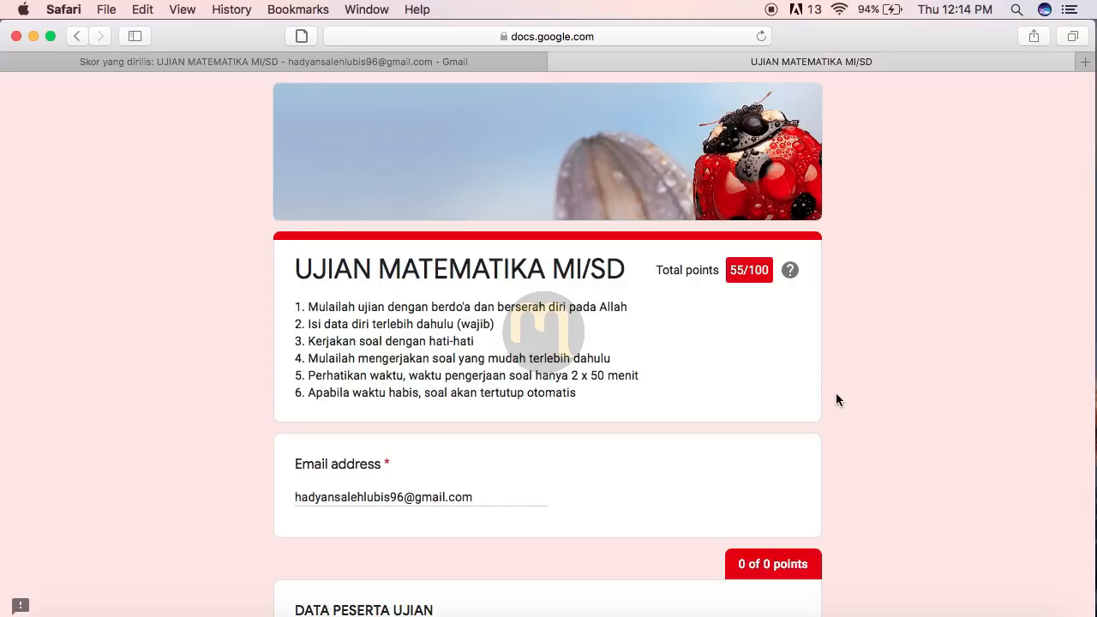
{"action": "scroll", "coordinate": [836, 394], "scroll_direction": "down", "scroll_amount": 2}
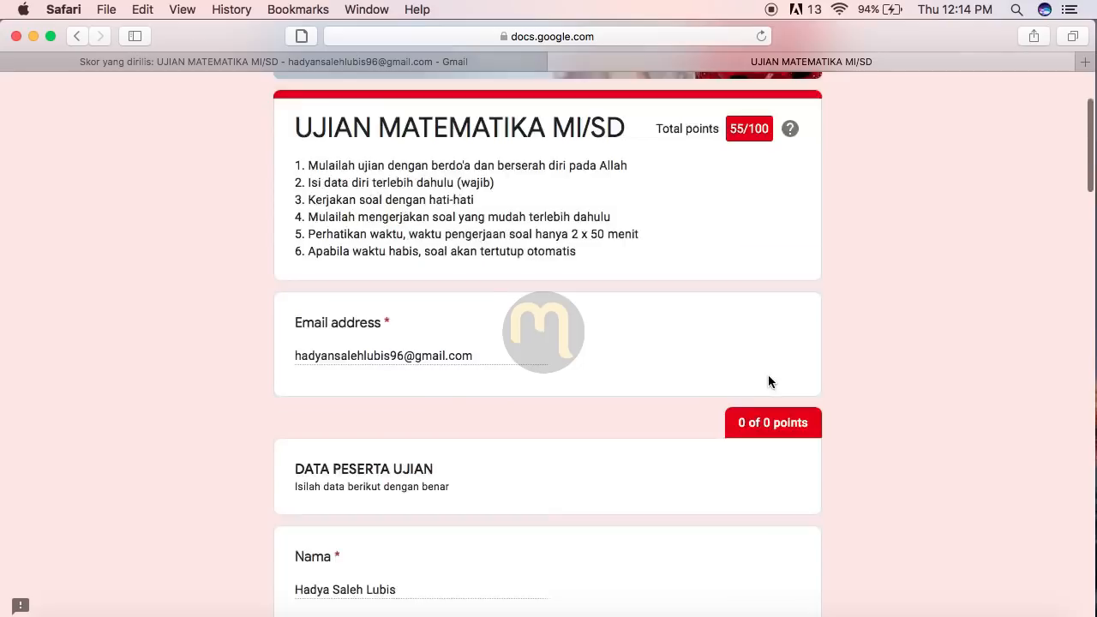
{"action": "scroll", "coordinate": [768, 374], "scroll_direction": "down", "scroll_amount": 5}
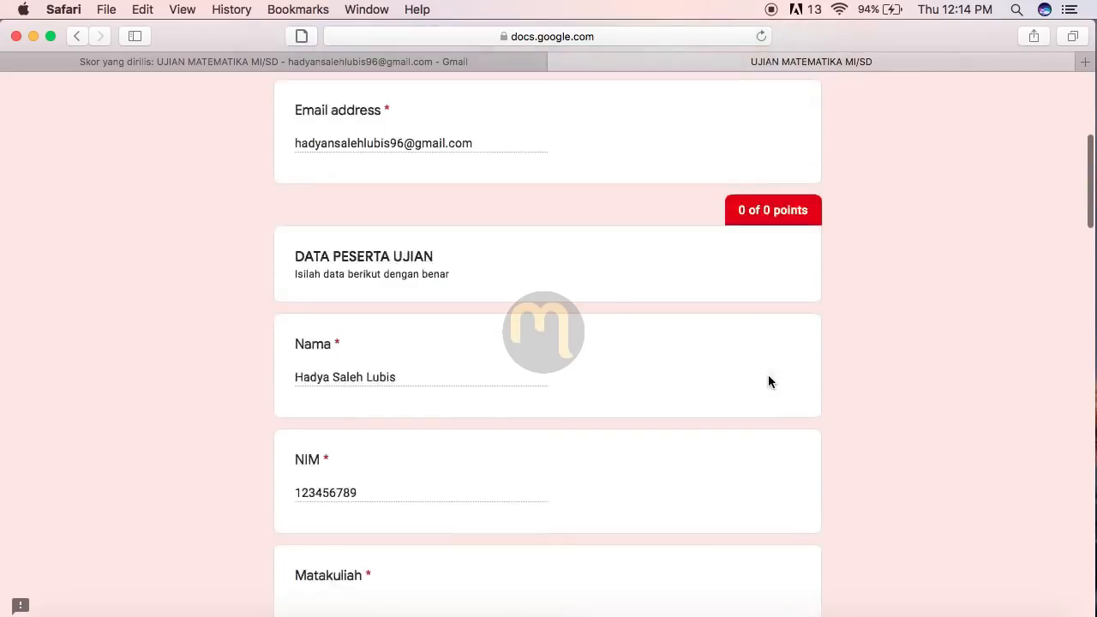
{"action": "scroll", "coordinate": [768, 378], "scroll_direction": "down", "scroll_amount": 10}
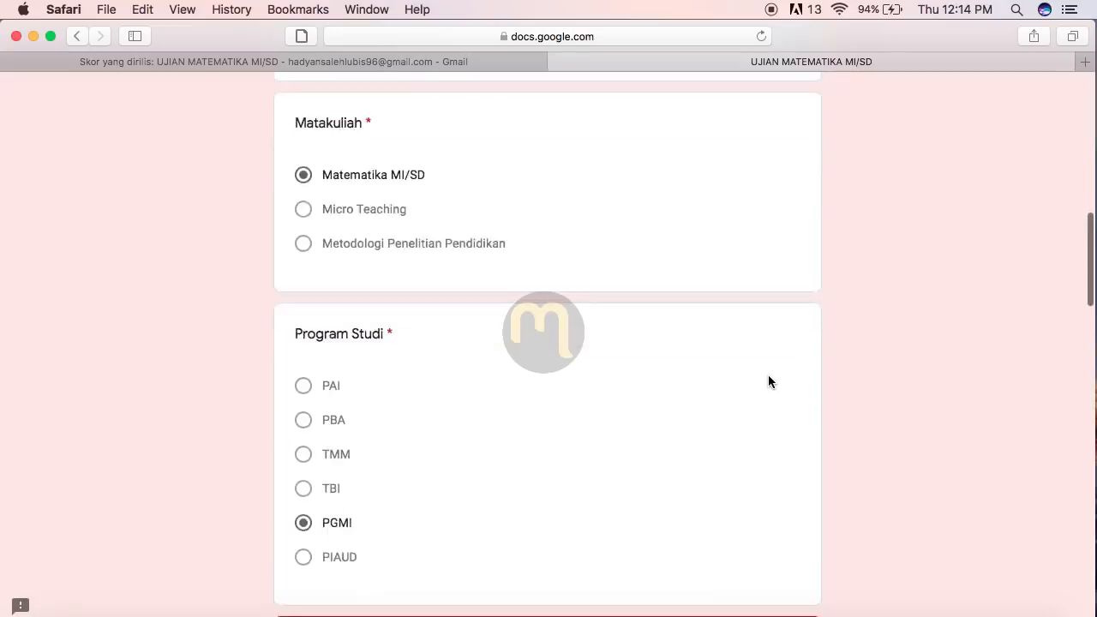
{"action": "scroll", "coordinate": [769, 381], "scroll_direction": "down", "scroll_amount": 7}
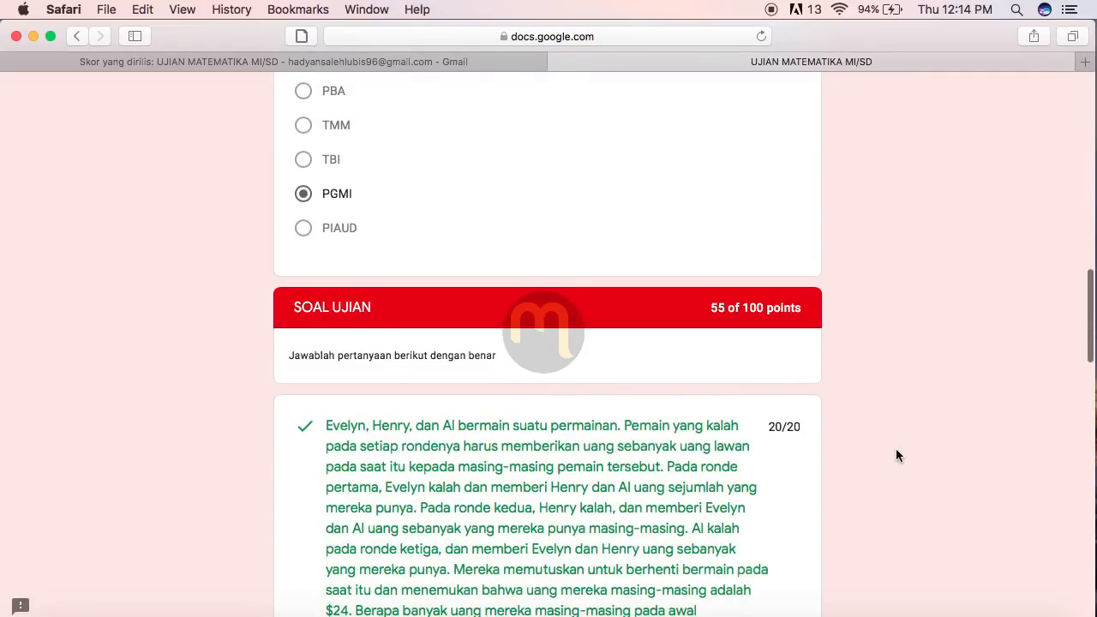
{"action": "scroll", "coordinate": [895, 454], "scroll_direction": "down", "scroll_amount": 3}
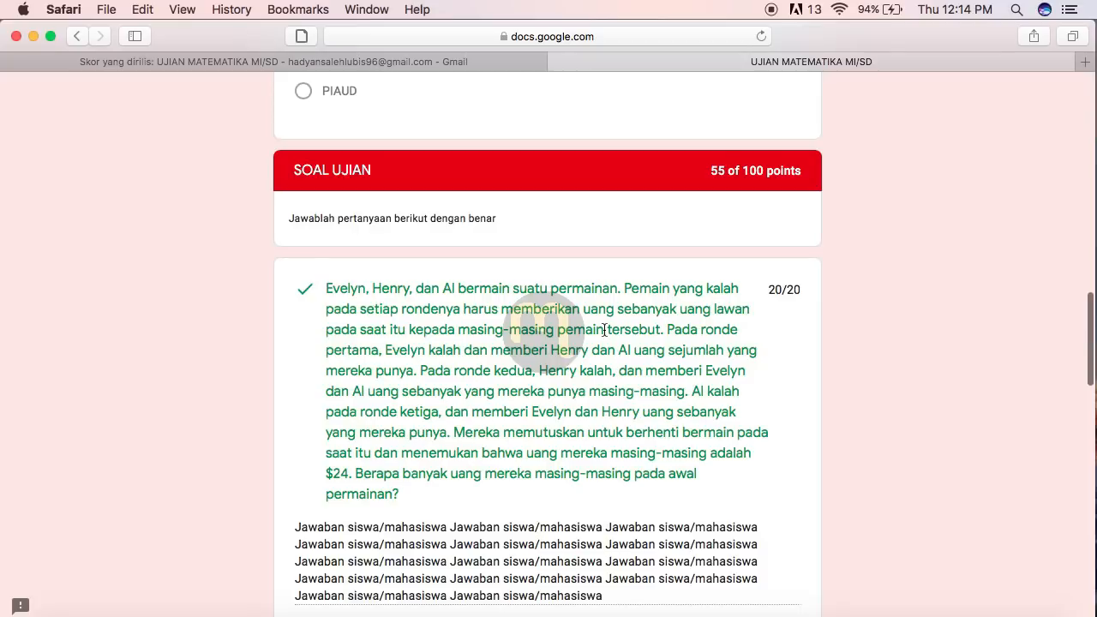
{"action": "scroll", "coordinate": [861, 311], "scroll_direction": "down", "scroll_amount": 1}
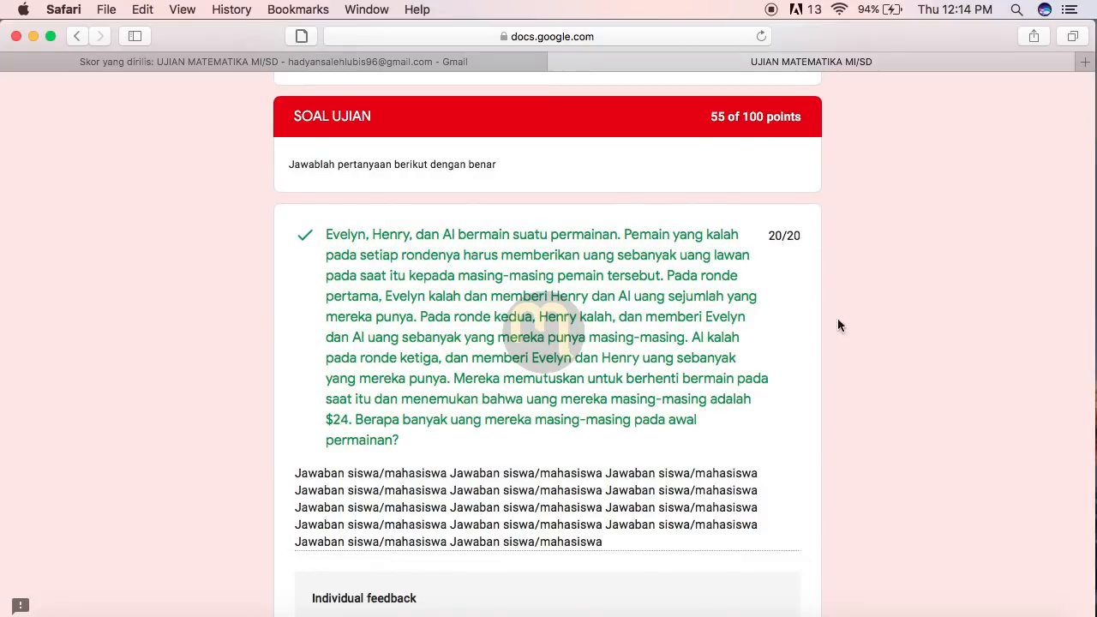
{"action": "scroll", "coordinate": [939, 456], "scroll_direction": "down", "scroll_amount": 5}
{"action": "scroll", "coordinate": [939, 456], "scroll_direction": "up", "scroll_amount": 3}
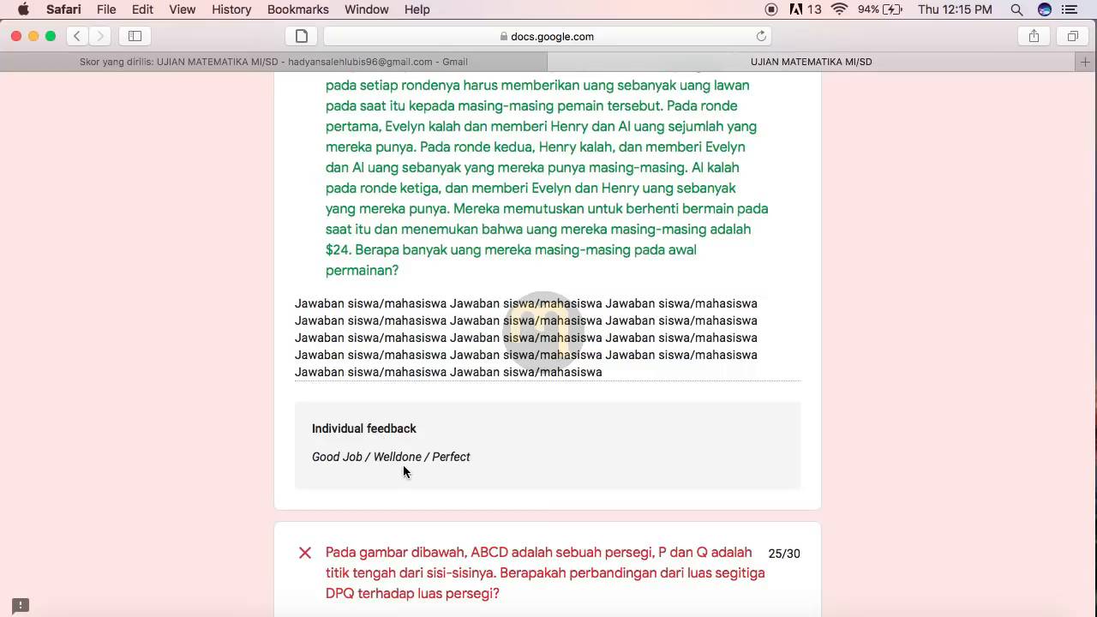
{"action": "scroll", "coordinate": [805, 460], "scroll_direction": "down", "scroll_amount": 8}
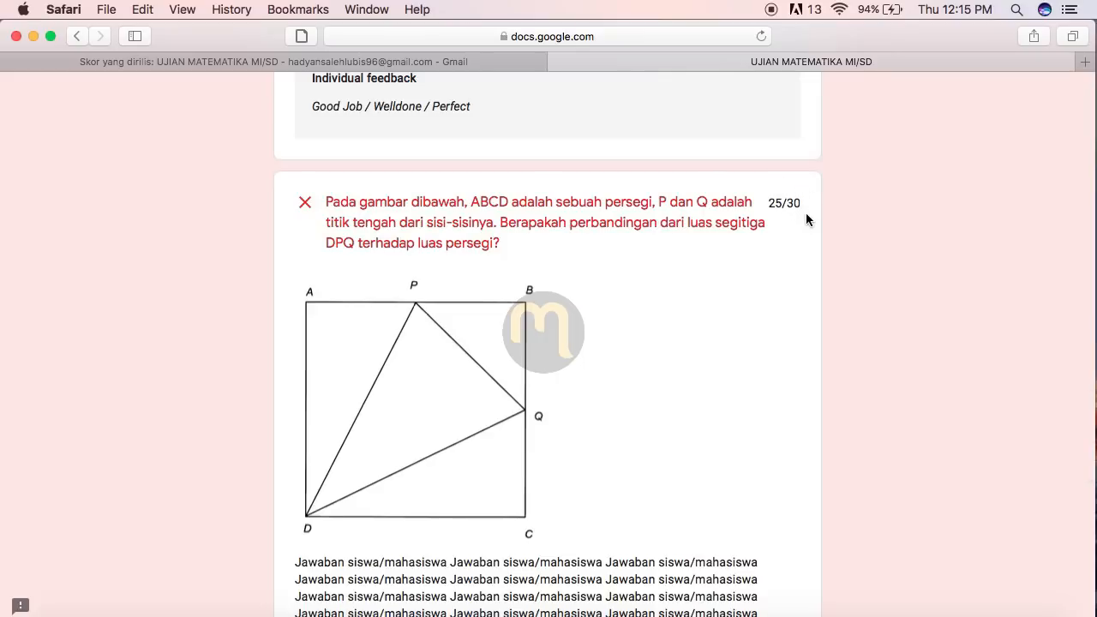
{"action": "scroll", "coordinate": [747, 403], "scroll_direction": "down", "scroll_amount": 3}
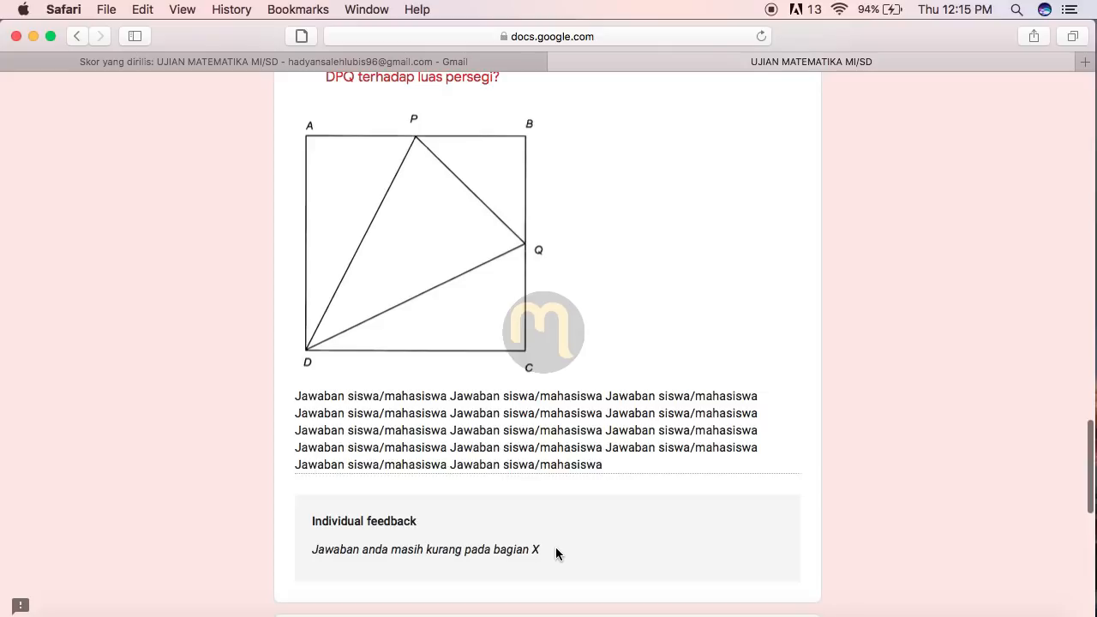
{"action": "scroll", "coordinate": [650, 300], "scroll_direction": "up", "scroll_amount": 15}
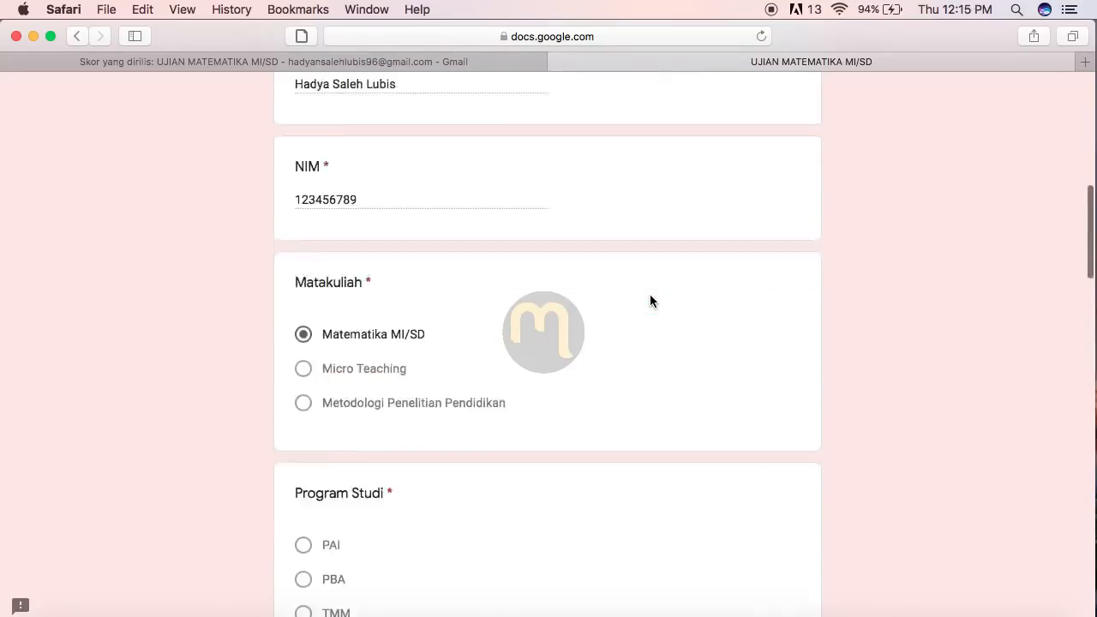
{"action": "scroll", "coordinate": [650, 300], "scroll_direction": "up", "scroll_amount": 8}
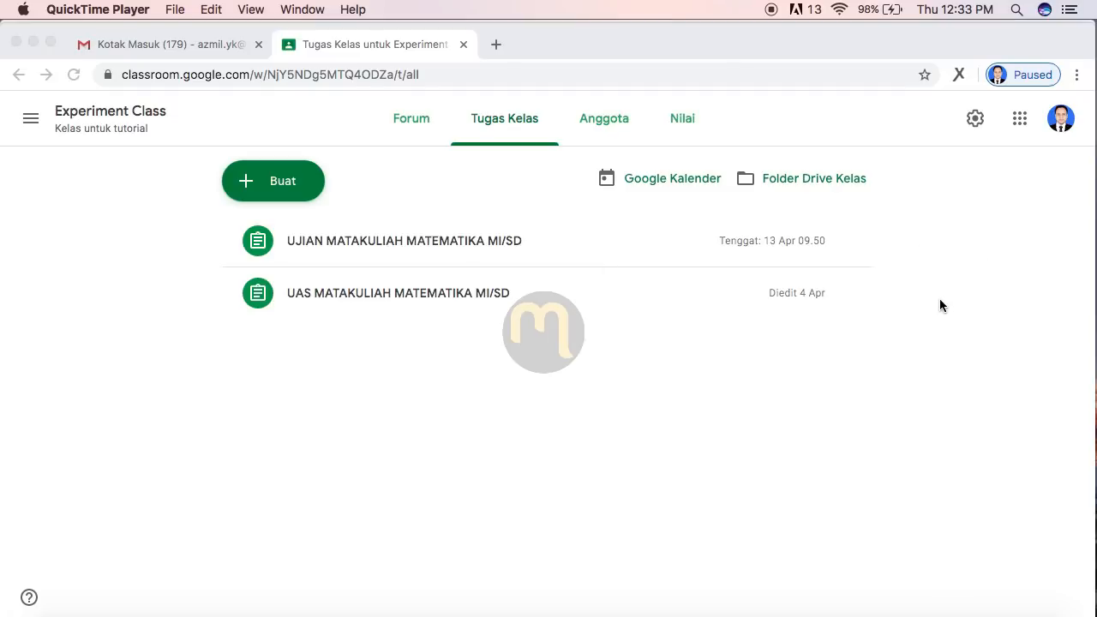
Step: Bring Chrome forward and launch Google Drive from the Google apps grid
{"action": "left_click", "coordinate": [1023, 125]}
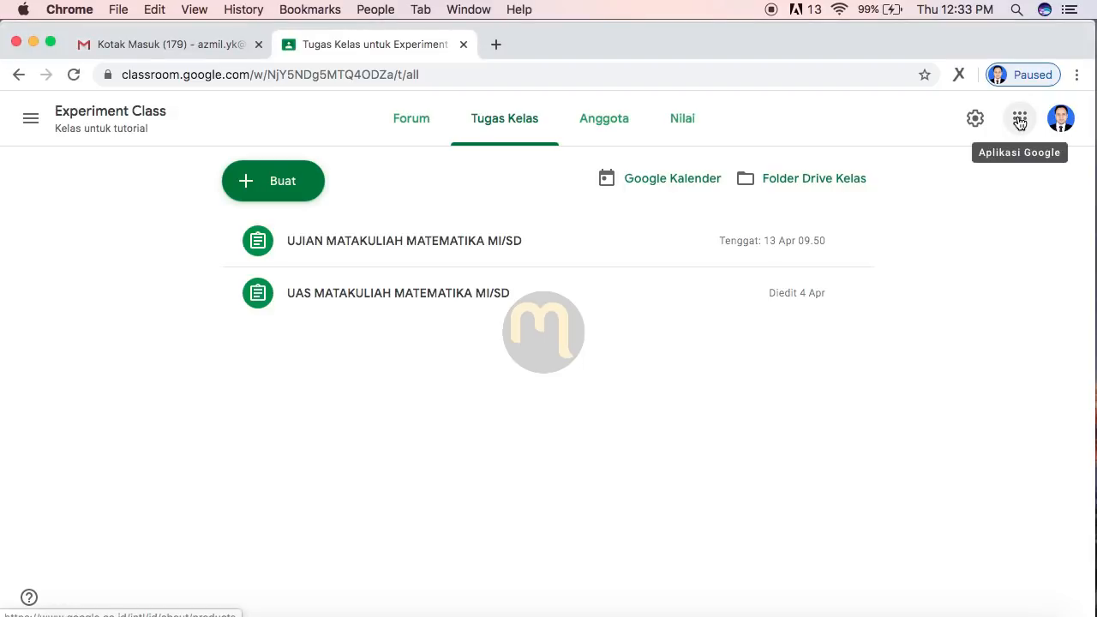
{"action": "left_click", "coordinate": [1020, 124]}
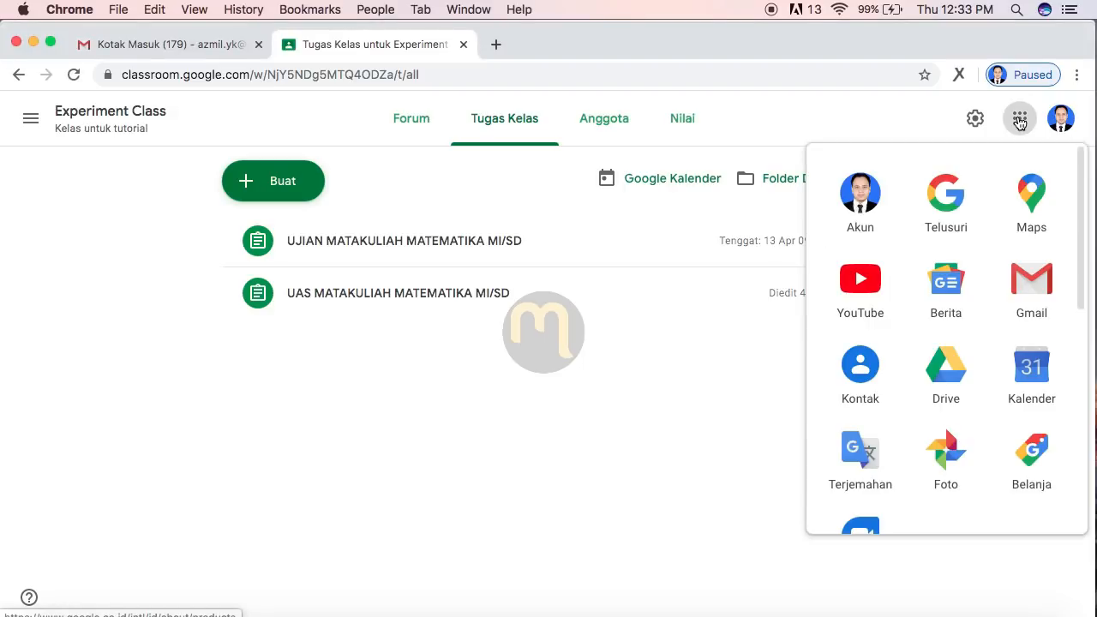
{"action": "left_click", "coordinate": [945, 372]}
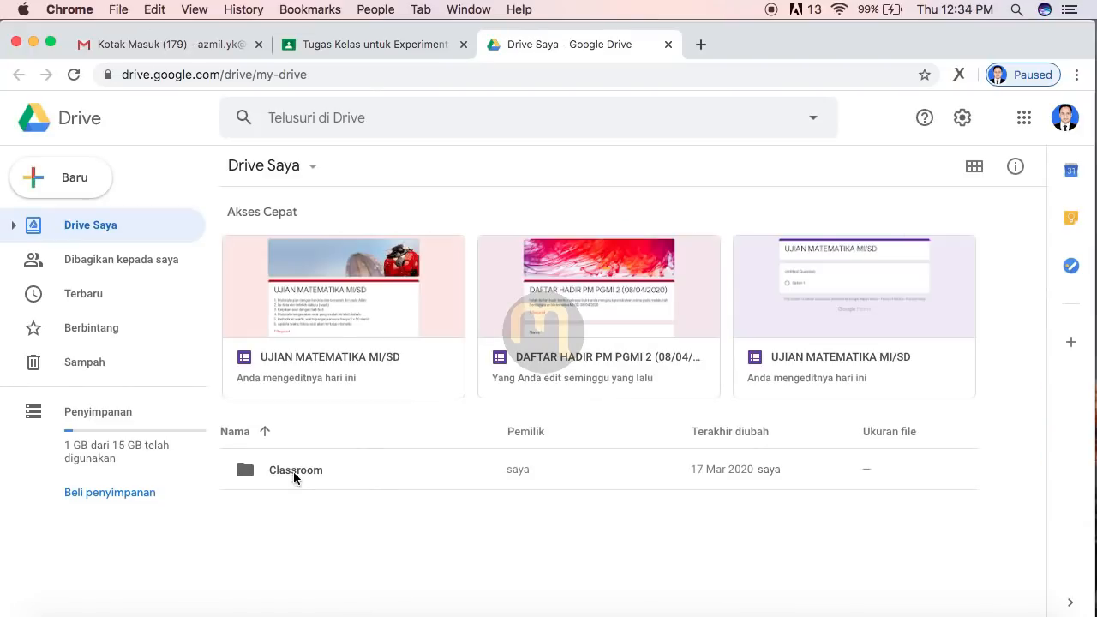
Step: Go to Classroom › Experiment Class Kelas untuk tutorial and open the UJIAN MATEMATIKA MI/SD form edited at 11.23
{"action": "double_click", "coordinate": [293, 471]}
{"action": "double_click", "coordinate": [291, 469]}
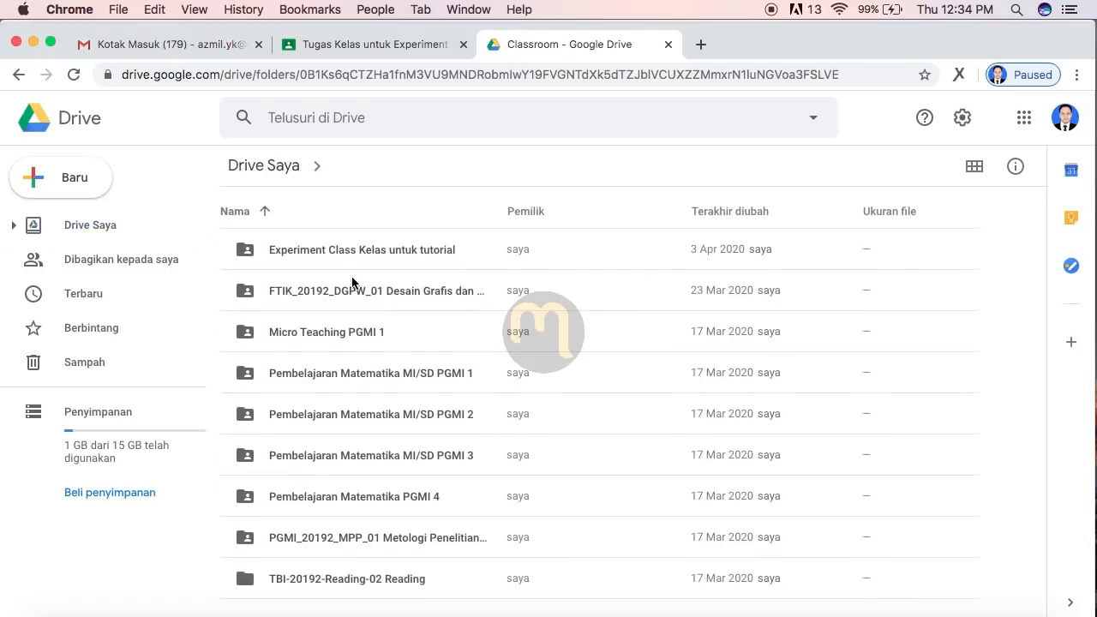
{"action": "double_click", "coordinate": [309, 250]}
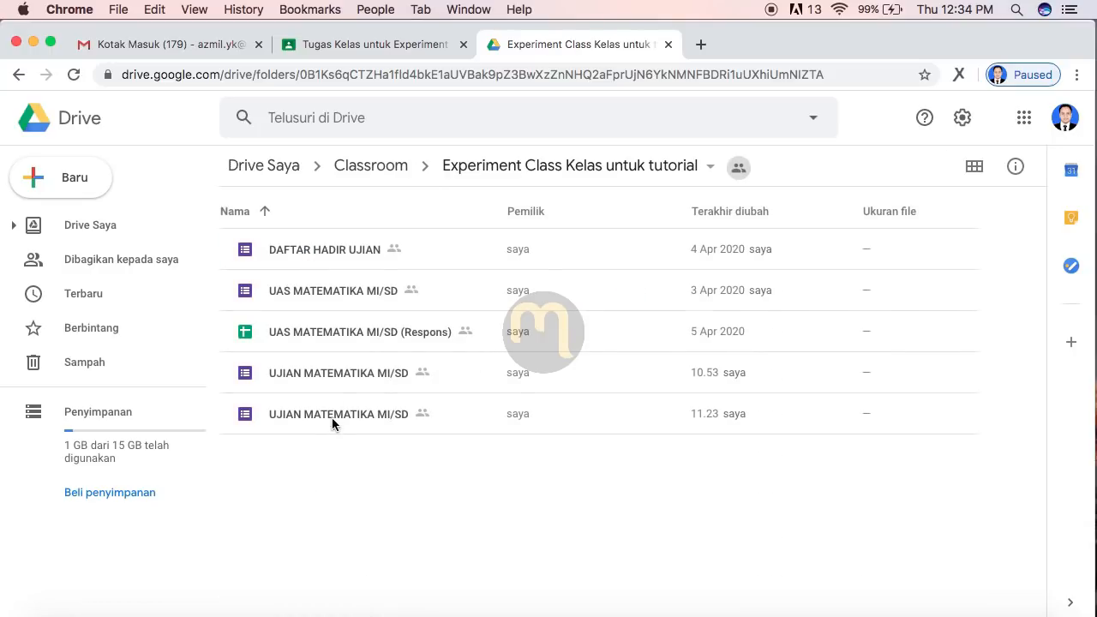
{"action": "double_click", "coordinate": [323, 414]}
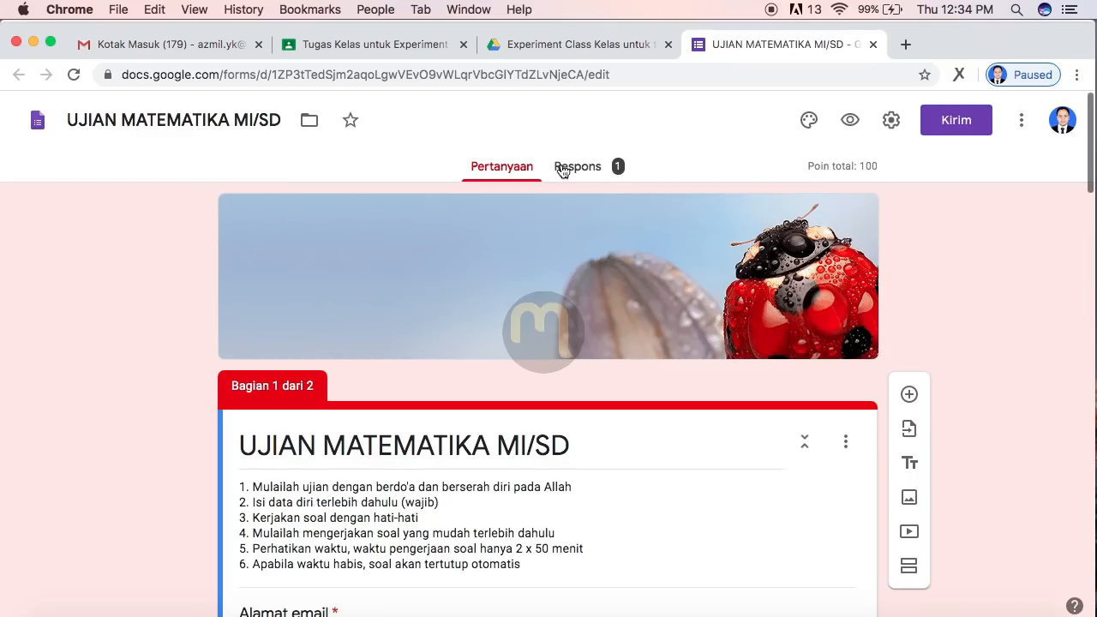
Step: Send the quiz responses to a new sheet, 'UJIAN MATEMATIKA MI/SD (Respons)', and show the File > Download options
{"action": "left_click", "coordinate": [580, 168]}
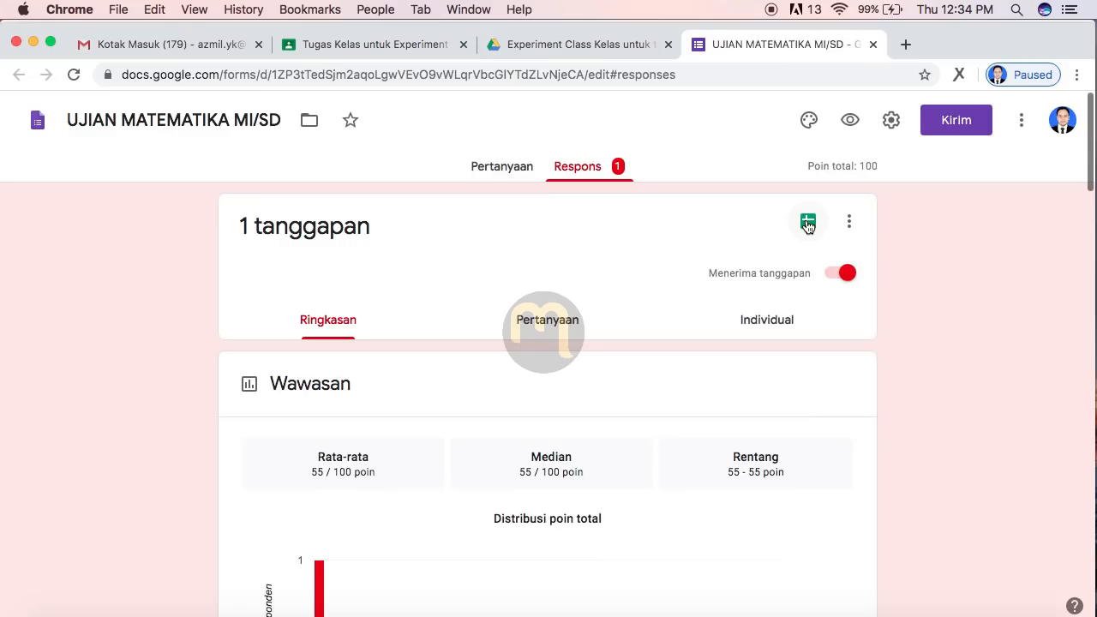
{"action": "left_click", "coordinate": [630, 313]}
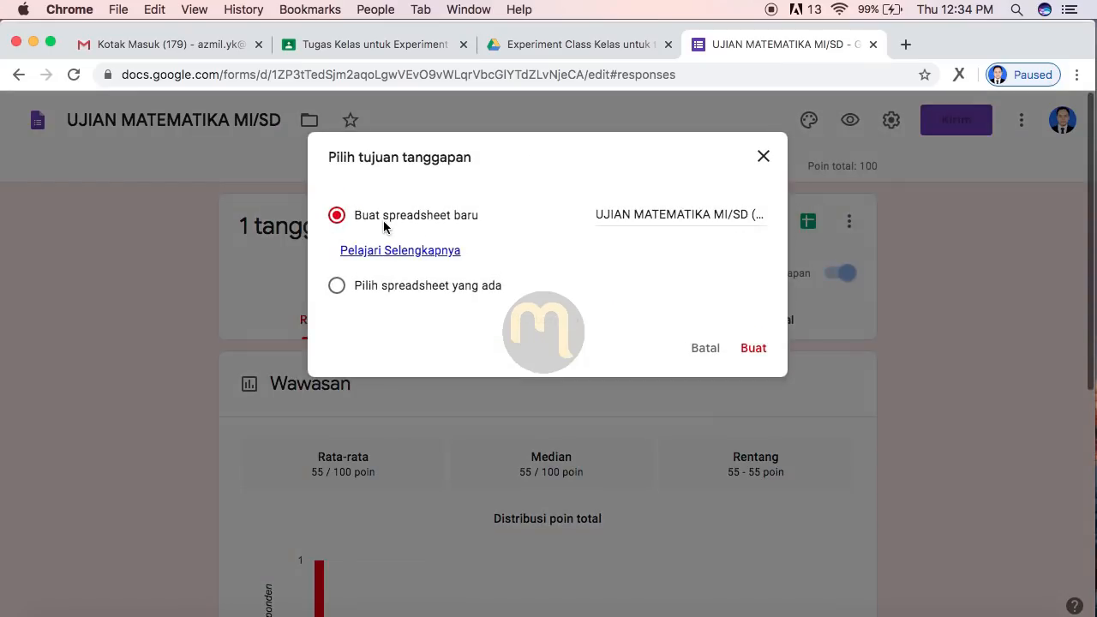
{"action": "left_click", "coordinate": [751, 348]}
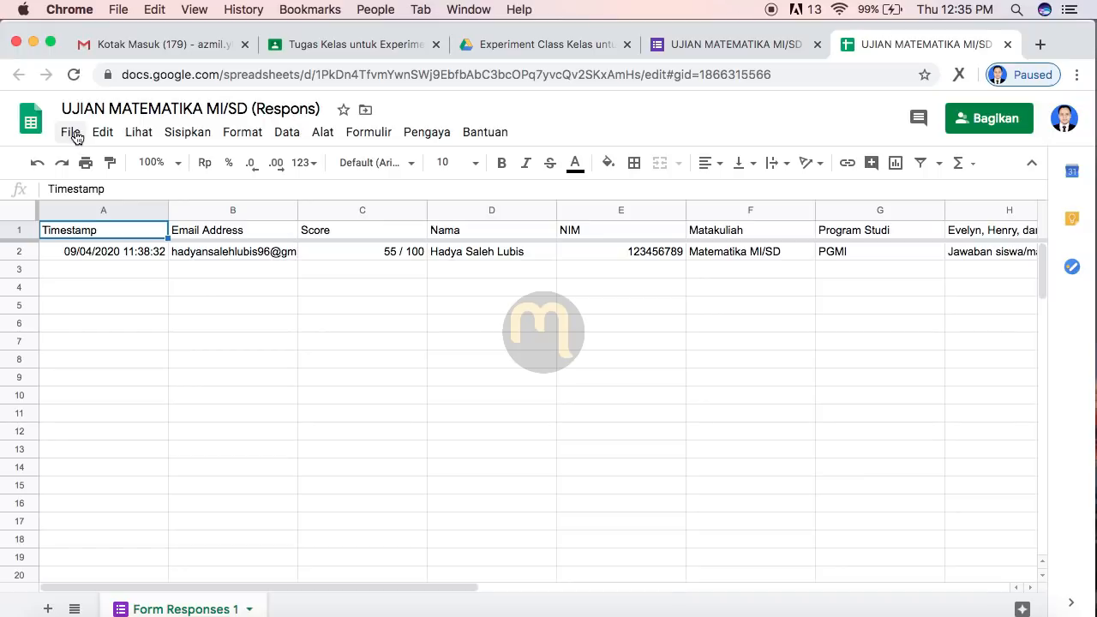
{"action": "left_click", "coordinate": [72, 135]}
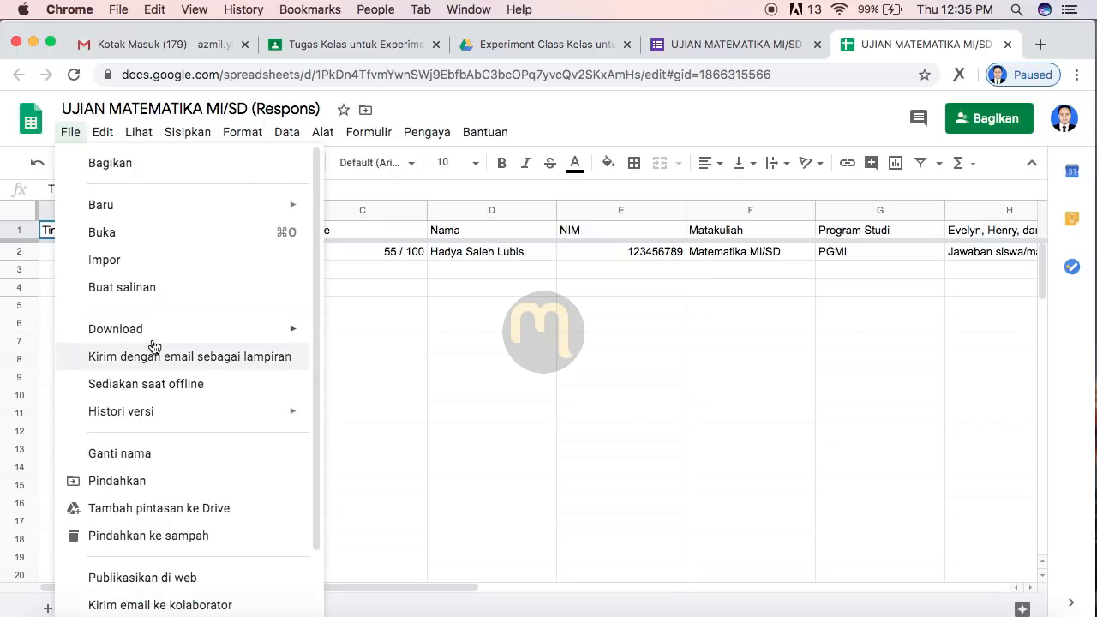
{"action": "mouse_move", "coordinate": [159, 338]}
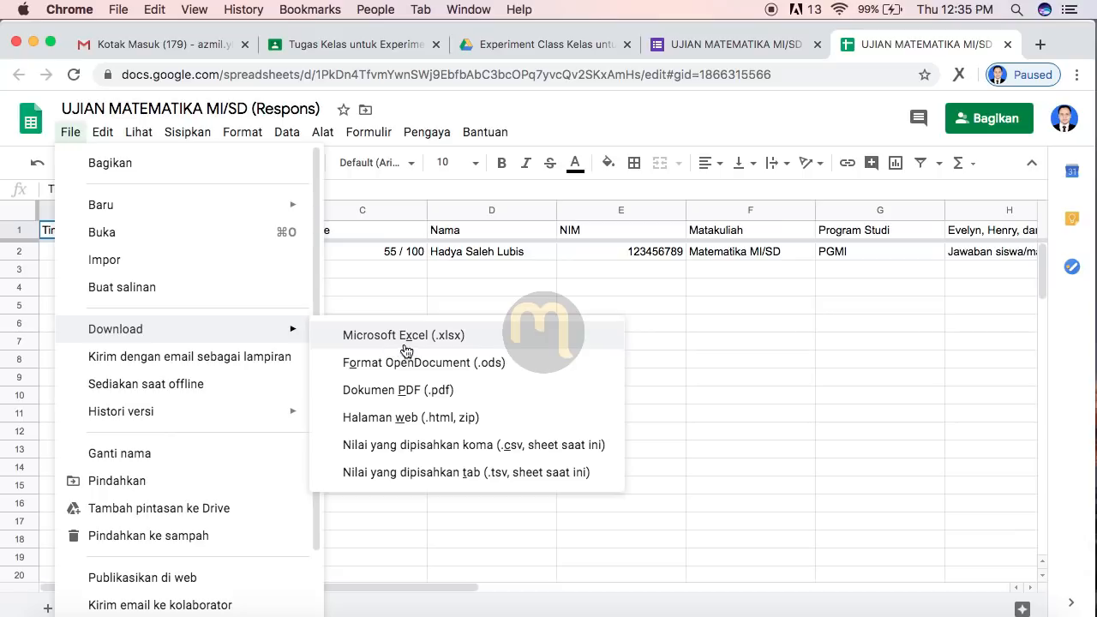